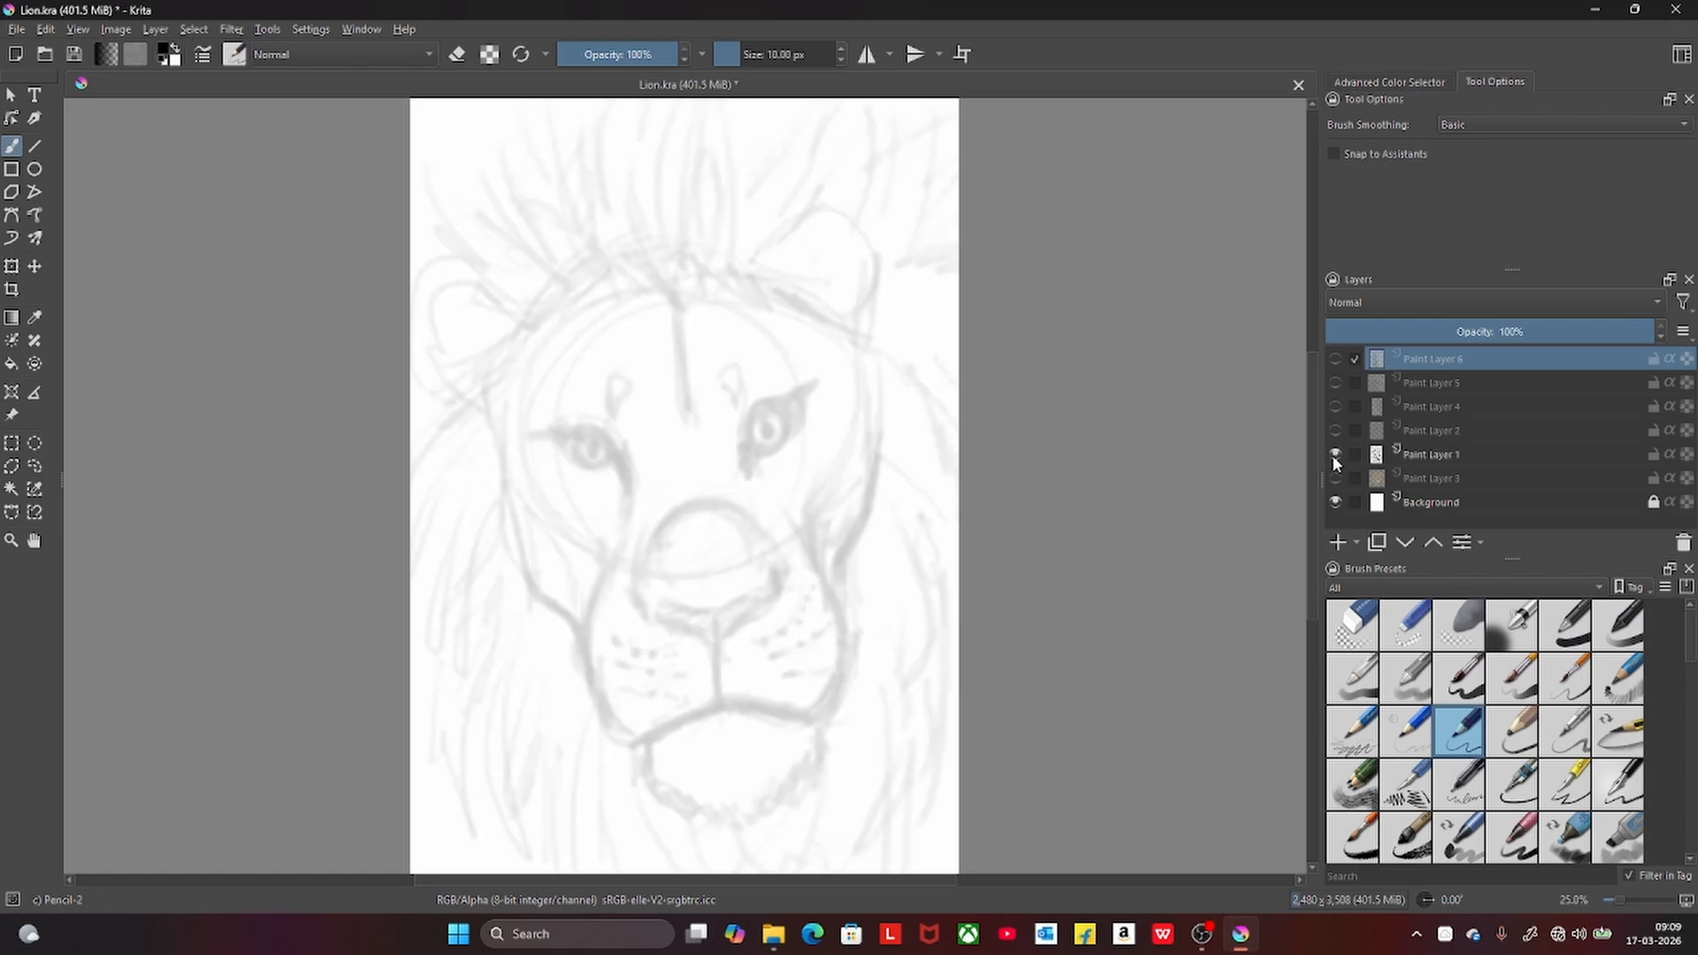
# - Raise the opacity of Paint Layer 1 and make Paint Layer 2 visible
pyautogui.click(1441, 454)
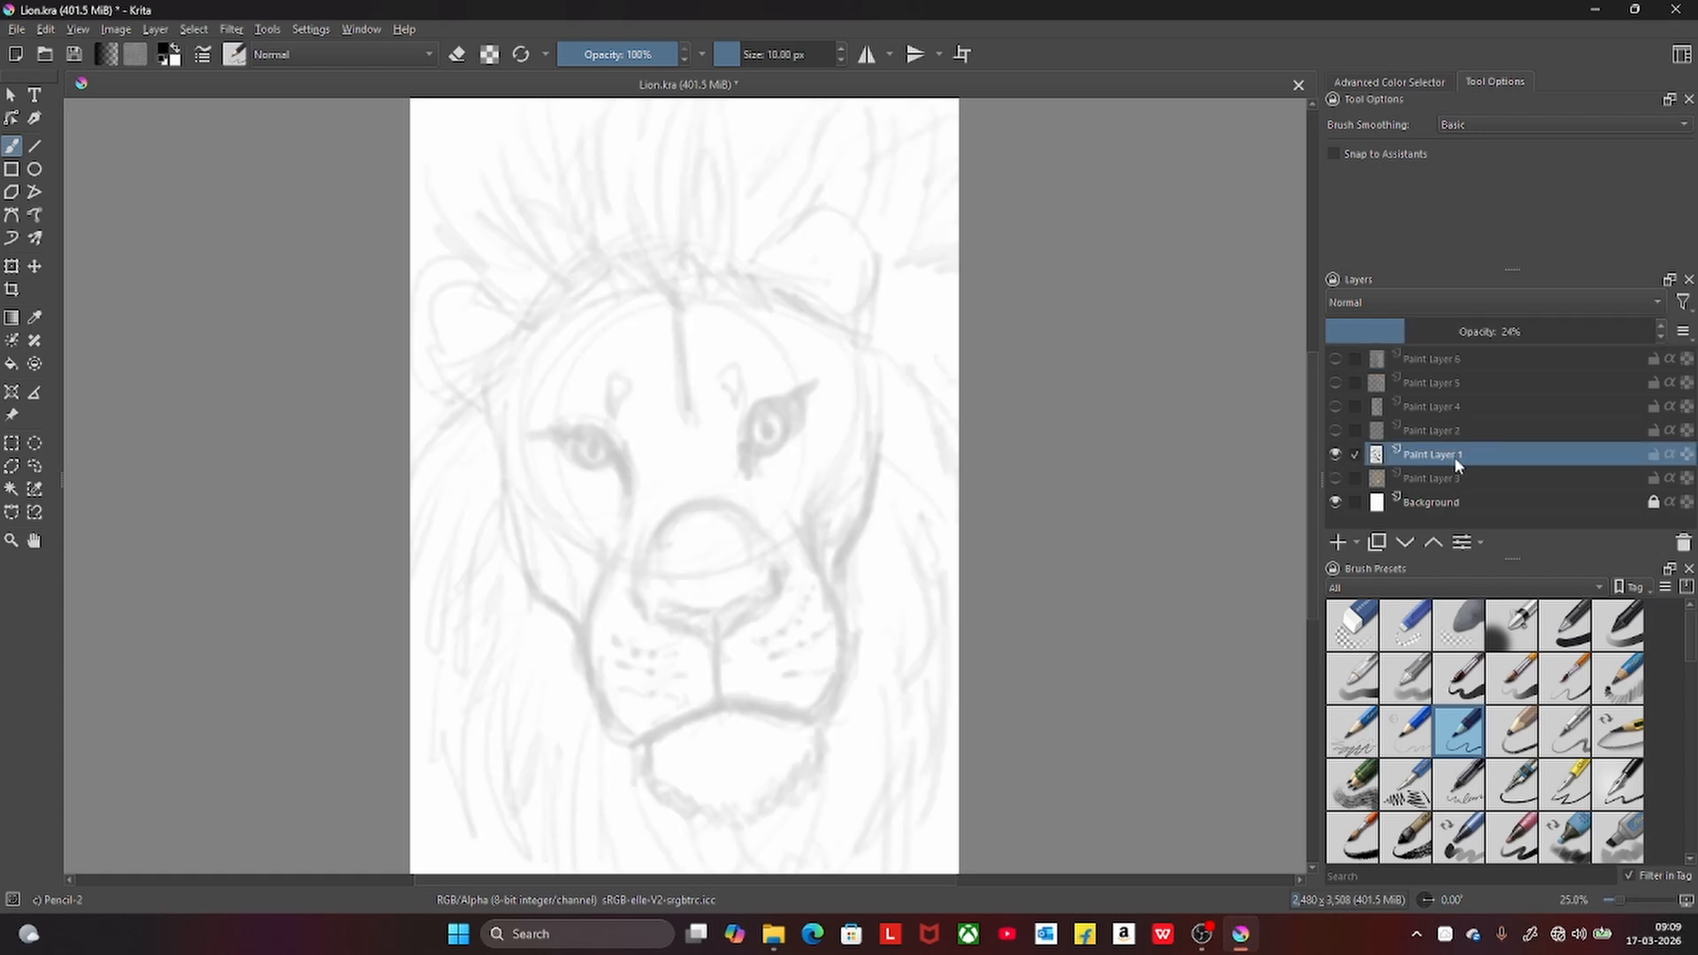
pyautogui.moveTo(1424, 333)
pyautogui.mouseDown()
pyautogui.moveTo(1680, 333)
pyautogui.moveTo(1499, 333)
pyautogui.mouseUp()
pyautogui.click(1432, 433)
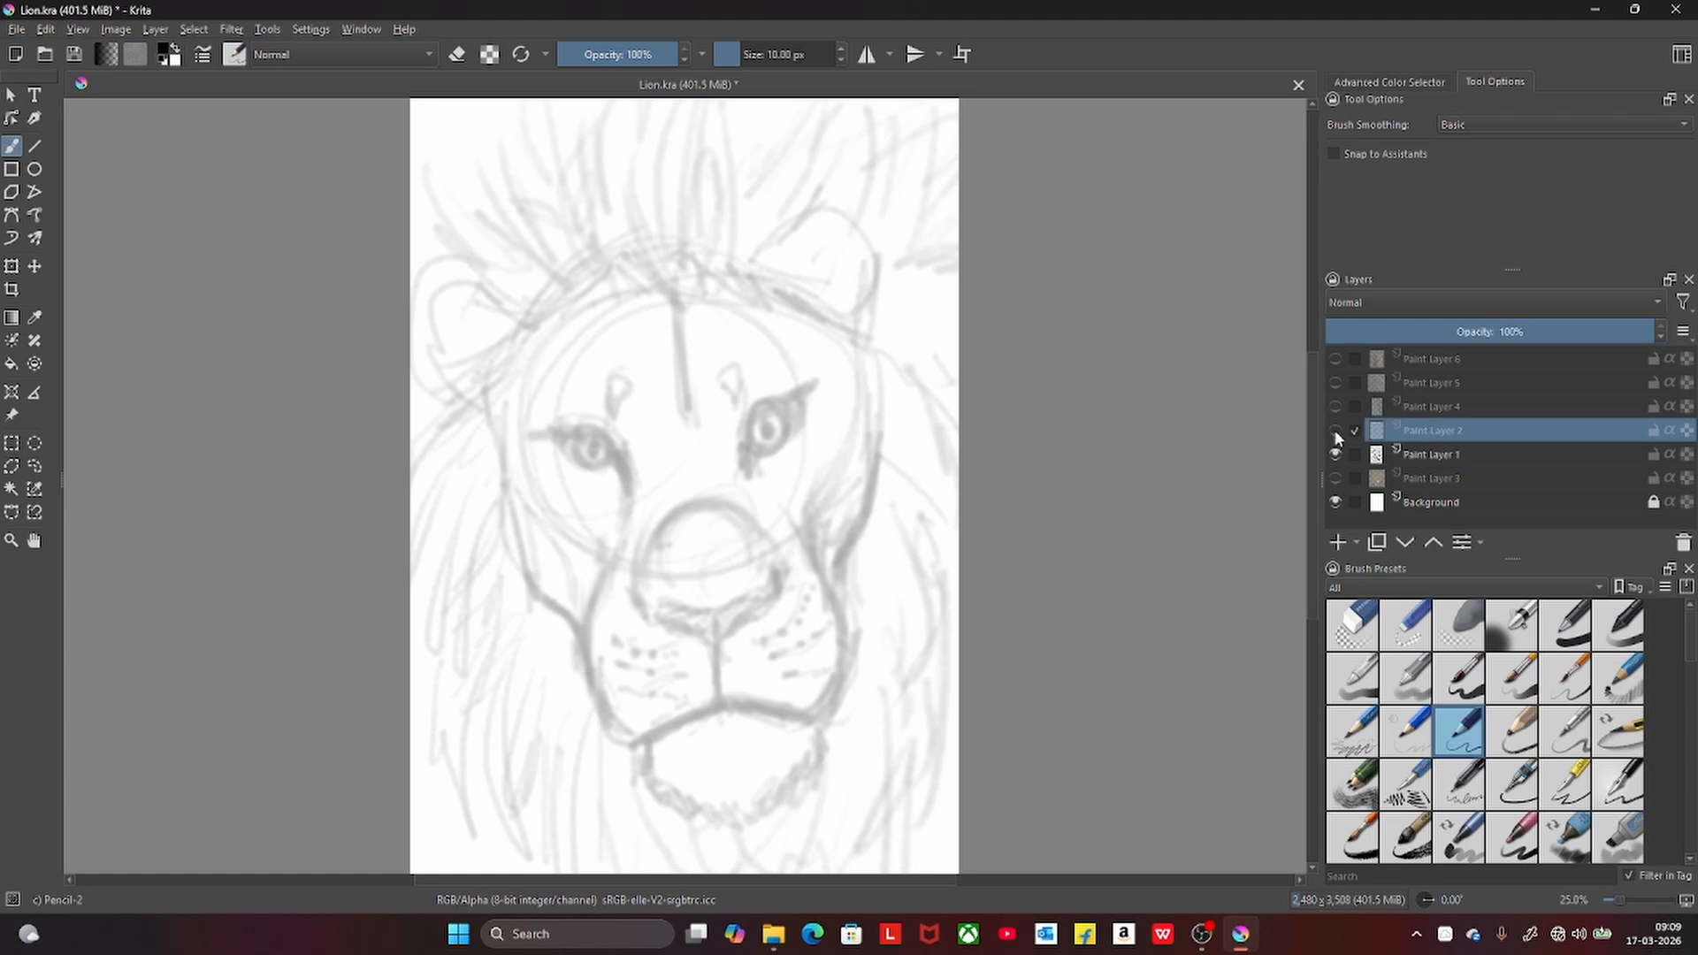
pyautogui.click(1335, 432)
# - Show the base colours of Paint Layer 3 and the shadows of Paint Layer 4
pyautogui.click(1335, 407)
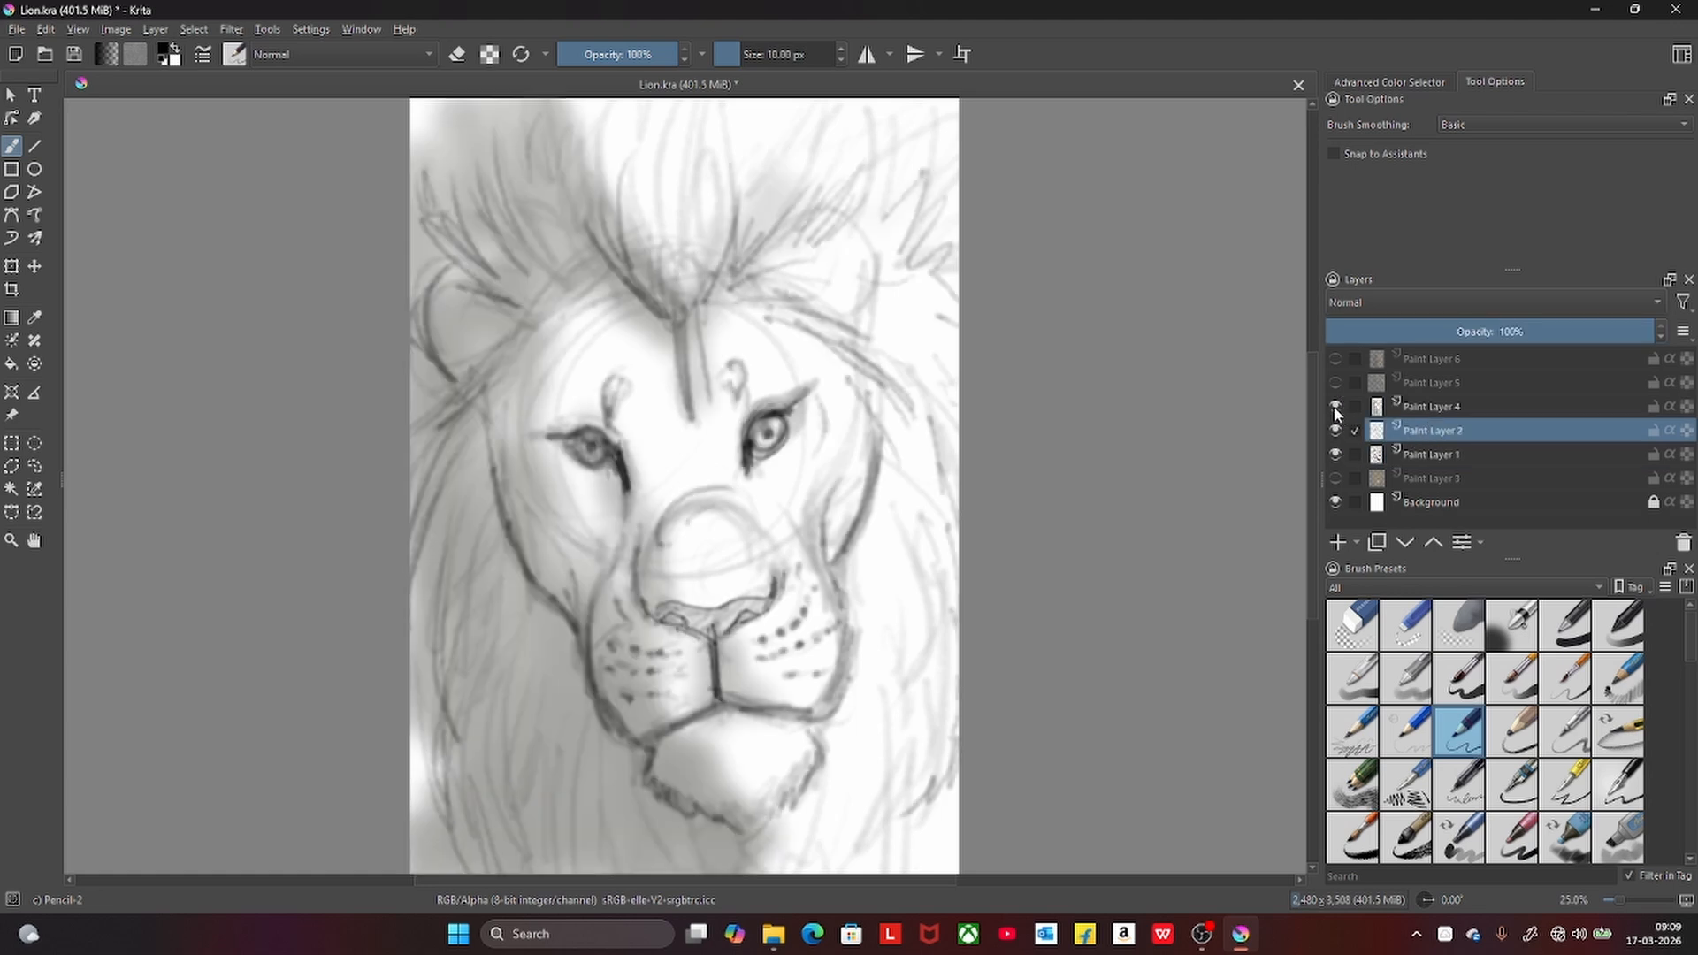
pyautogui.click(1335, 407)
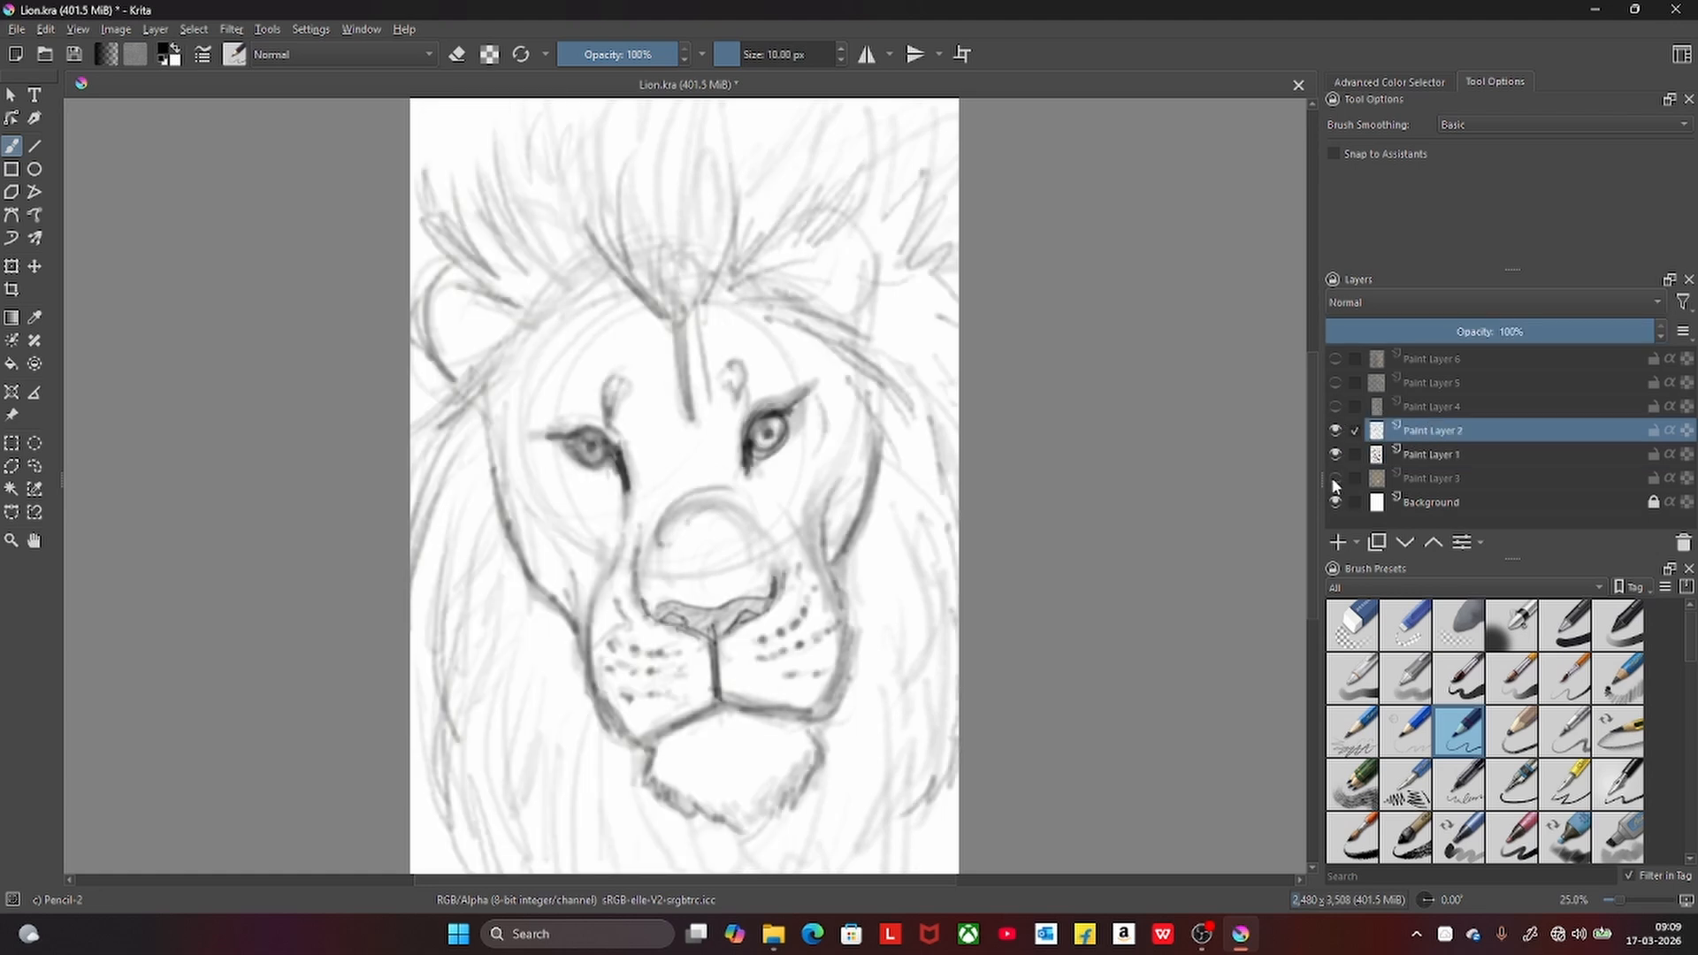
pyautogui.click(1336, 478)
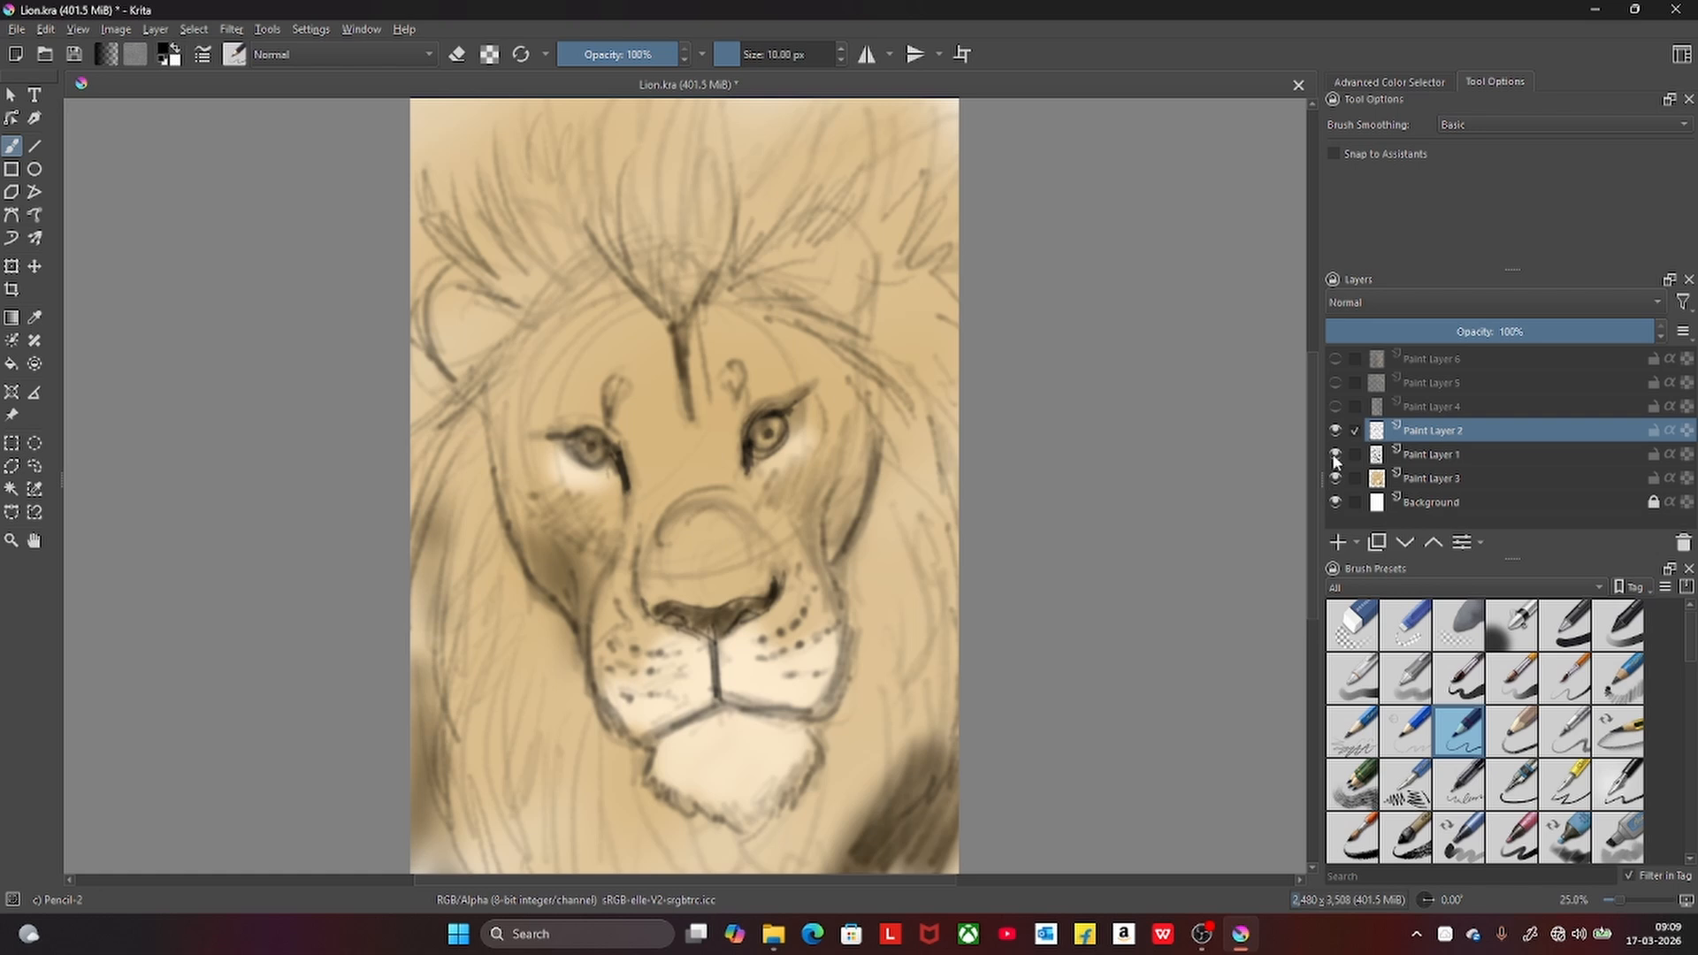
pyautogui.click(1335, 407)
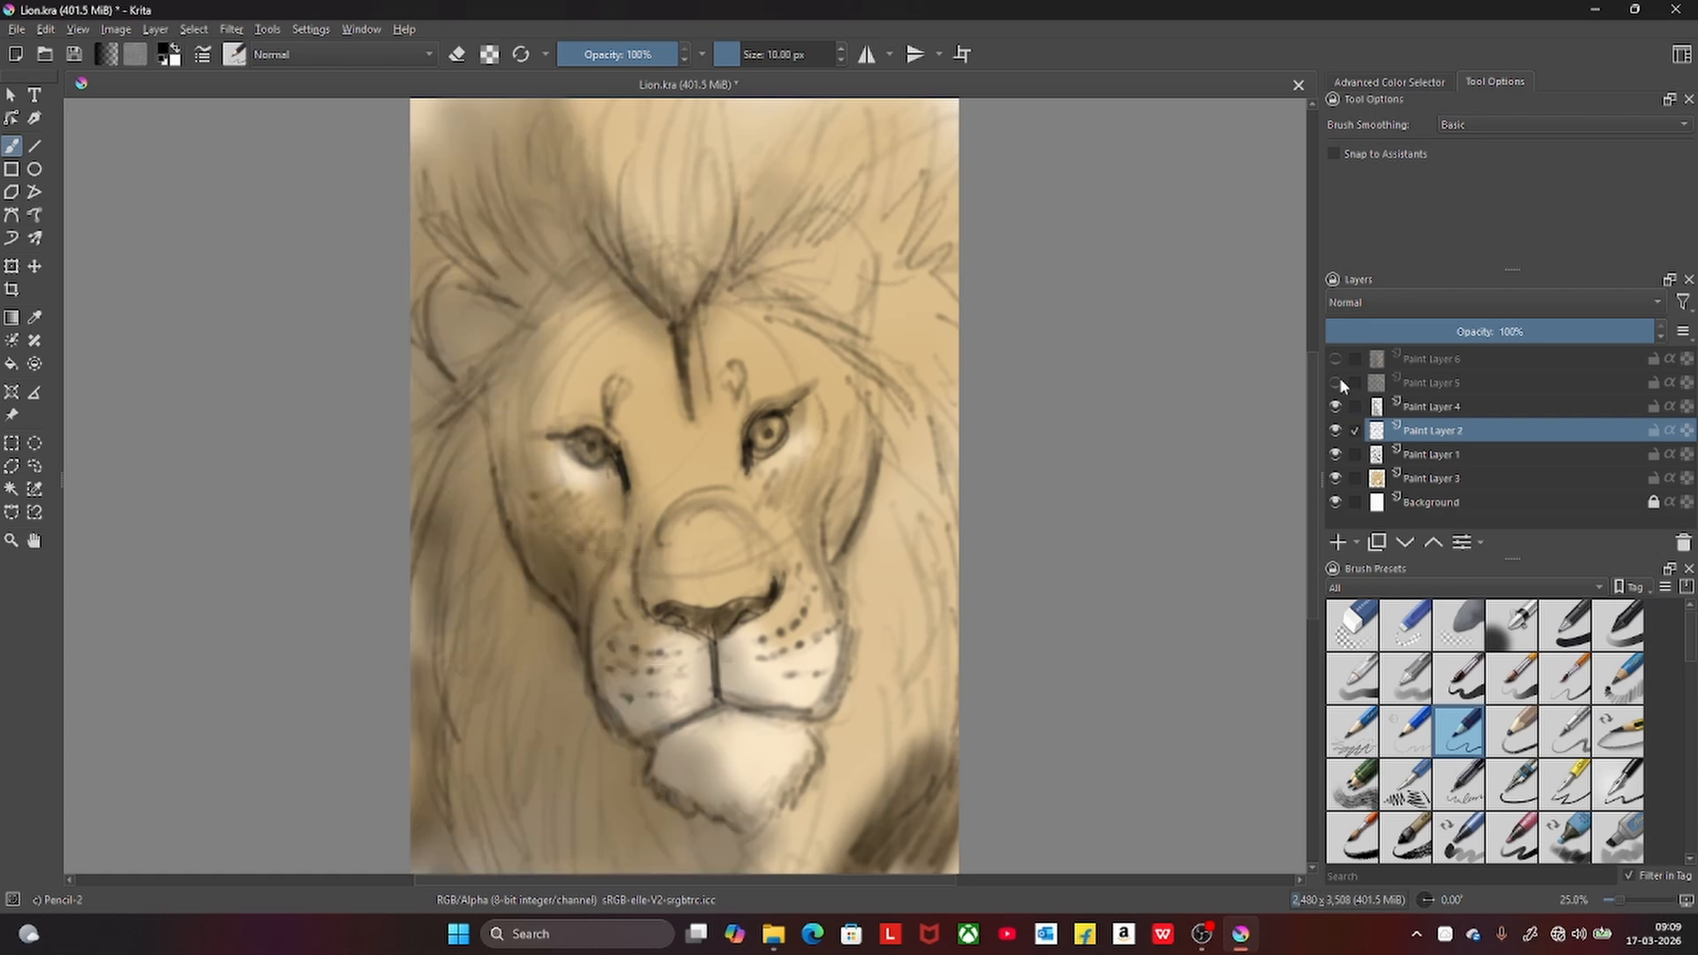
# - Show Paint Layer 5, comparing the painting with and without it, and make Paint Layer 6 visible
pyautogui.click(1338, 382)
pyautogui.click(1338, 382)
pyautogui.click(1339, 380)
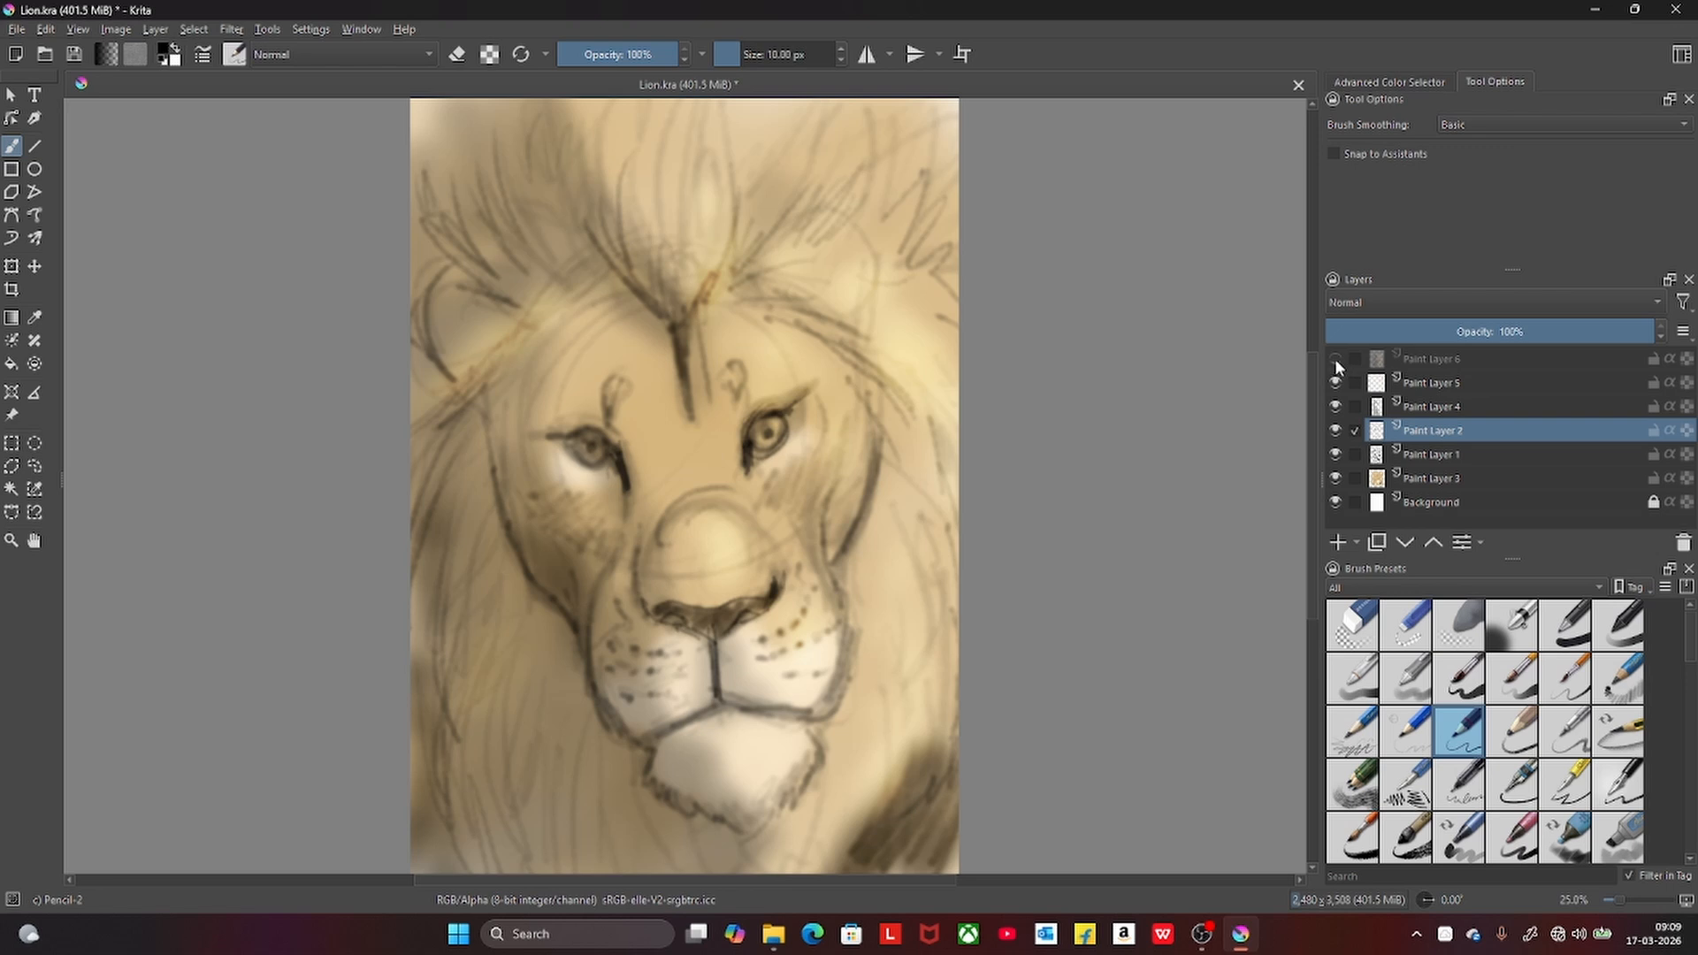
pyautogui.click(1336, 360)
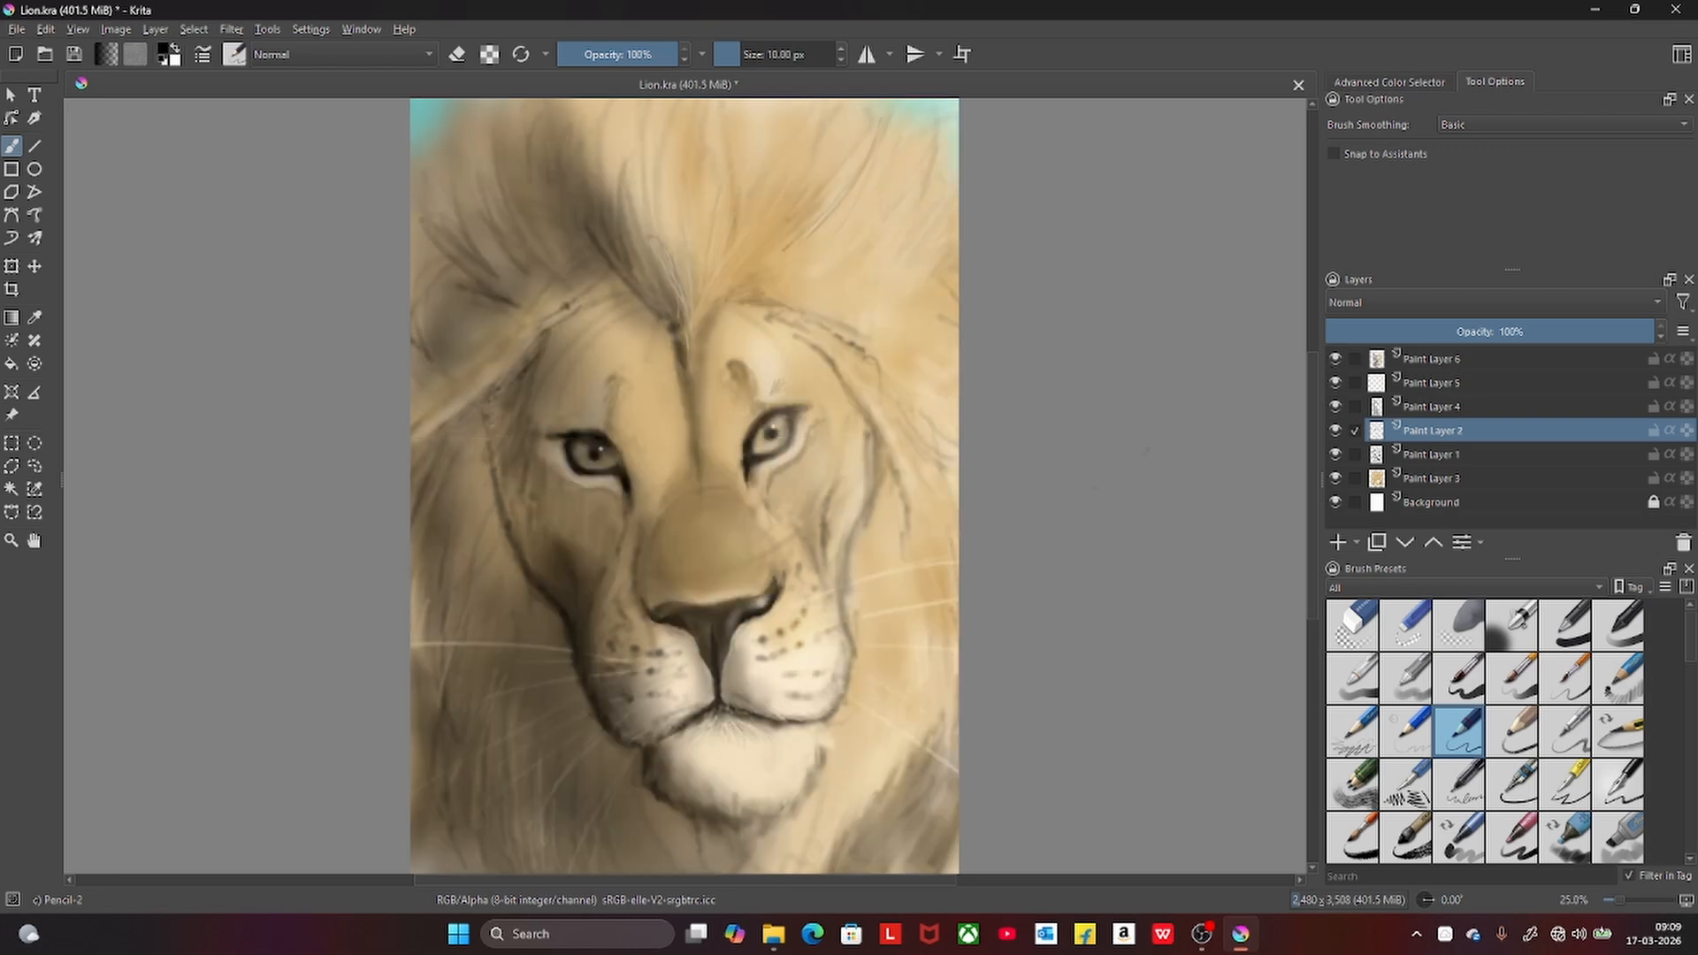
# - Check the blending modes of Paint Layers 1 to 4 and compare the painting with and without Paint Layer 4
pyautogui.click(1484, 477)
pyautogui.click(1474, 423)
pyautogui.click(1479, 406)
pyautogui.click(1479, 428)
pyautogui.doubleClick(1479, 451)
pyautogui.click(1476, 413)
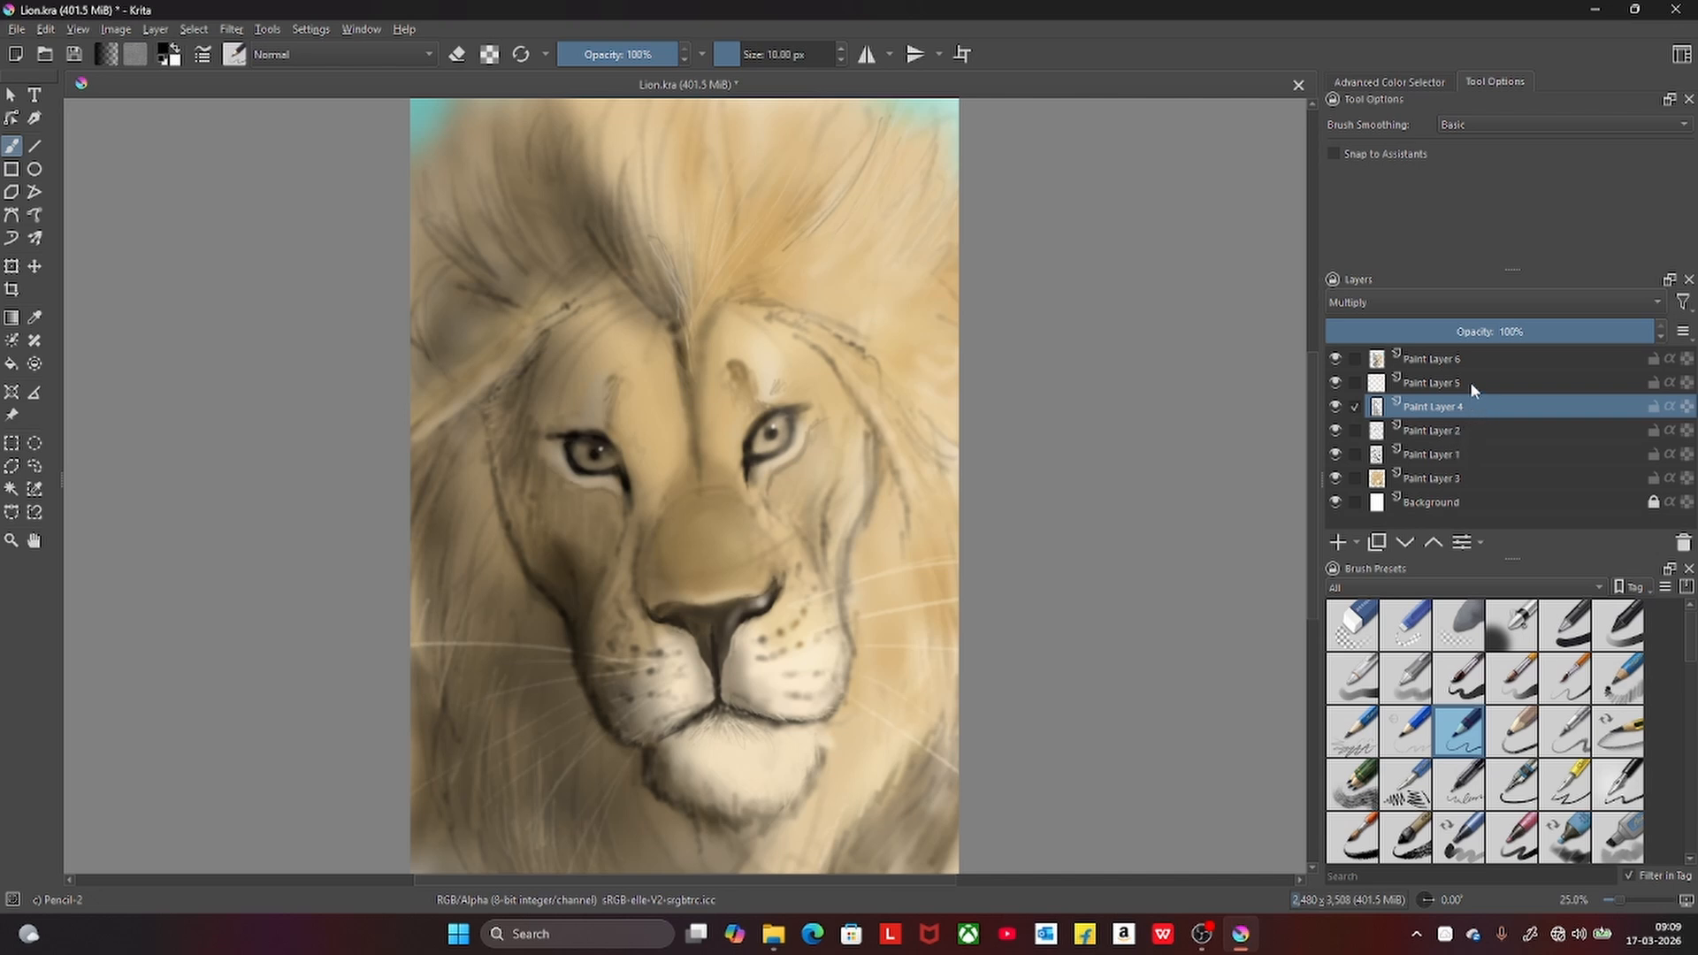
pyautogui.click(1337, 405)
pyautogui.click(1337, 405)
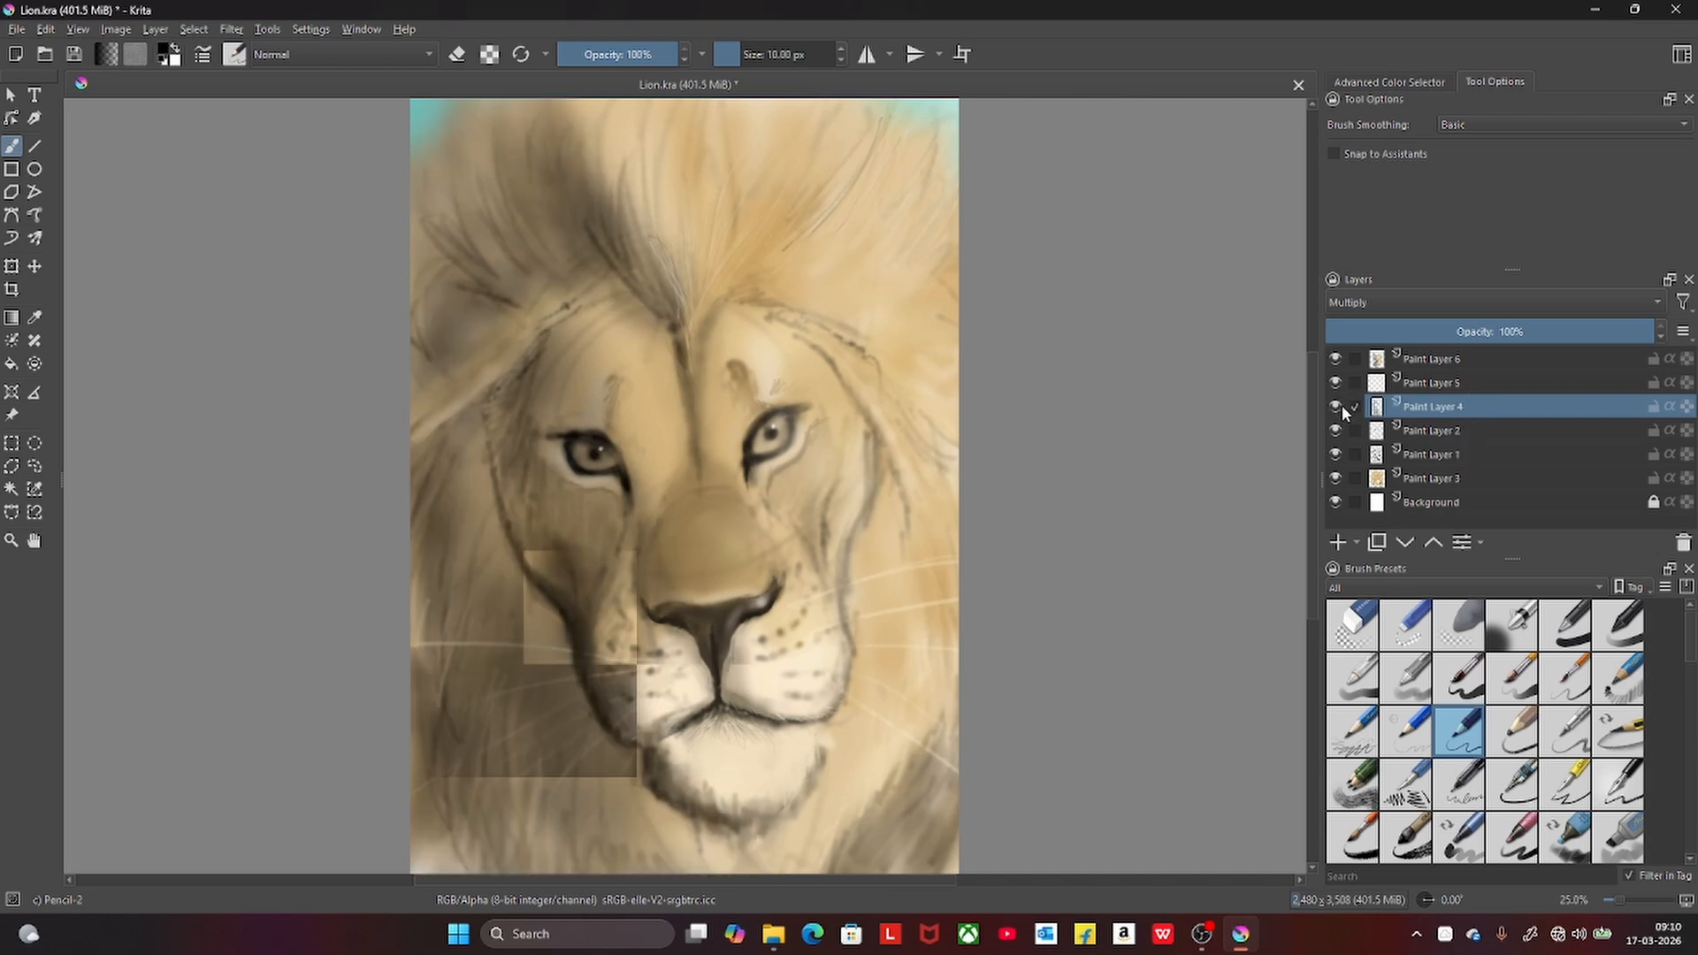
# - Set Paint Layer 4's blending mode to Normal and hide every other layer to isolate its shading
pyautogui.click(1415, 303)
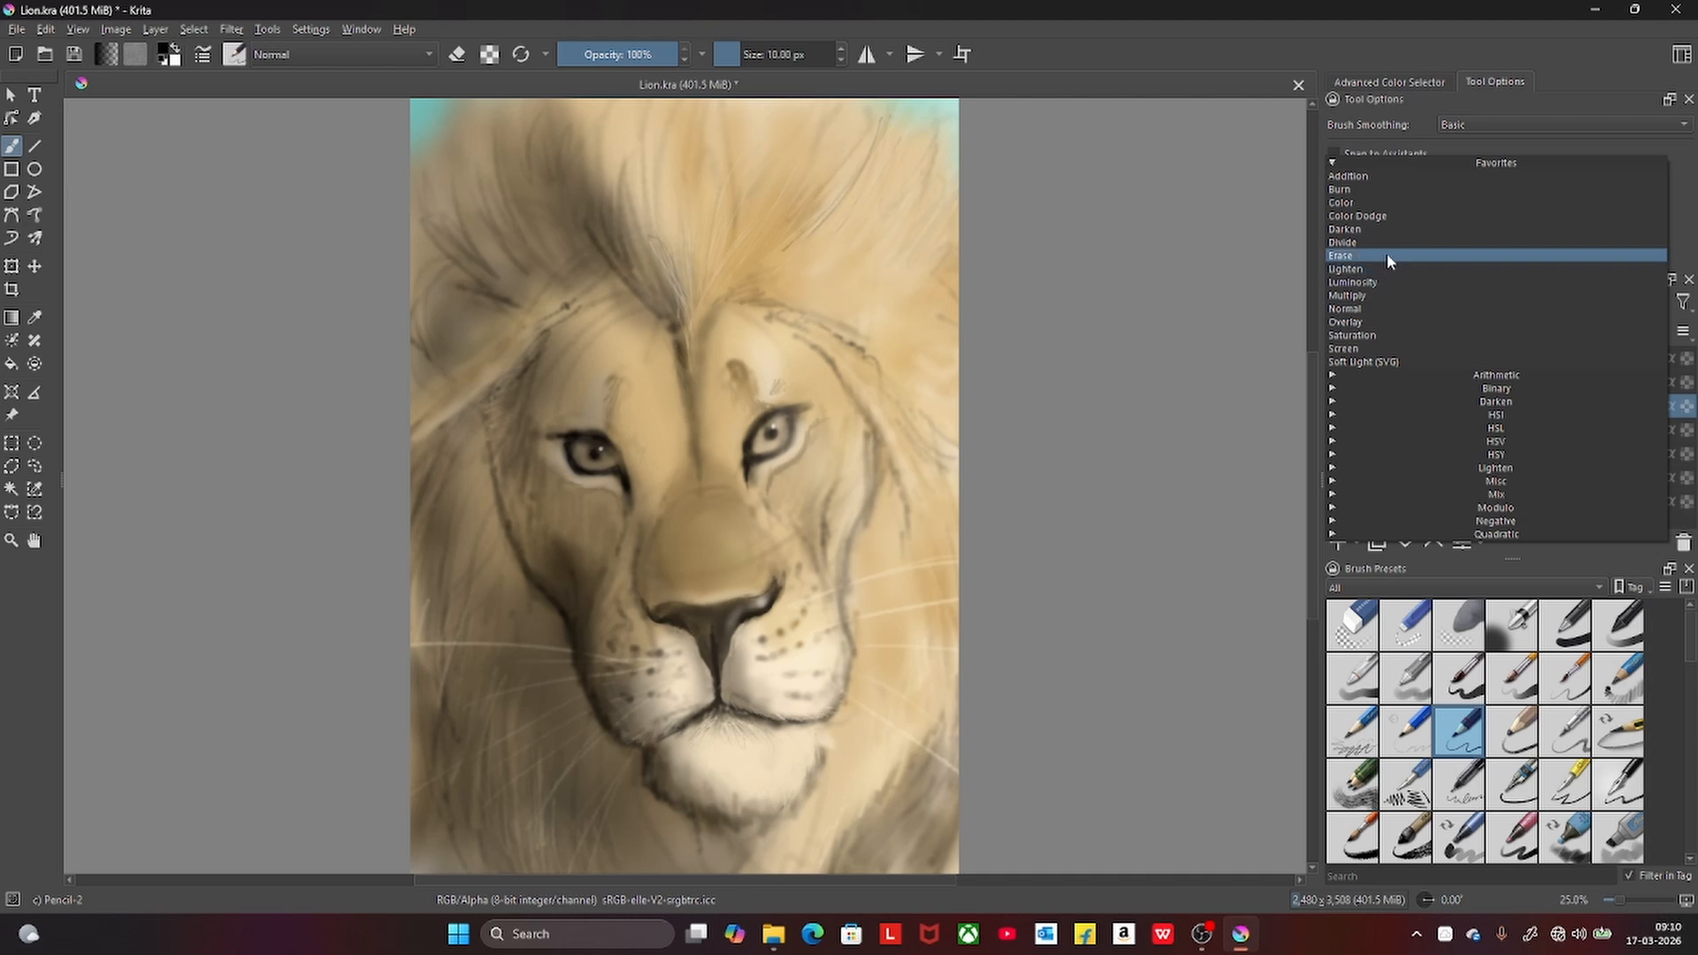
pyautogui.click(1367, 308)
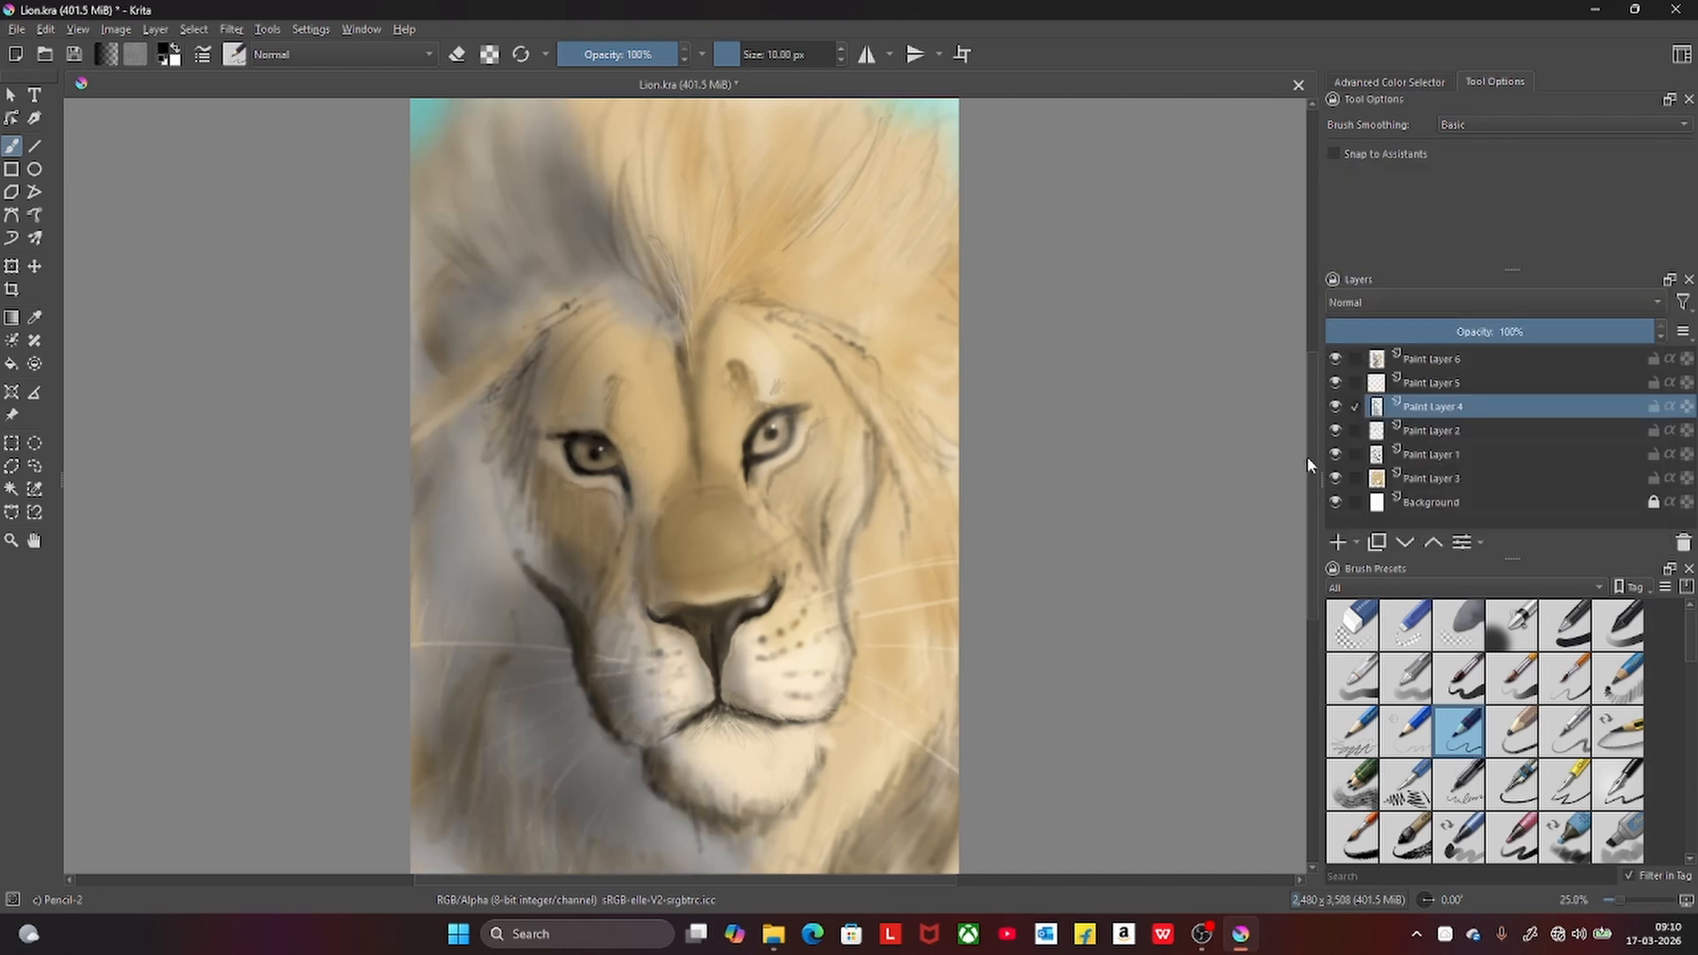
pyautogui.moveTo(1339, 504); pyautogui.dragTo(1335, 430)
pyautogui.click(1336, 382)
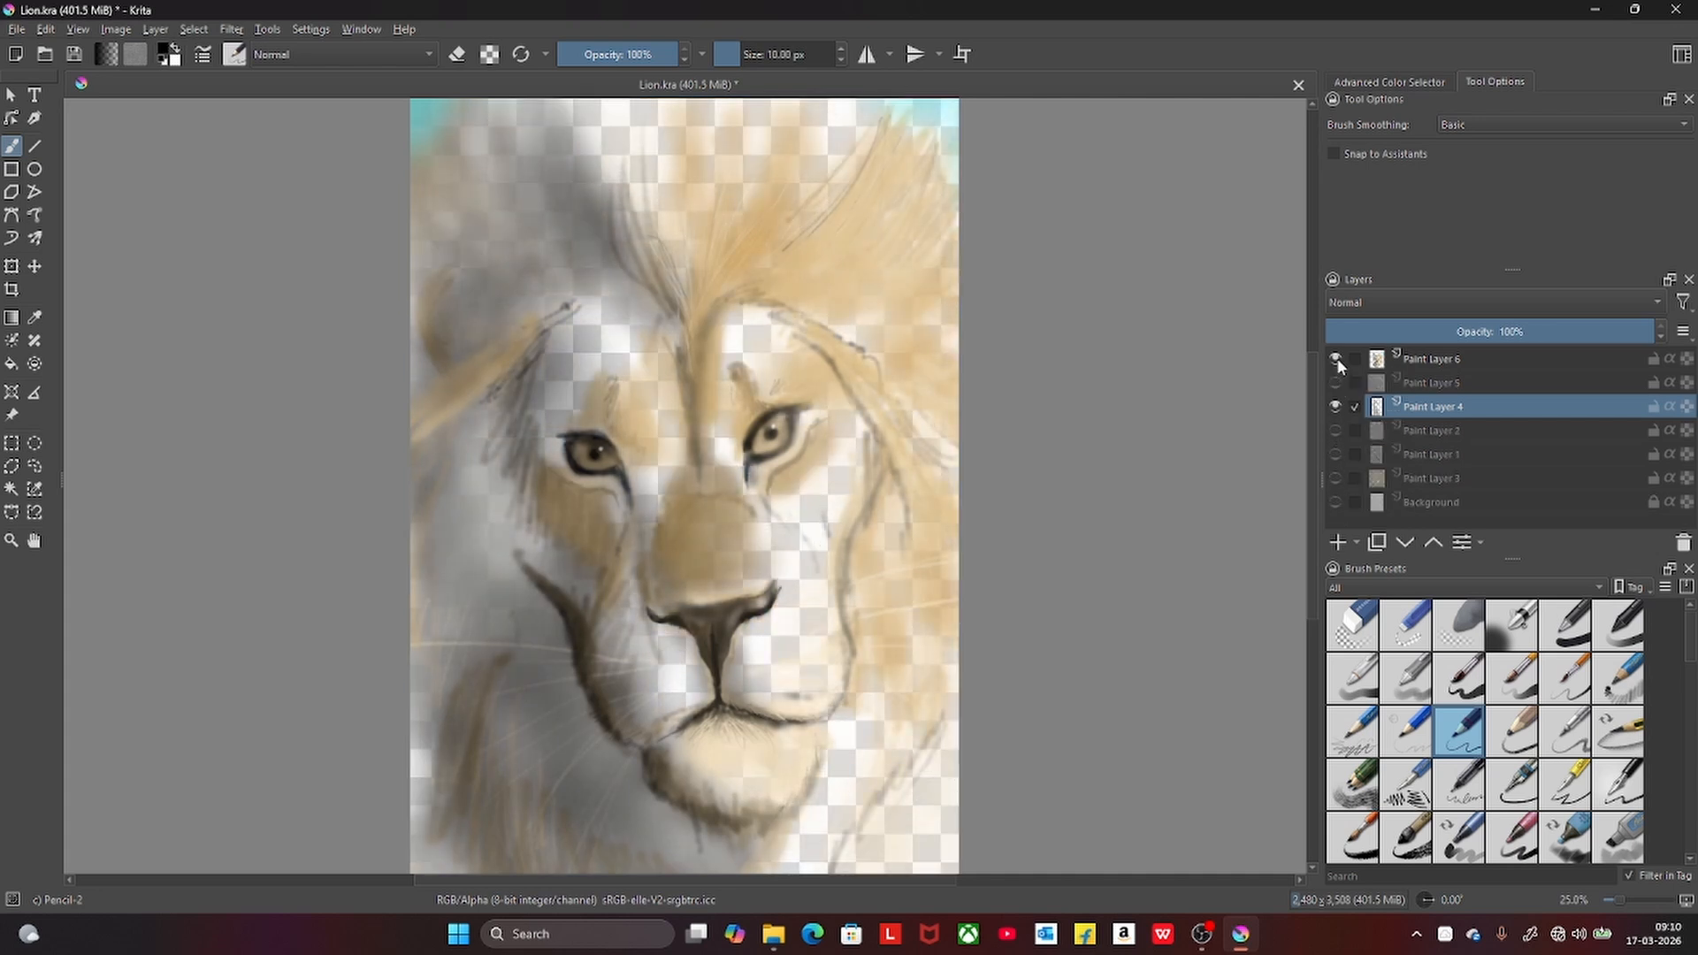
pyautogui.click(1336, 359)
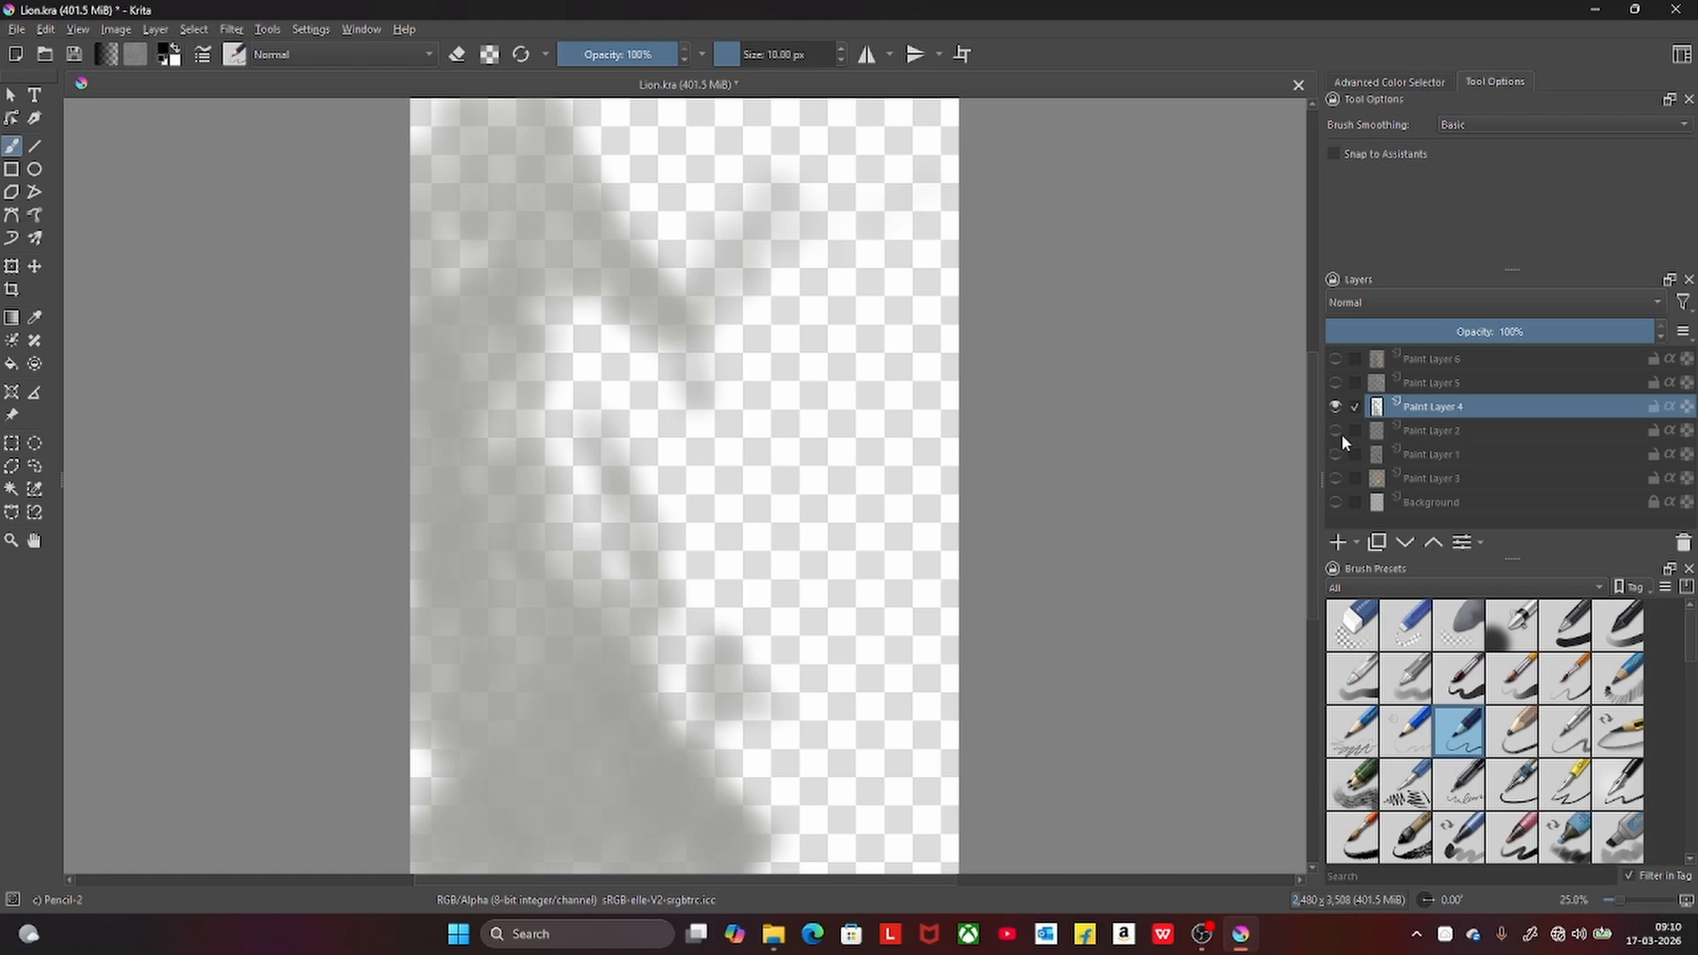
# - Show Paint Layers 1, 2 and 3 again and set Paint Layer 4's blending mode to Multiply
pyautogui.click(1335, 478)
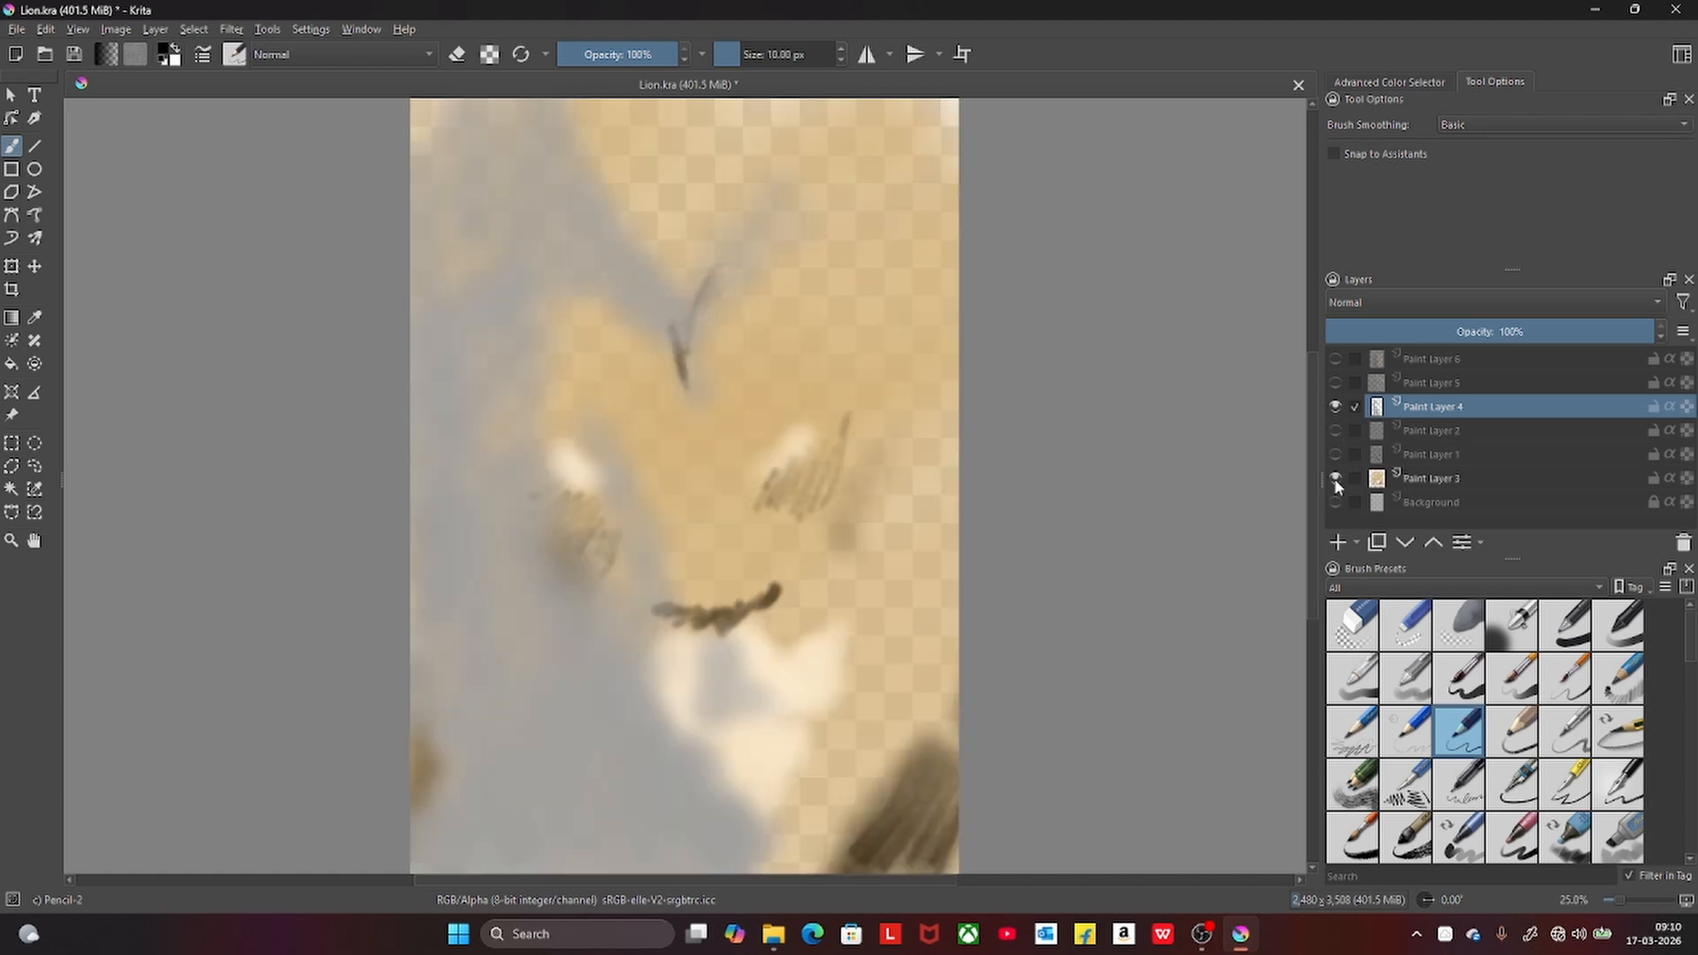
pyautogui.click(1335, 455)
pyautogui.click(1335, 431)
pyautogui.click(1474, 306)
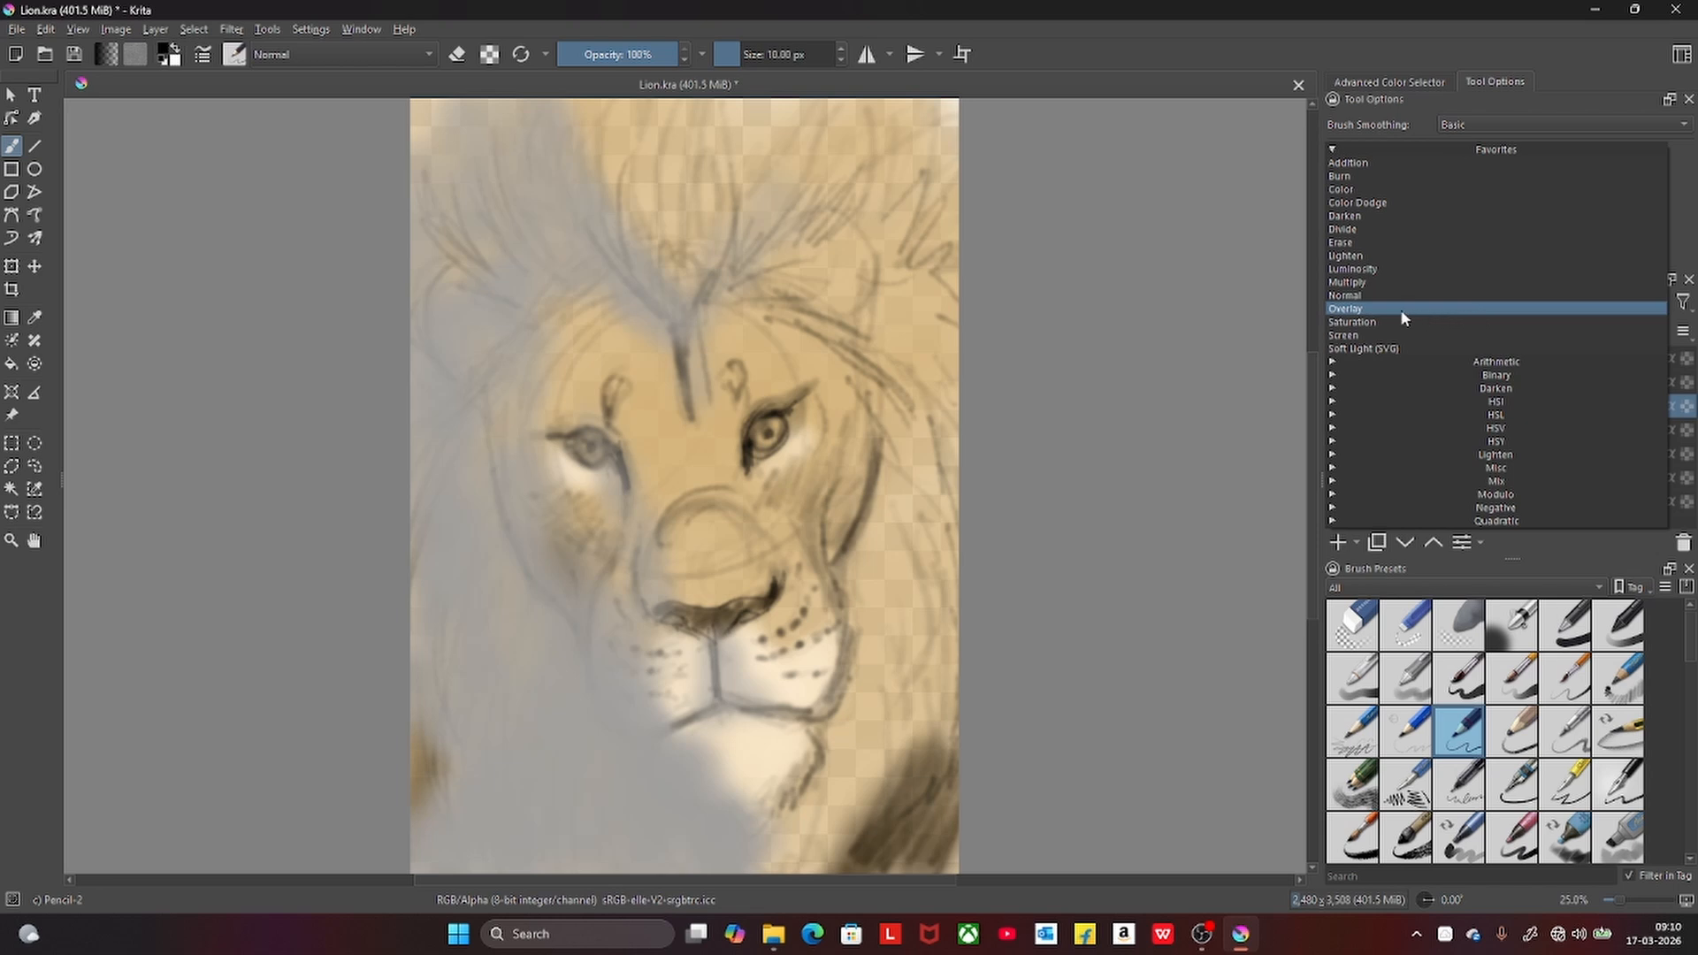
pyautogui.click(1407, 281)
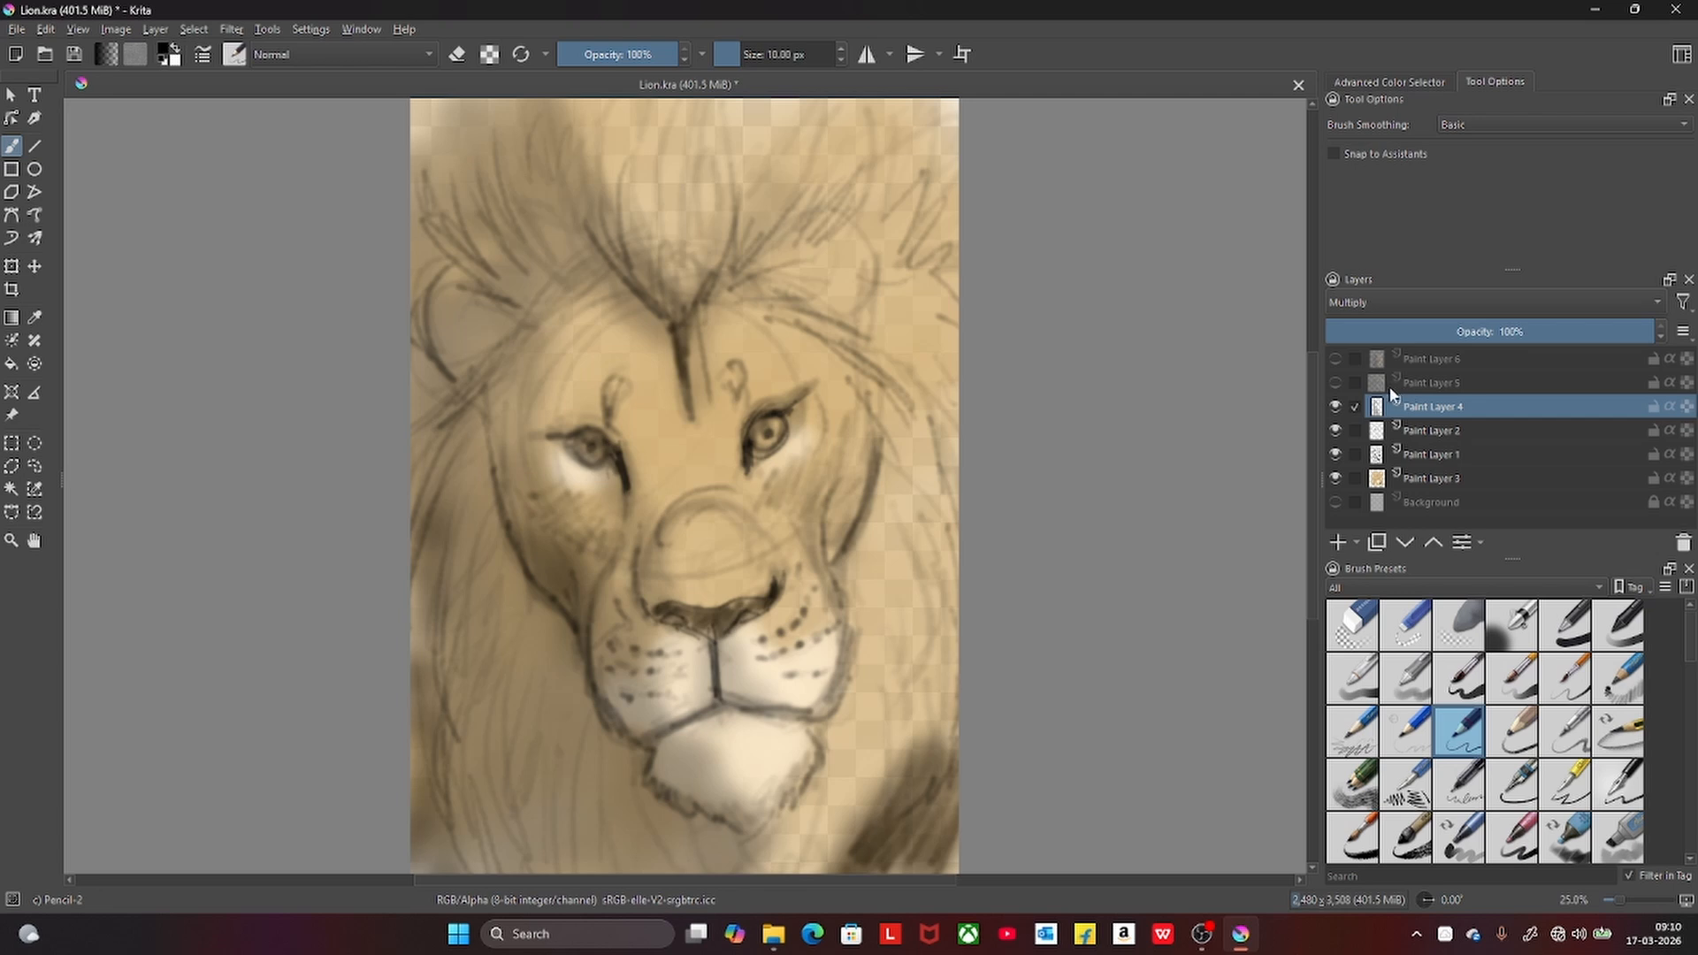
# - Show Paint Layer 5 and set its blending mode to Normal
pyautogui.click(1425, 382)
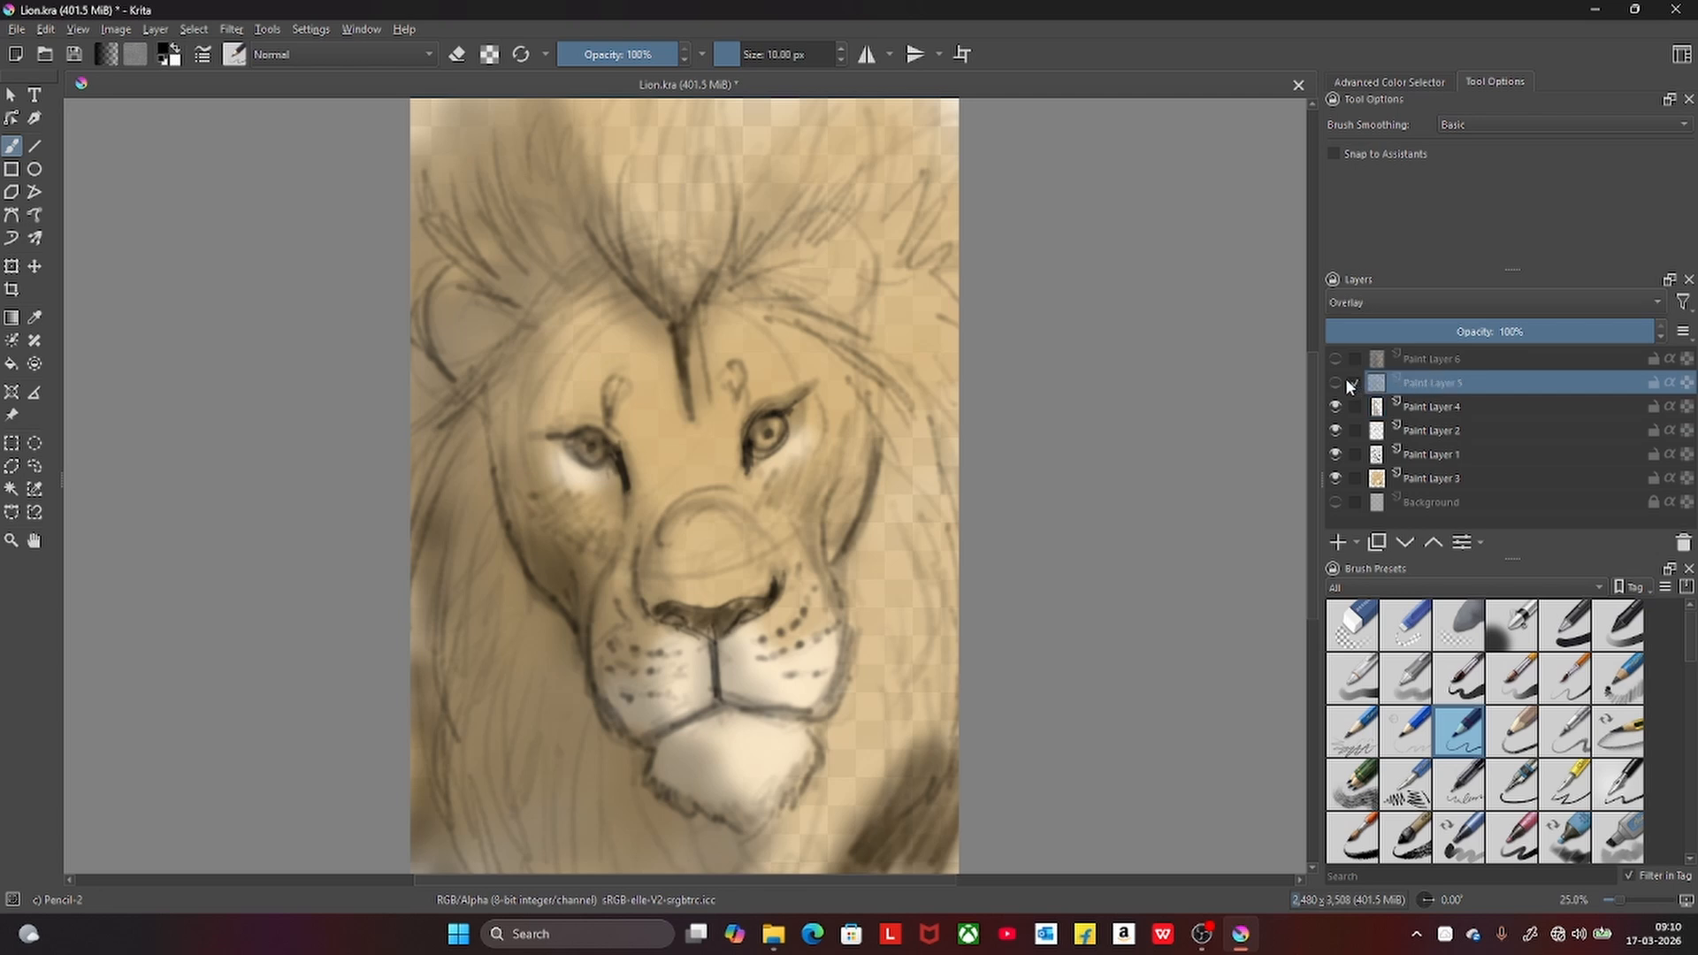
pyautogui.click(1335, 382)
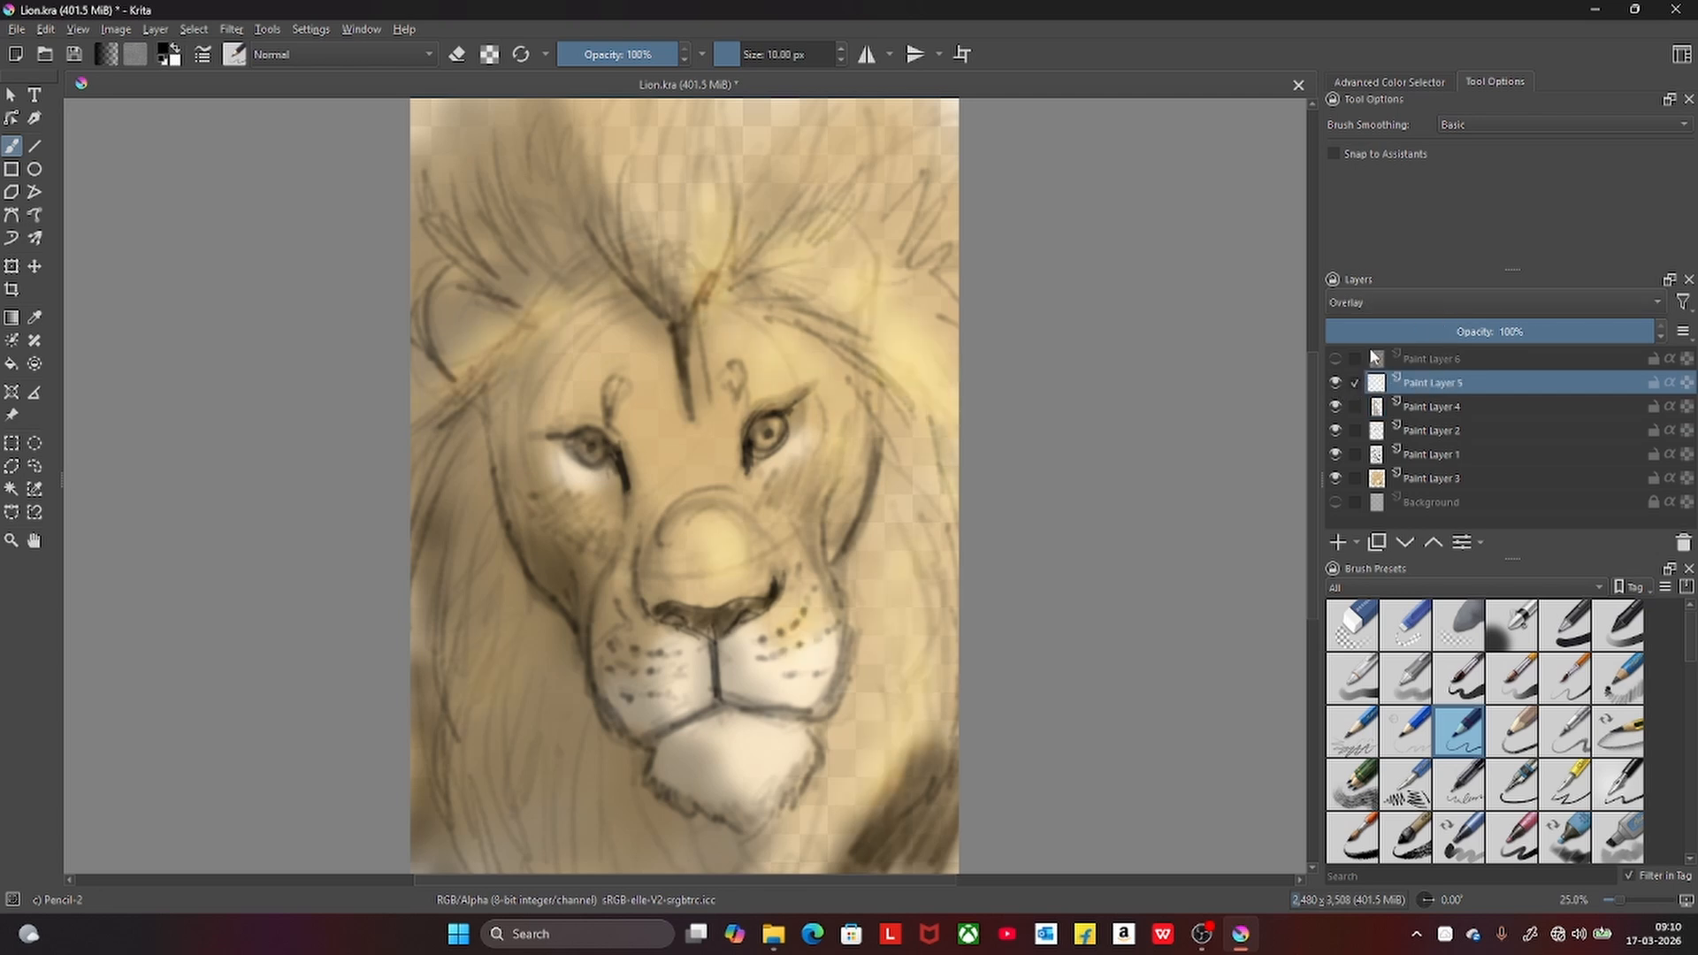
pyautogui.click(1419, 302)
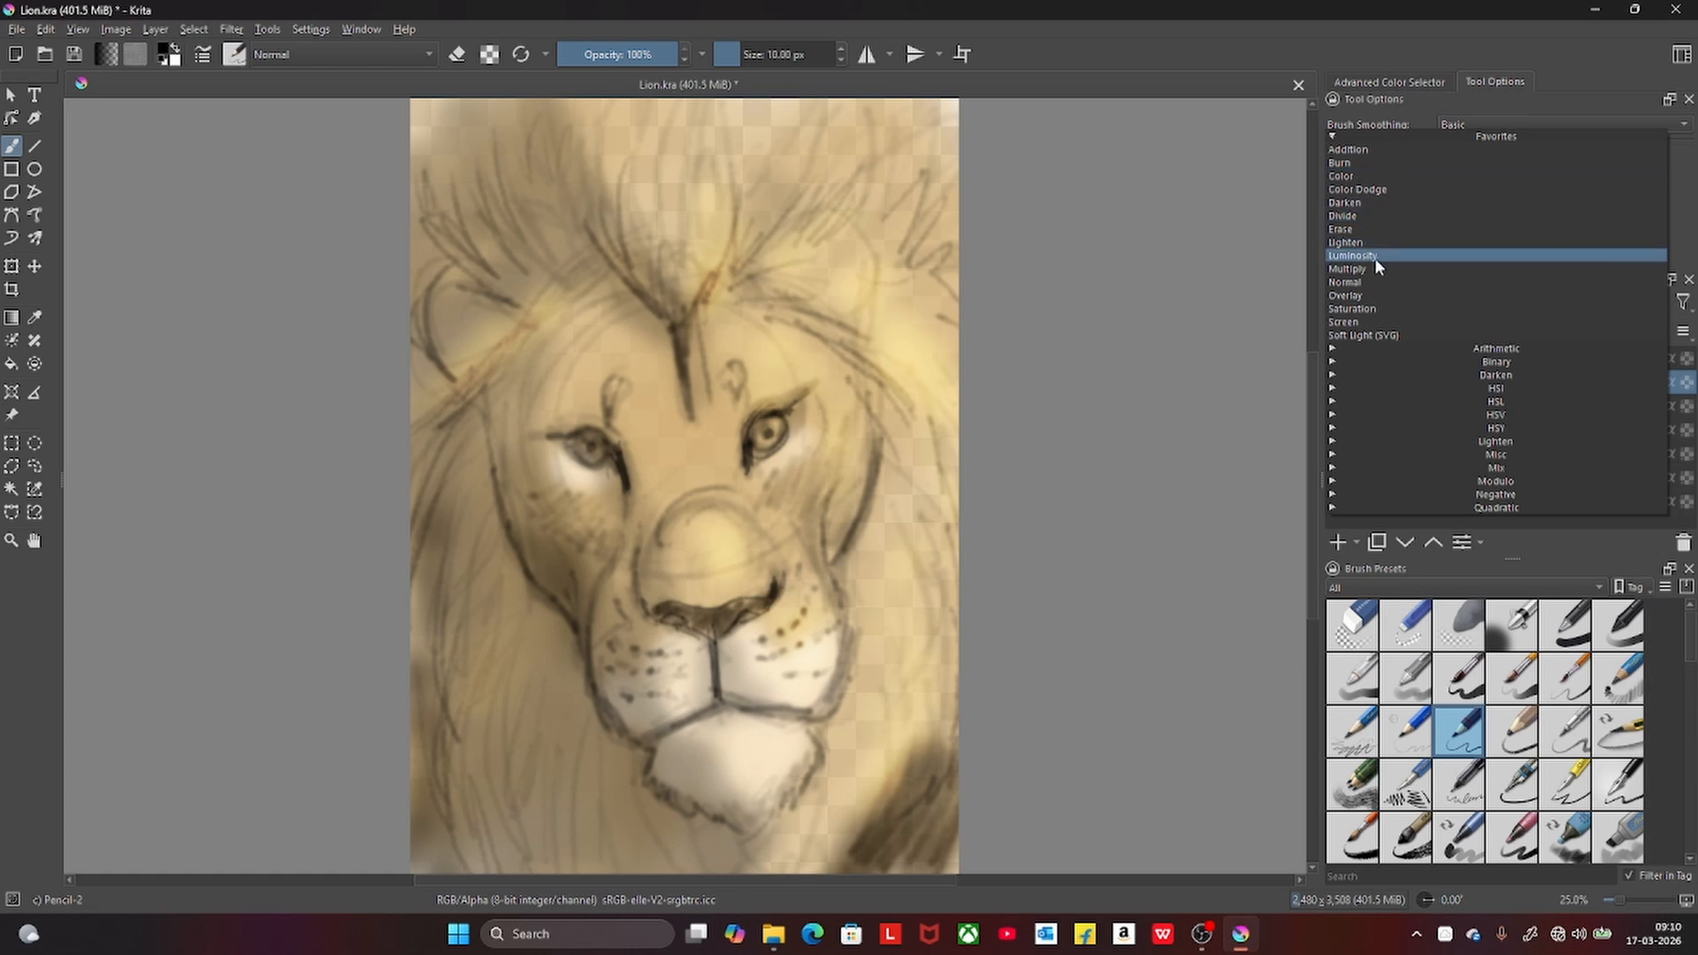
pyautogui.click(1374, 282)
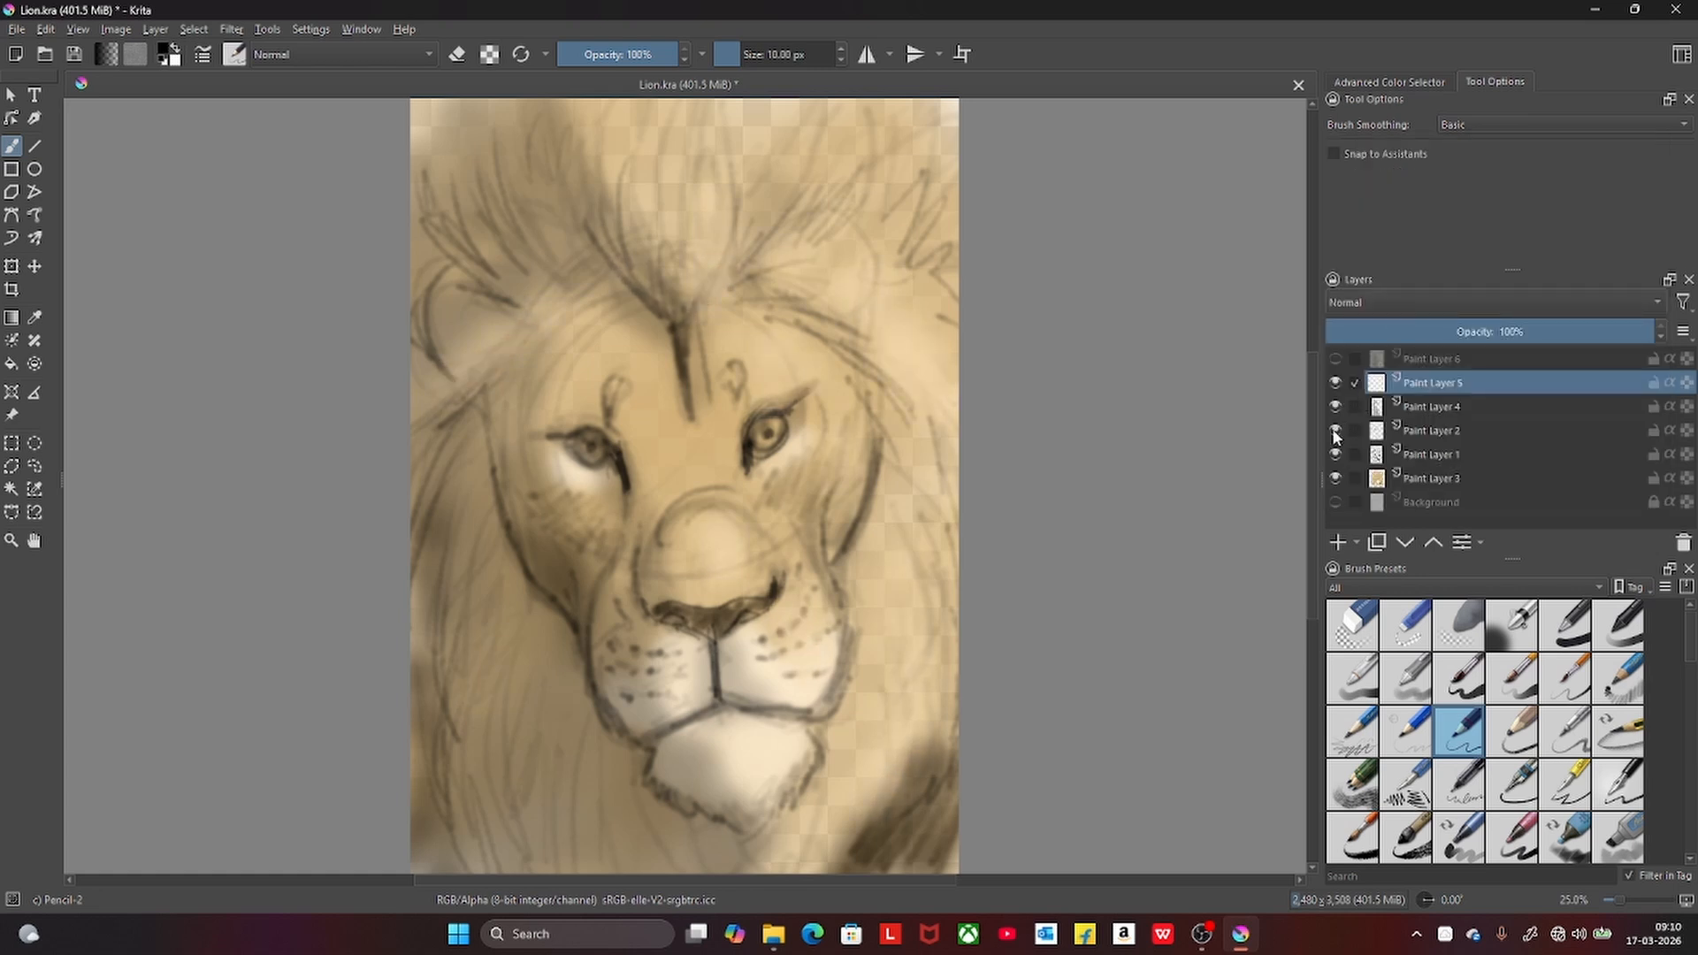
# - Isolate Paint Layer 5 to examine its highlights, and show Paint Layers 1 to 4 again
pyautogui.moveTo(1333, 406); pyautogui.dragTo(1336, 469)
pyautogui.click(1335, 477)
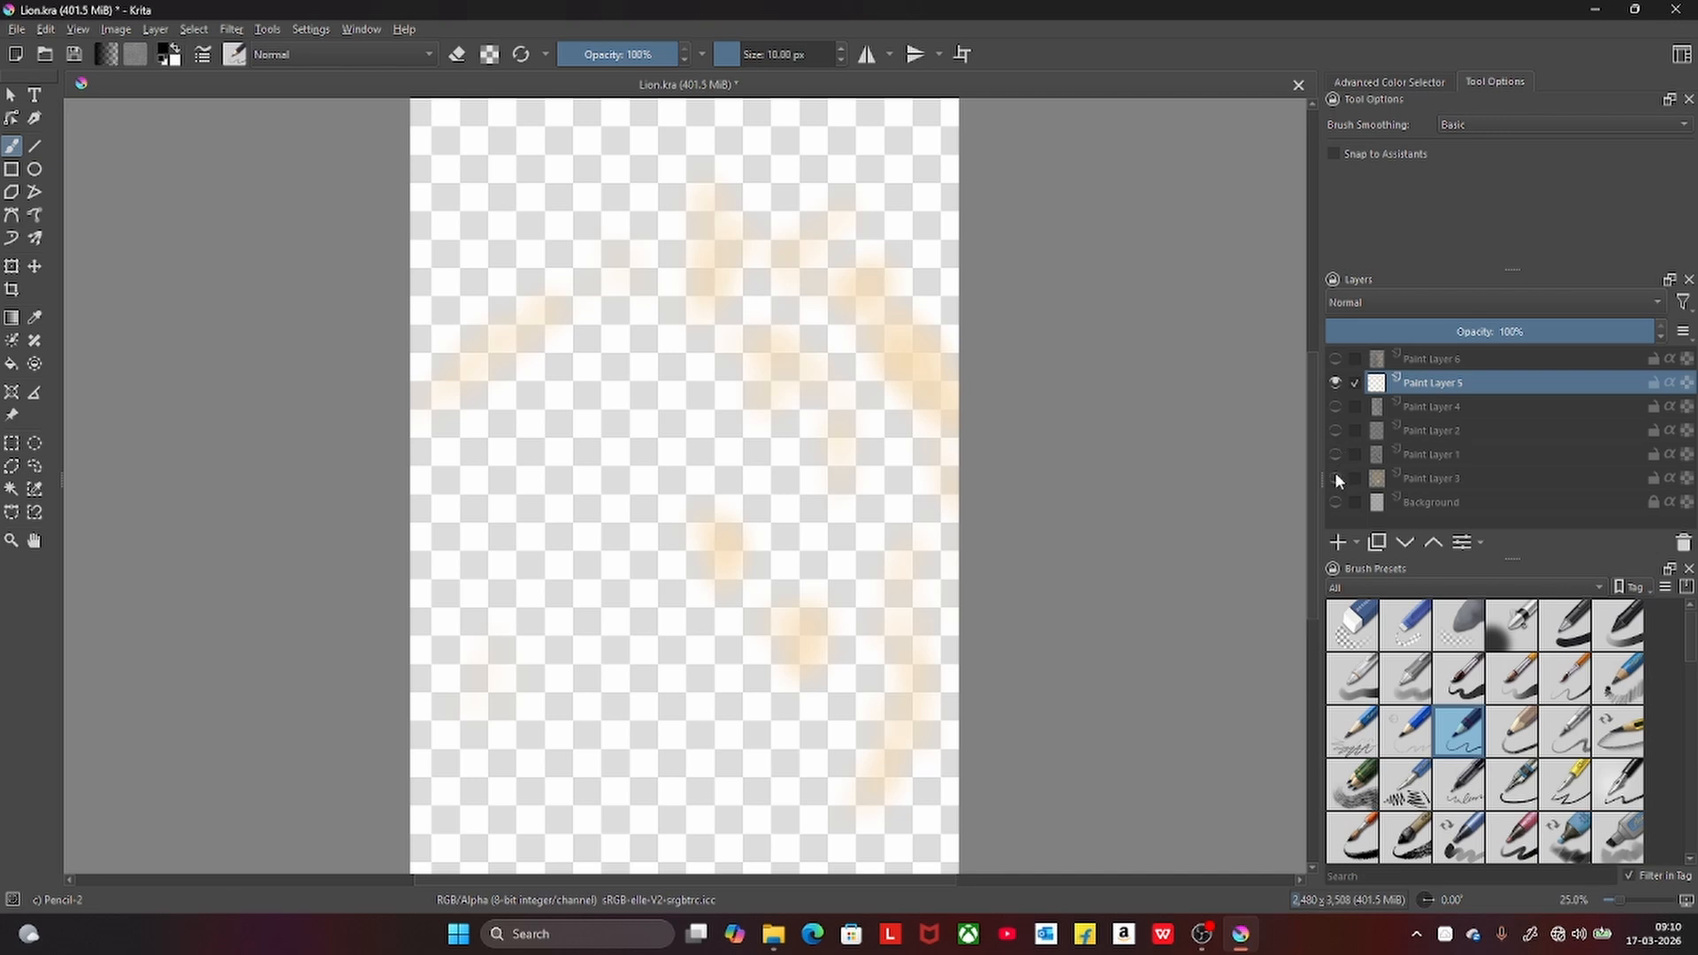
pyautogui.moveTo(1335, 472); pyautogui.dragTo(1339, 404)
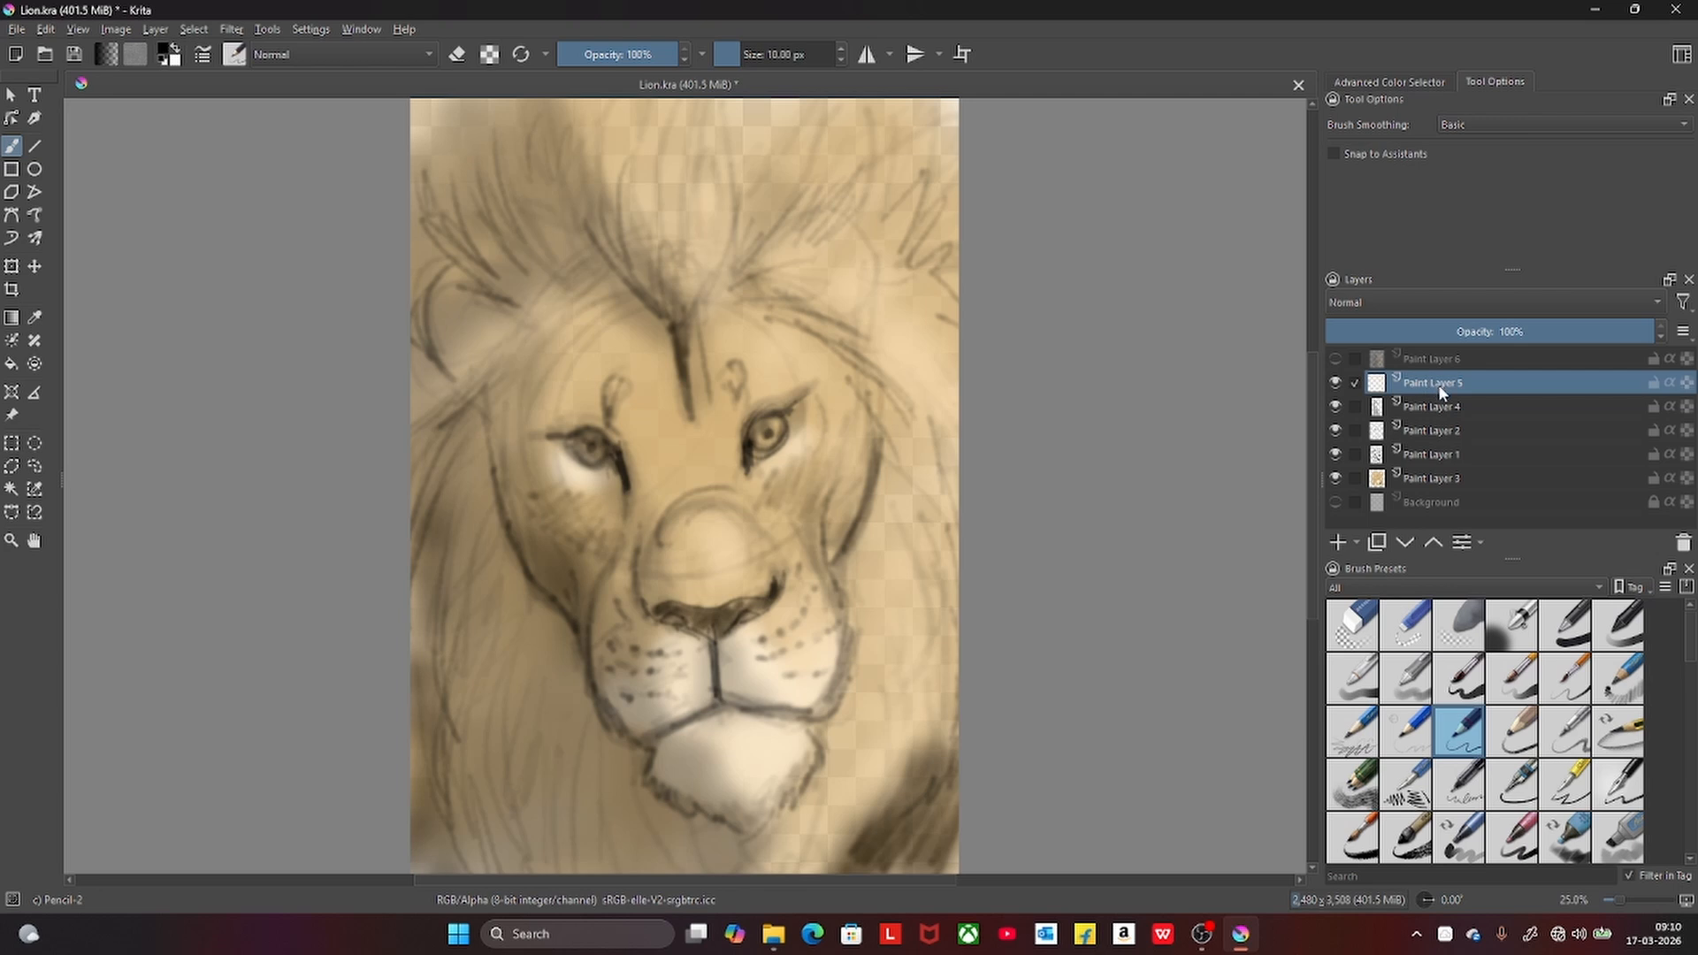
# - Set Paint Layer 5's blending mode to Overlay and compare the painting with and without the layer
pyautogui.click(1451, 303)
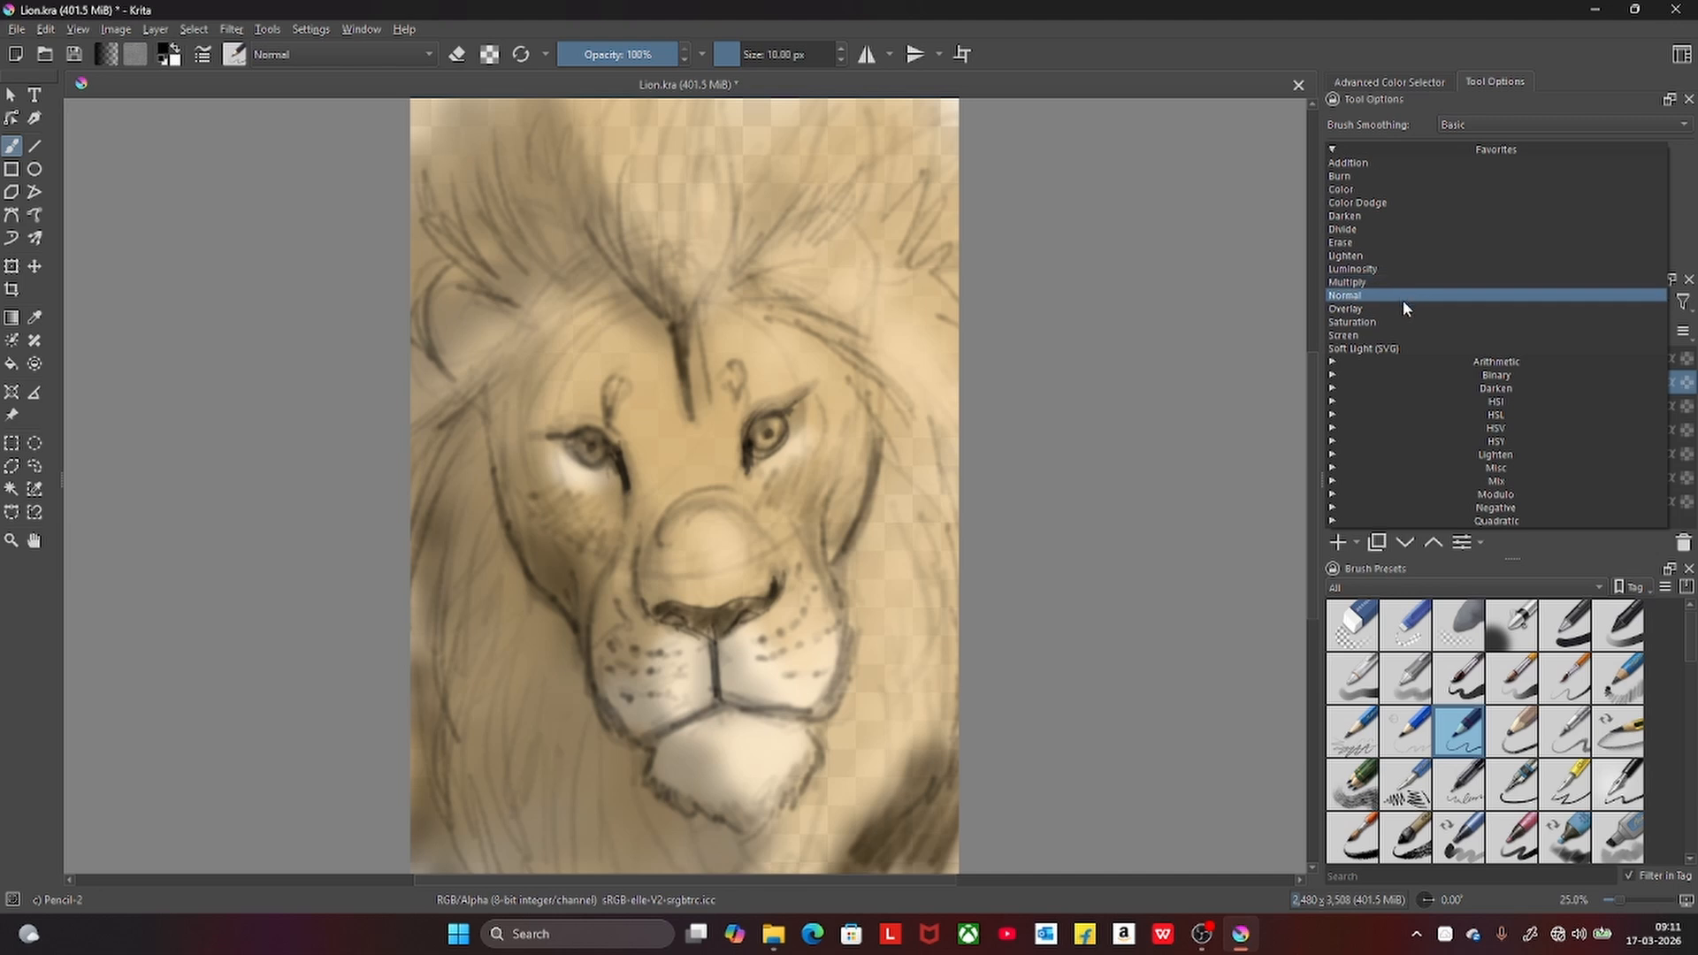
pyautogui.click(1398, 309)
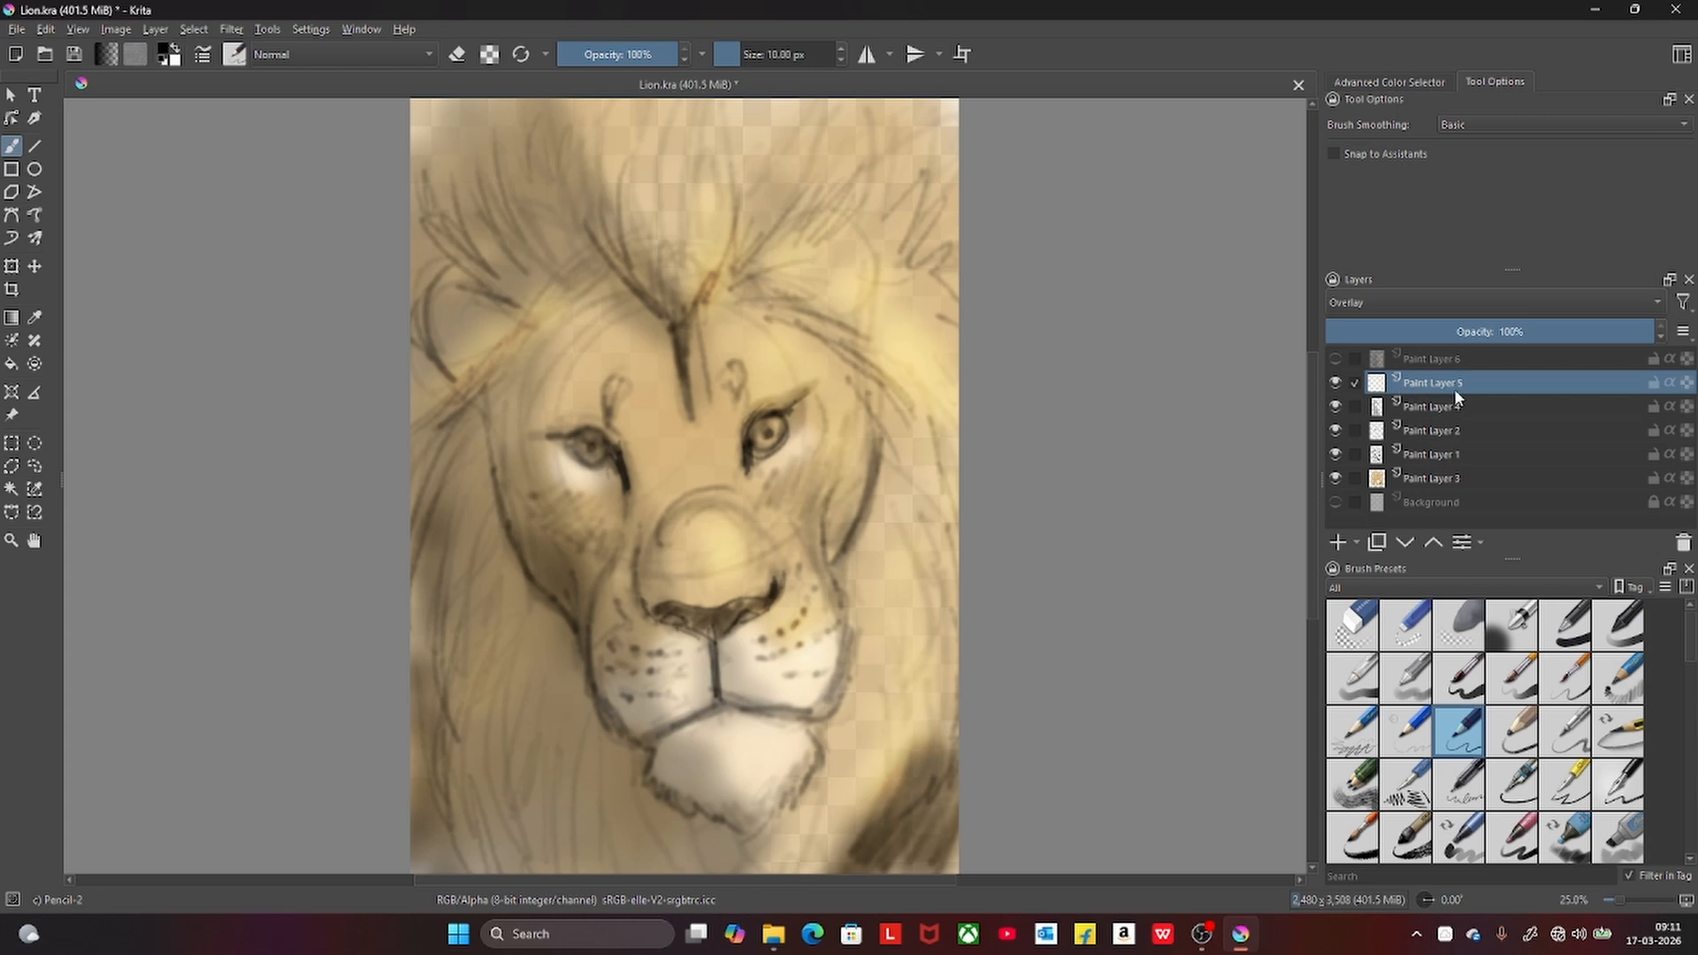
pyautogui.click(1336, 382)
pyautogui.click(1336, 382)
pyautogui.click(1336, 382)
pyautogui.click(1336, 382)
# - Sample the golden tan from the lion's forehead and enlarge the brush to 416 px
pyautogui.keyDown('ctrl'); pyautogui.click(783, 354); pyautogui.keyUp('ctrl')
pyautogui.press(']')
pyautogui.press(']')
pyautogui.press(']')
pyautogui.press(']')
pyautogui.press(']')
pyautogui.press(']')
pyautogui.press(']')
pyautogui.press(']')
pyautogui.press(']')
pyautogui.press(']')
pyautogui.press(']')
pyautogui.press(']')
pyautogui.press(']')
pyautogui.press(']')
pyautogui.press(']')
pyautogui.press(']')
pyautogui.press(']')
pyautogui.press(']')
pyautogui.press(']')
pyautogui.press(']')
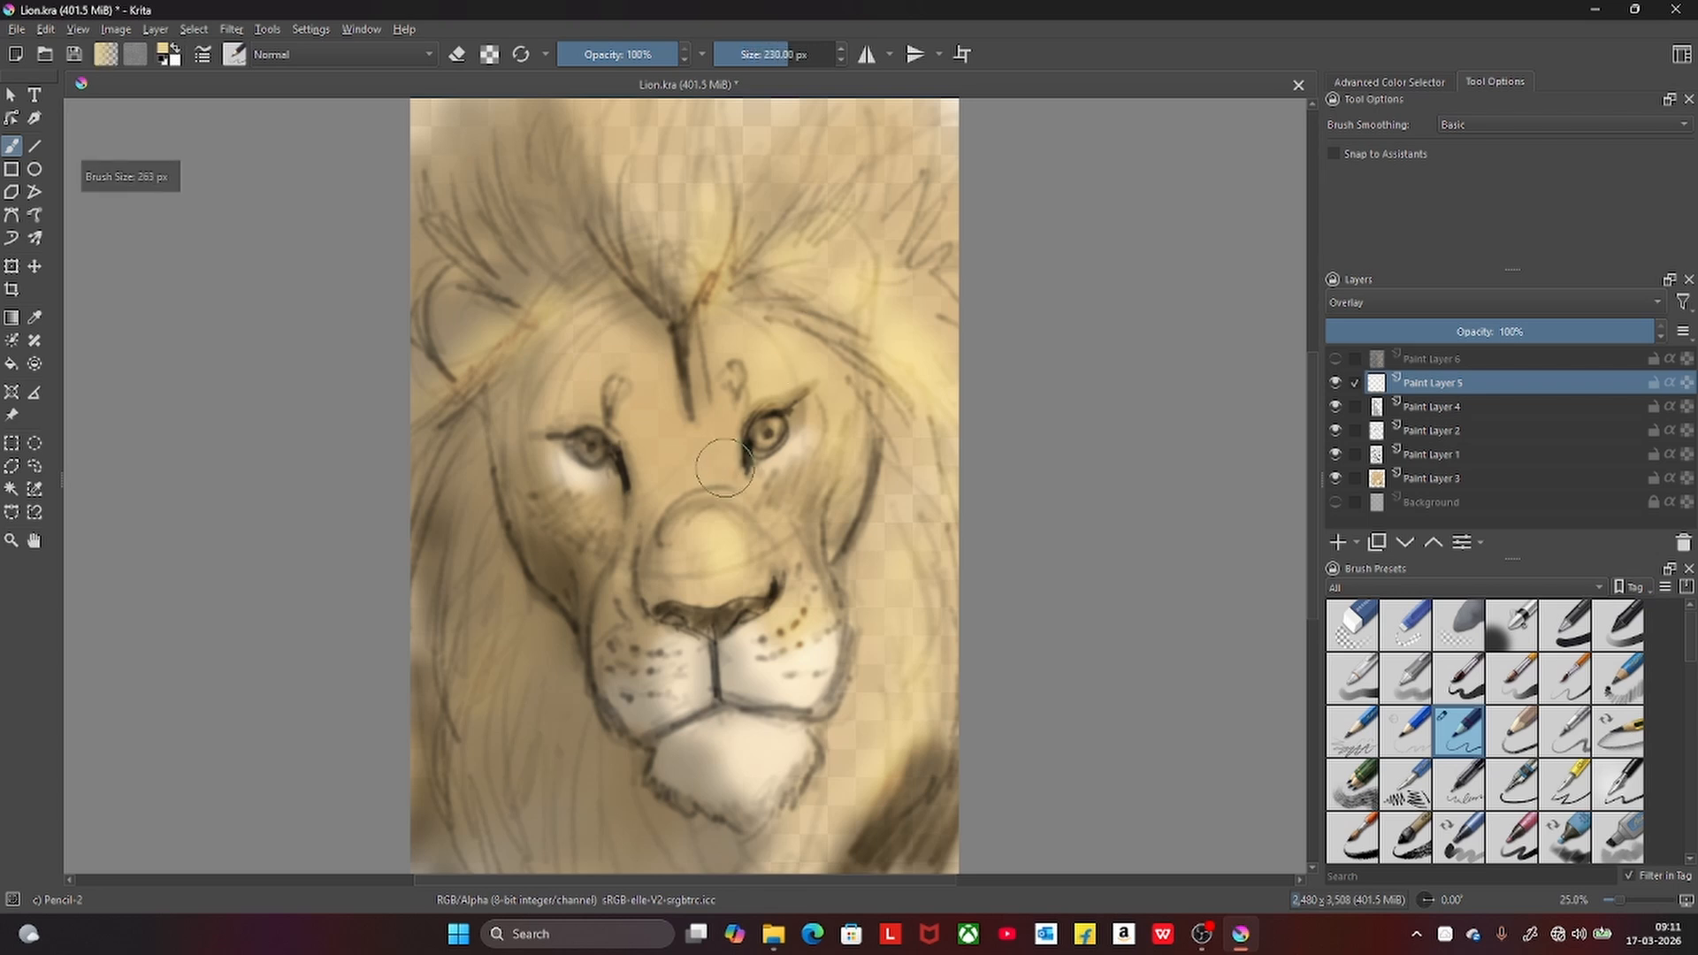
# - Try golden highlight strokes down the nose bridge on Paint Layer 5 and undo them
pyautogui.moveTo(724, 468)
pyautogui.mouseDown()
pyautogui.moveTo(703, 403)
pyautogui.moveTo(730, 626)
pyautogui.moveTo(811, 579)
pyautogui.moveTo(803, 656)
pyautogui.mouseUp()
pyautogui.hotkey('ctrl', 'z')
pyautogui.hotkey('ctrl', 'z')
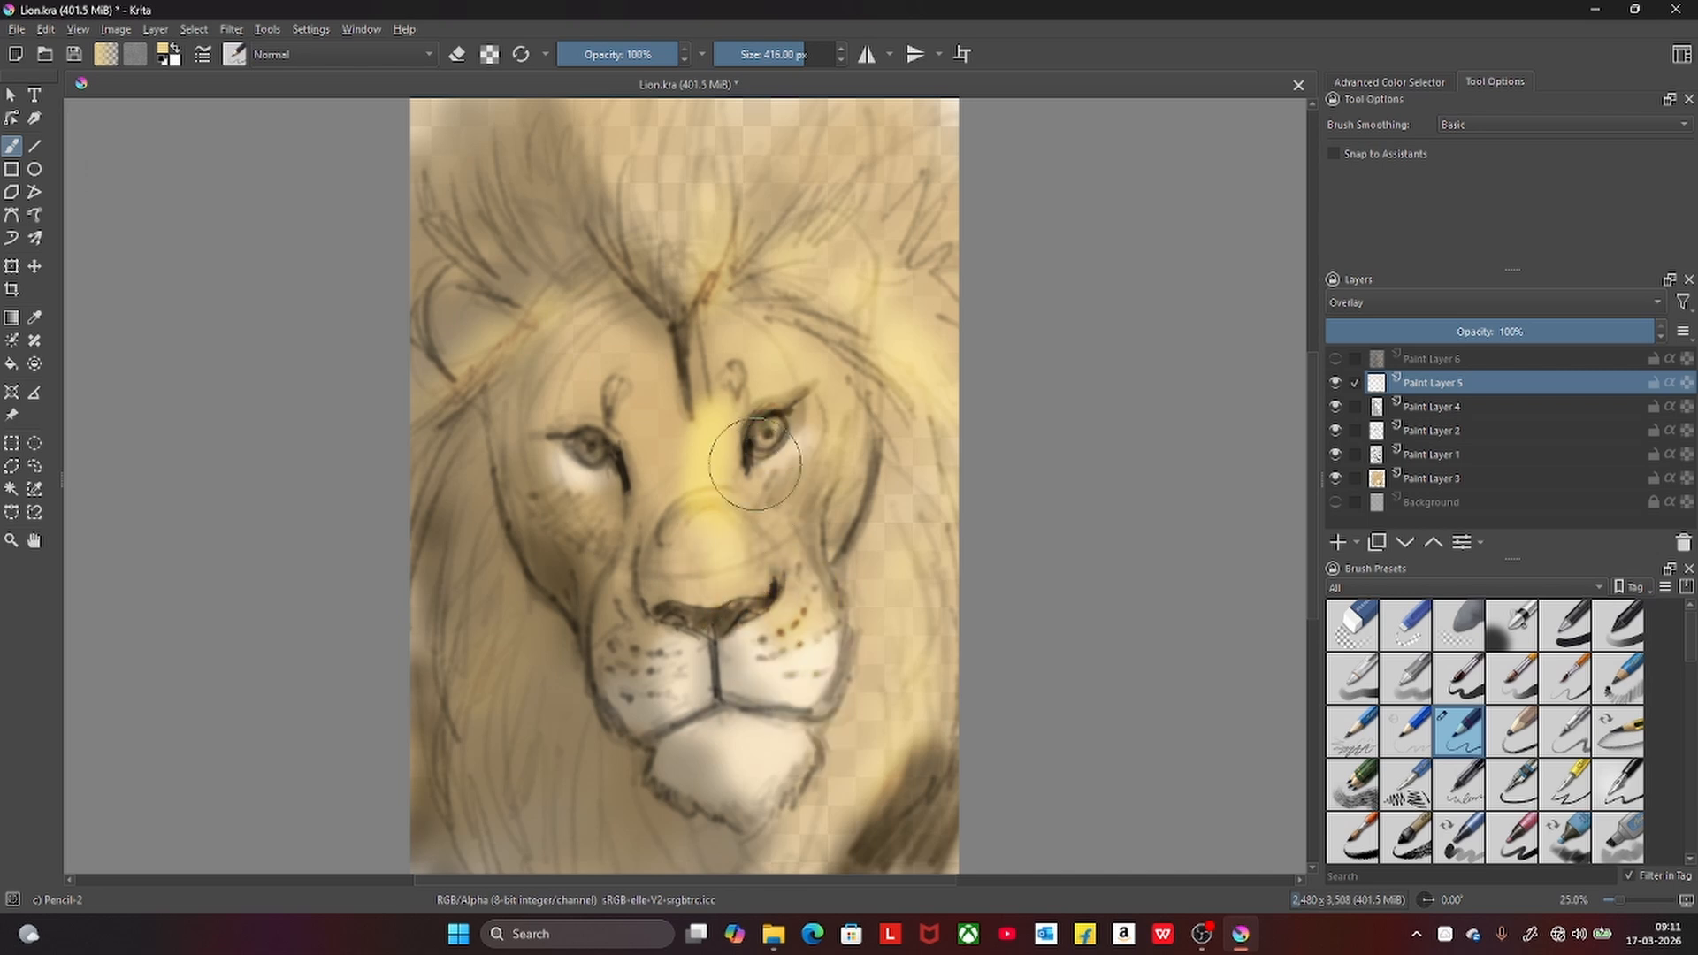
# - Try a mid-grey brush colour on the lion's nose and undo the stroke
pyautogui.rightClick(777, 371)
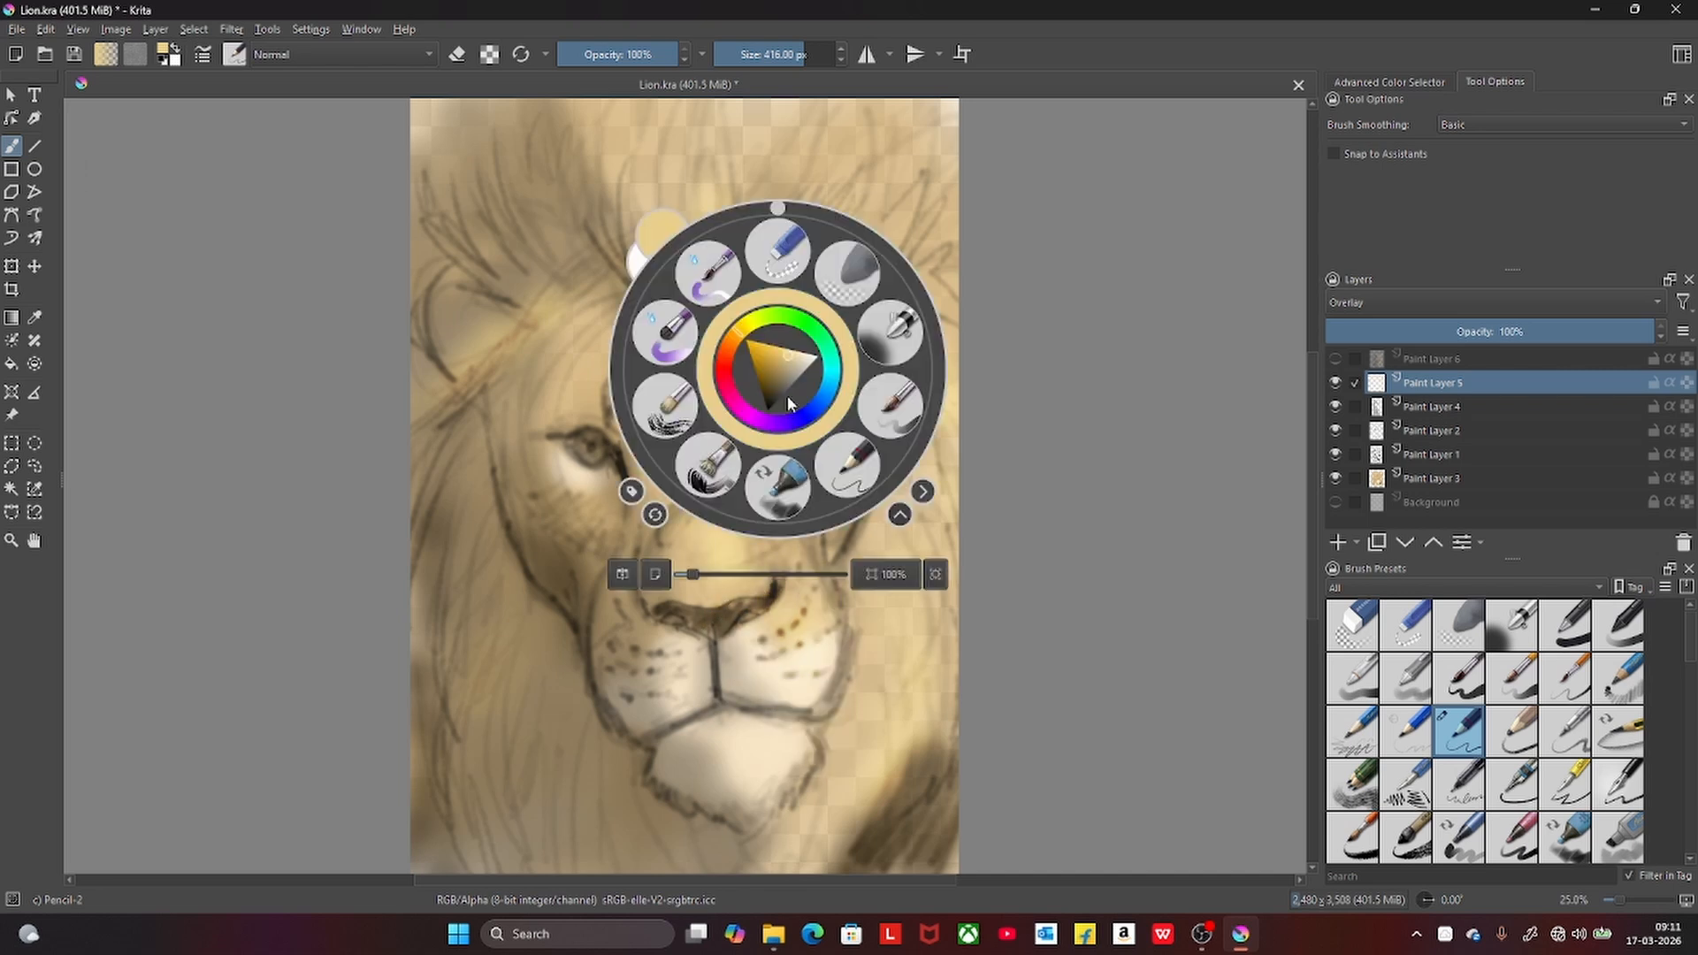
pyautogui.moveTo(789, 387); pyautogui.dragTo(799, 372)
pyautogui.click(801, 660)
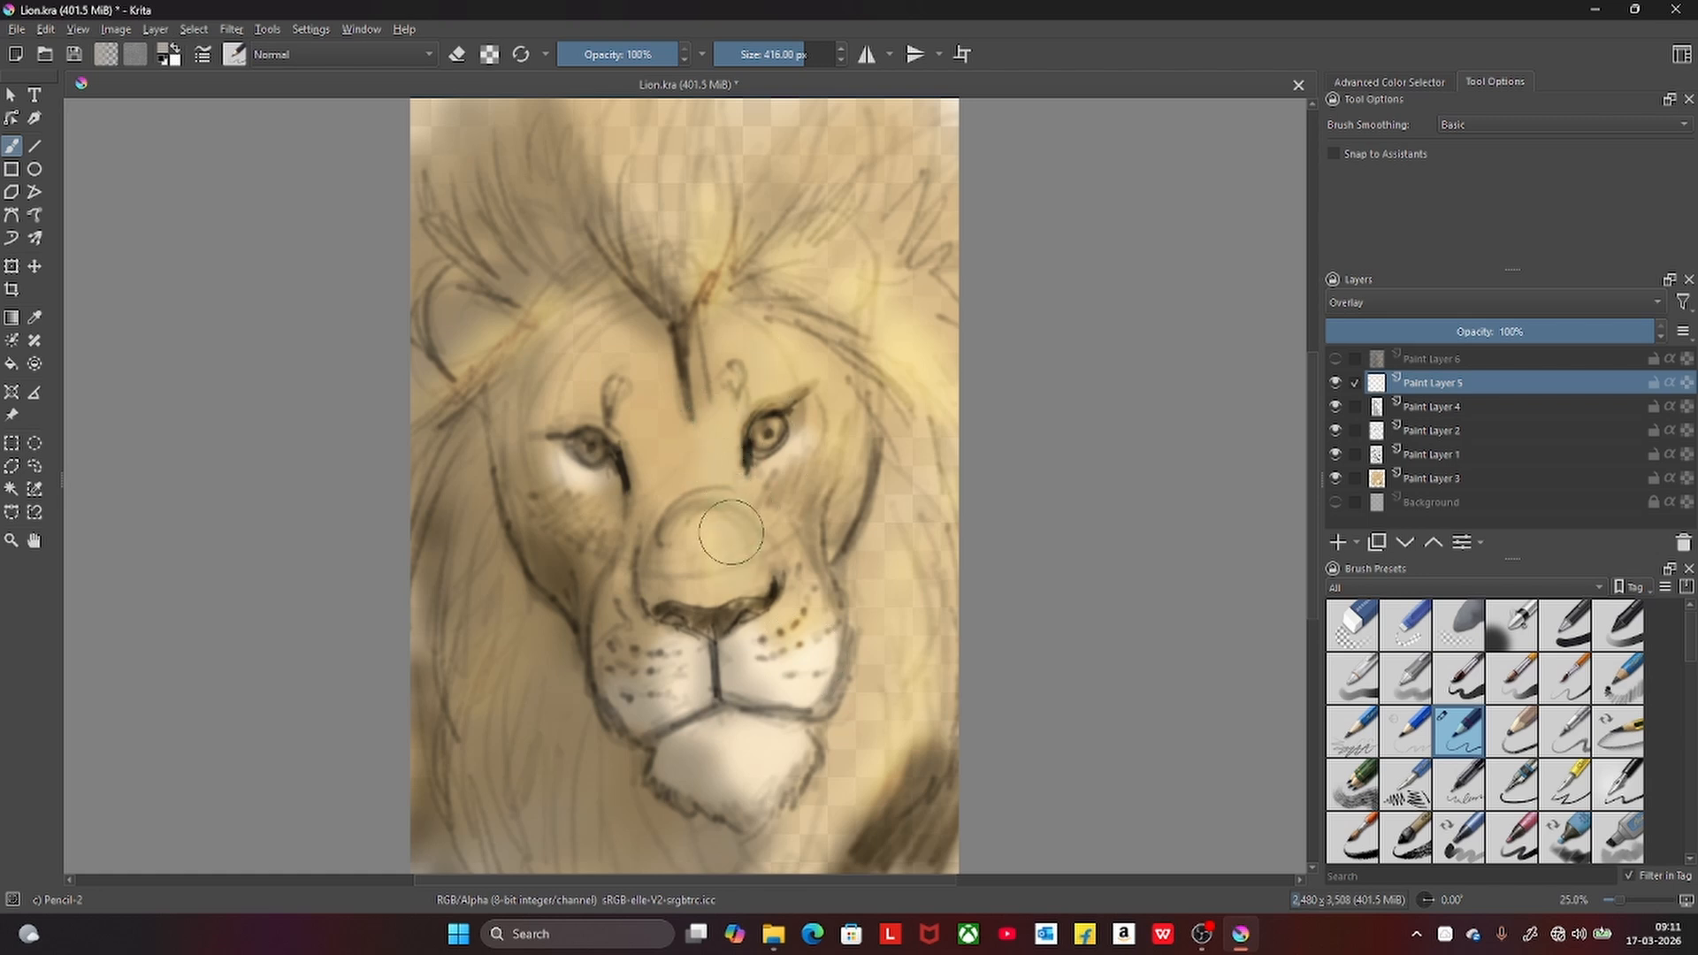
pyautogui.moveTo(731, 532); pyautogui.dragTo(748, 533)
pyautogui.hotkey('ctrl', 'z')
# - Choose a light grey brush colour and paint soft highlights over the nose, cheek and forehead on Paint Layer 5
pyautogui.rightClick(766, 395)
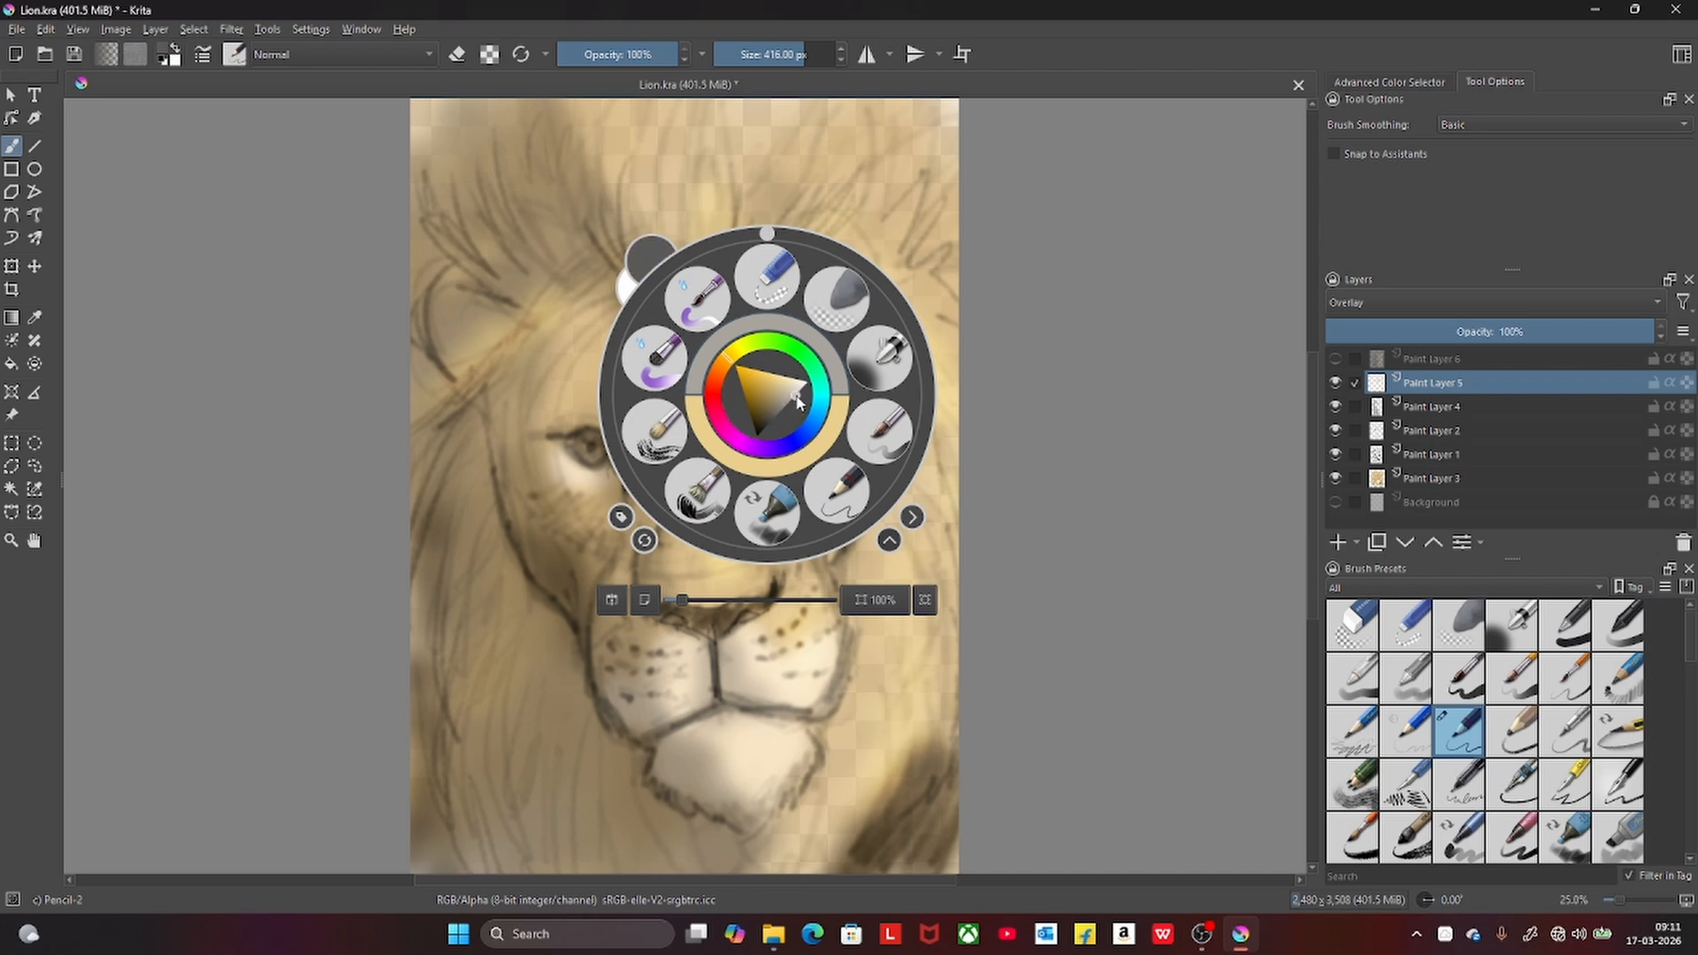
pyautogui.click(796, 398)
pyautogui.rightClick(799, 400)
pyautogui.moveTo(736, 501); pyautogui.dragTo(725, 553)
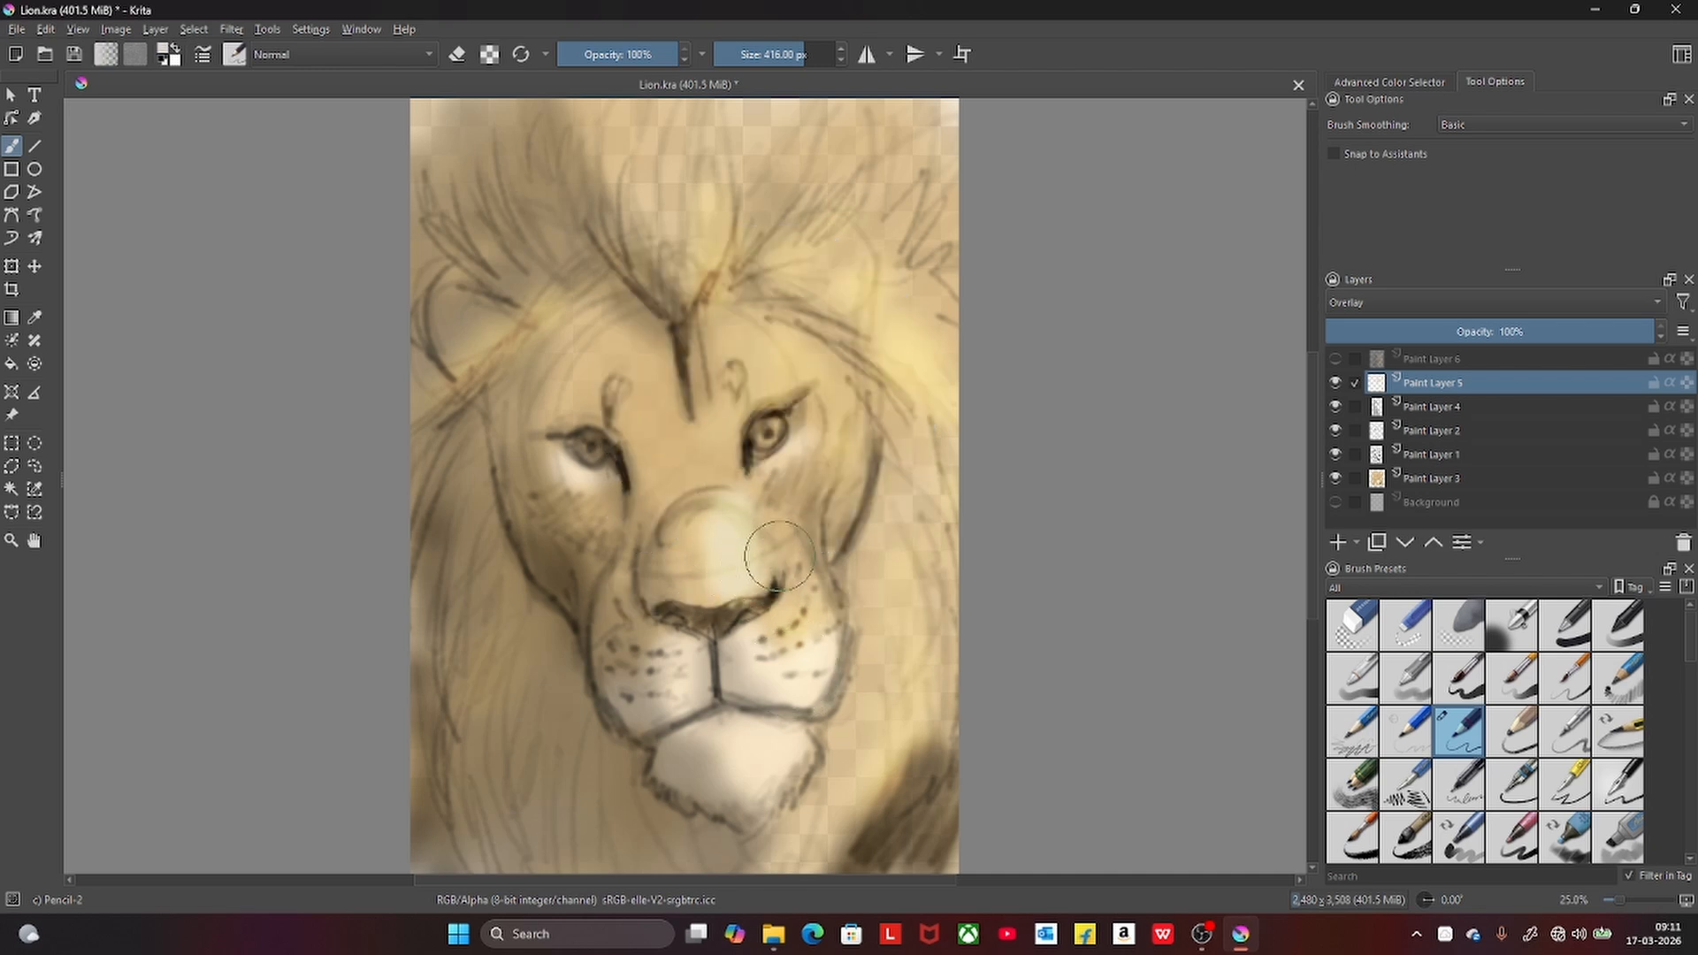
pyautogui.hotkey('ctrl', 'z')
pyautogui.moveTo(741, 469)
pyautogui.mouseDown()
pyautogui.moveTo(741, 408)
pyautogui.moveTo(789, 356)
pyautogui.moveTo(827, 668)
pyautogui.moveTo(813, 734)
pyautogui.moveTo(763, 800)
pyautogui.mouseUp()
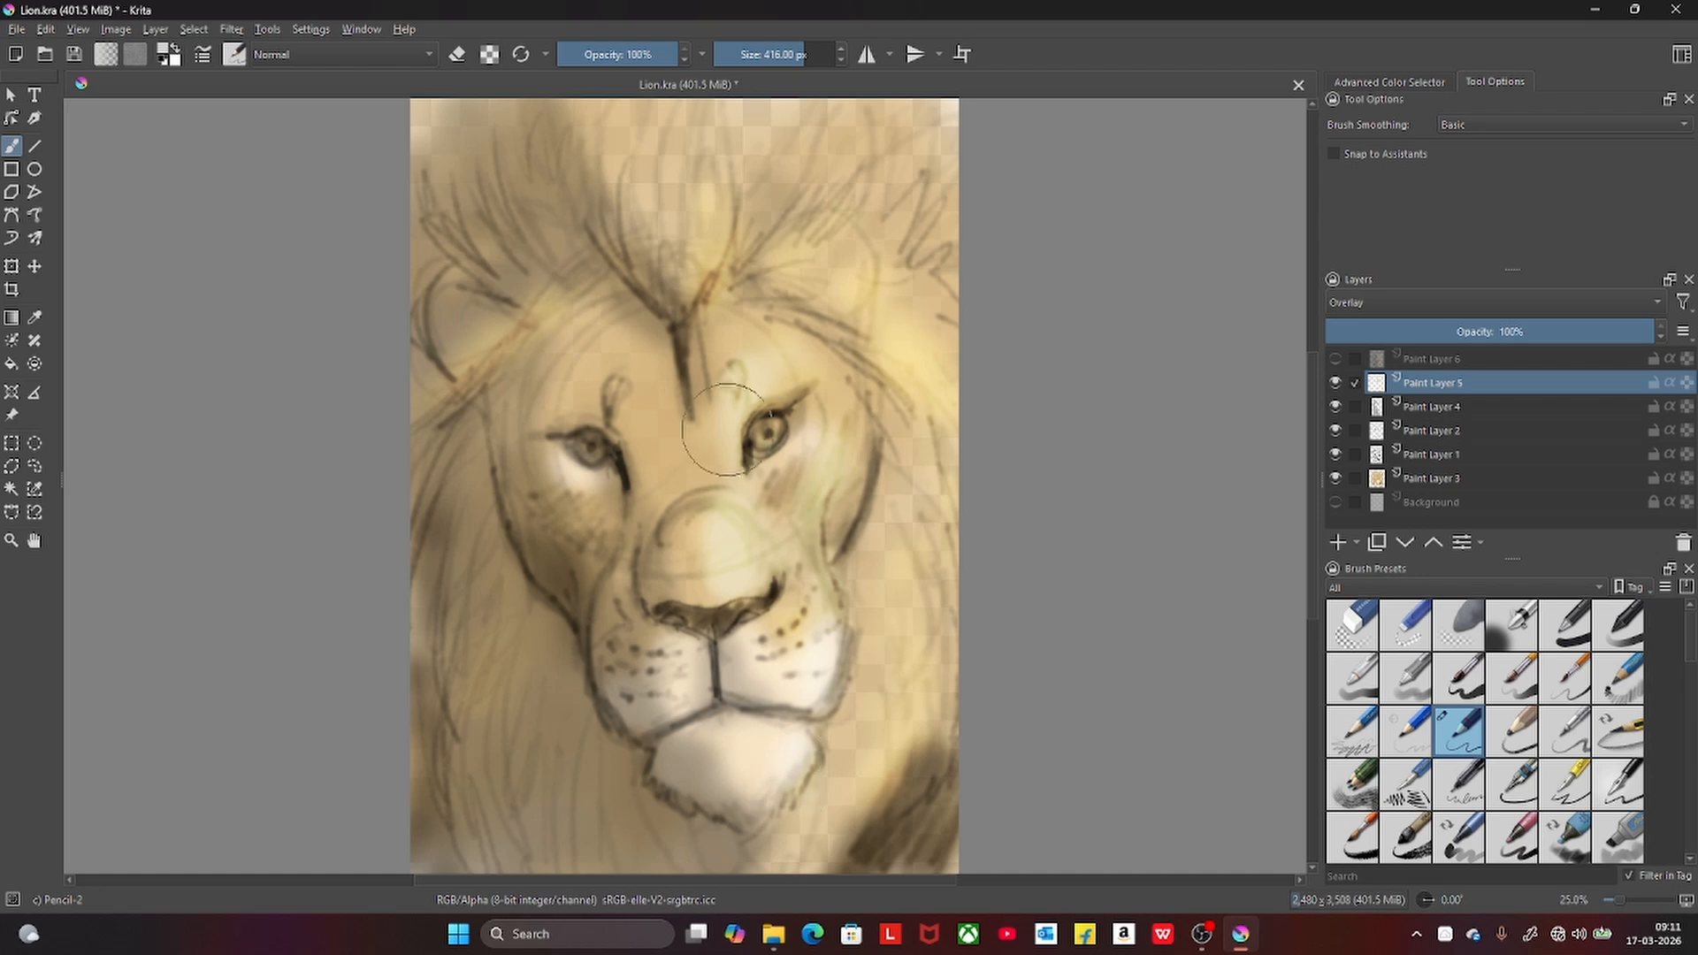
pyautogui.moveTo(758, 341)
pyautogui.mouseDown()
pyautogui.moveTo(701, 88)
pyautogui.moveTo(723, 277)
pyautogui.moveTo(801, 183)
pyautogui.moveTo(835, 212)
pyautogui.moveTo(879, 322)
pyautogui.mouseUp()
# - Undo the light strokes over the mane and make the Background layer visible
pyautogui.click(1336, 501)
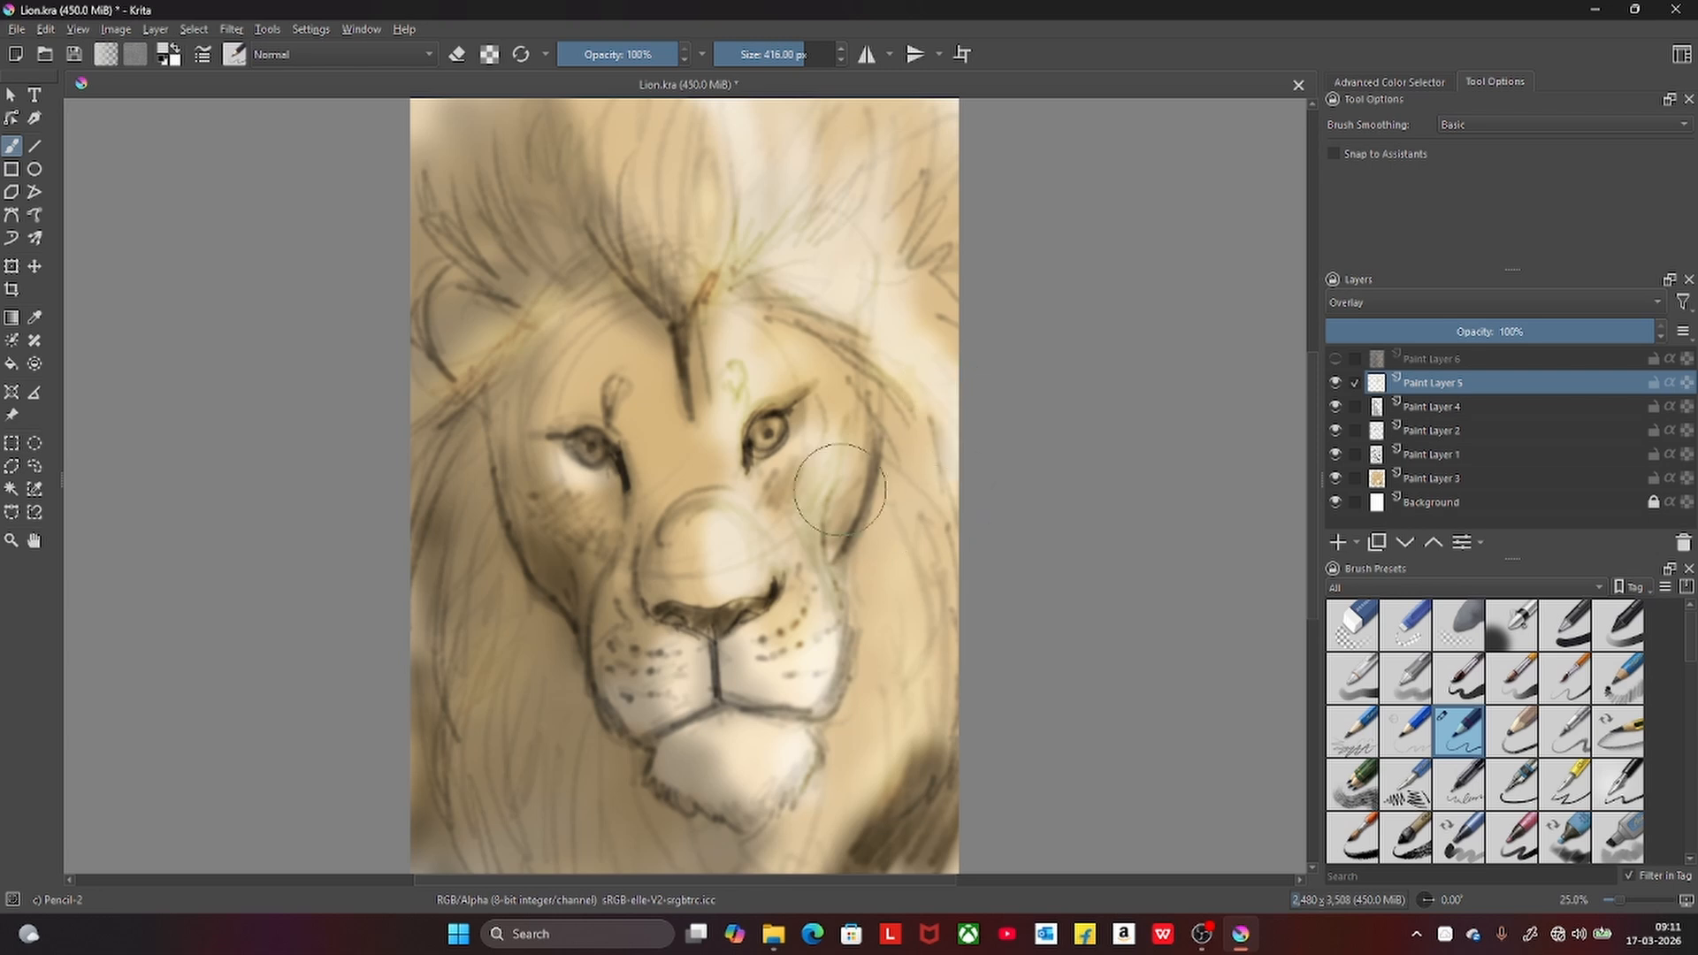
pyautogui.hotkey('ctrl', 'z')
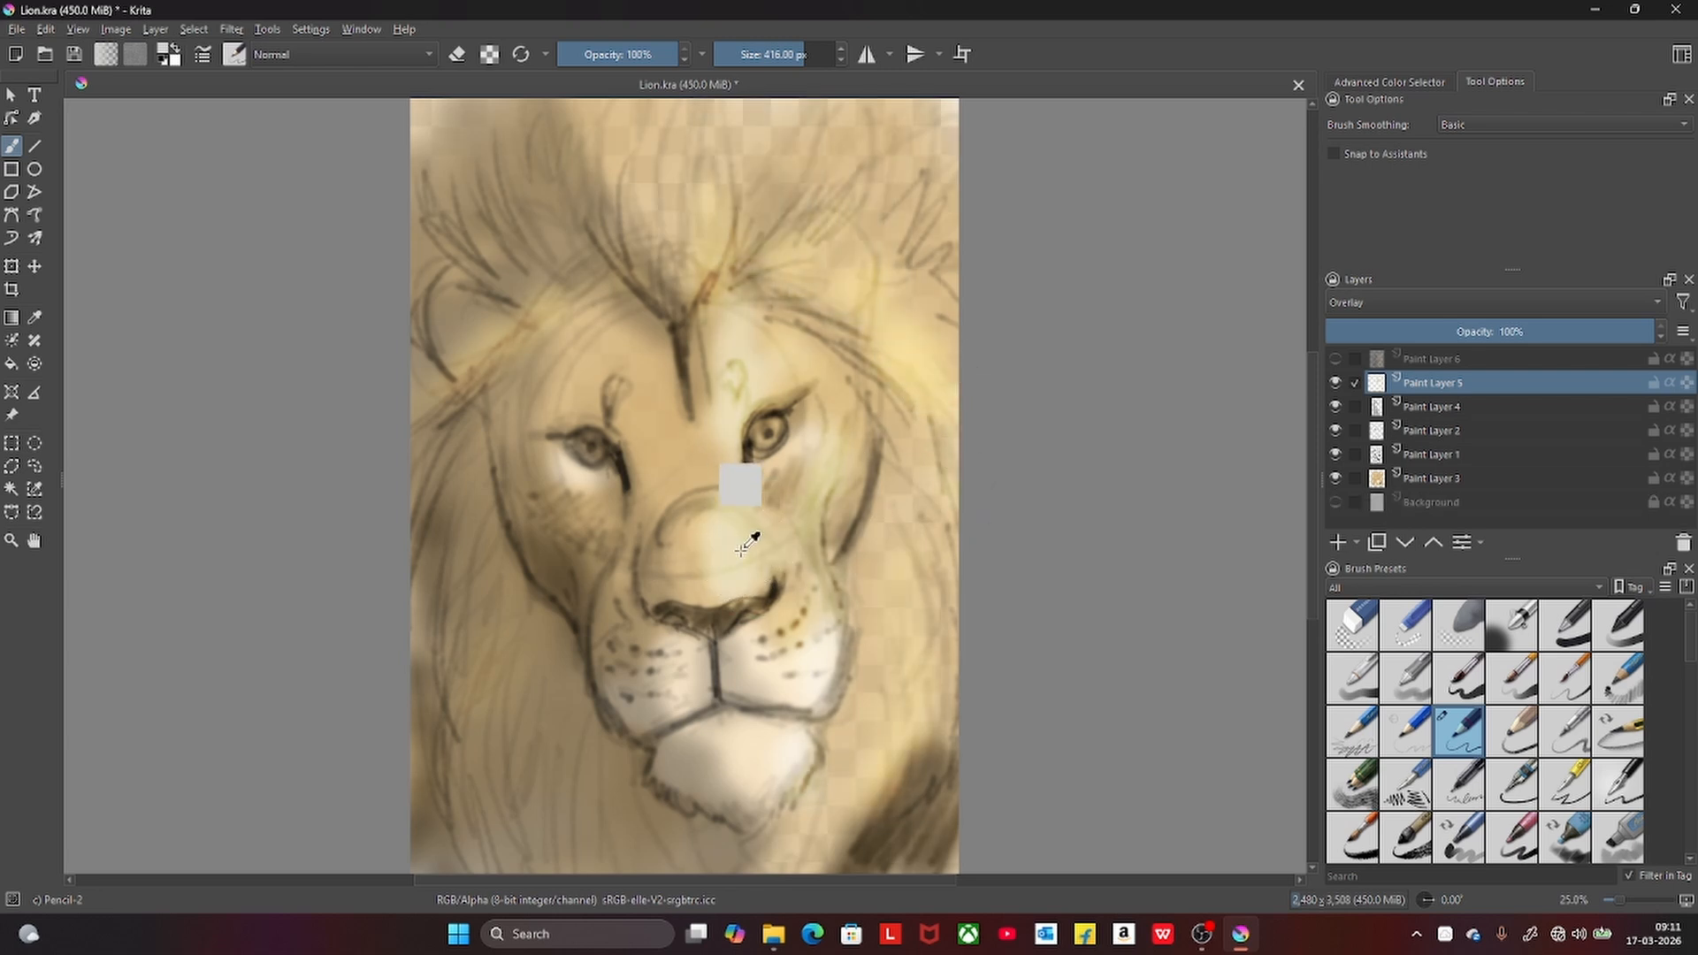
pyautogui.click(1335, 502)
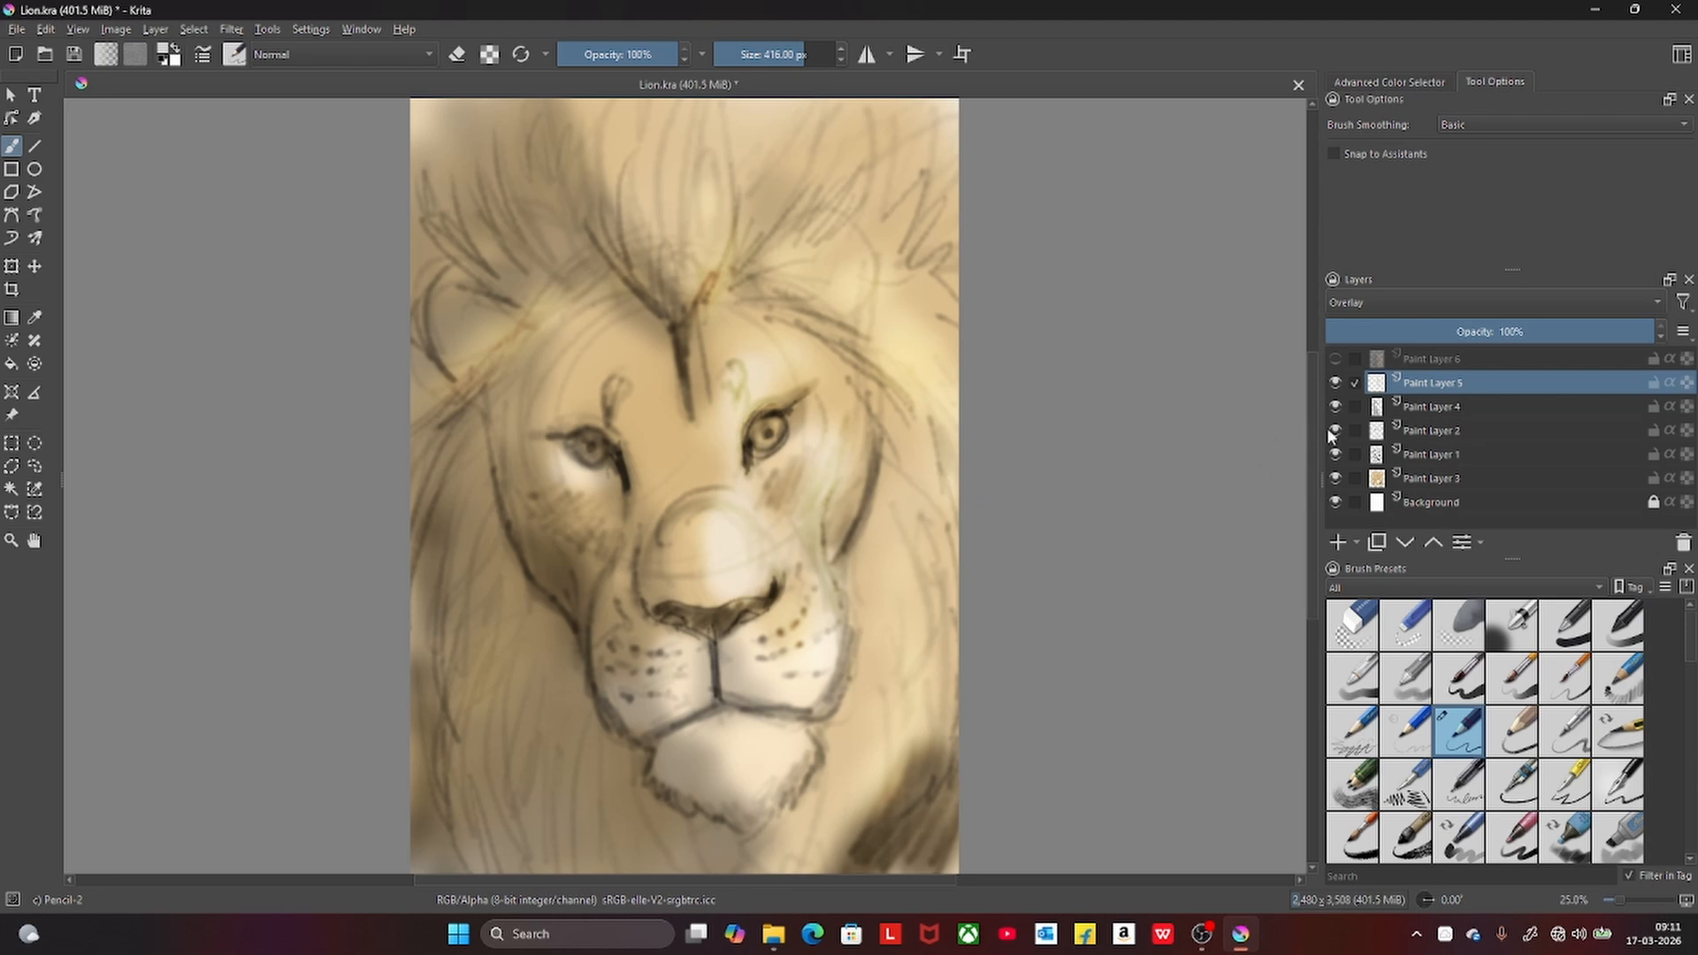
# - Hide Paint Layers 5, 4, 2, 1 and 3 of the lion painting and make Background the active layer
pyautogui.click(1336, 382)
pyautogui.click(1335, 406)
pyautogui.click(1336, 430)
pyautogui.click(1335, 454)
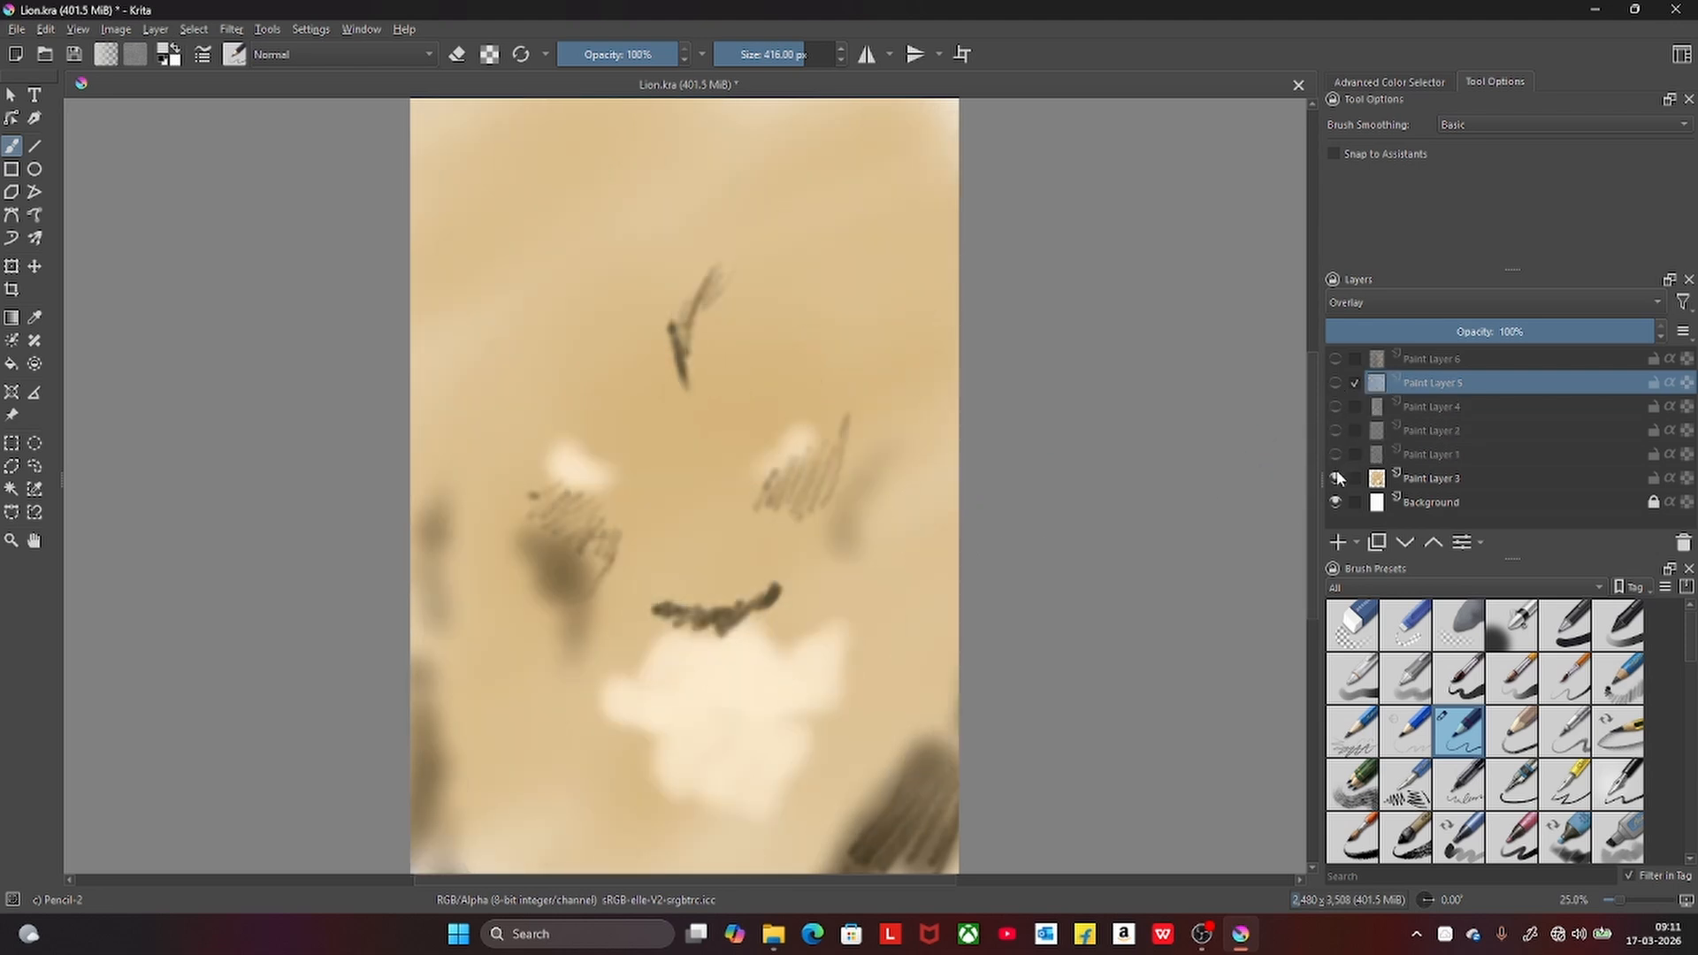
pyautogui.click(1336, 477)
pyautogui.click(1455, 503)
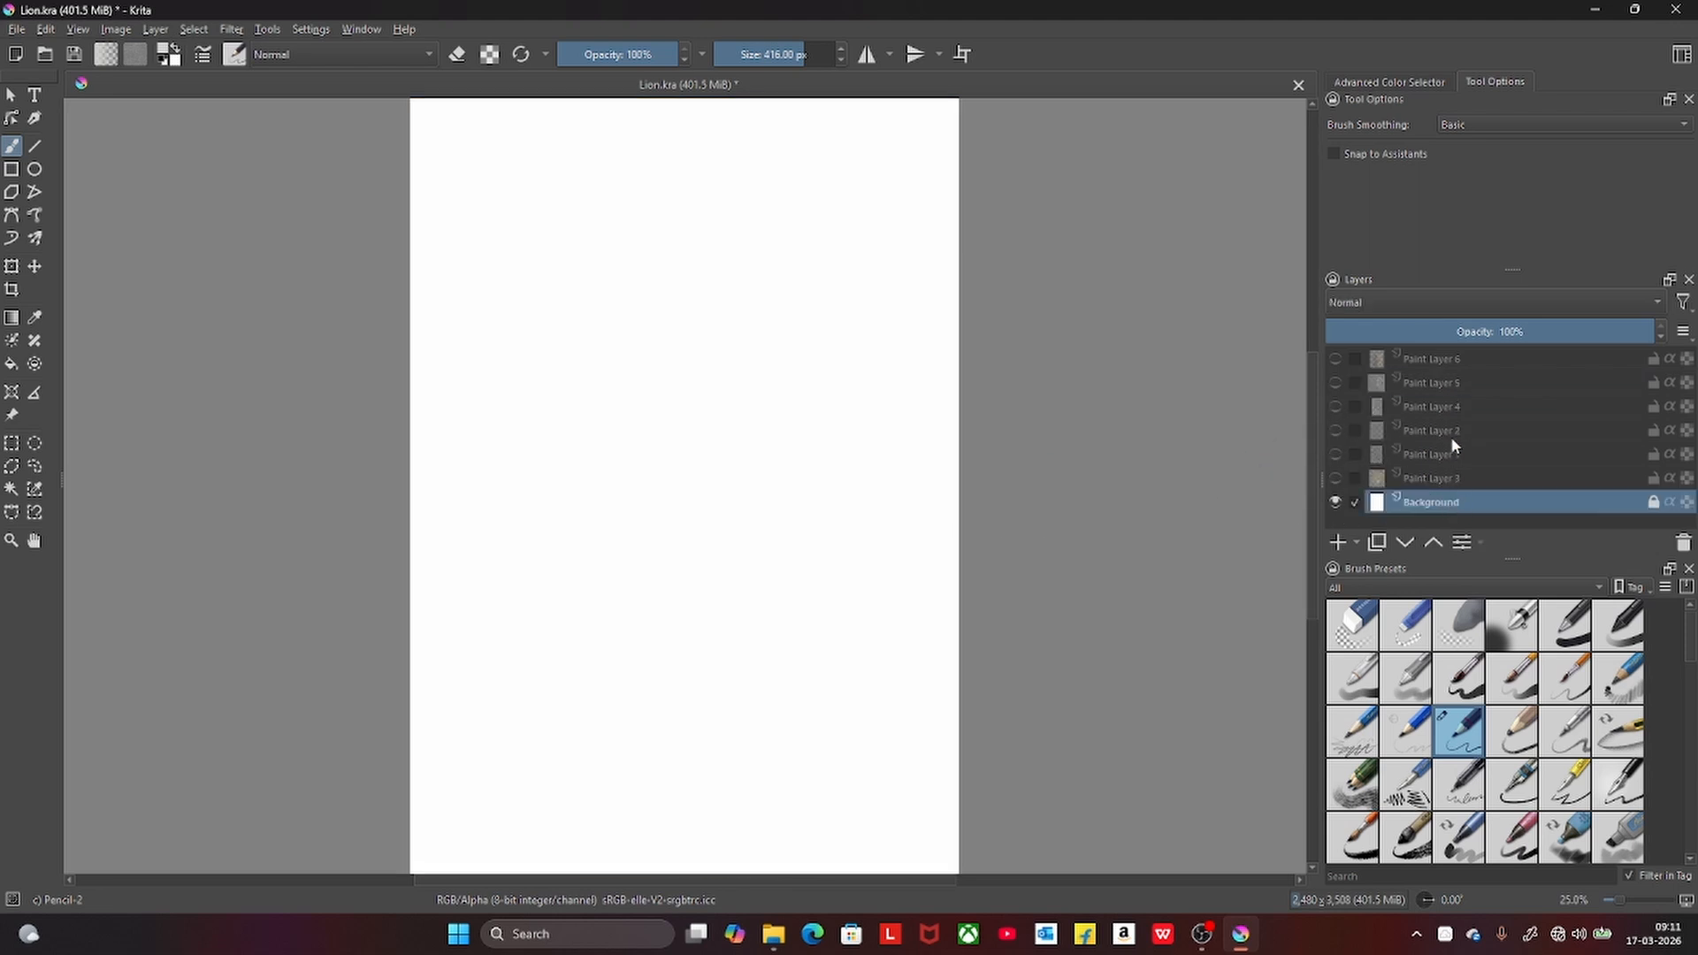
# - Activate the Ellipse tool and set the foreground colour to bright green #4eff00
pyautogui.click(35, 169)
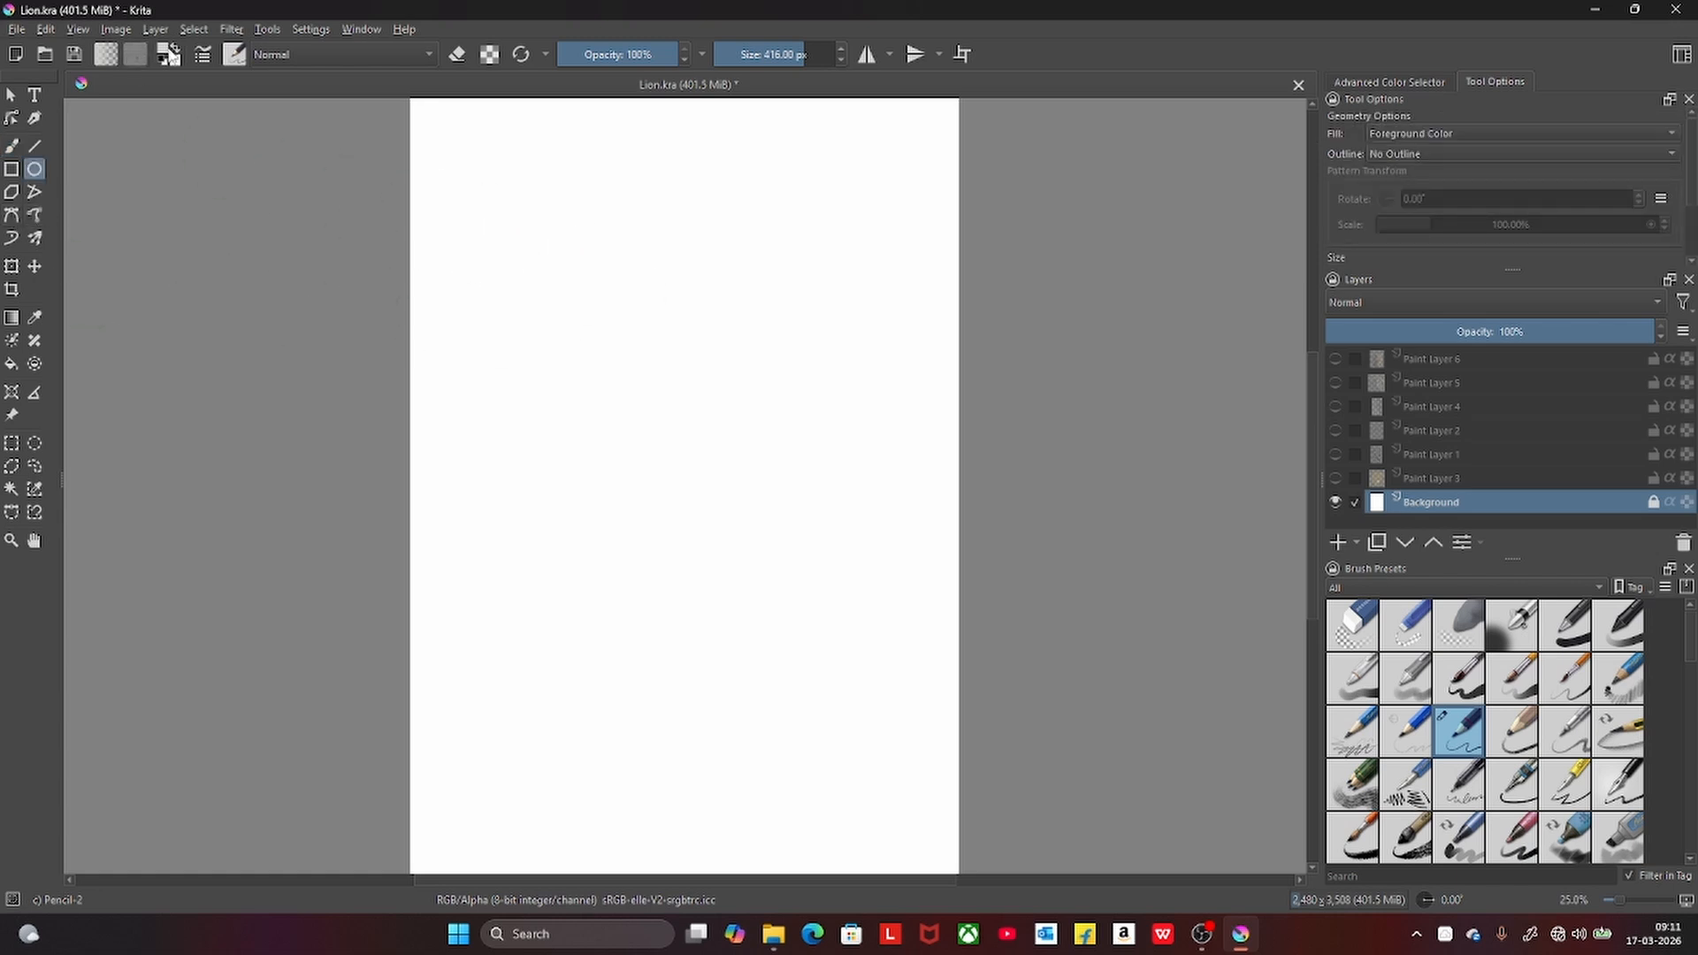
pyautogui.click(167, 53)
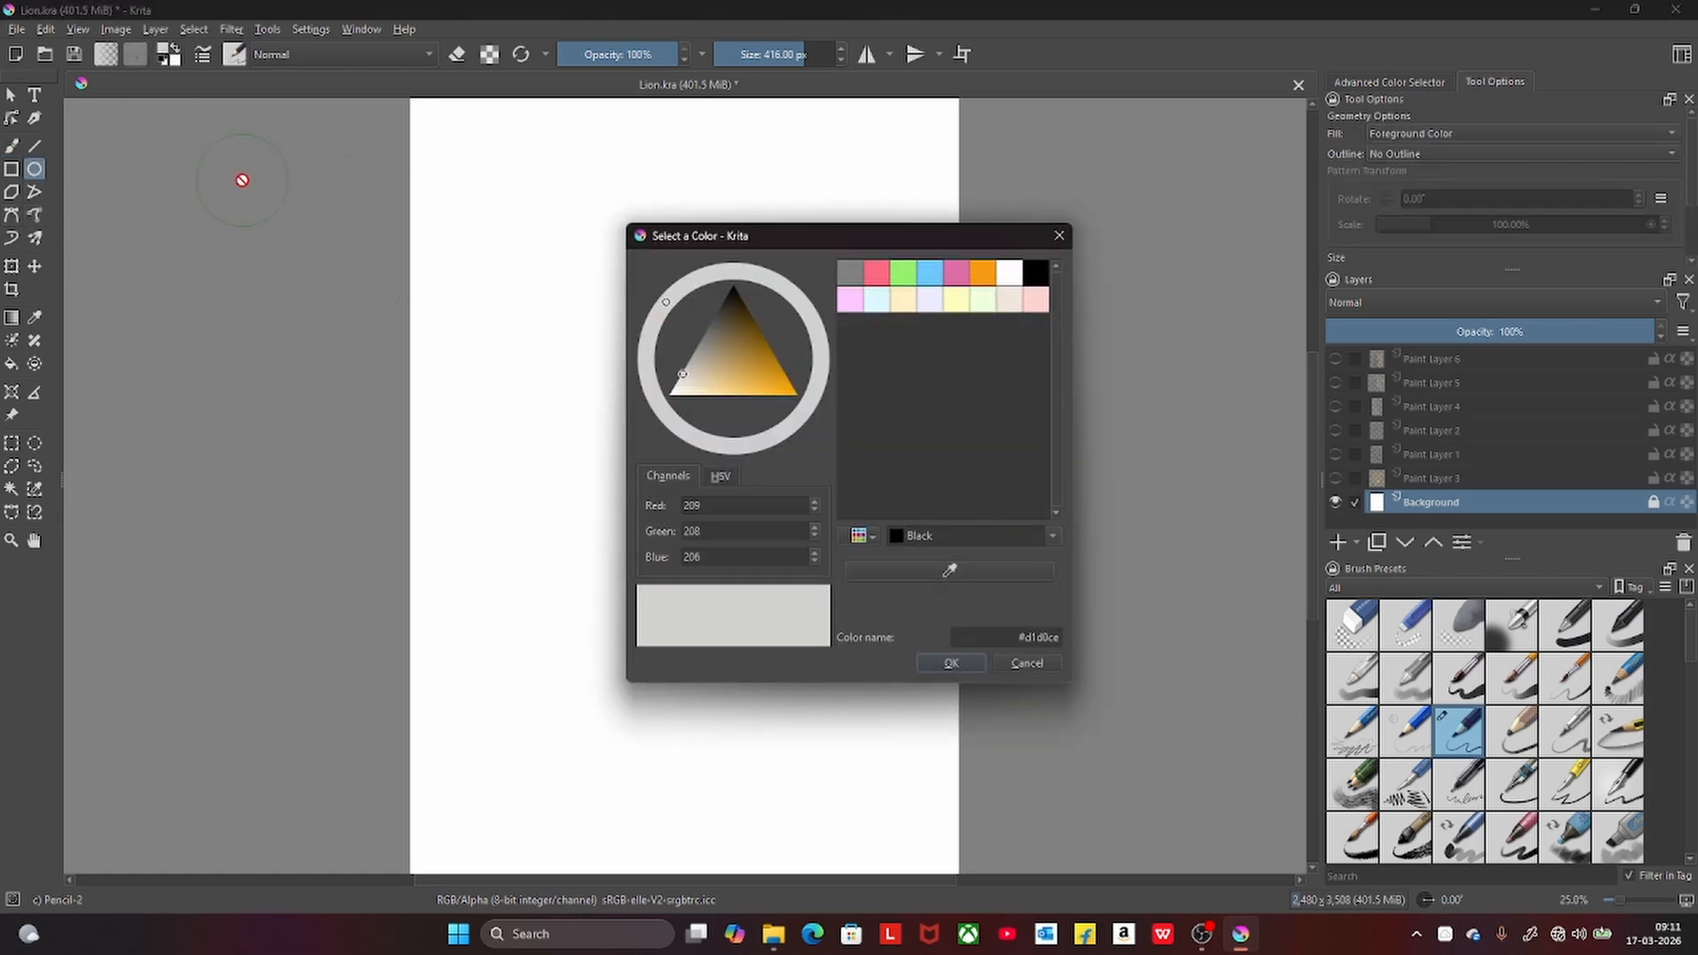
pyautogui.click(903, 272)
pyautogui.moveTo(782, 389); pyautogui.dragTo(824, 413)
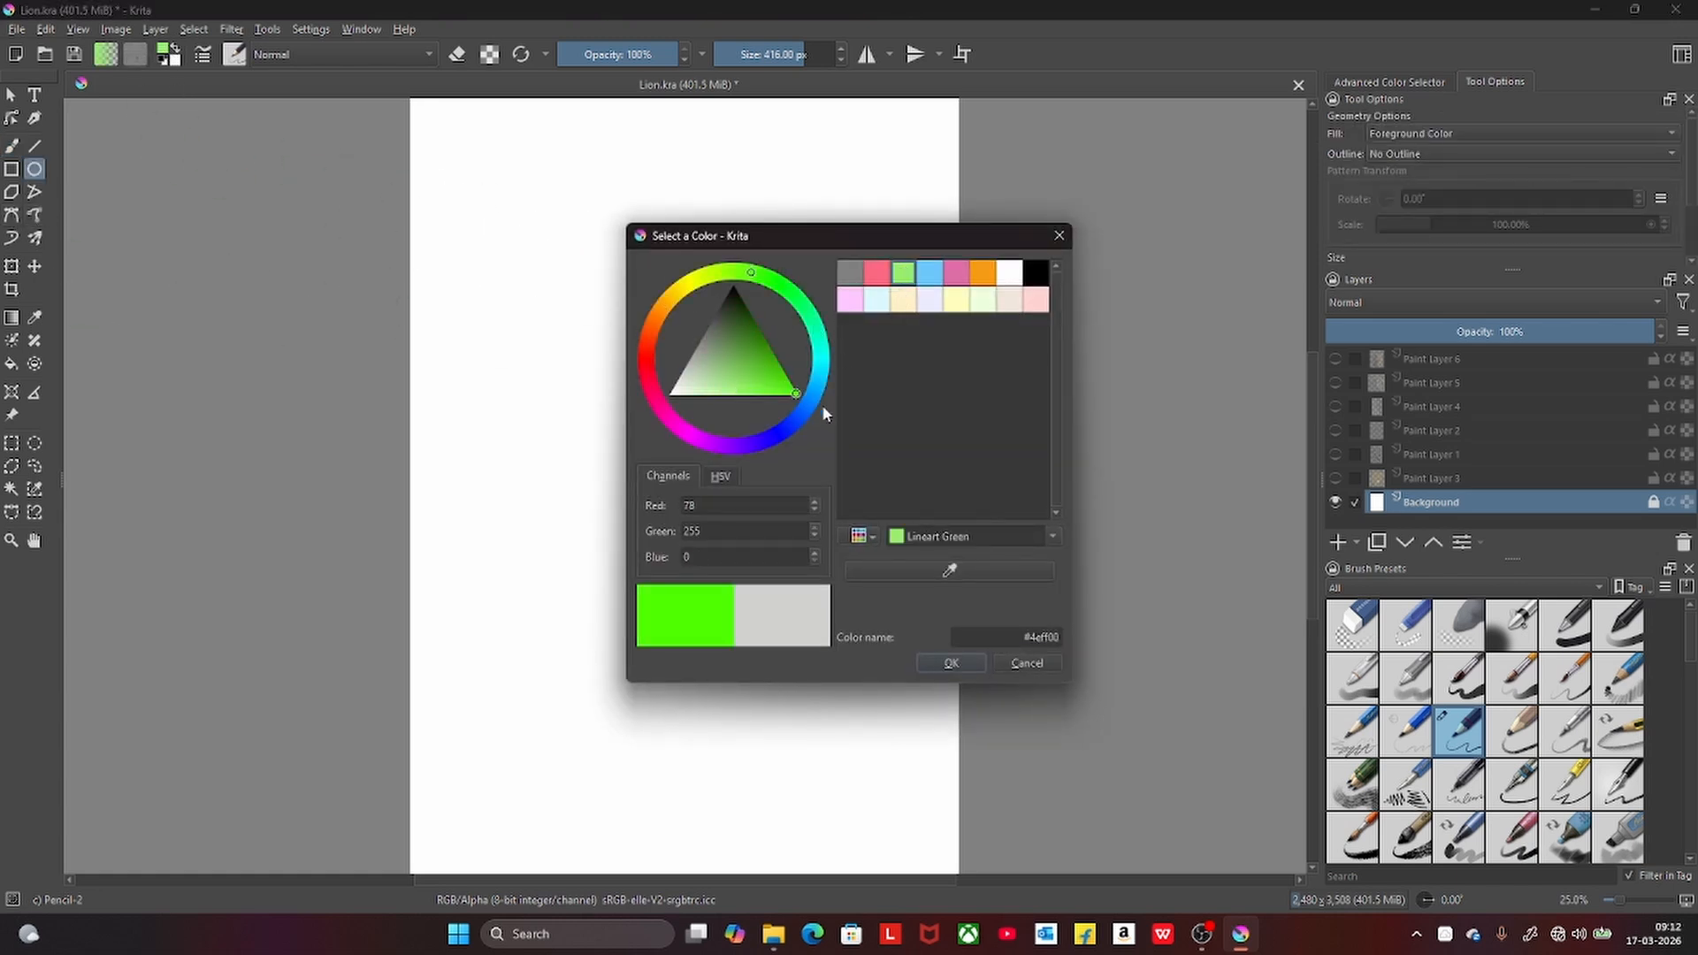
pyautogui.click(952, 664)
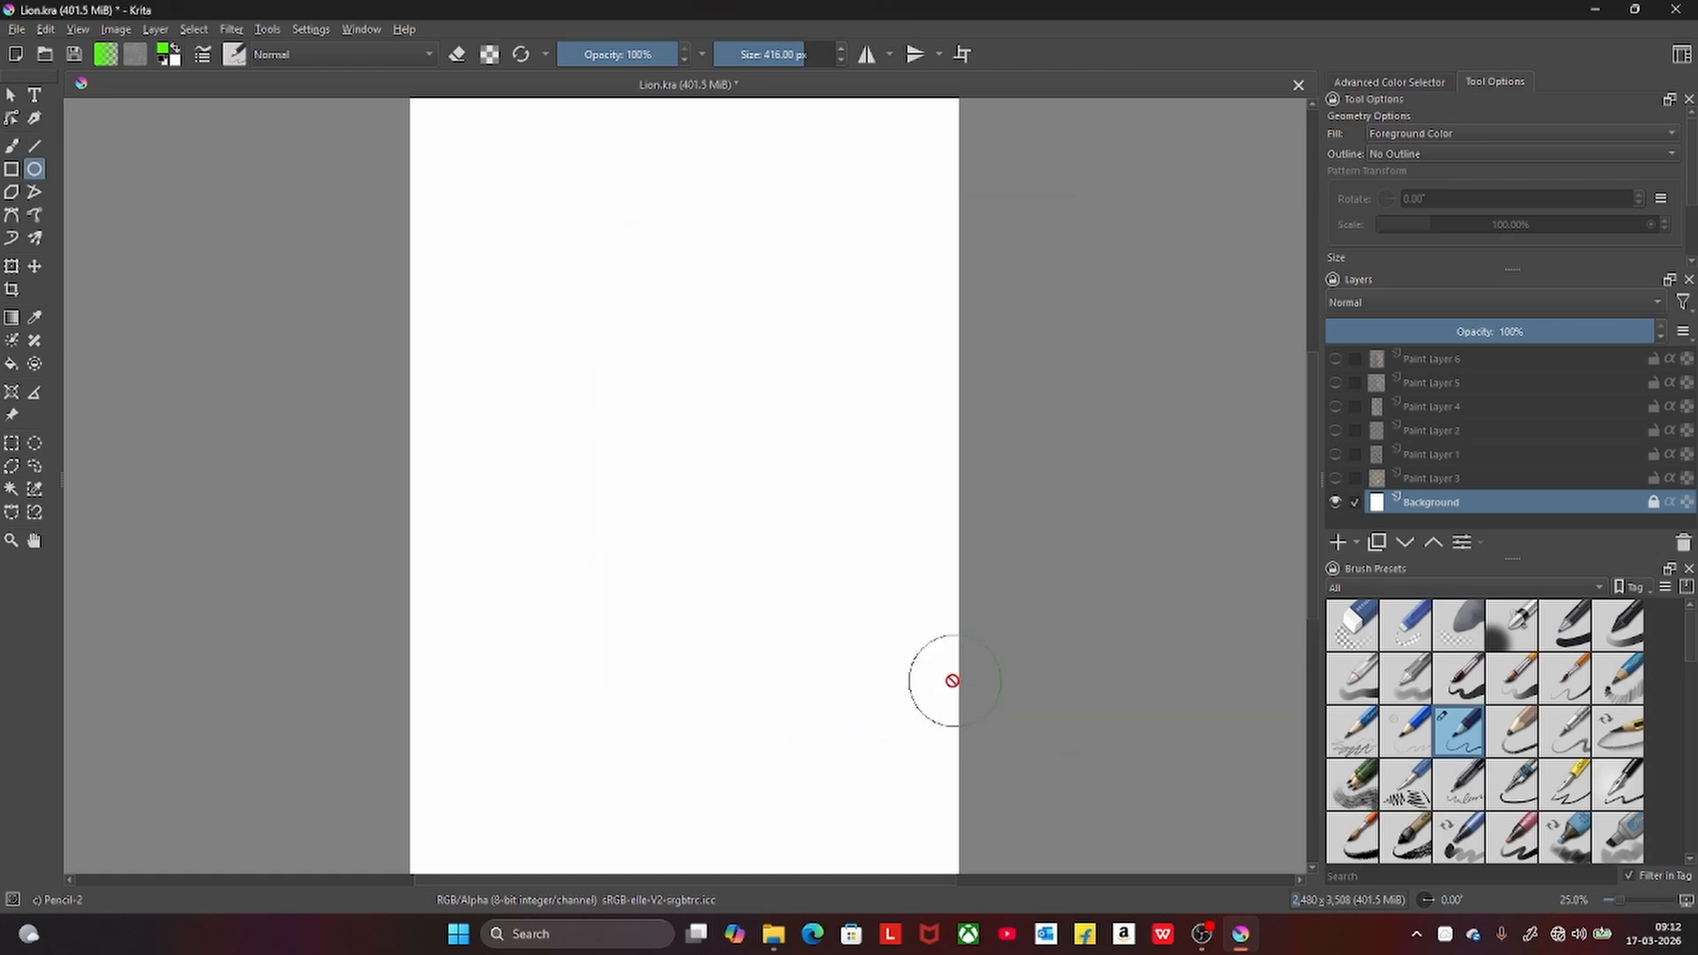
# - Add a paint layer above Background and draw a filled green circle about 1,746 px wide without an outline
pyautogui.click(1339, 543)
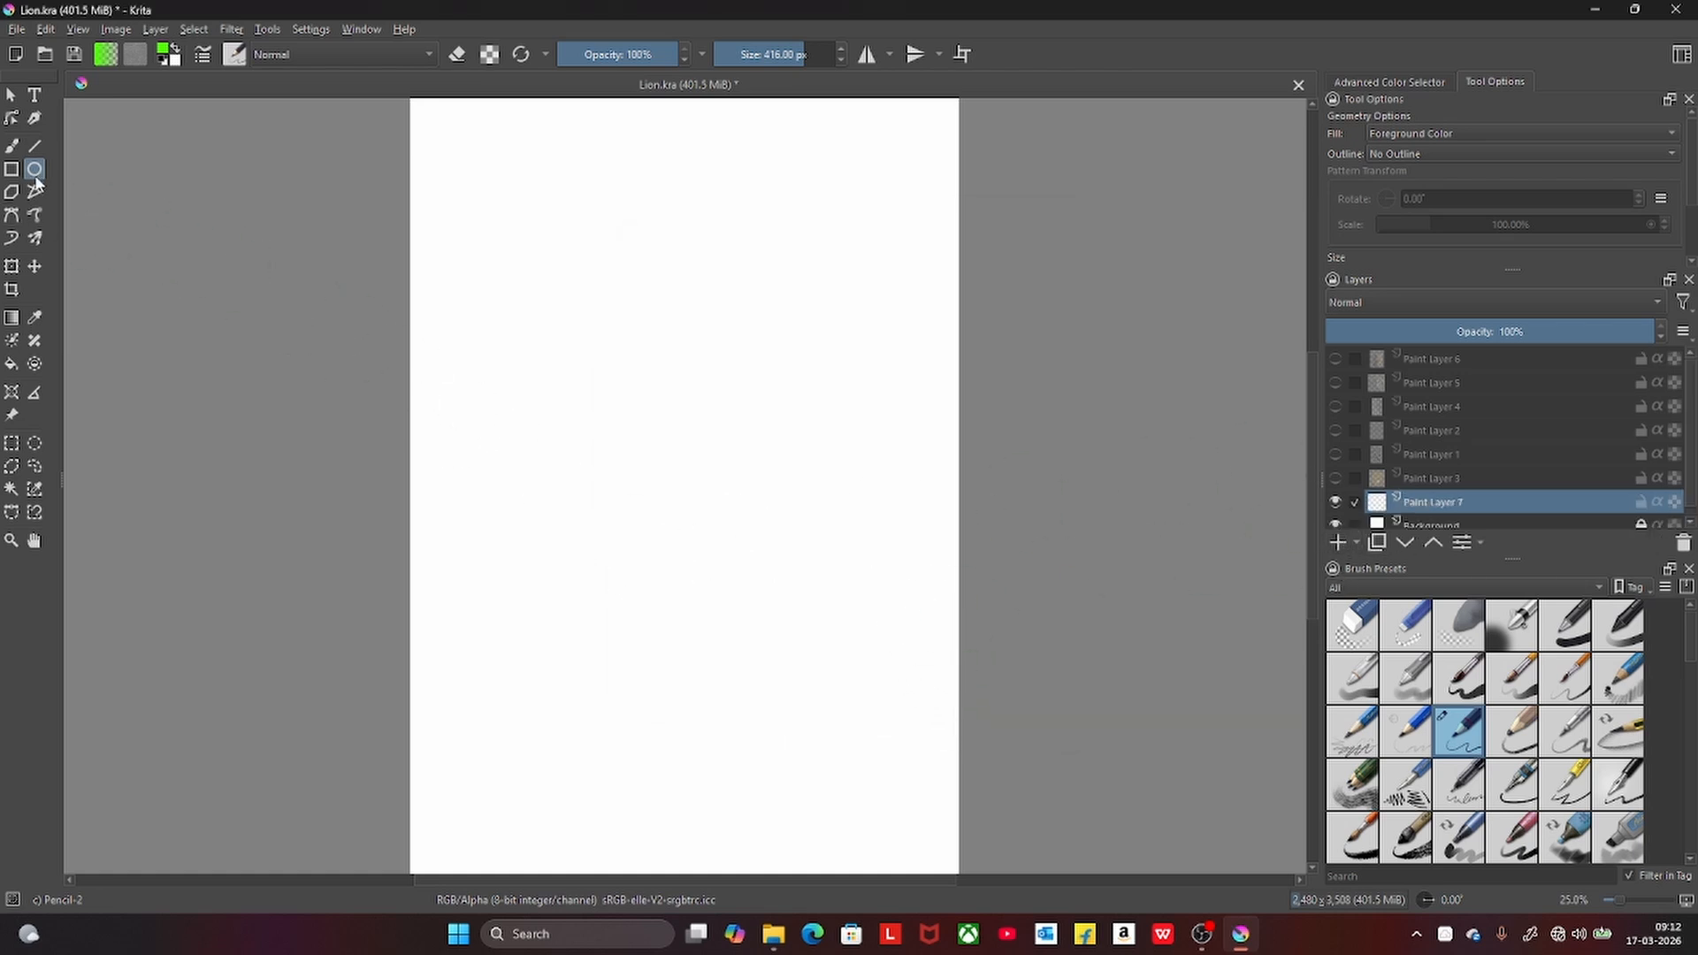
pyautogui.click(1443, 133)
pyautogui.click(1446, 133)
pyautogui.click(1440, 156)
pyautogui.click(1444, 157)
pyautogui.moveTo(519, 252); pyautogui.dragTo(809, 583)
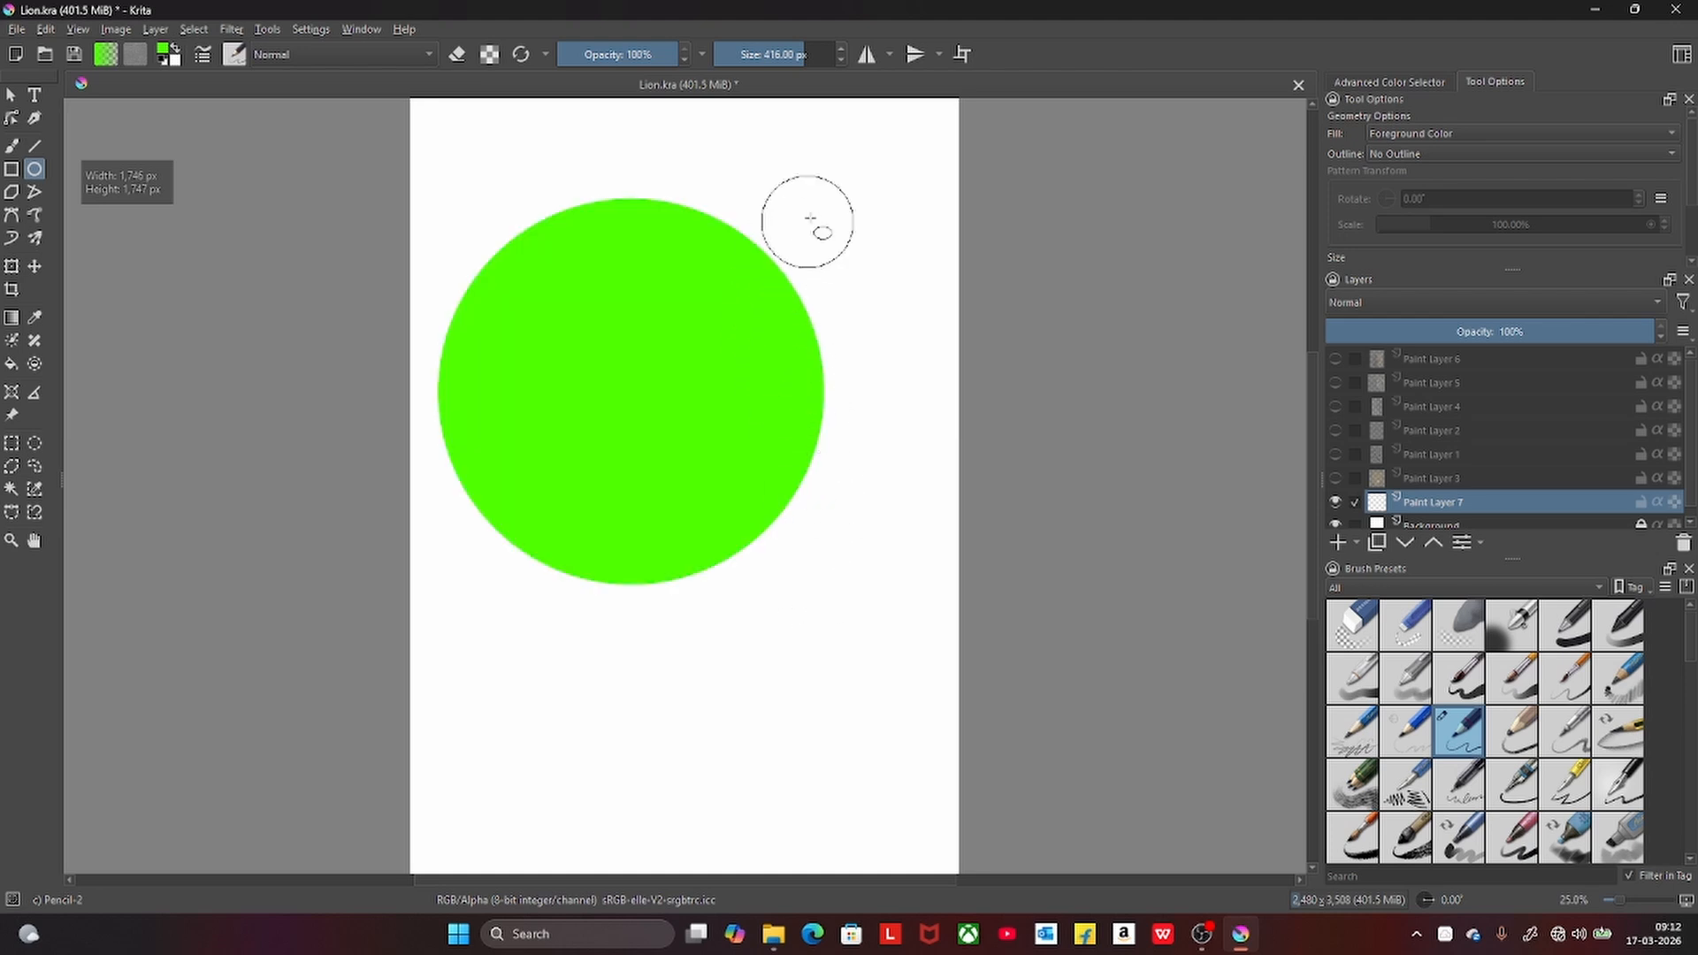
# - Move the green circle to the centre of the canvas with the Transform tool
pyautogui.click(12, 145)
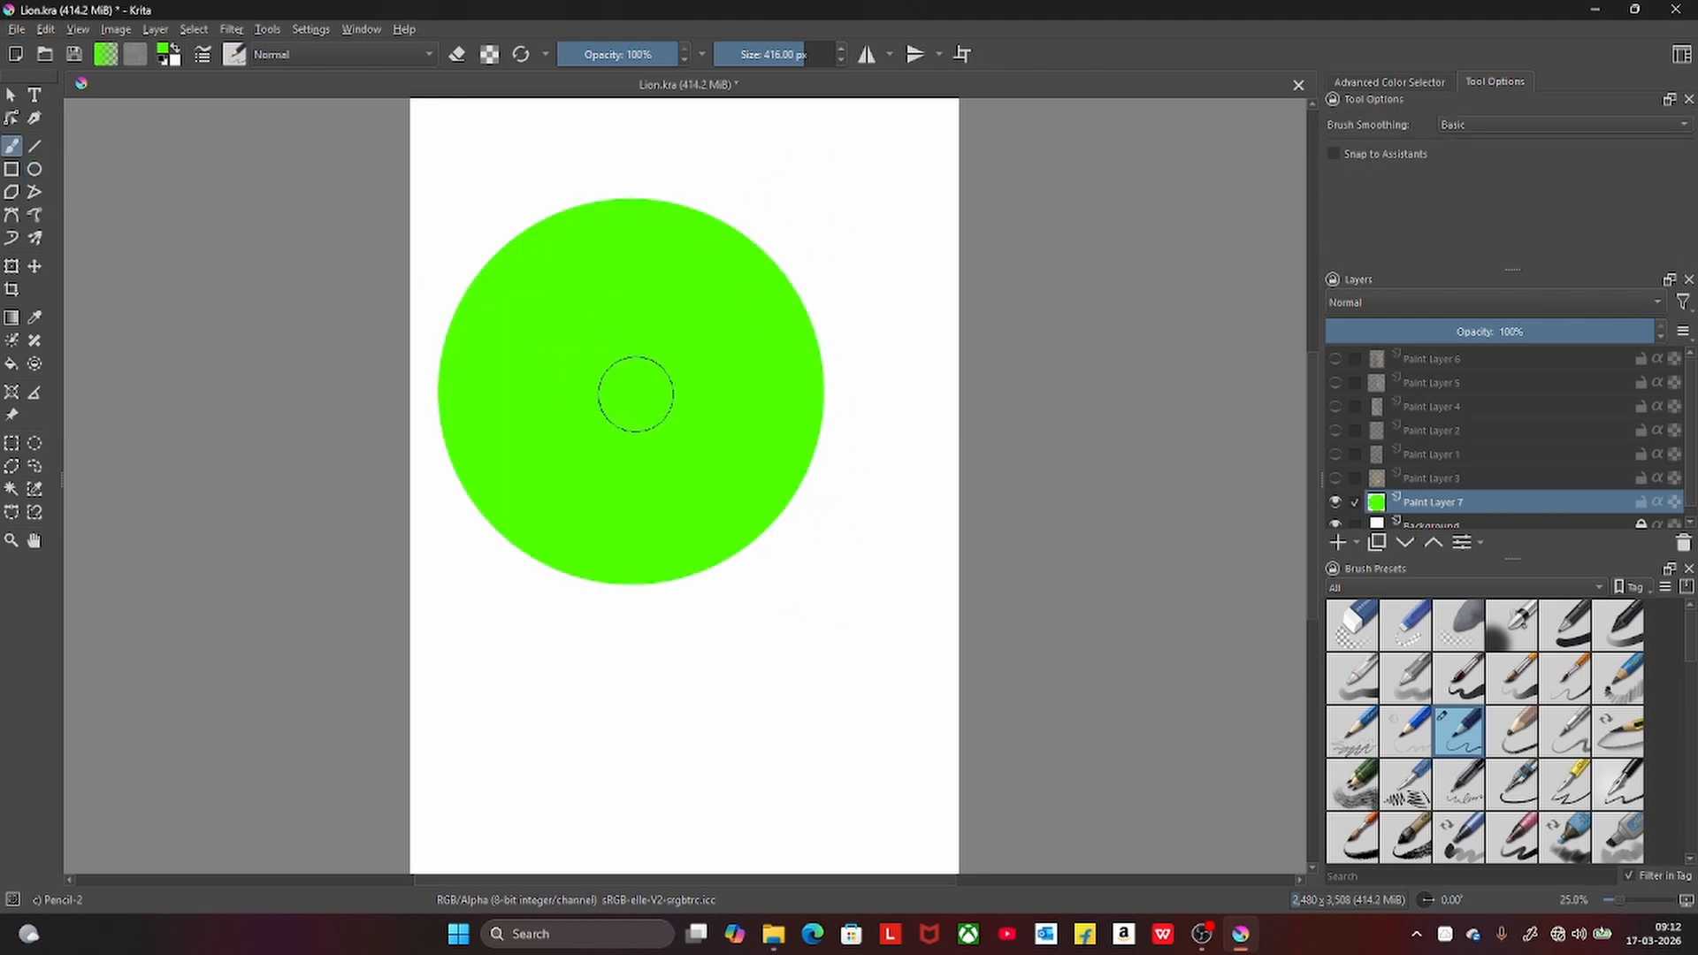
pyautogui.click(12, 266)
pyautogui.moveTo(628, 376); pyautogui.dragTo(715, 474)
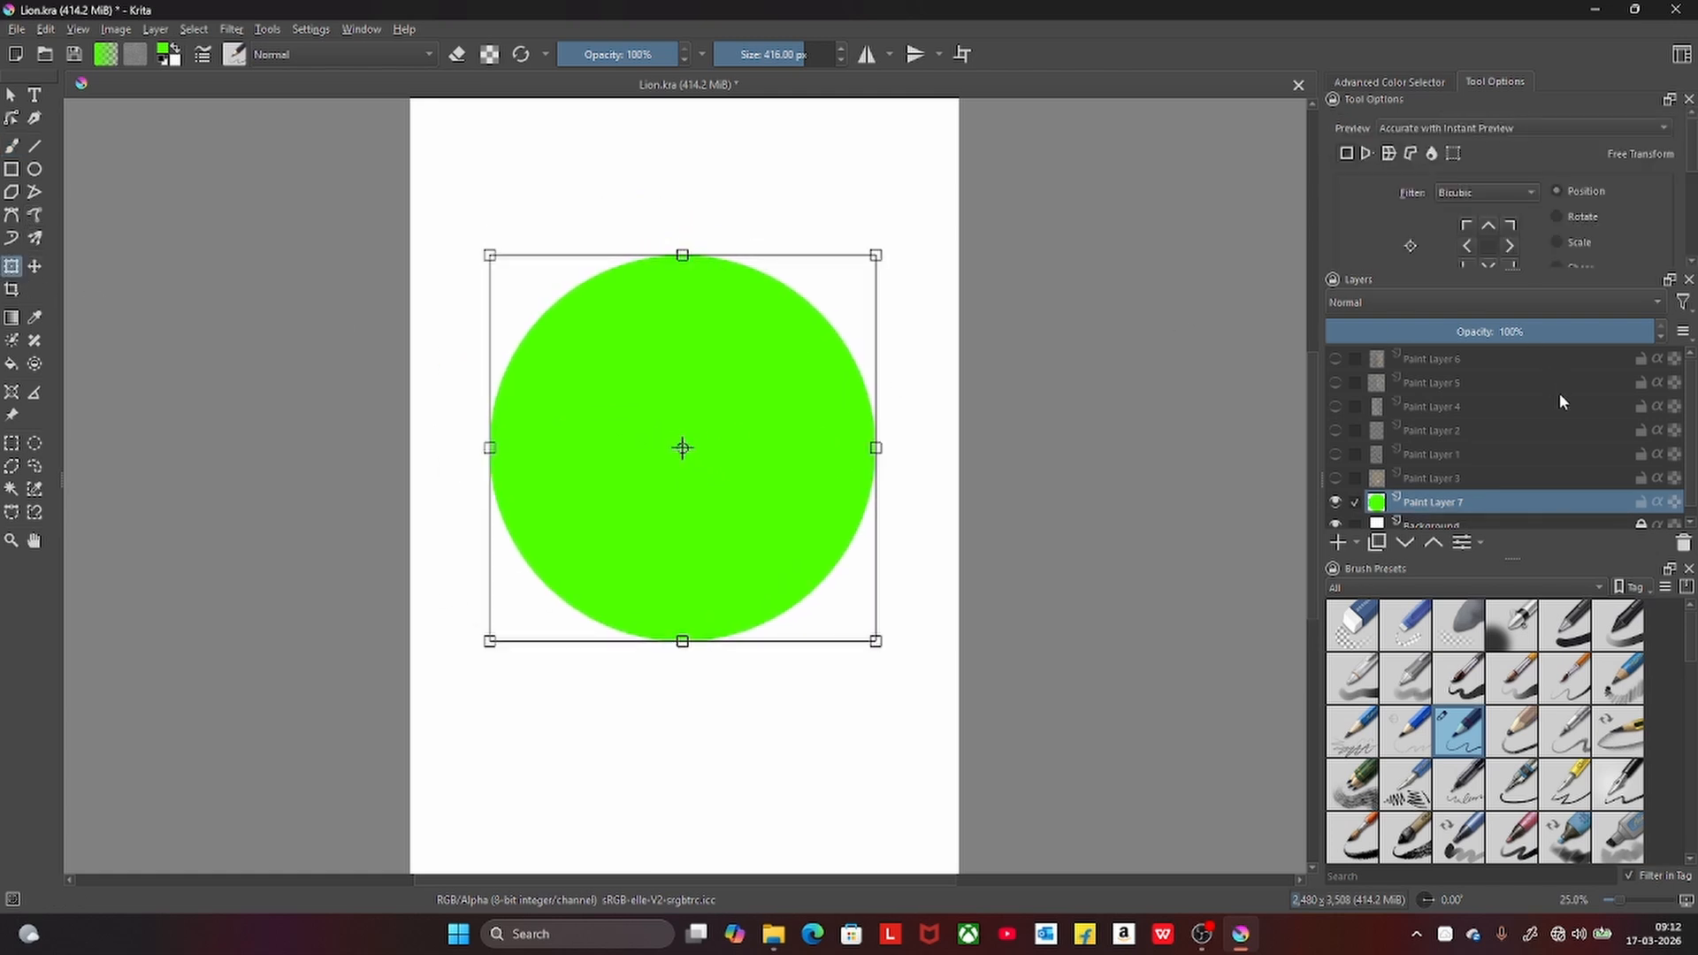
# - Add a new paint layer above Paint Layer 6 and delete the six hidden lion layers, Paint Layers 1 to 6
pyautogui.click(1473, 353)
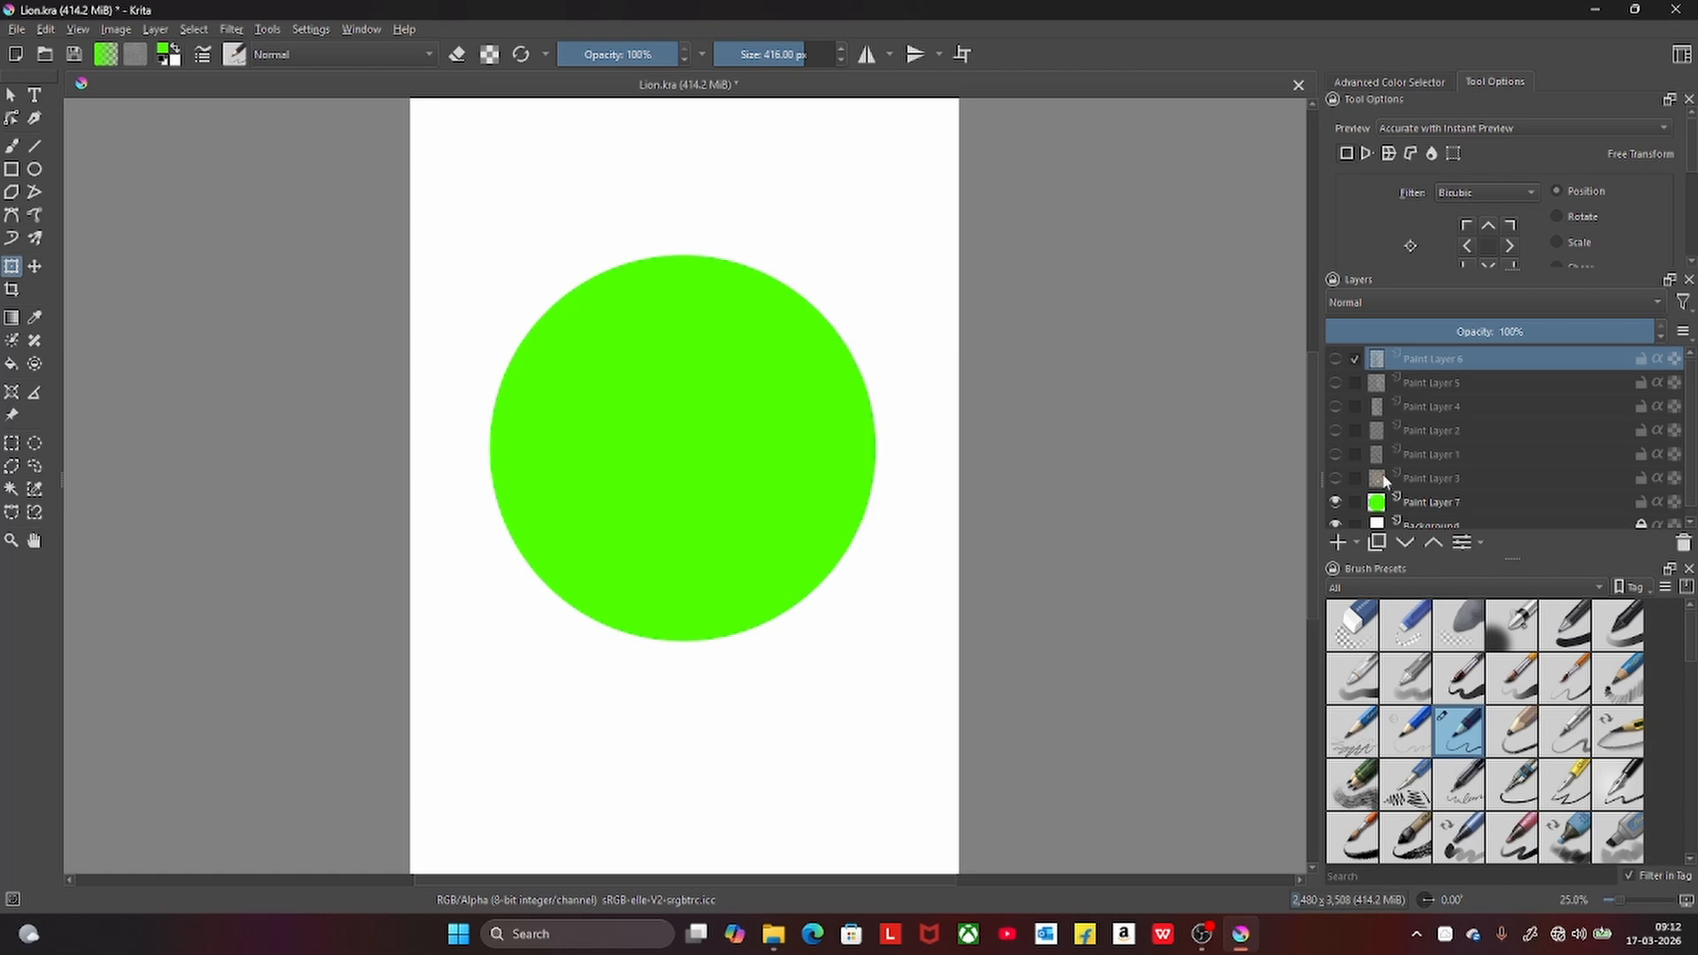
pyautogui.click(1337, 542)
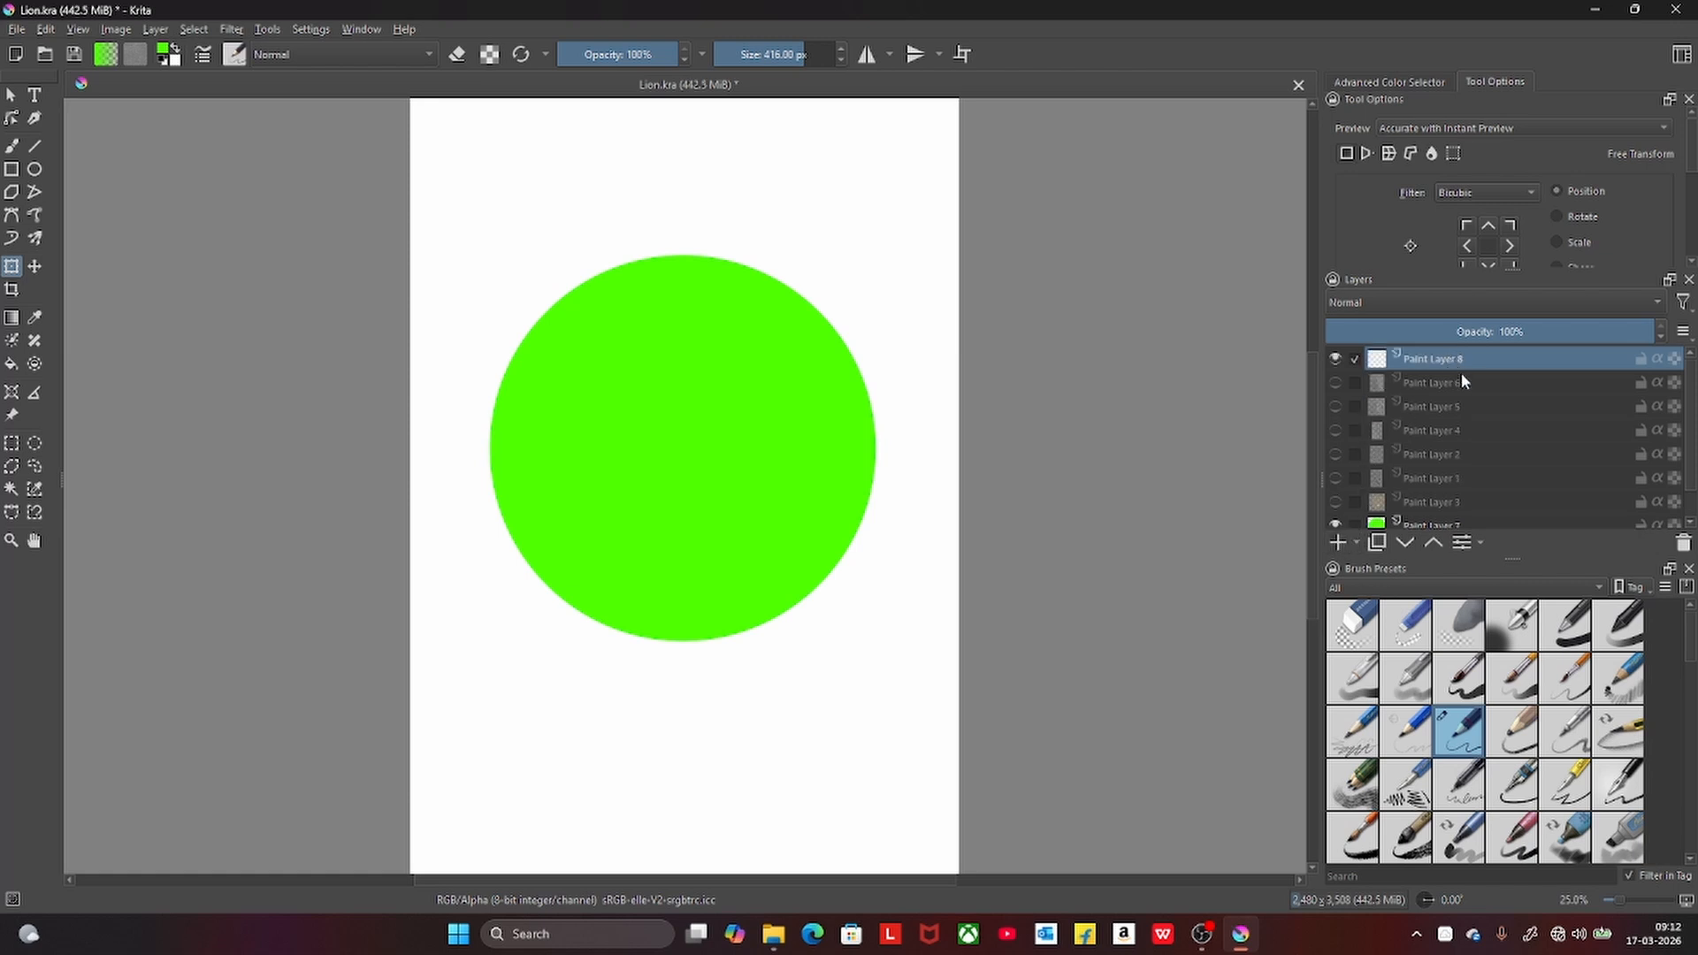
pyautogui.click(1471, 522)
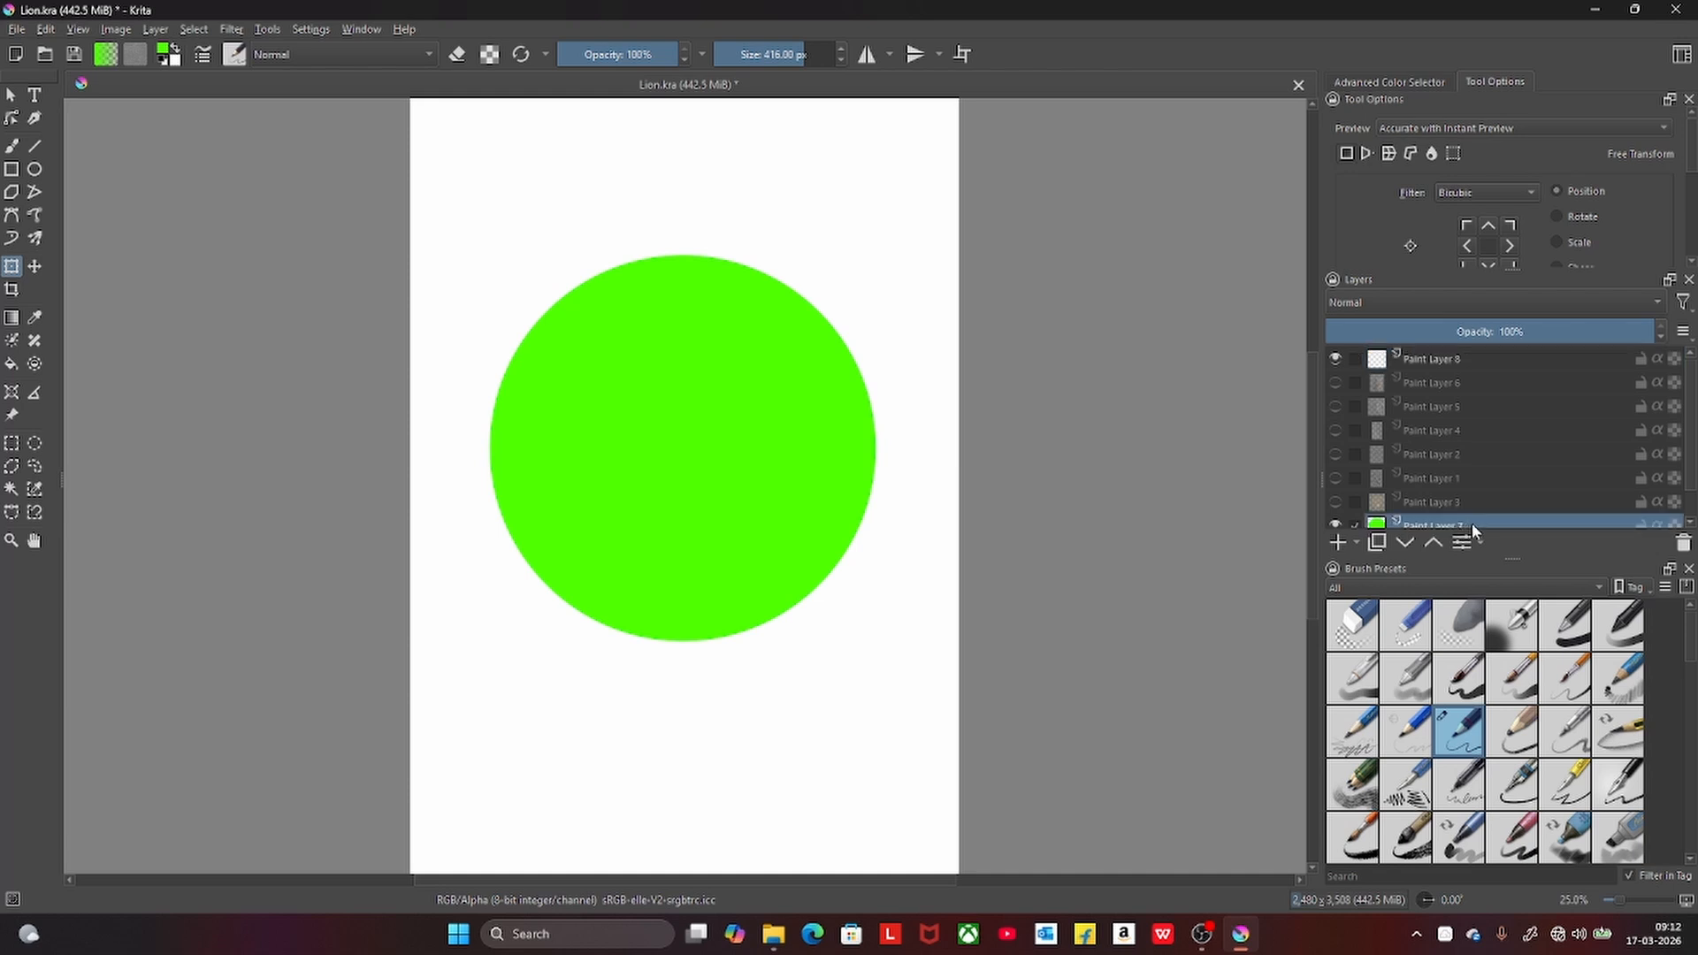
pyautogui.click(1473, 493)
pyautogui.keyDown('shift'); pyautogui.click(1463, 375); pyautogui.keyUp('shift')
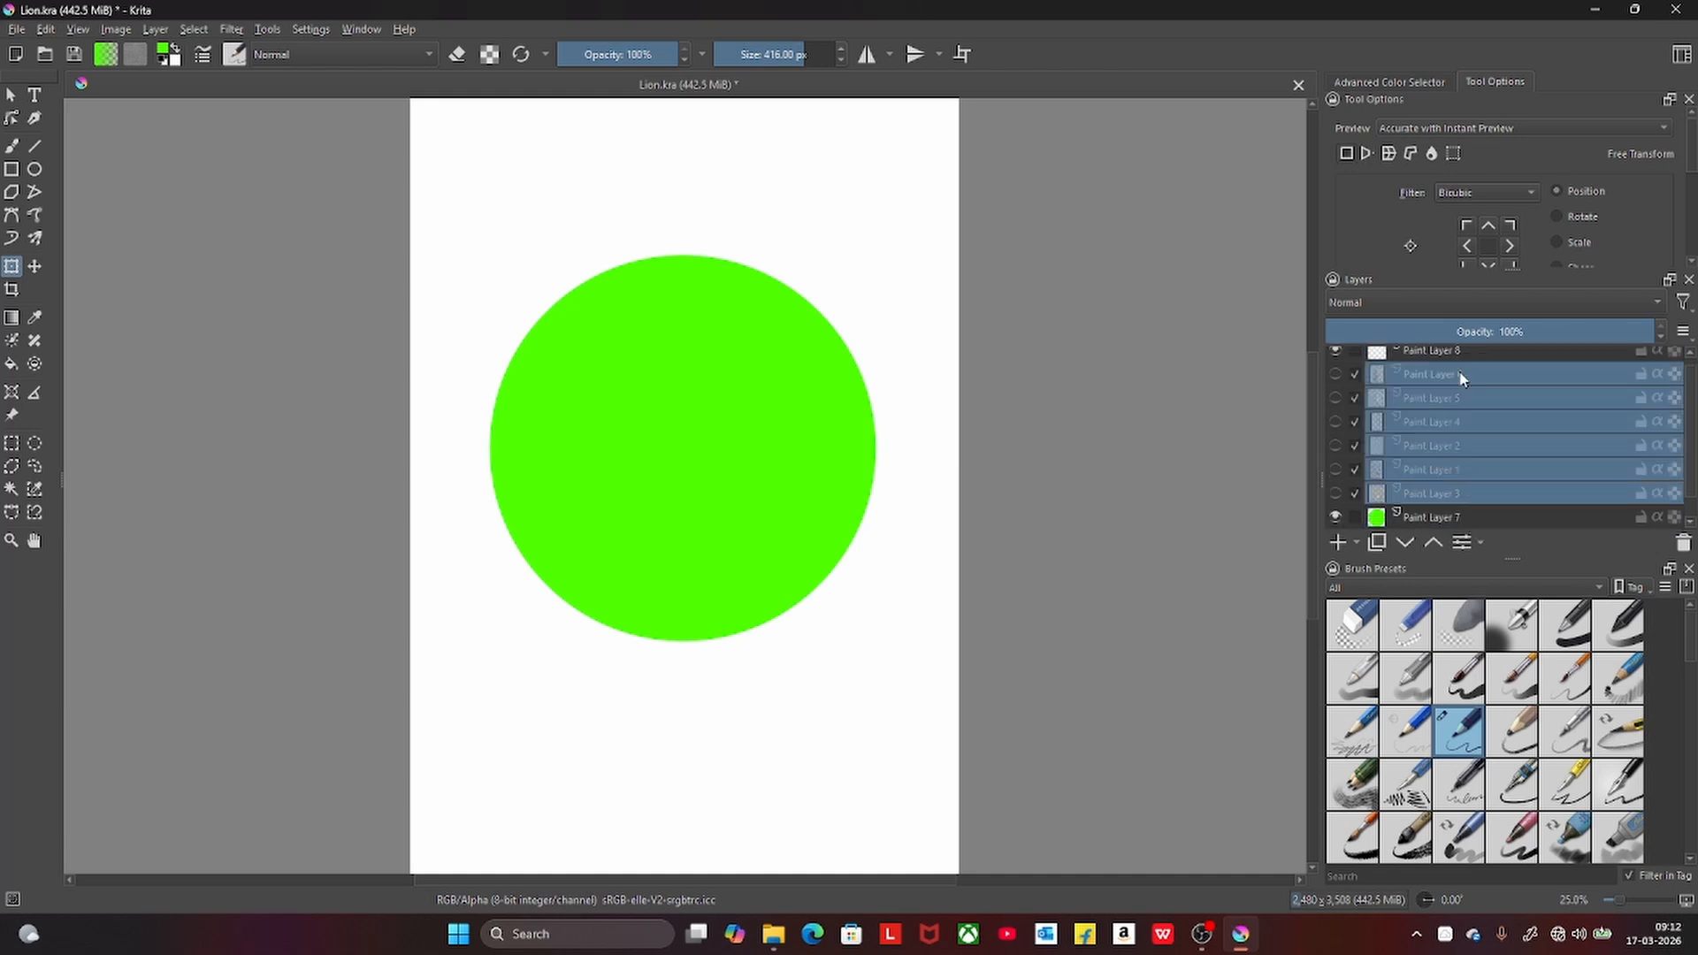
pyautogui.click(1670, 541)
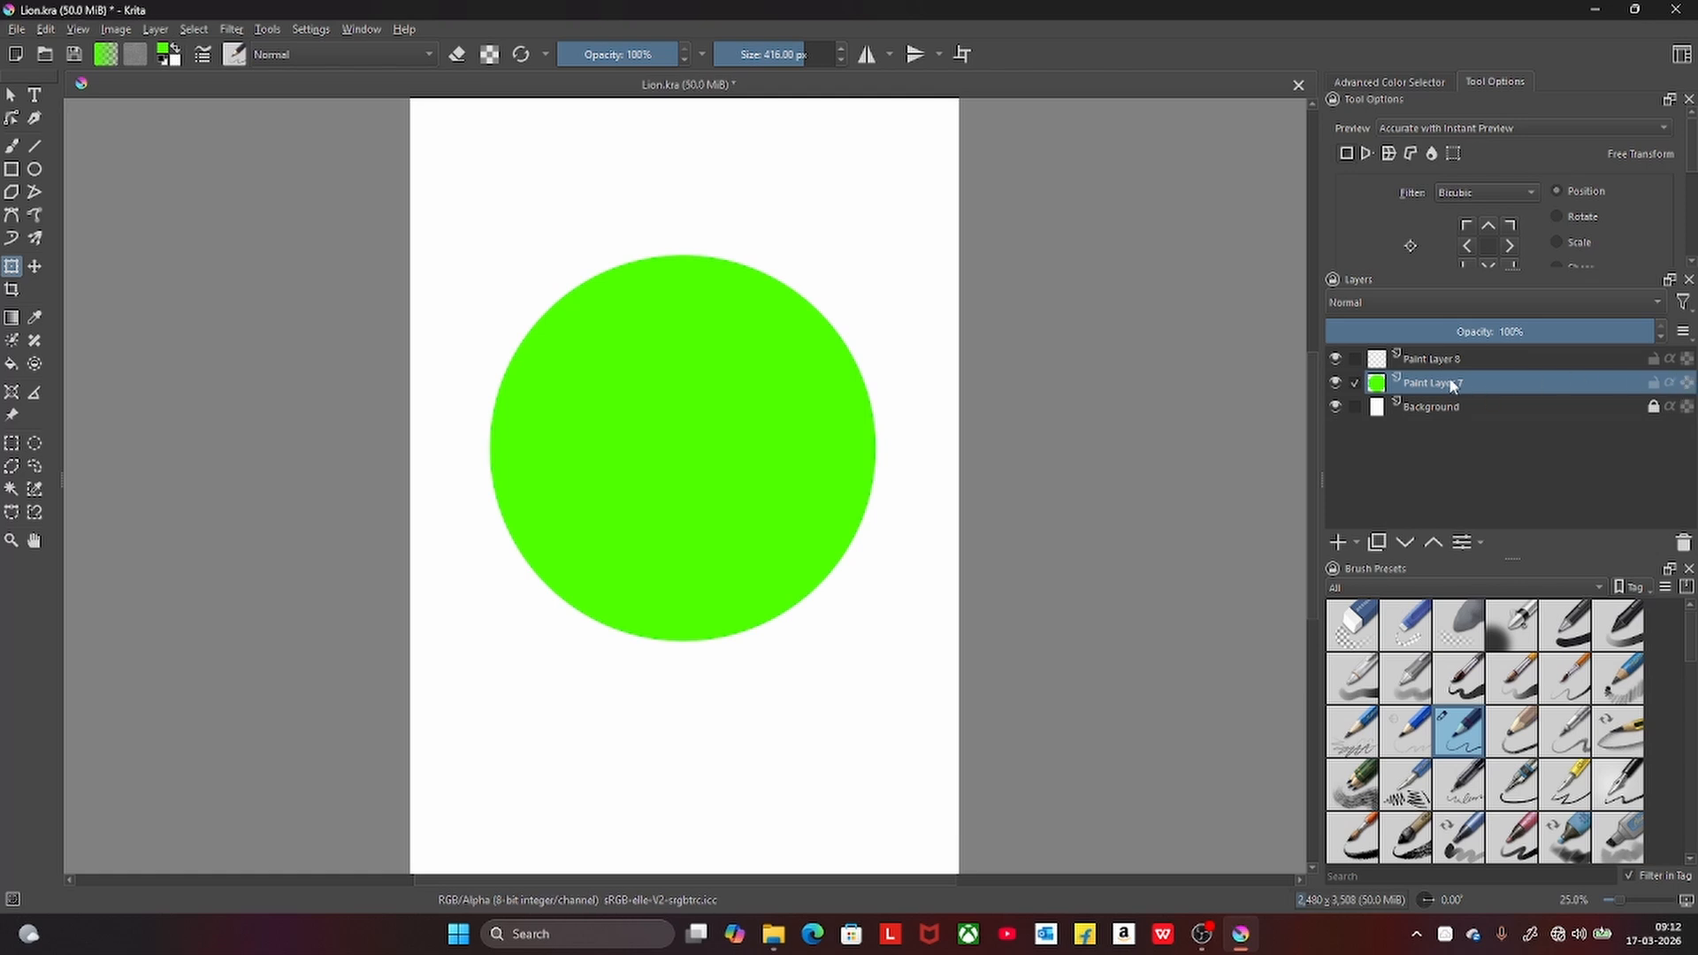
# - Select the opaque area of the circle's layer using Select Opaque (Add)
pyautogui.click(125, 33)
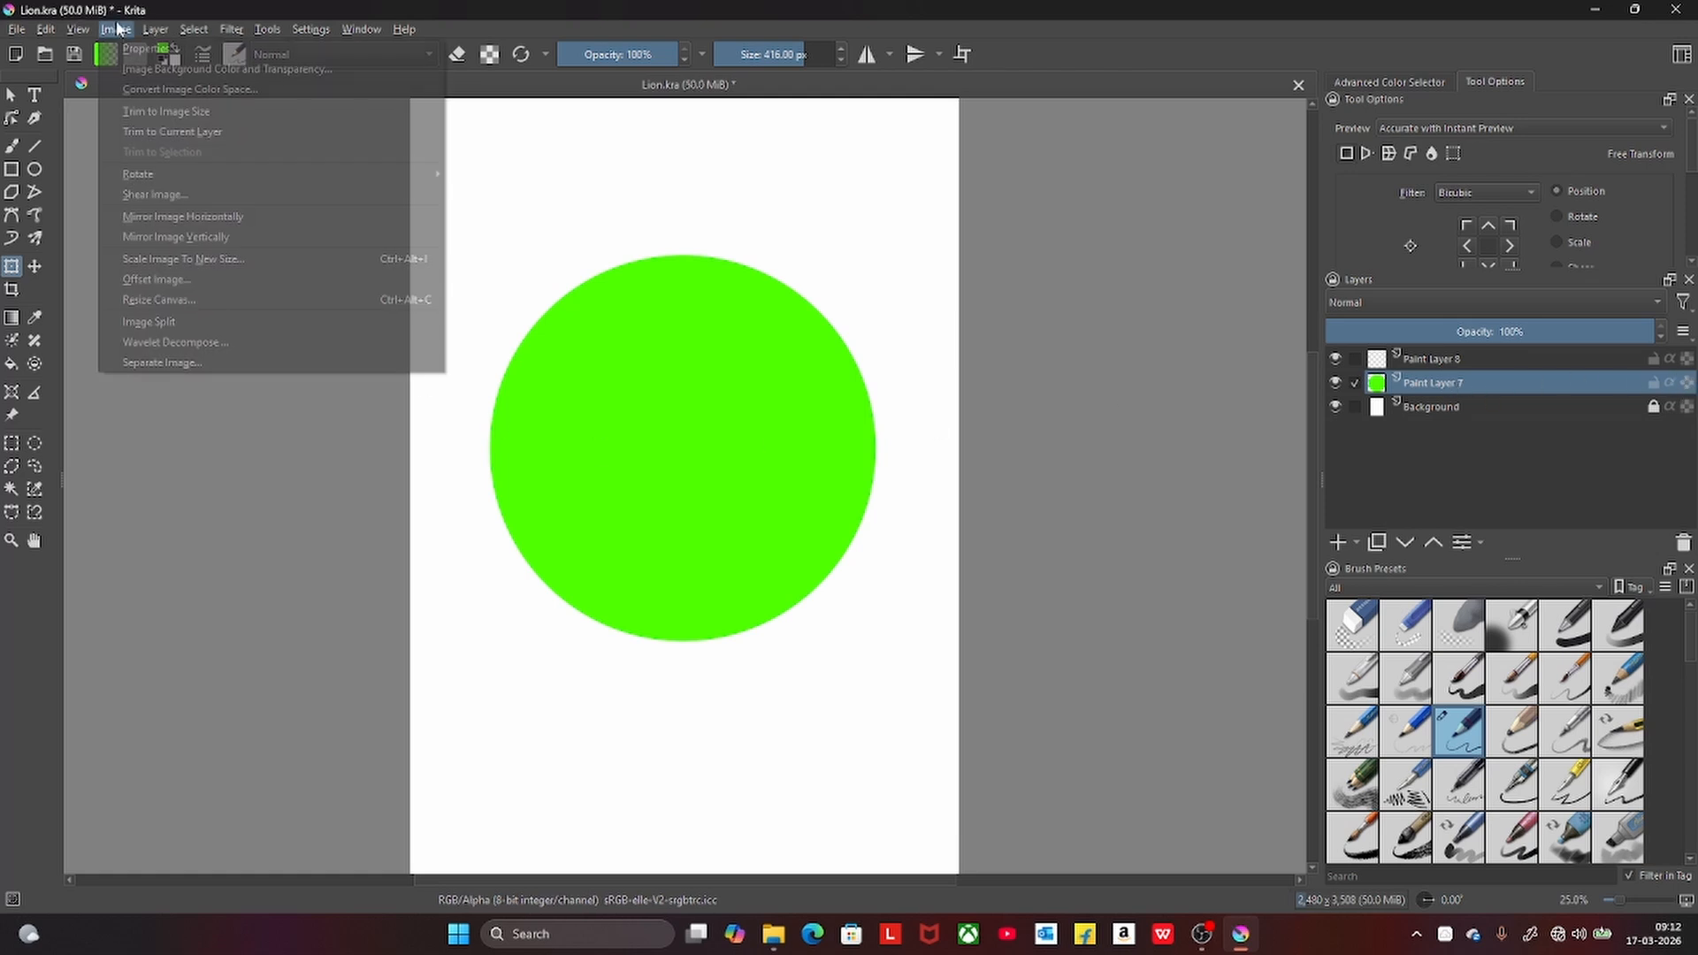
pyautogui.moveTo(194, 29)
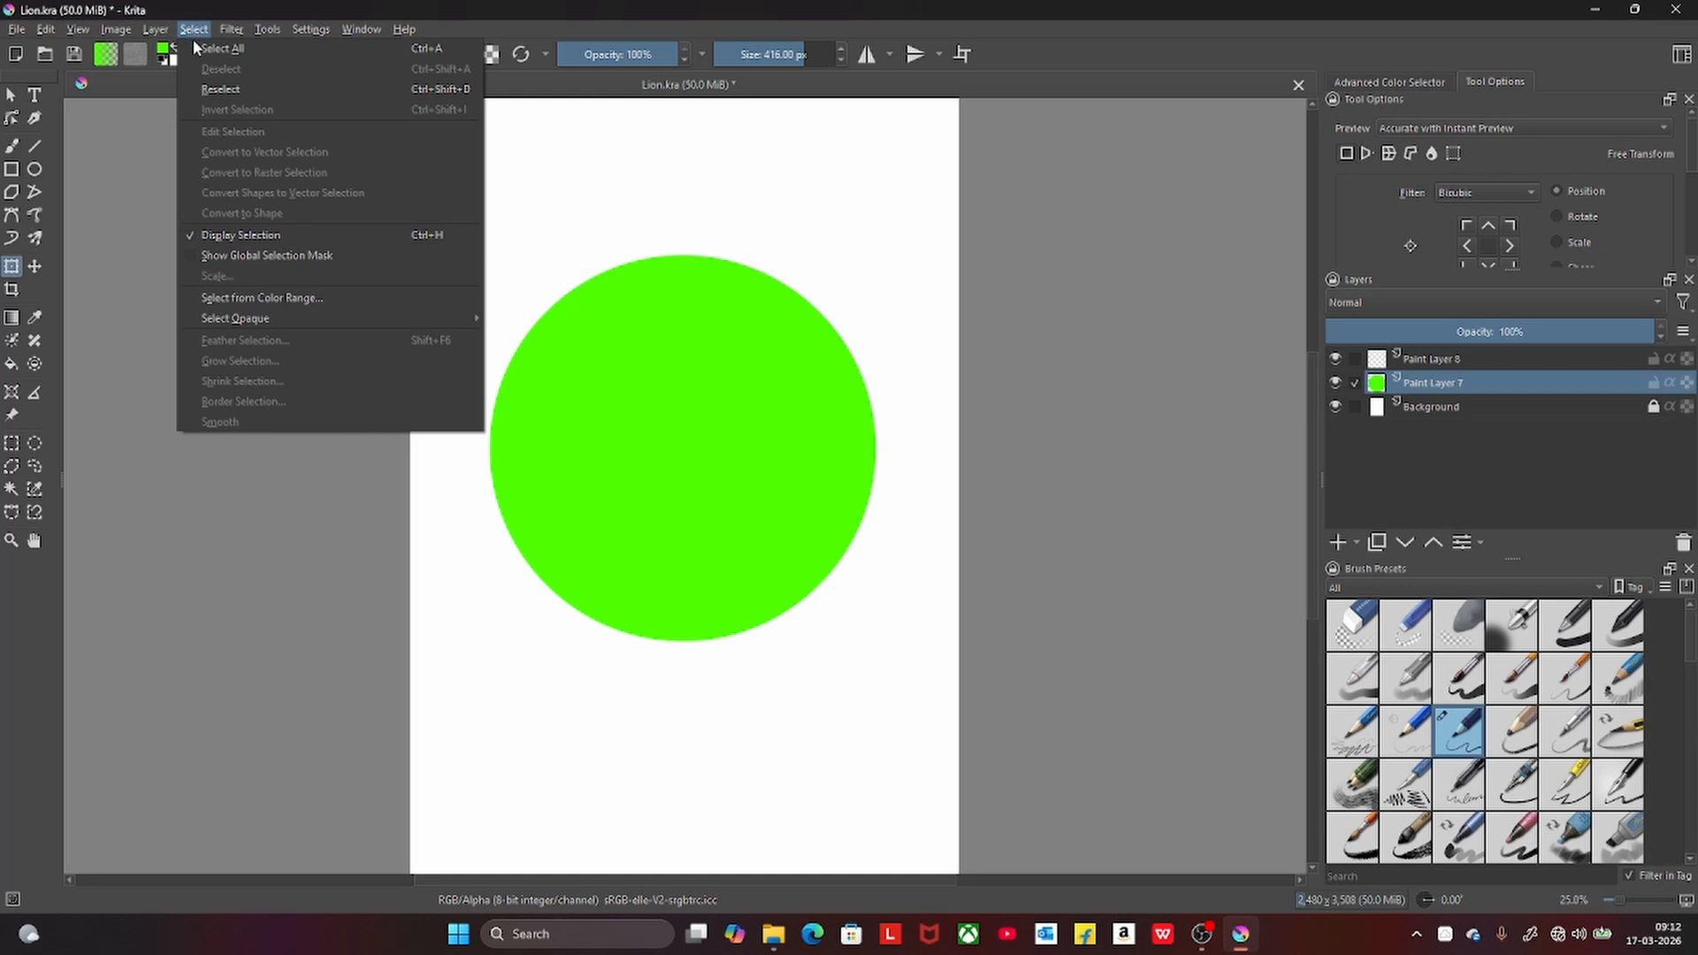
pyautogui.moveTo(310, 318)
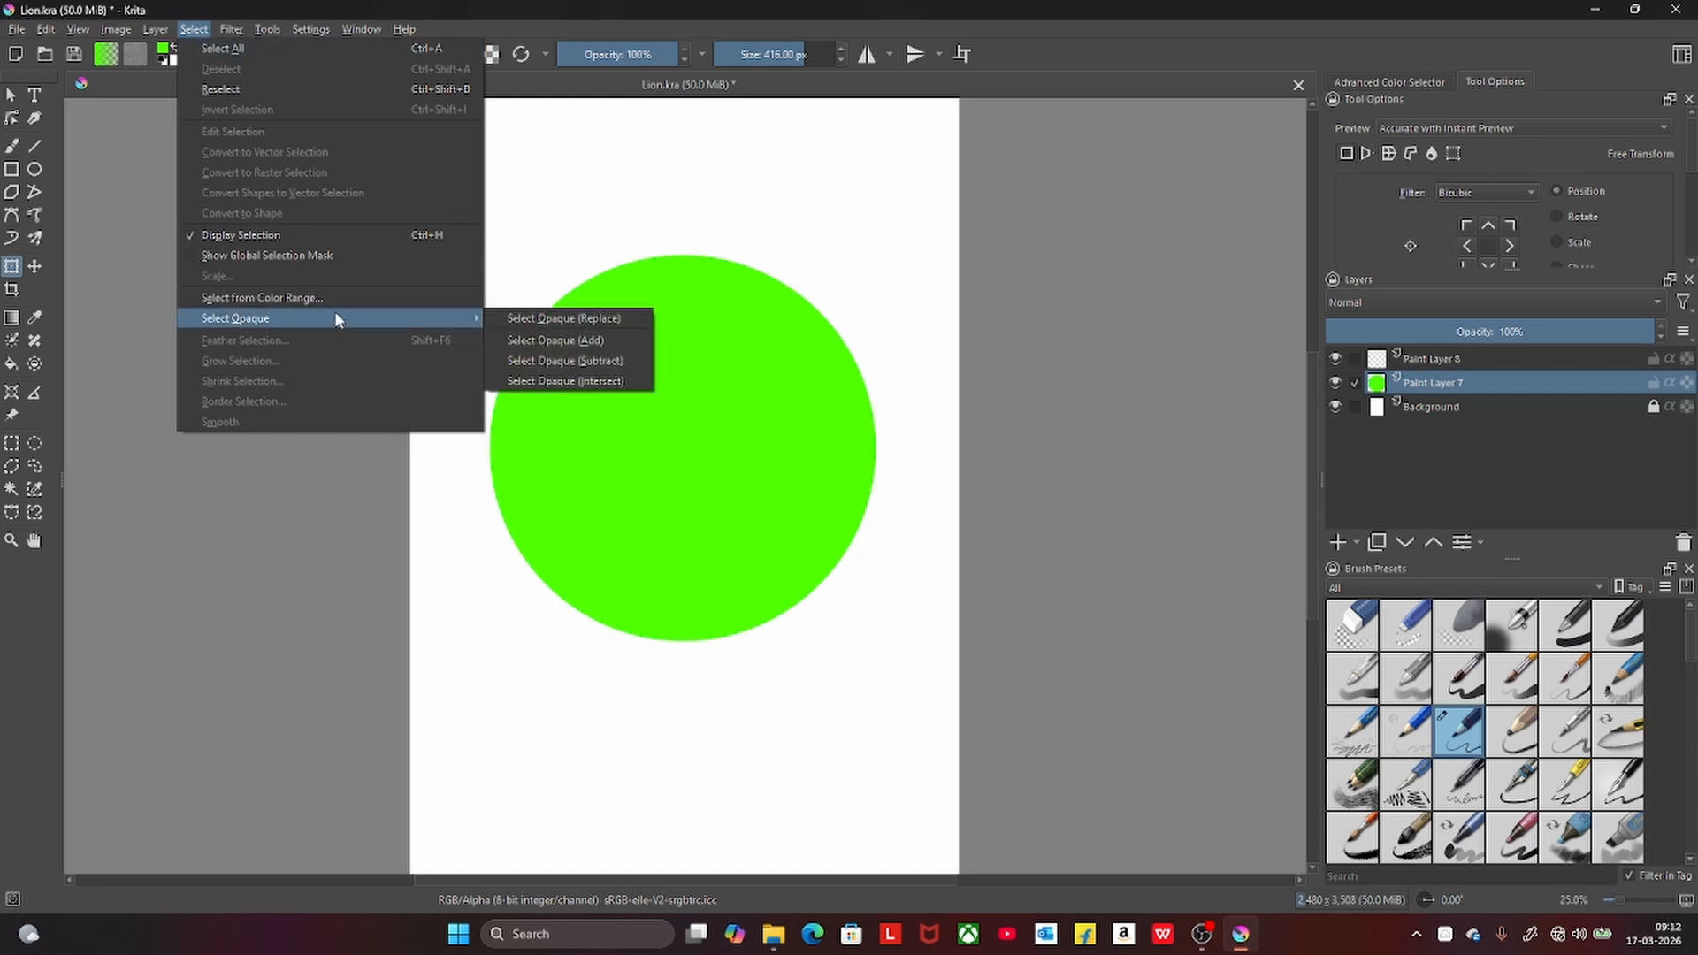
pyautogui.click(617, 342)
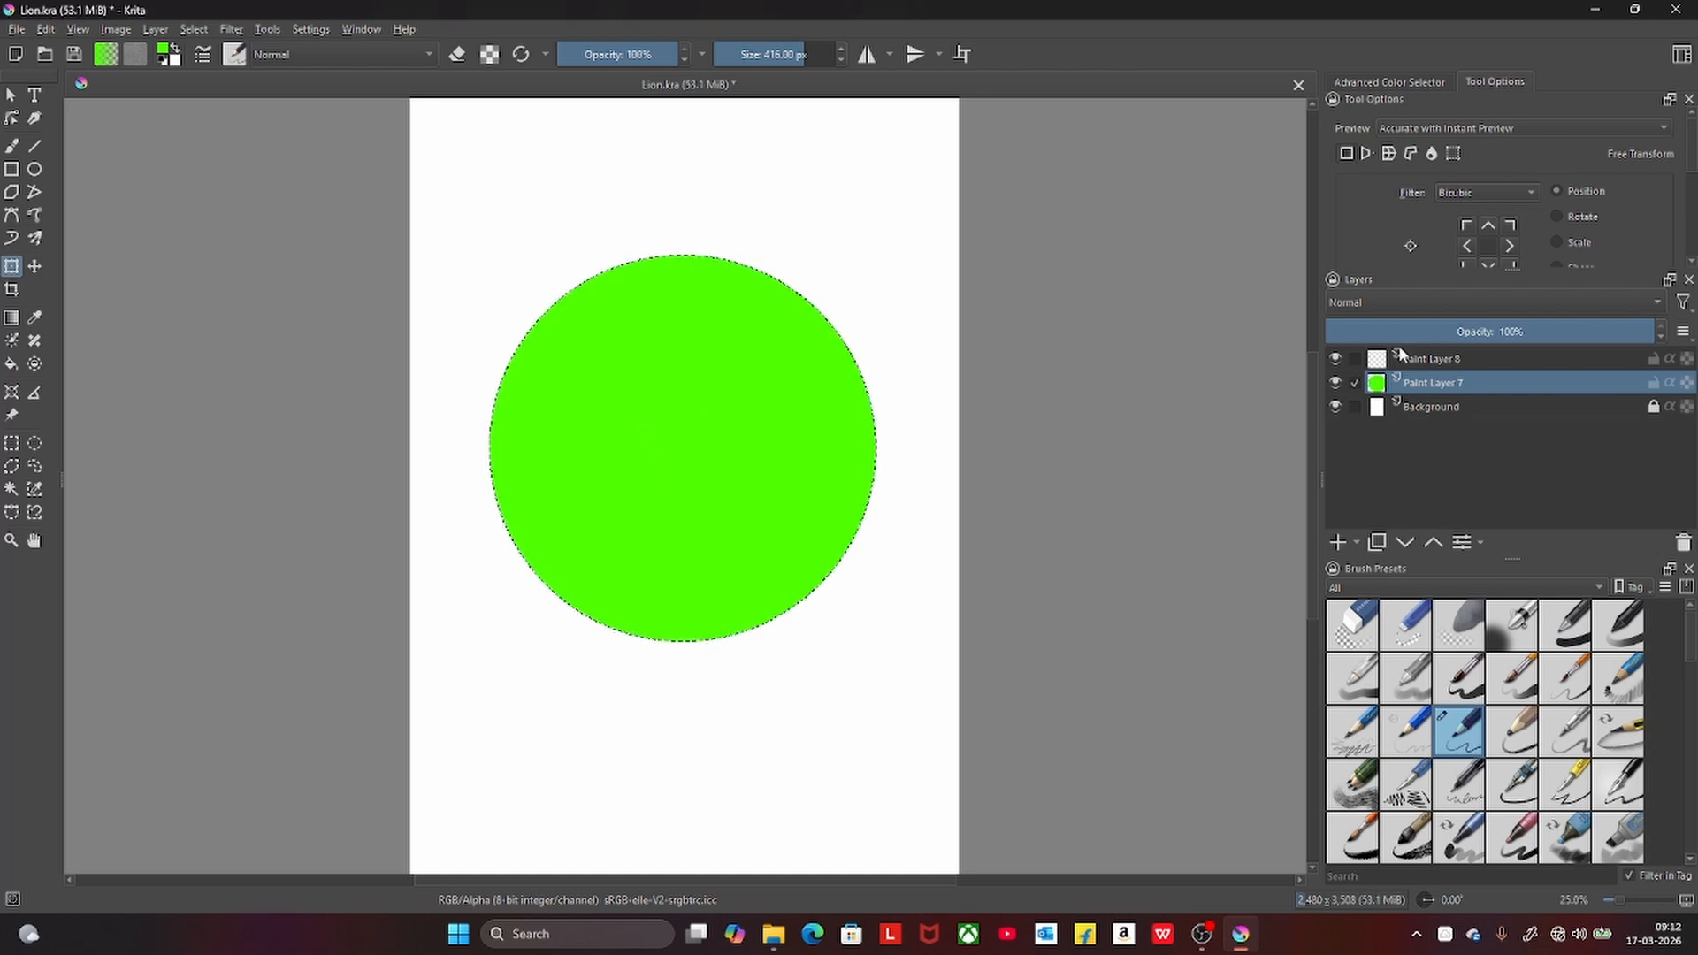
# - Make Paint Layer 8 active and enlarge the freehand brush to 1000 px
pyautogui.click(1459, 359)
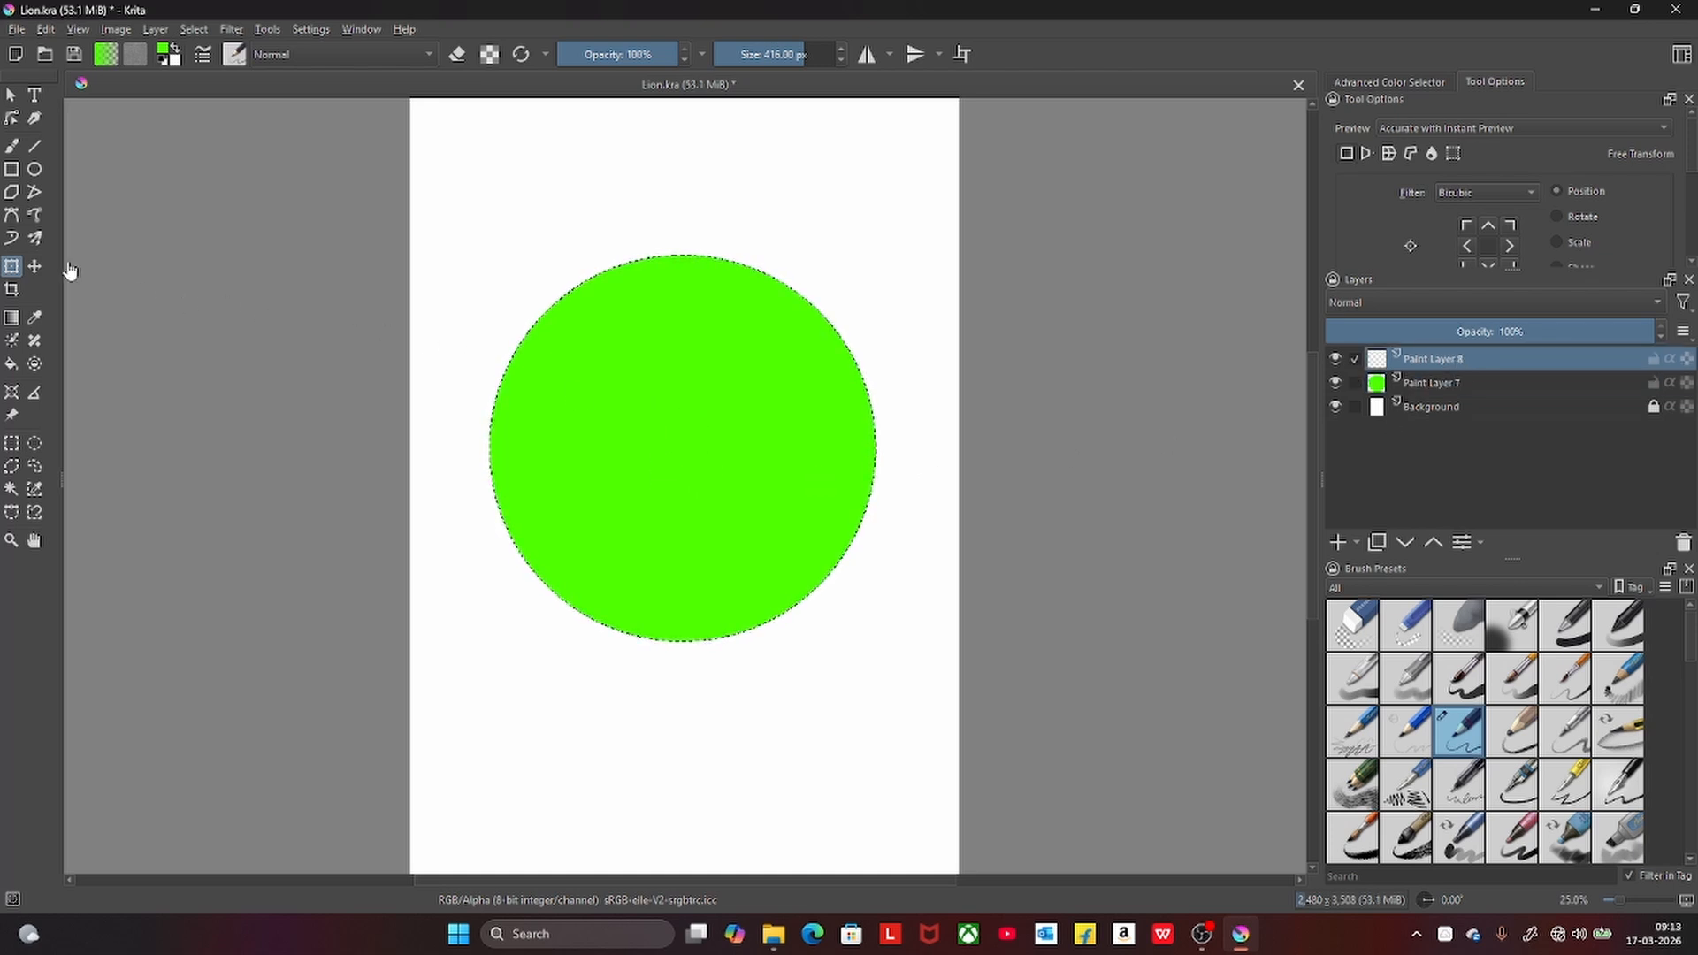
pyautogui.click(12, 145)
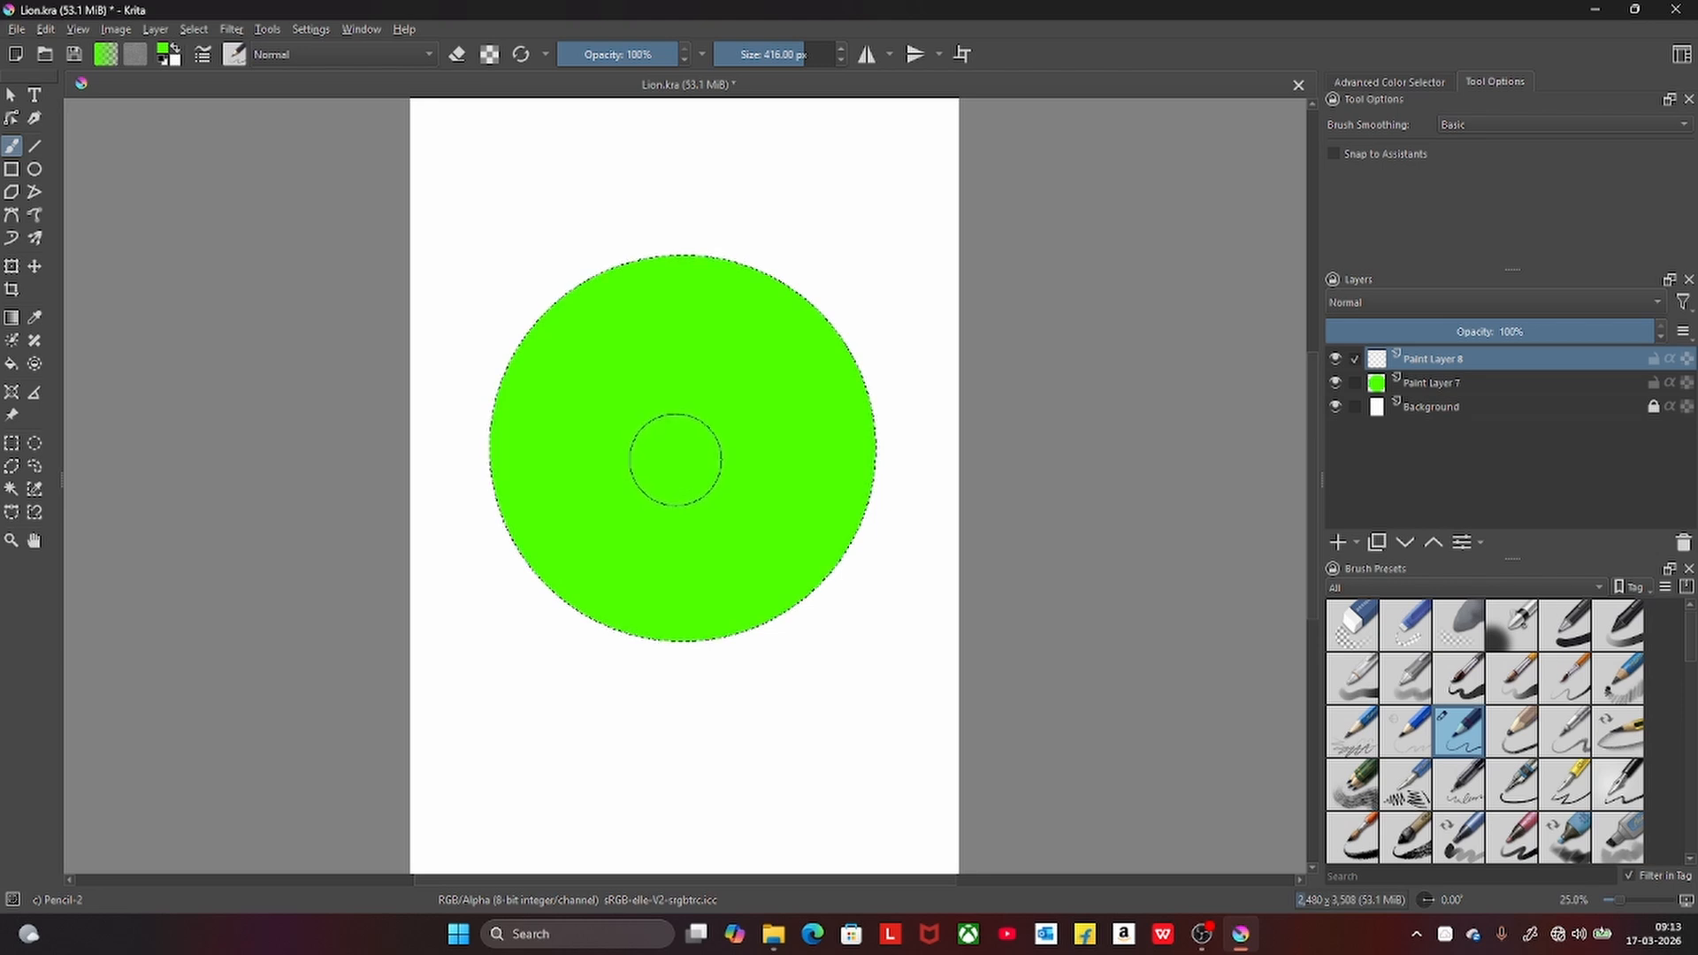
pyautogui.press(']')
pyautogui.press(']')
pyautogui.press(']')
pyautogui.press(']')
pyautogui.press(']')
pyautogui.press(']')
pyautogui.press(']')
pyautogui.press(']')
pyautogui.press(']')
pyautogui.press(']')
pyautogui.press(']')
pyautogui.press(']')
pyautogui.press(']')
pyautogui.press(']')
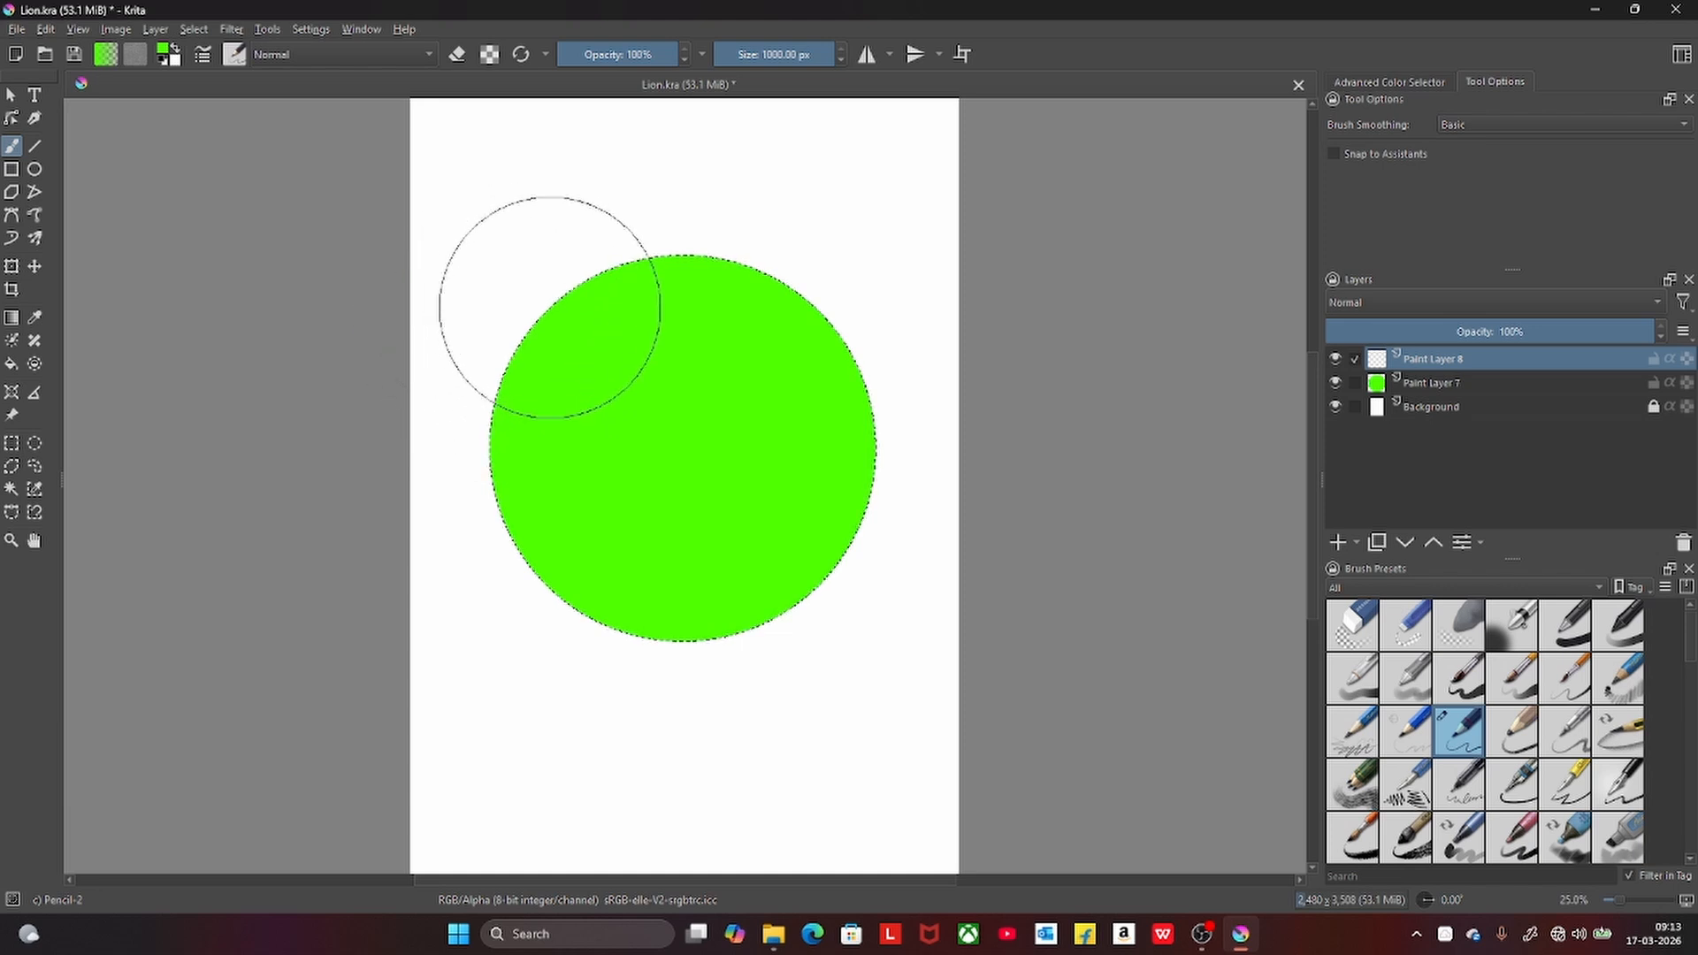
# - Pick a mid-grey brush colour and paint soft shading along the left and lower sides of the selected circle
pyautogui.rightClick(690, 338)
pyautogui.moveTo(694, 345); pyautogui.dragTo(701, 366)
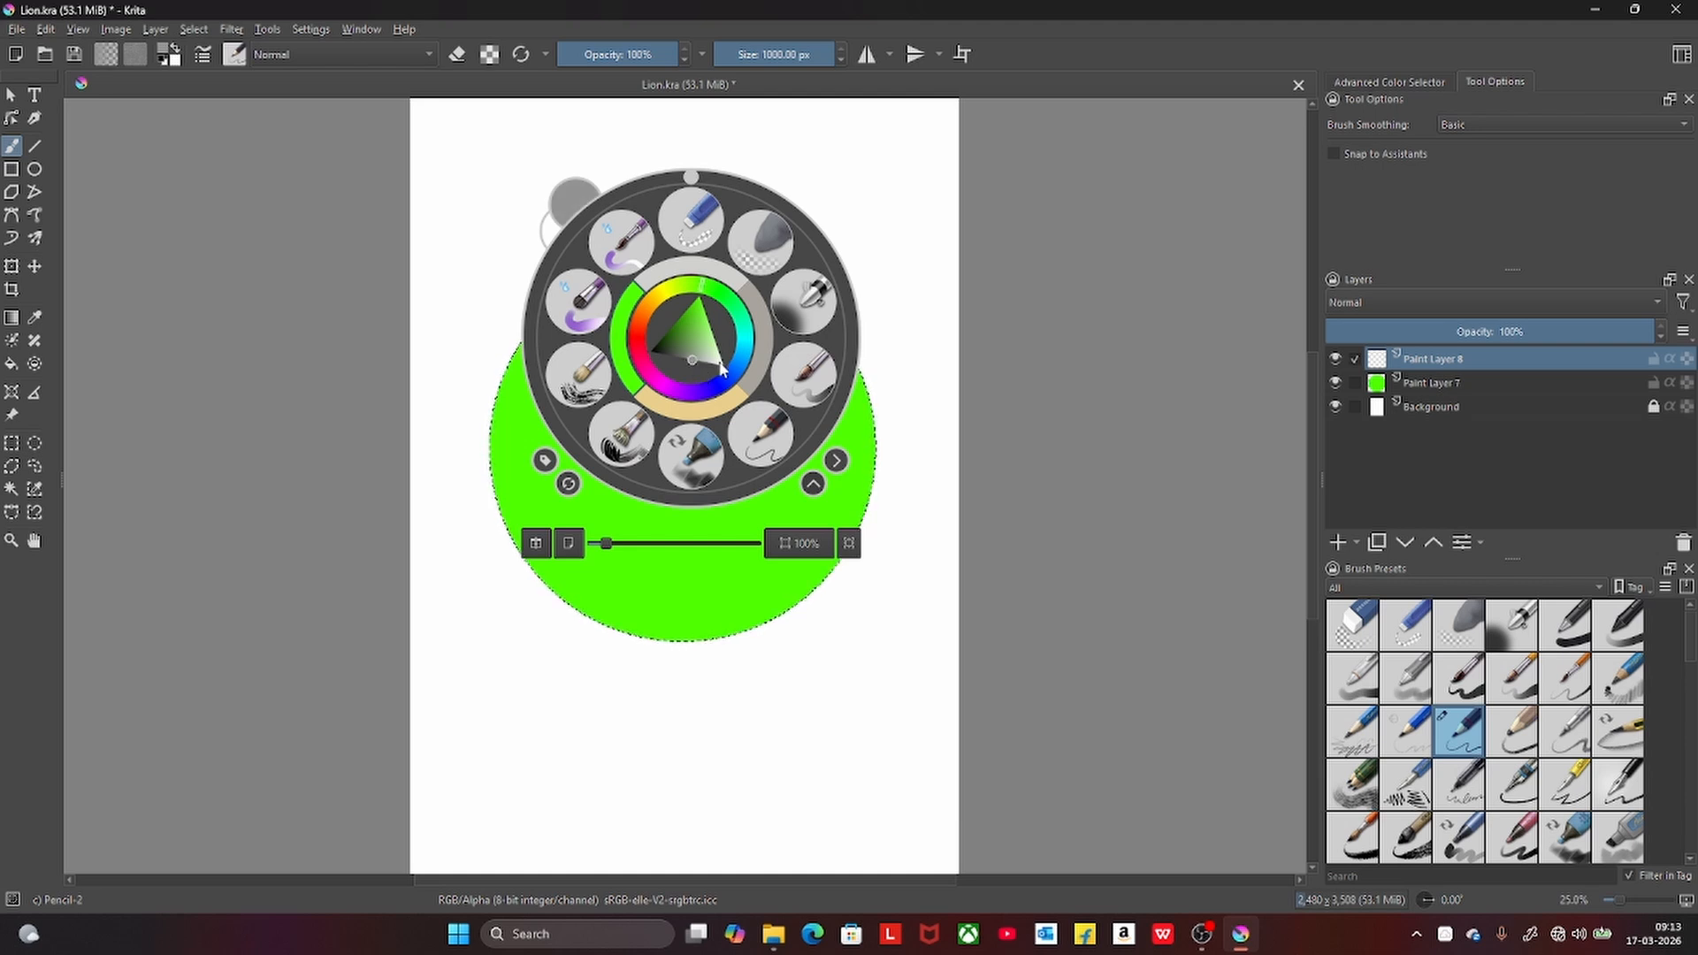
pyautogui.click(671, 726)
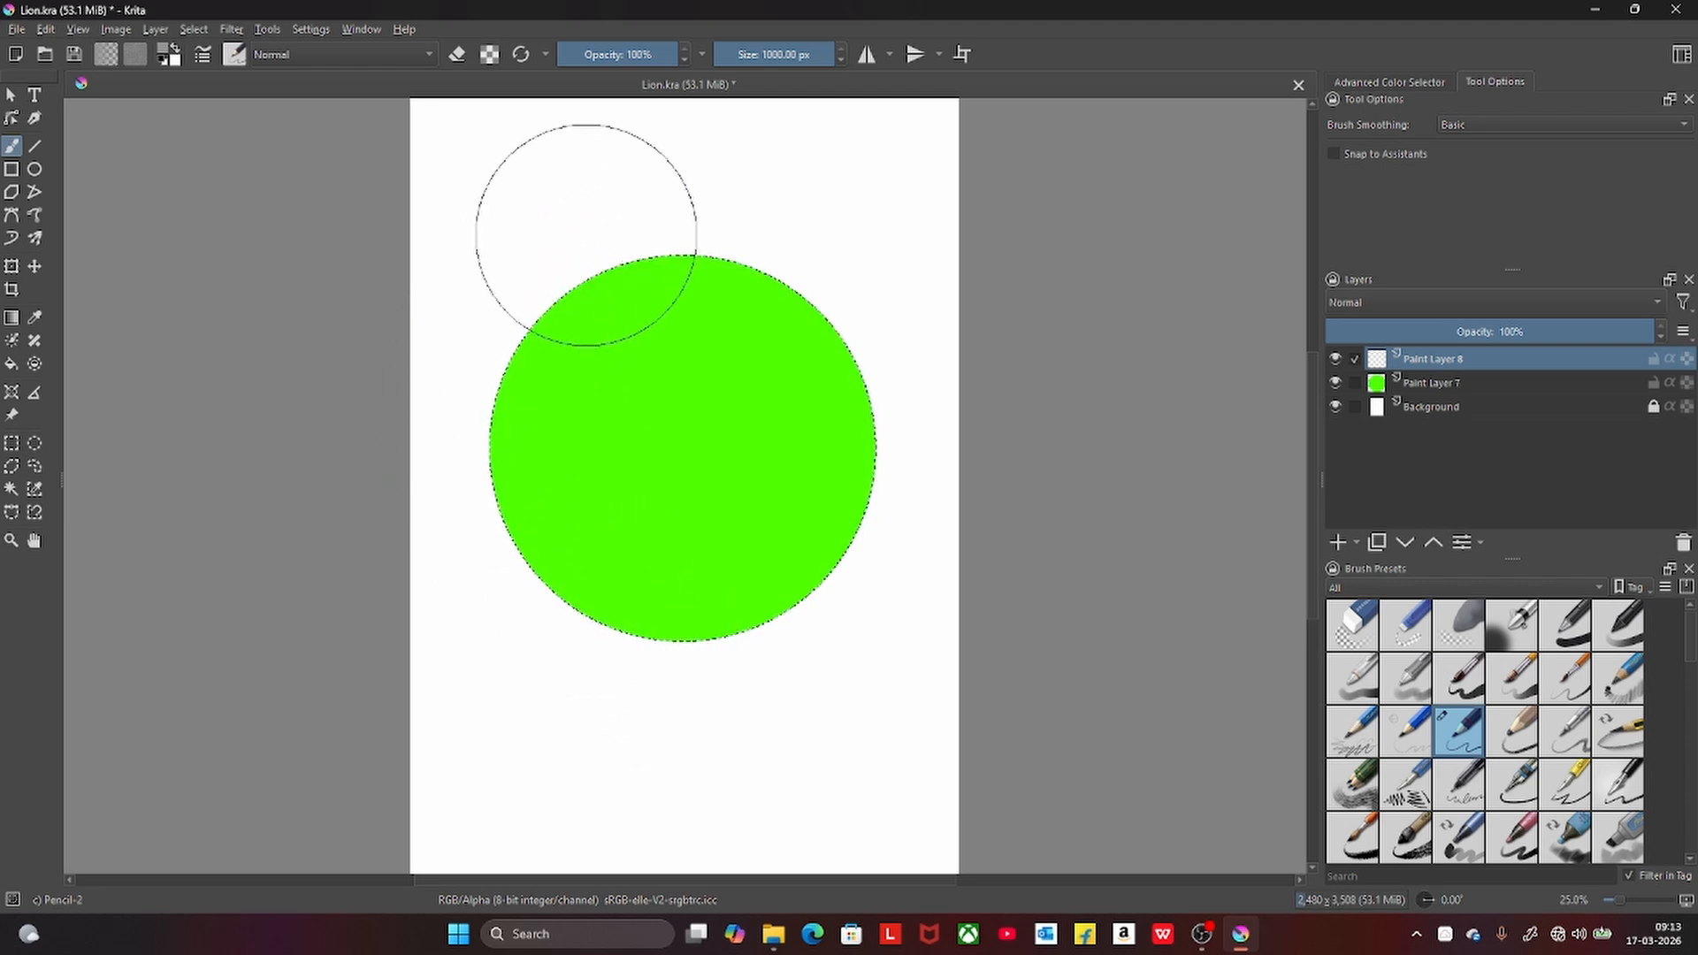
pyautogui.moveTo(587, 228)
pyautogui.mouseDown()
pyautogui.moveTo(549, 284)
pyautogui.moveTo(531, 538)
pyautogui.mouseUp()
pyautogui.moveTo(884, 660)
pyautogui.mouseDown()
pyautogui.moveTo(663, 177)
pyautogui.moveTo(841, 606)
pyautogui.moveTo(626, 133)
pyautogui.mouseUp()
# - Set Paint Layer 8's blending mode to Multiply, comparing it once with Normal
pyautogui.click(1442, 303)
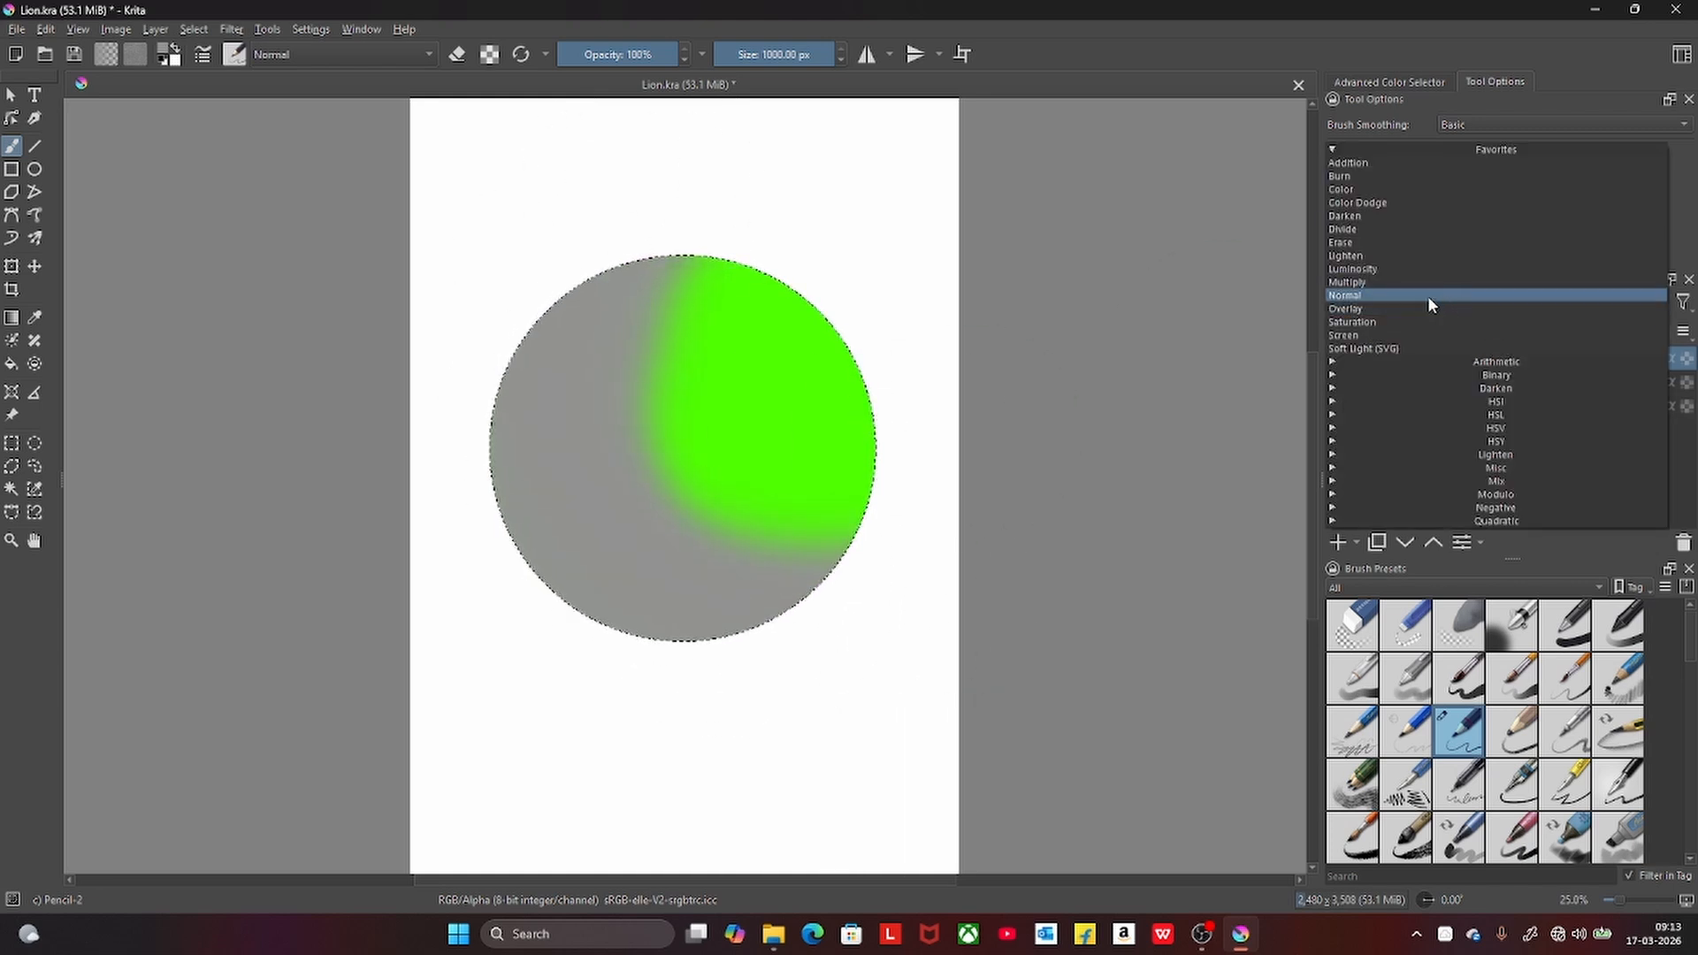
pyautogui.click(1424, 281)
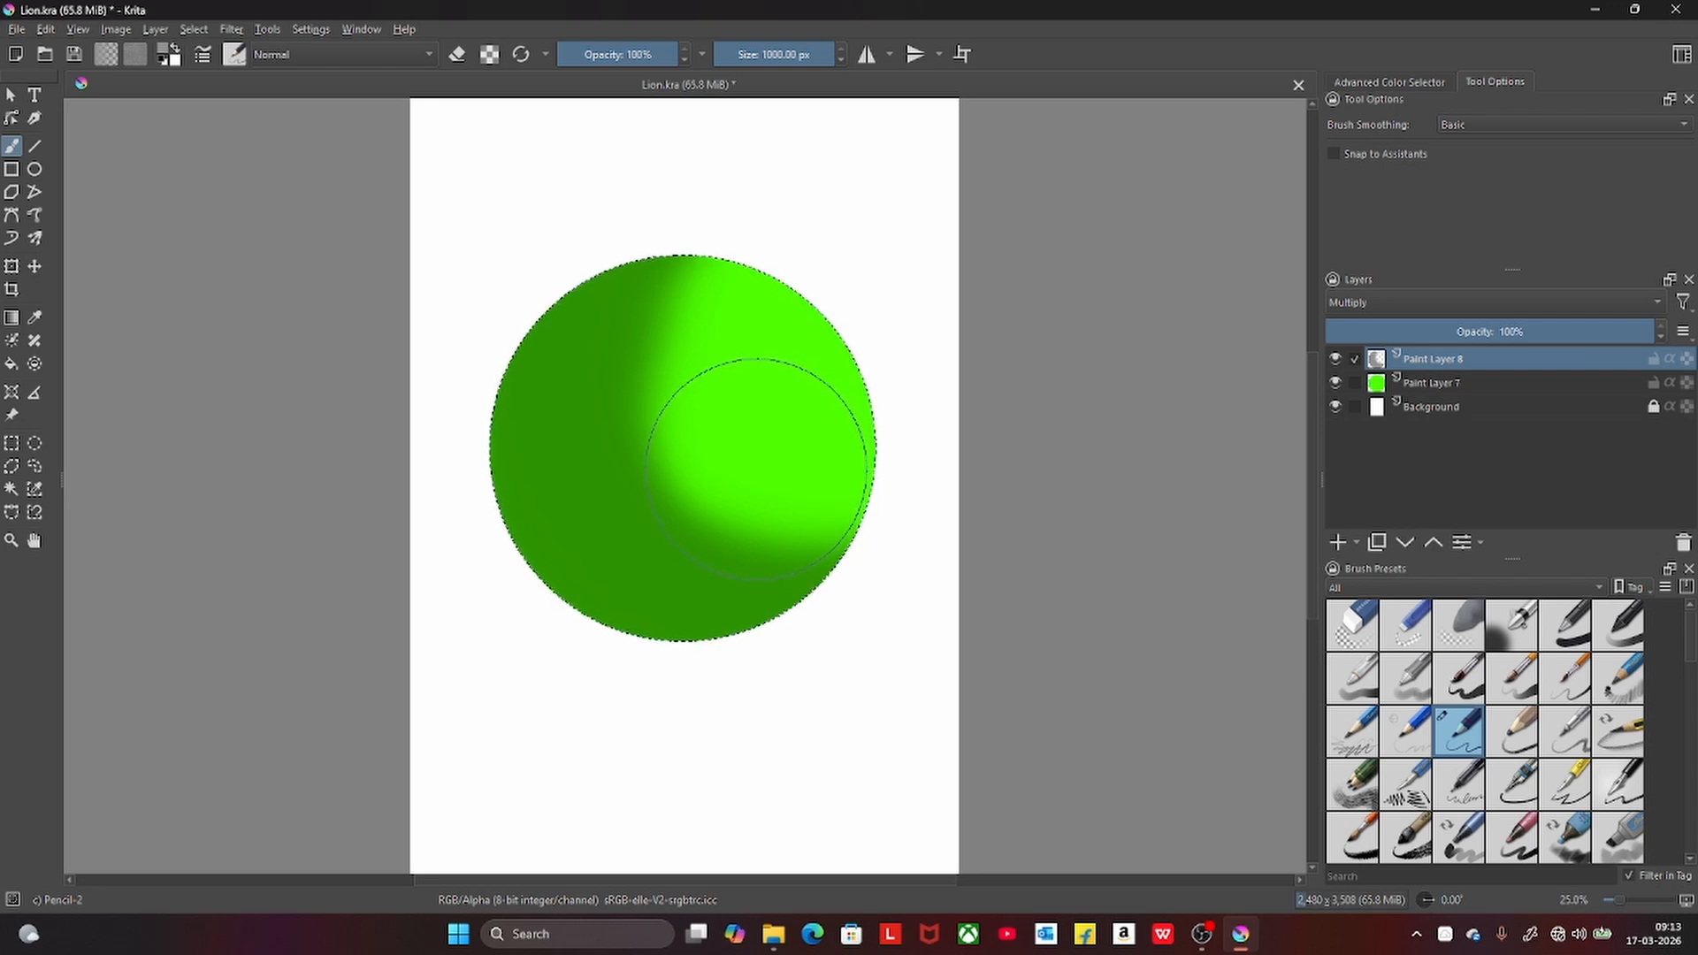
pyautogui.click(1422, 303)
pyautogui.click(1385, 309)
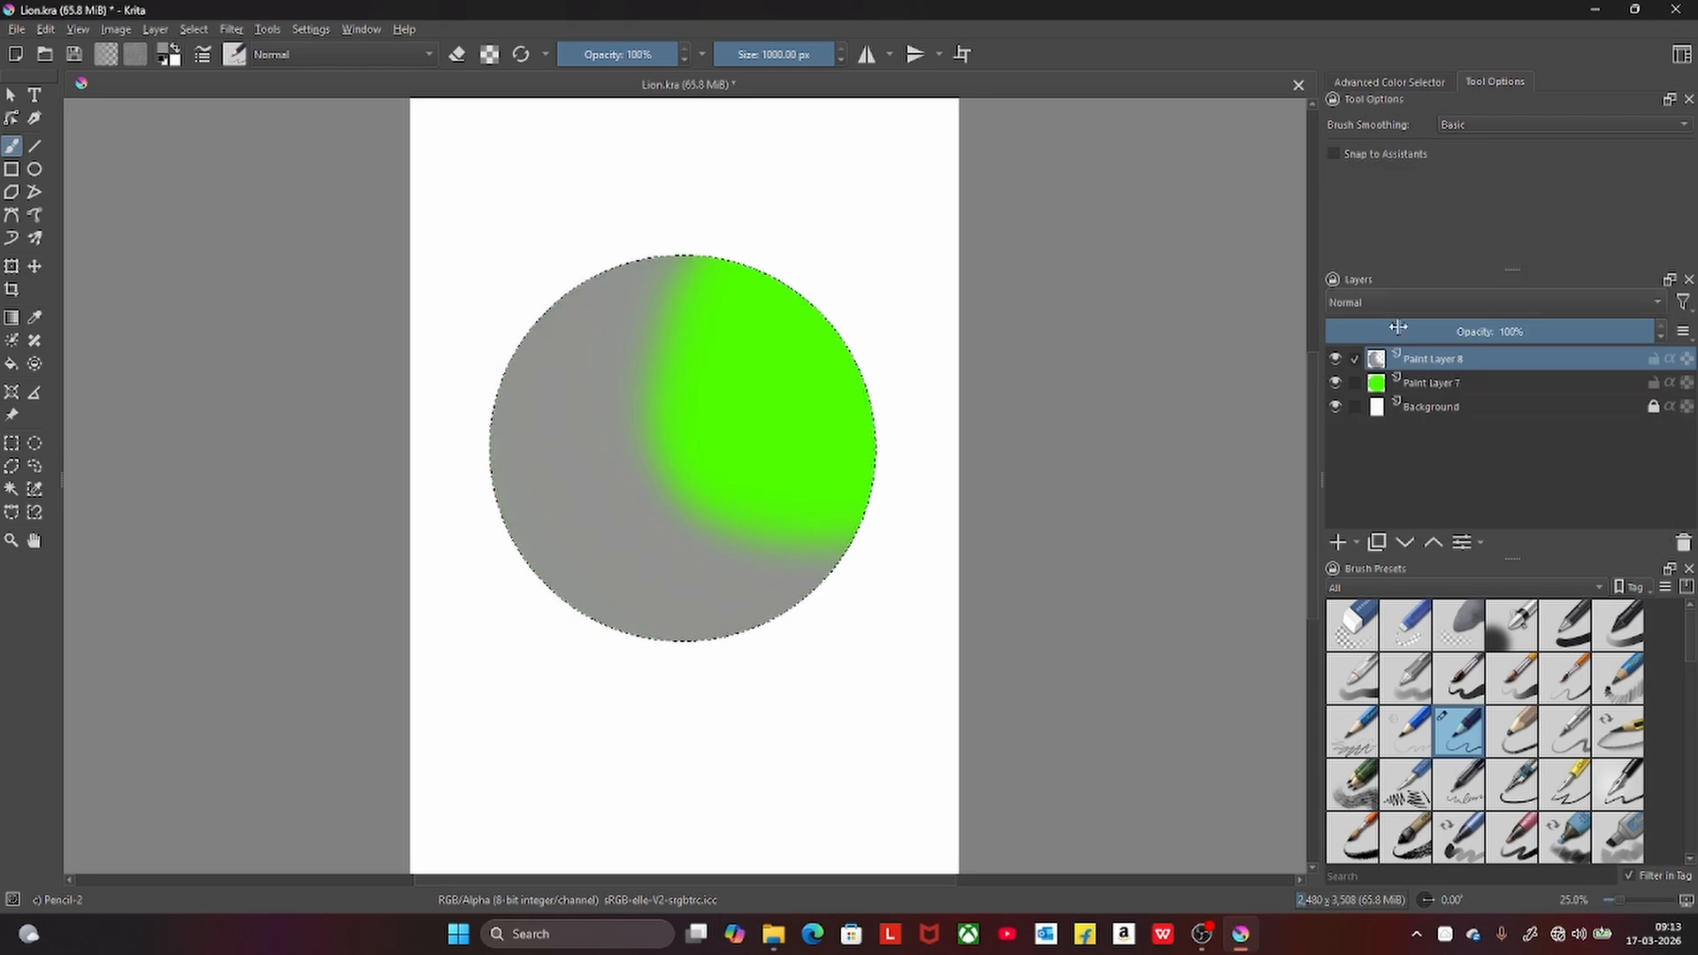
pyautogui.click(1422, 305)
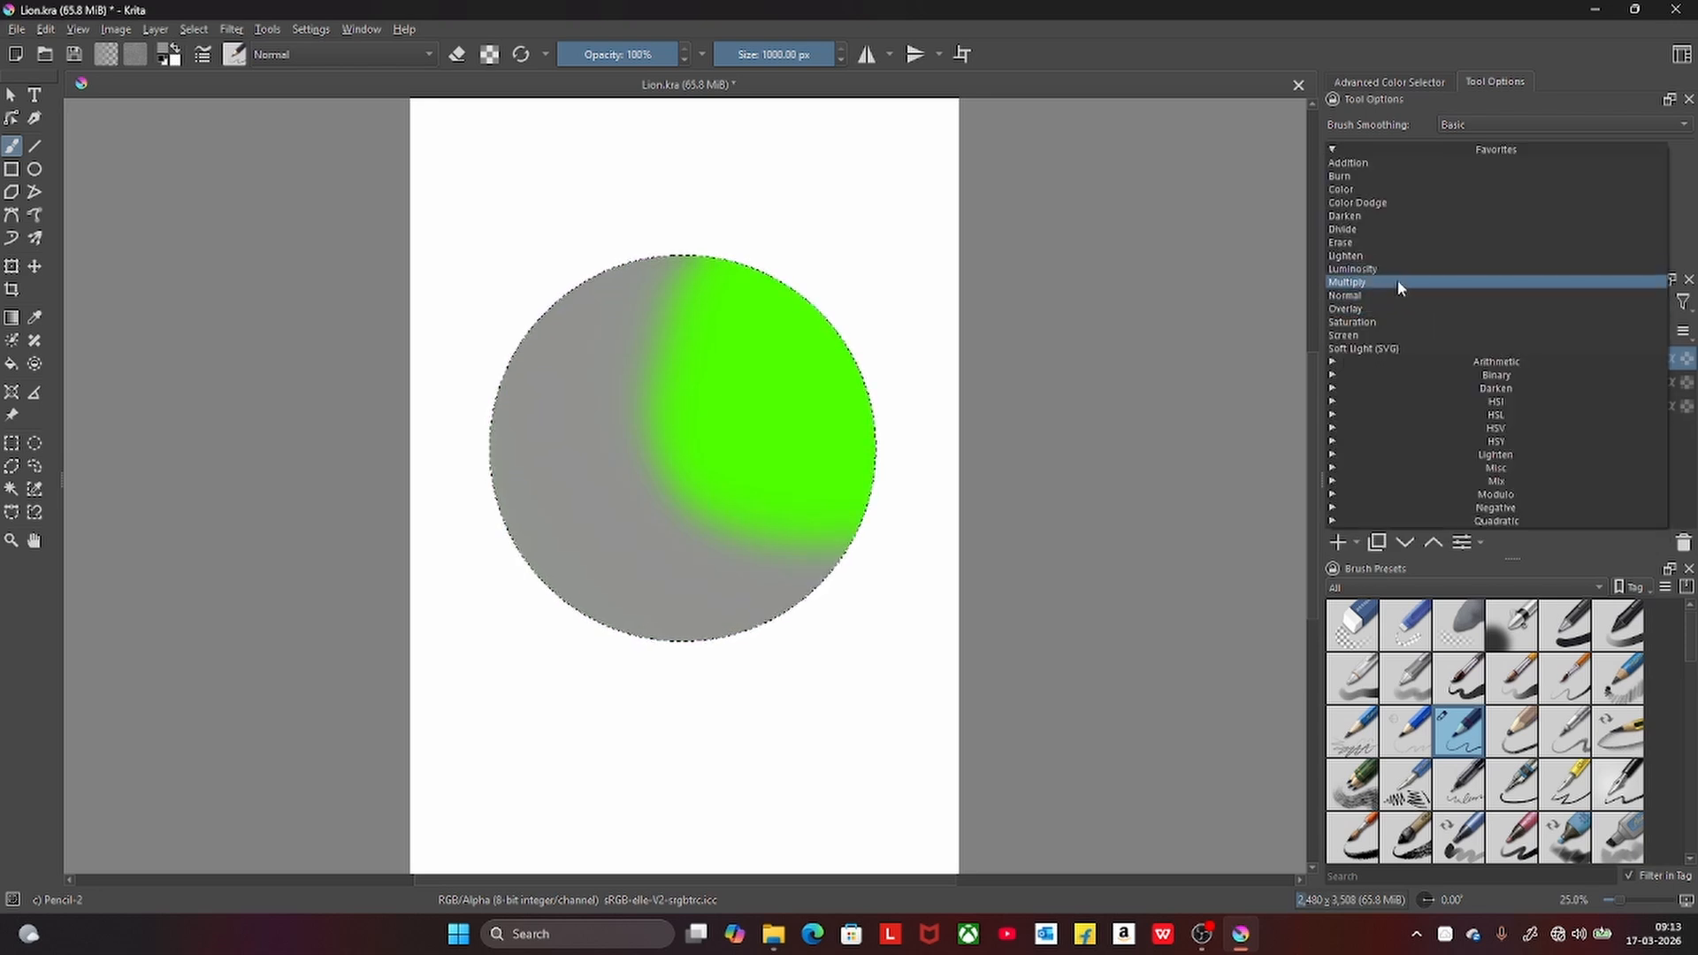
pyautogui.click(1397, 283)
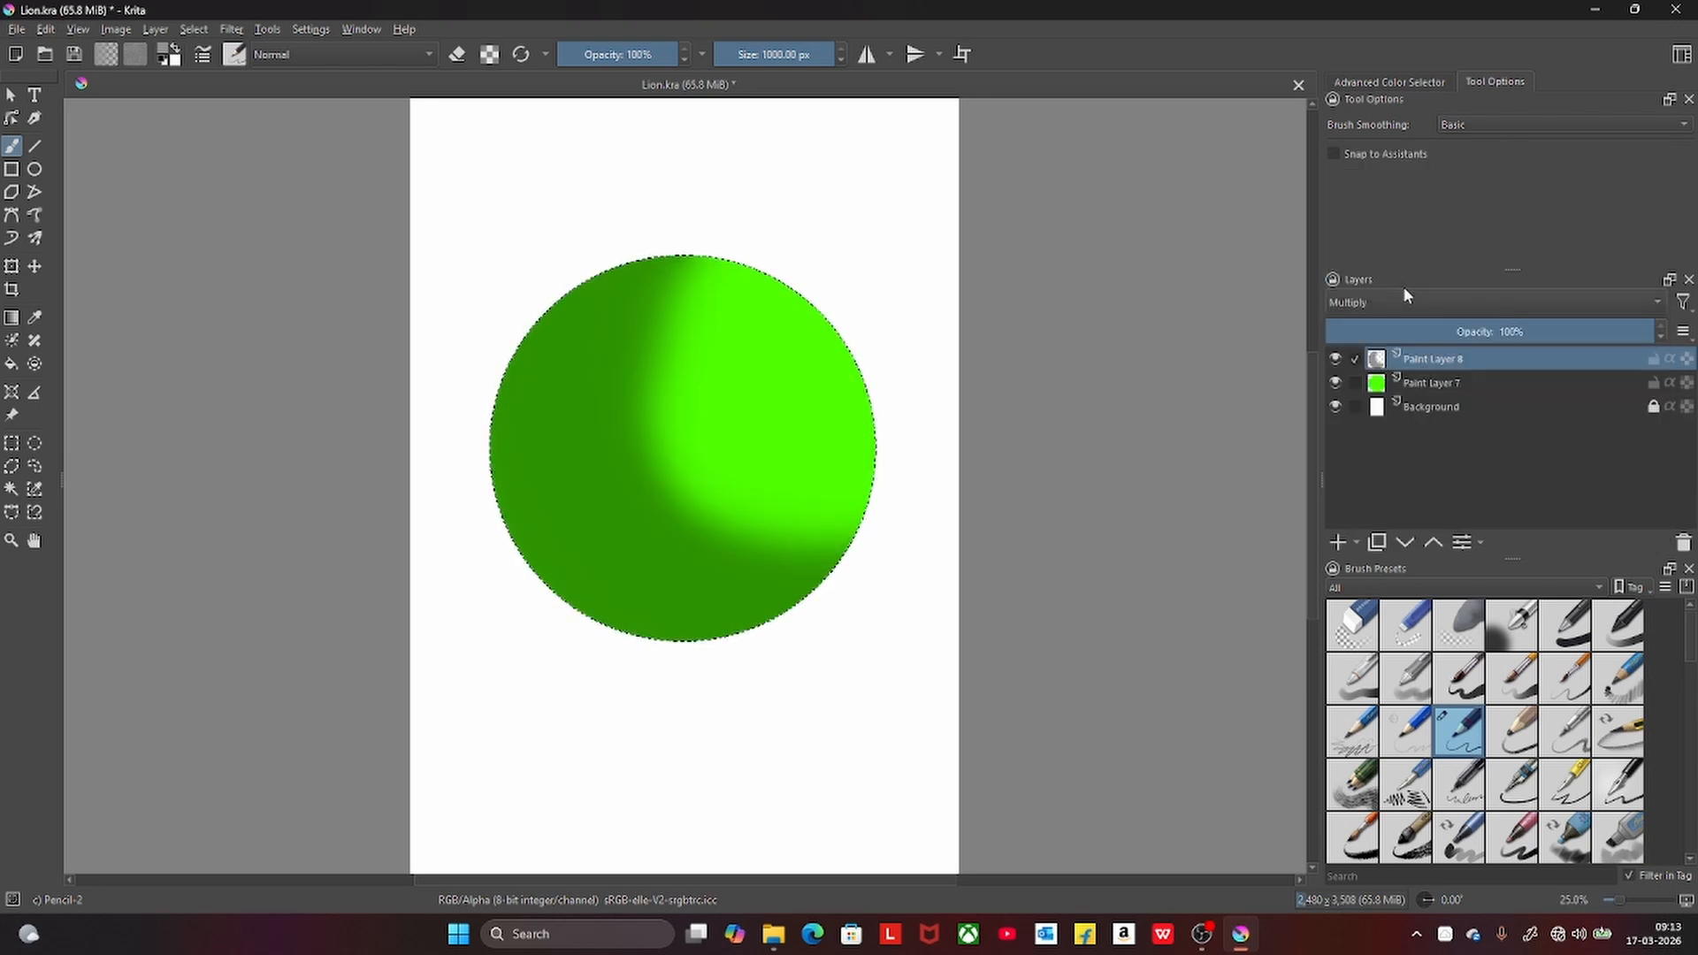
# - Erase the inner part of the shading on Paint Layer 8, leaving a crescent shadow along the circle's lower-left edge
pyautogui.click(458, 53)
pyautogui.click(830, 55)
pyautogui.moveTo(832, 57); pyautogui.dragTo(873, 53)
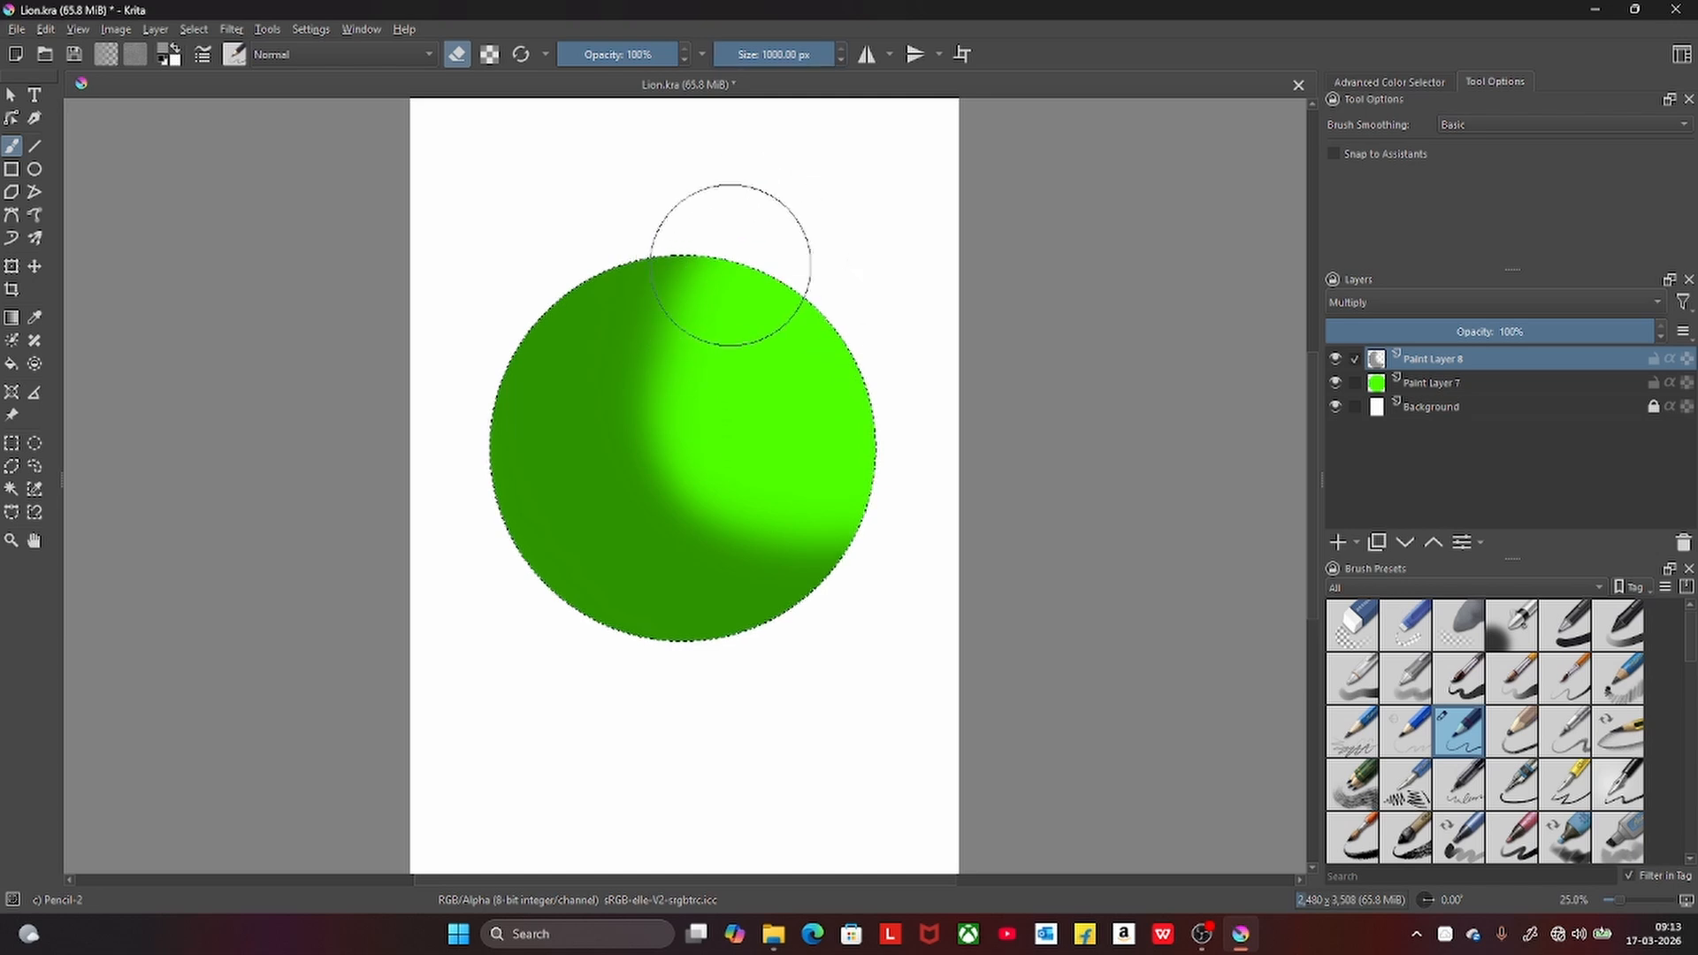
pyautogui.moveTo(707, 493)
pyautogui.mouseDown()
pyautogui.moveTo(618, 398)
pyautogui.moveTo(655, 220)
pyautogui.mouseUp()
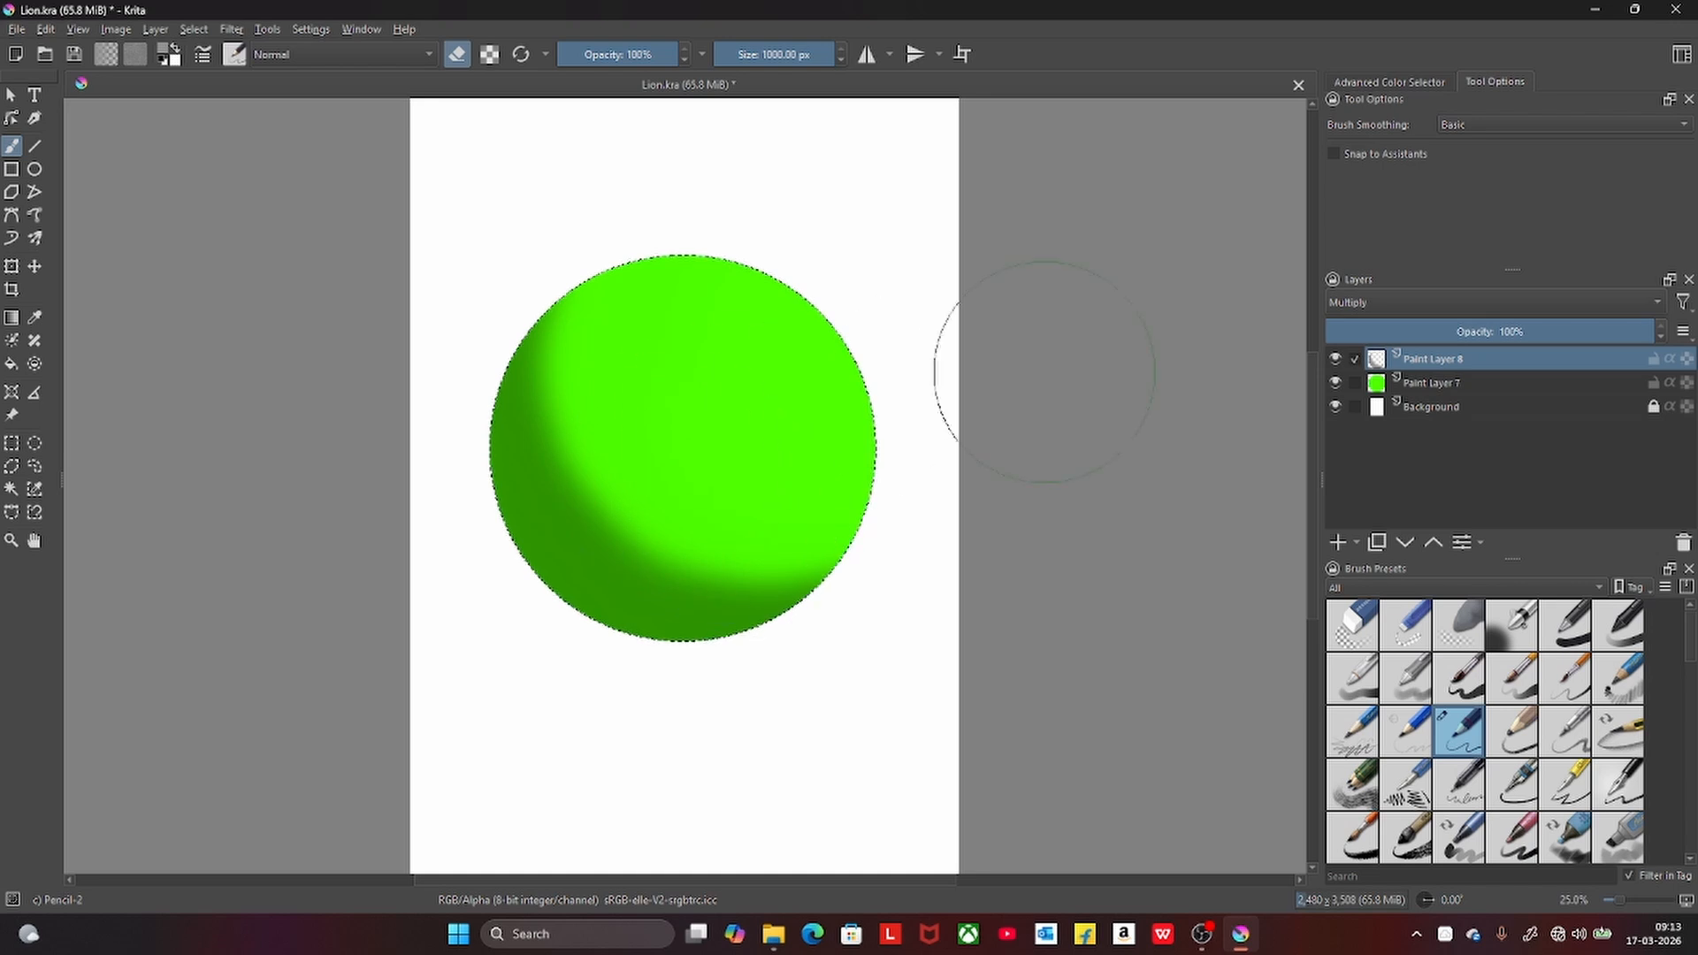
# - Add a new paint layer above the shadow layer and set its blending mode to Overlay
pyautogui.click(1335, 541)
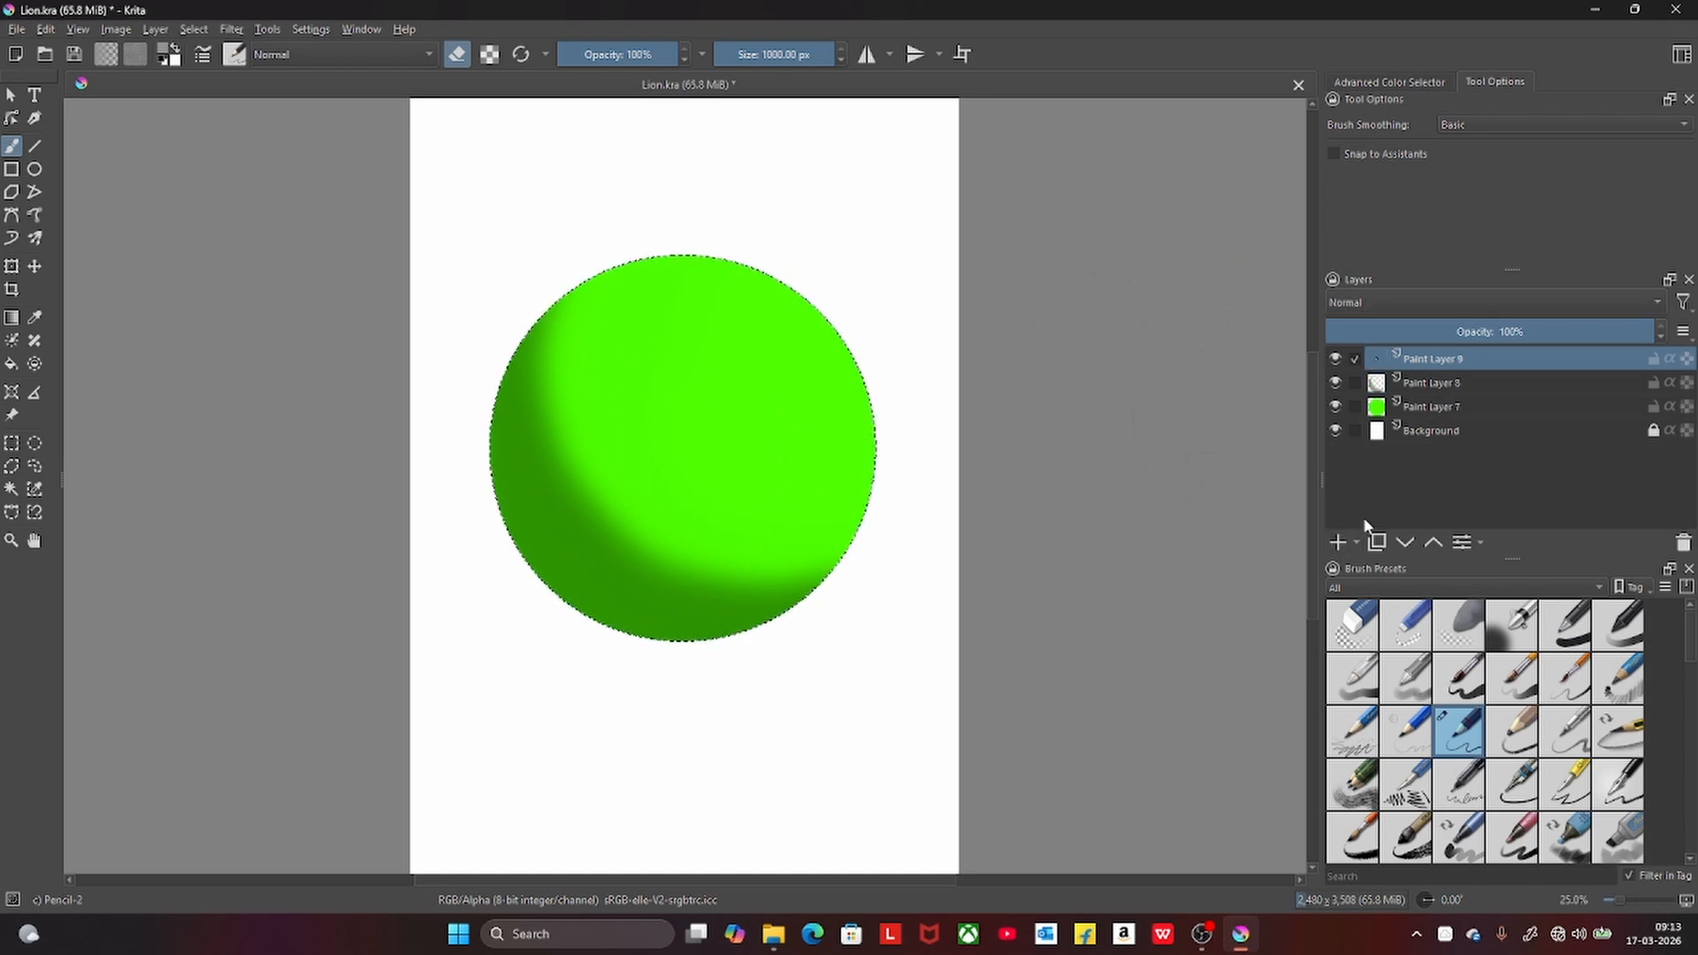
pyautogui.click(1450, 301)
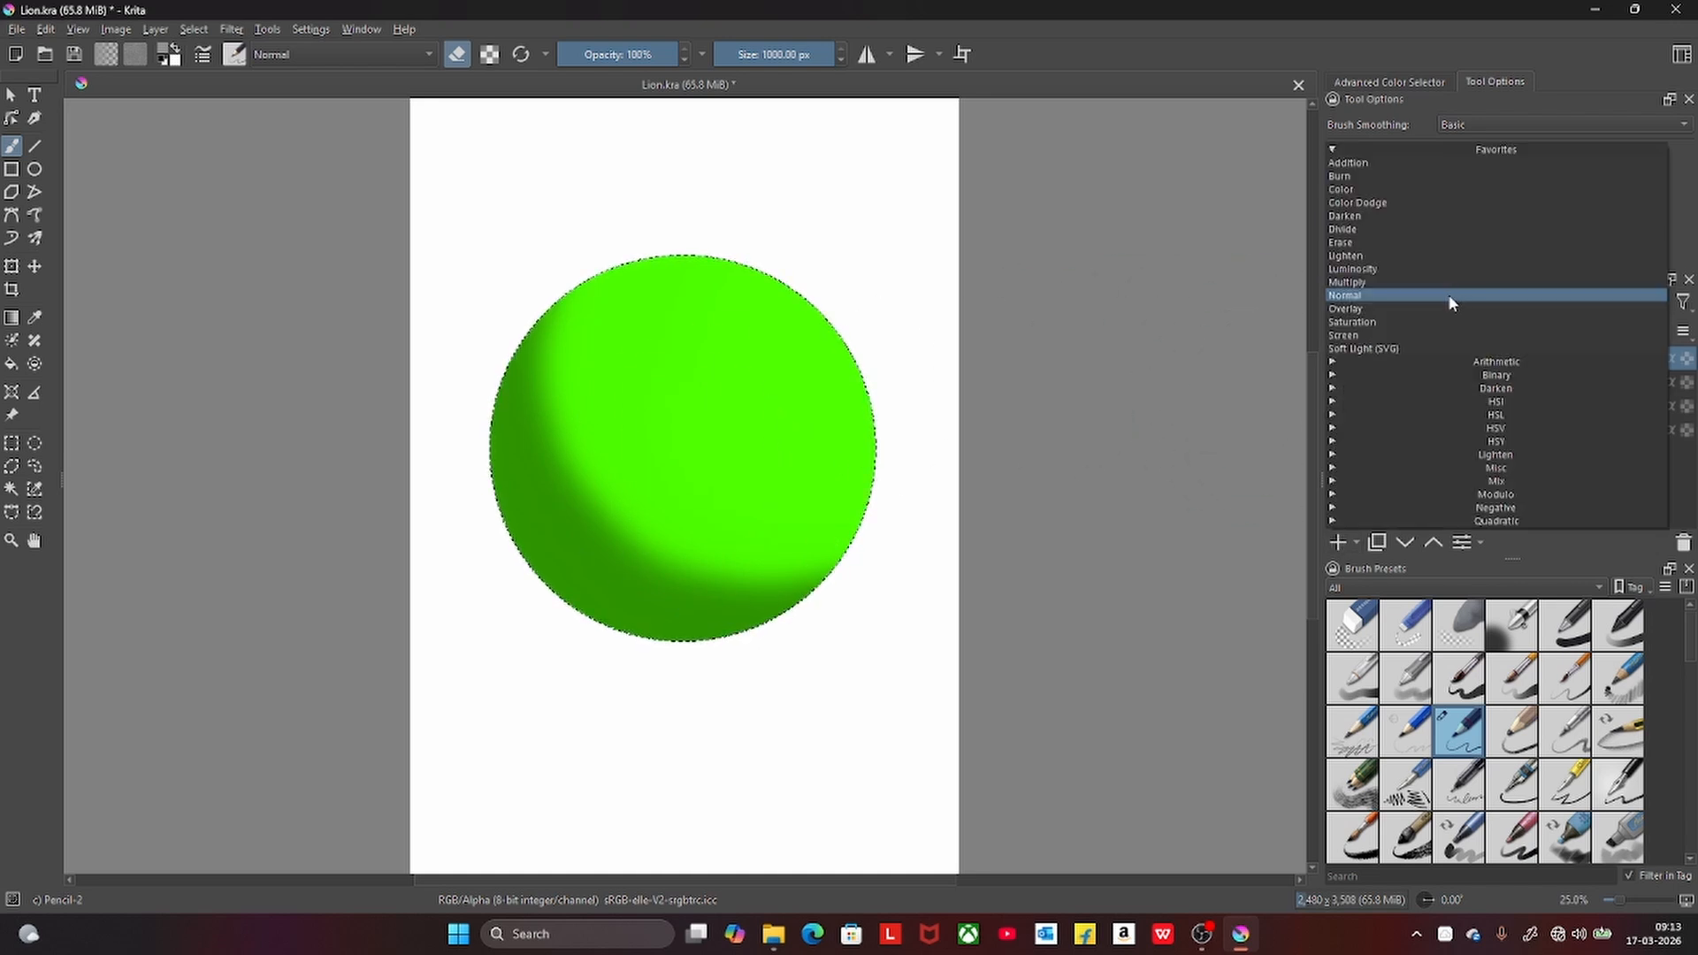
pyautogui.click(1396, 308)
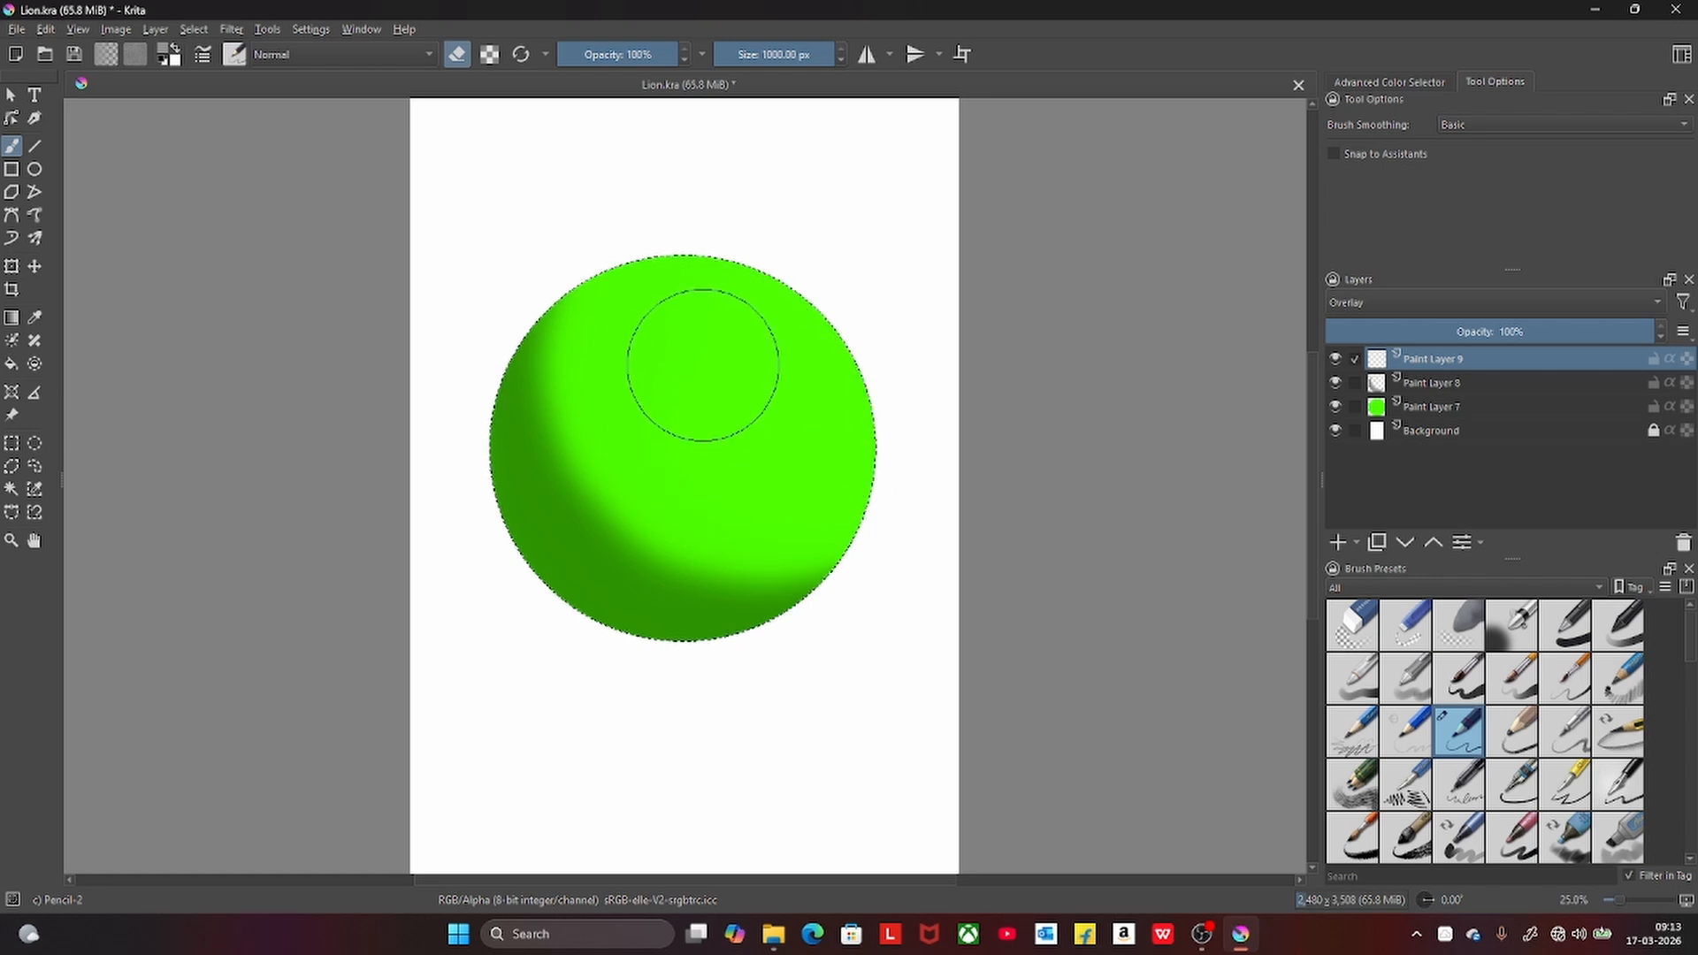
# - Pick a pale green brush colour and paint a soft highlight on the circle's upper-right area on Paint Layer 9
pyautogui.rightClick(538, 293)
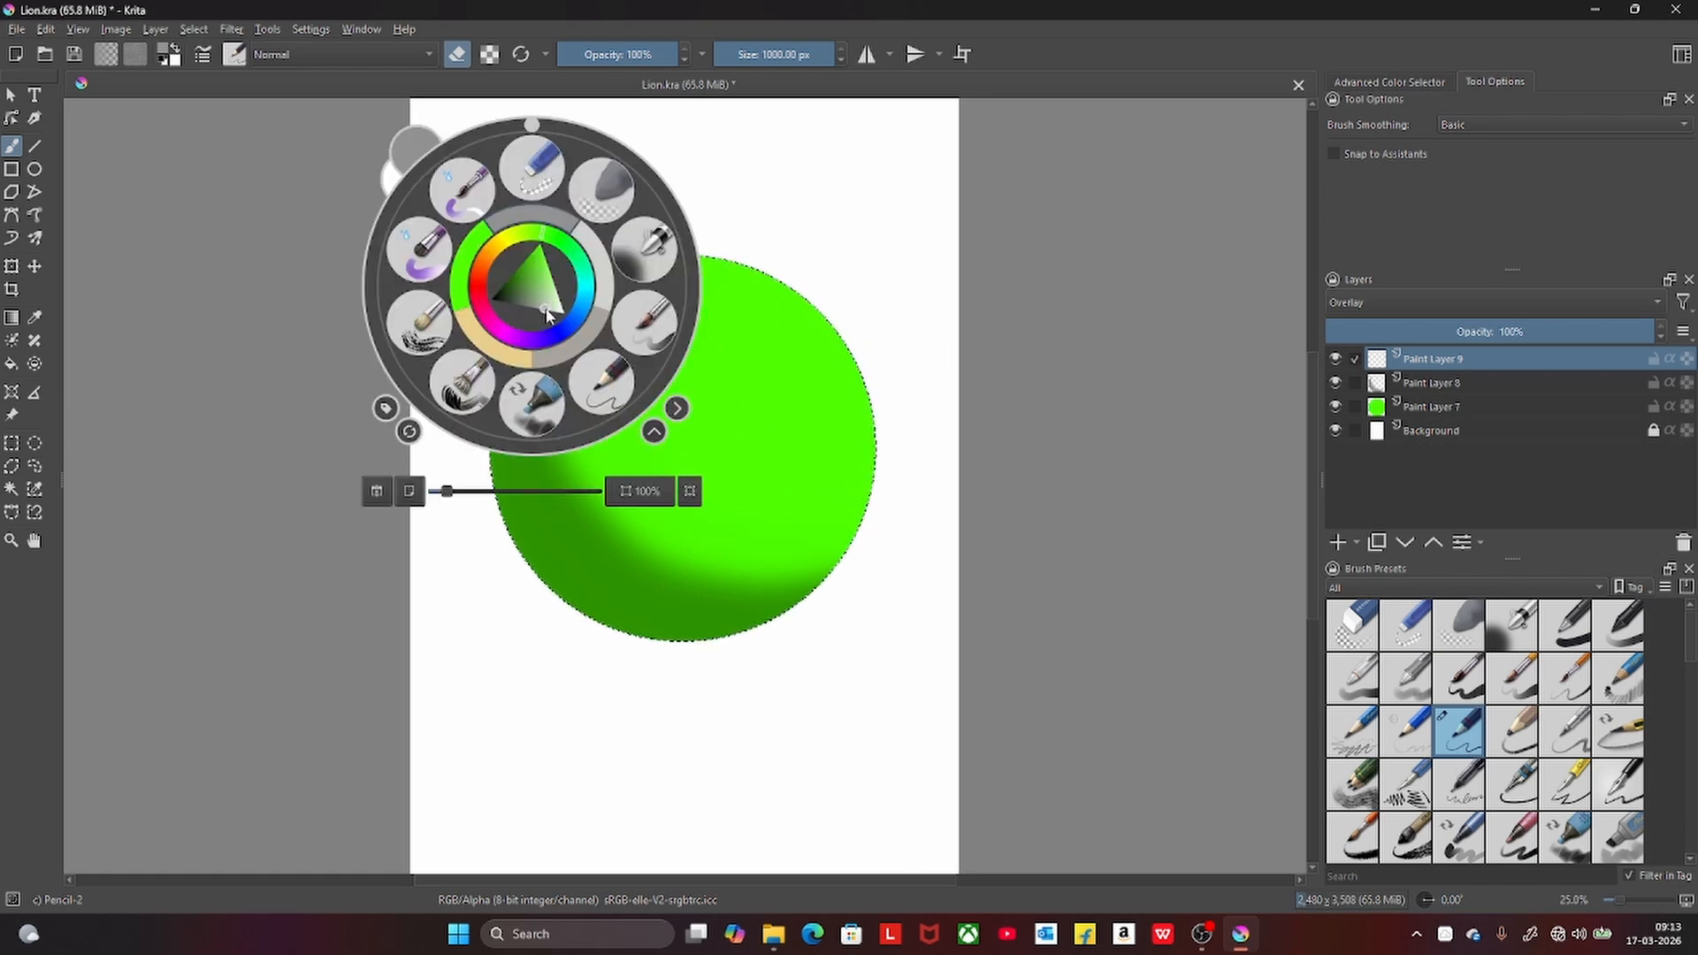
pyautogui.moveTo(546, 310); pyautogui.dragTo(556, 315)
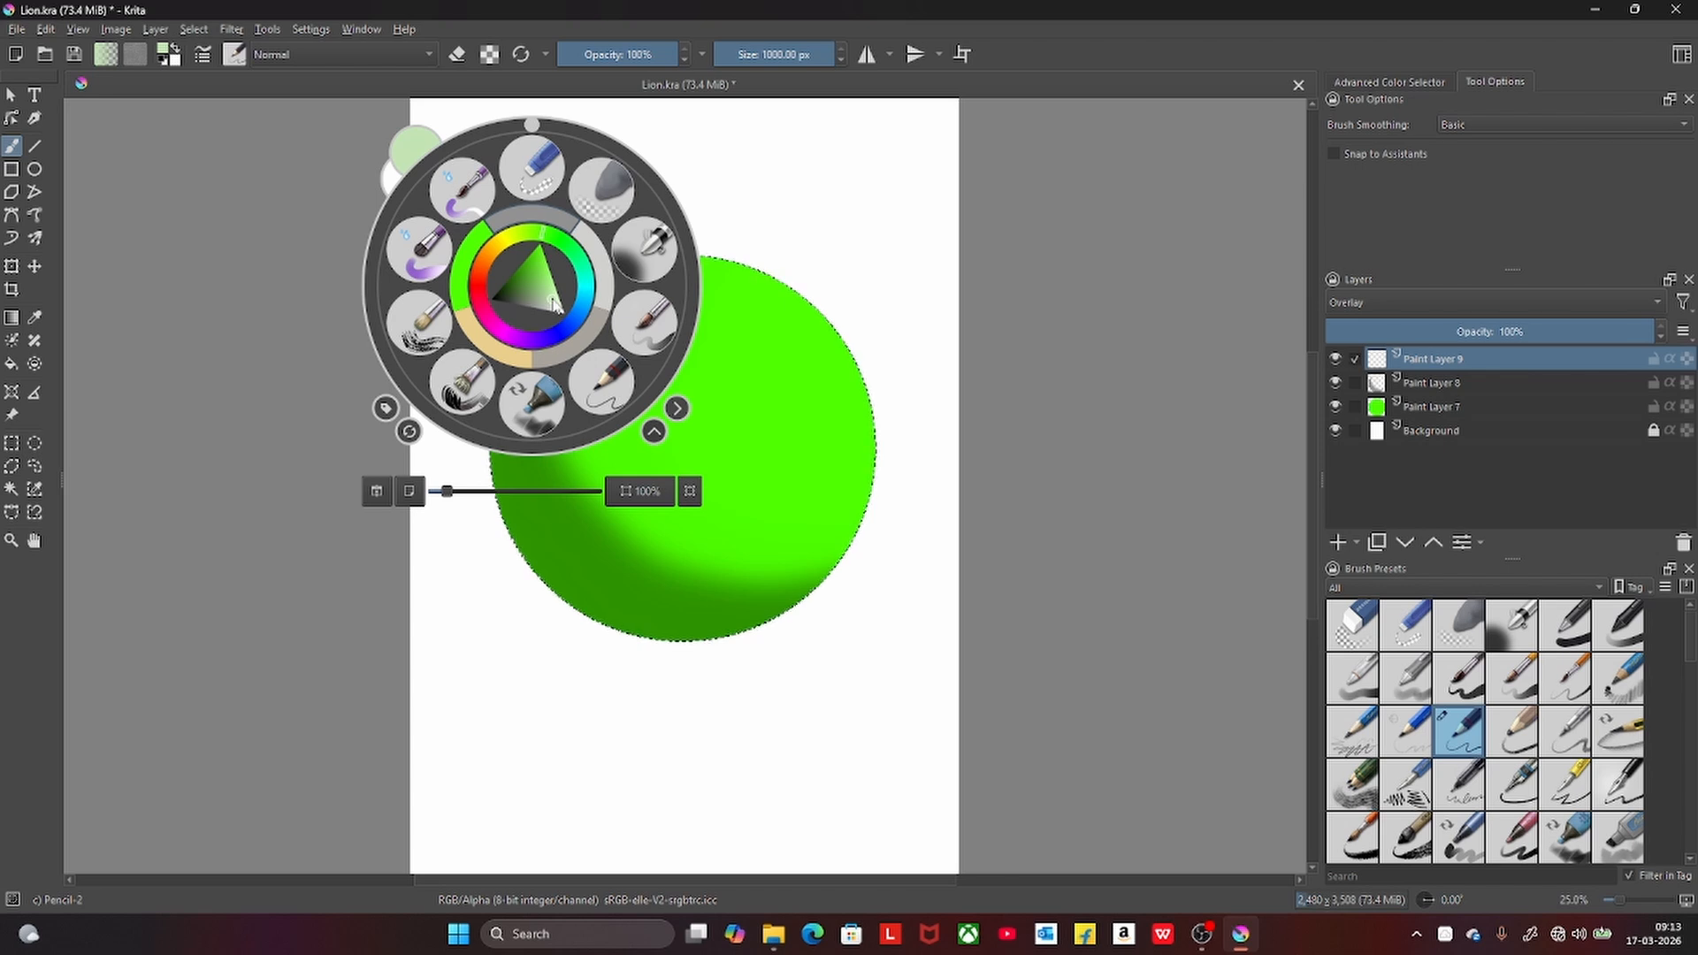
pyautogui.click(682, 362)
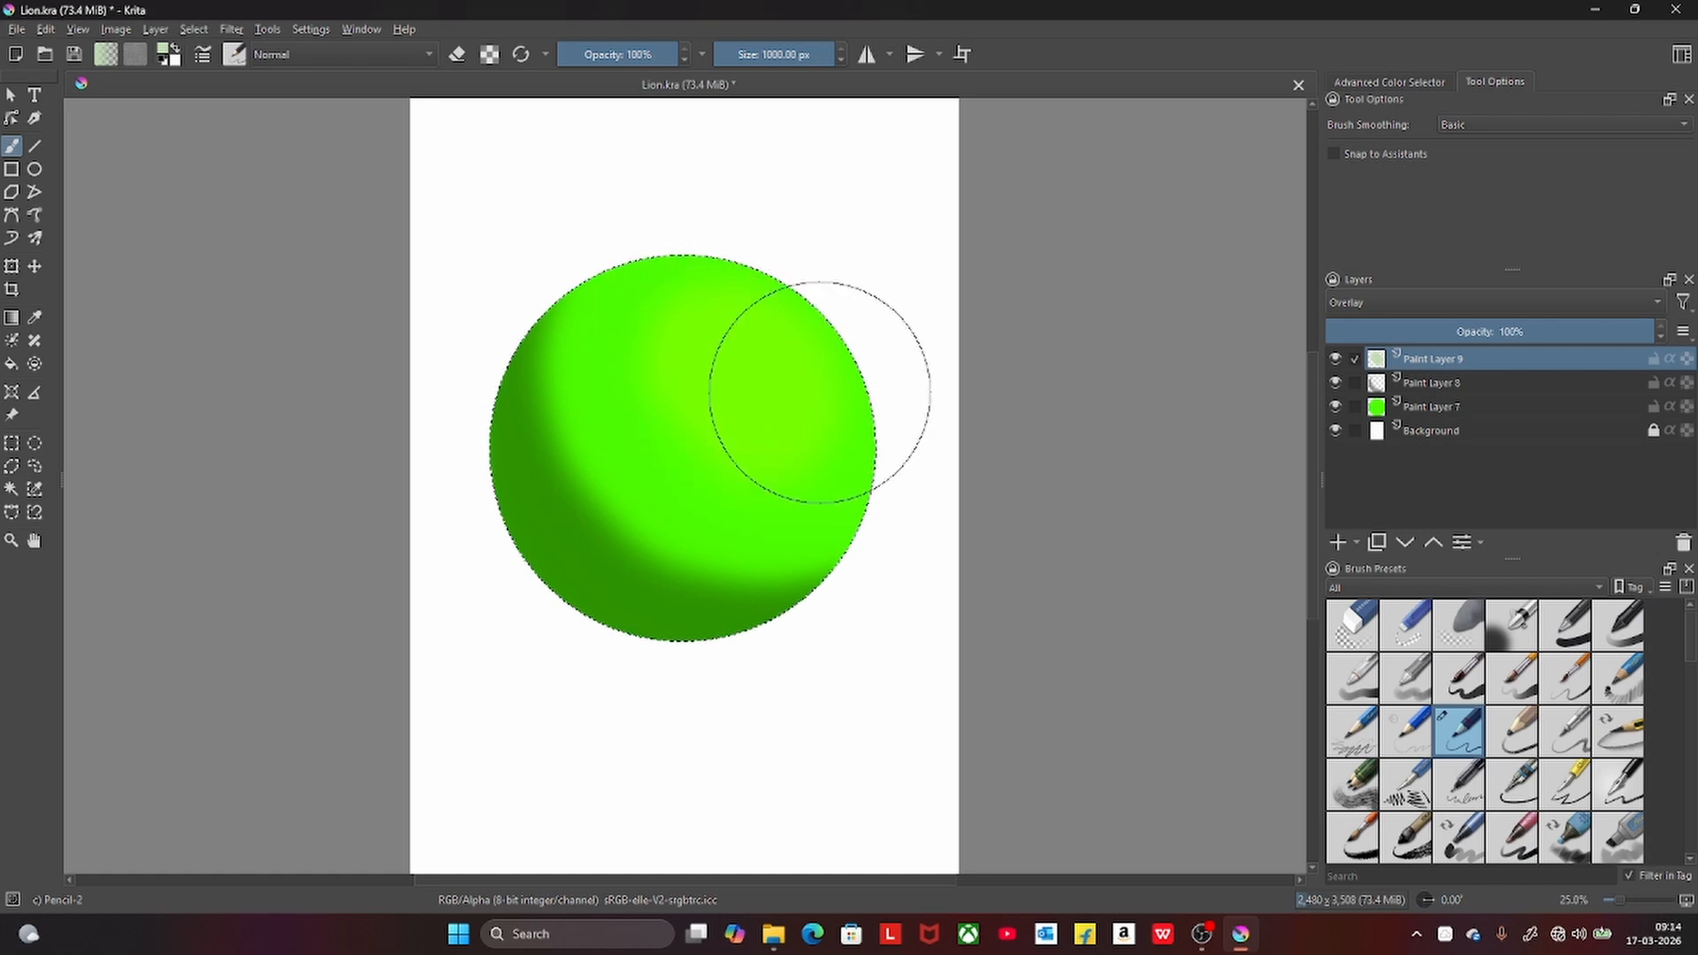
# - Change the brush colour to near-white and brighten the soft highlight on the circle's upper-right area
pyautogui.rightClick(674, 337)
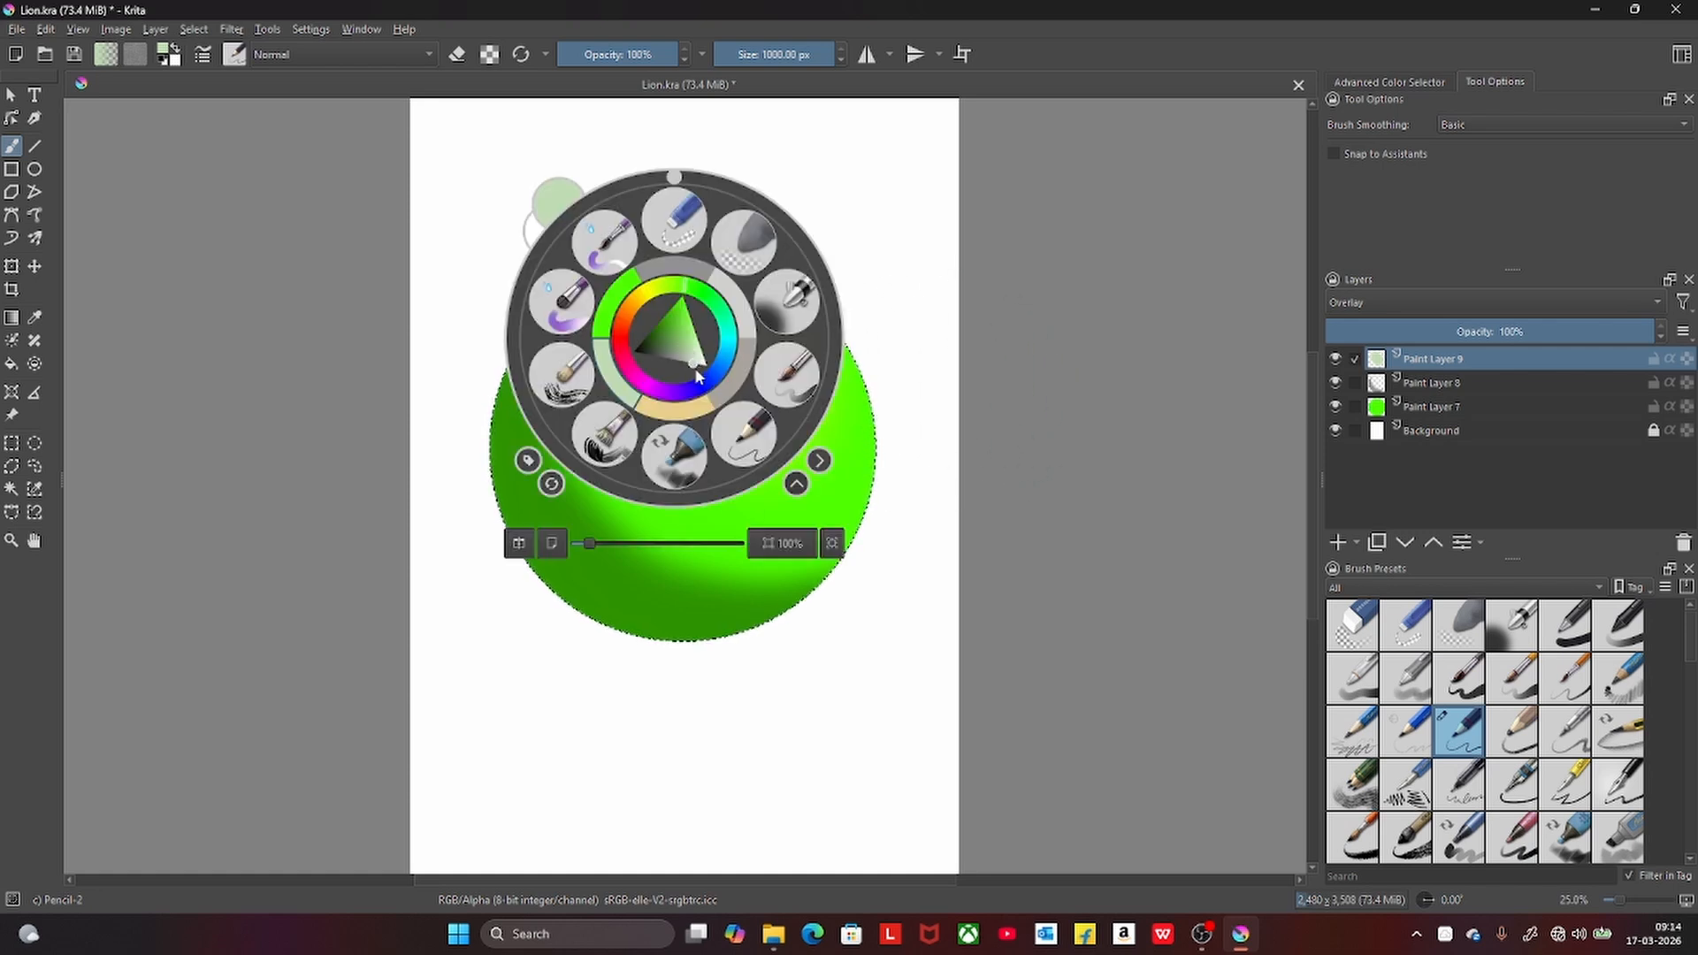
pyautogui.click(701, 364)
pyautogui.click(769, 665)
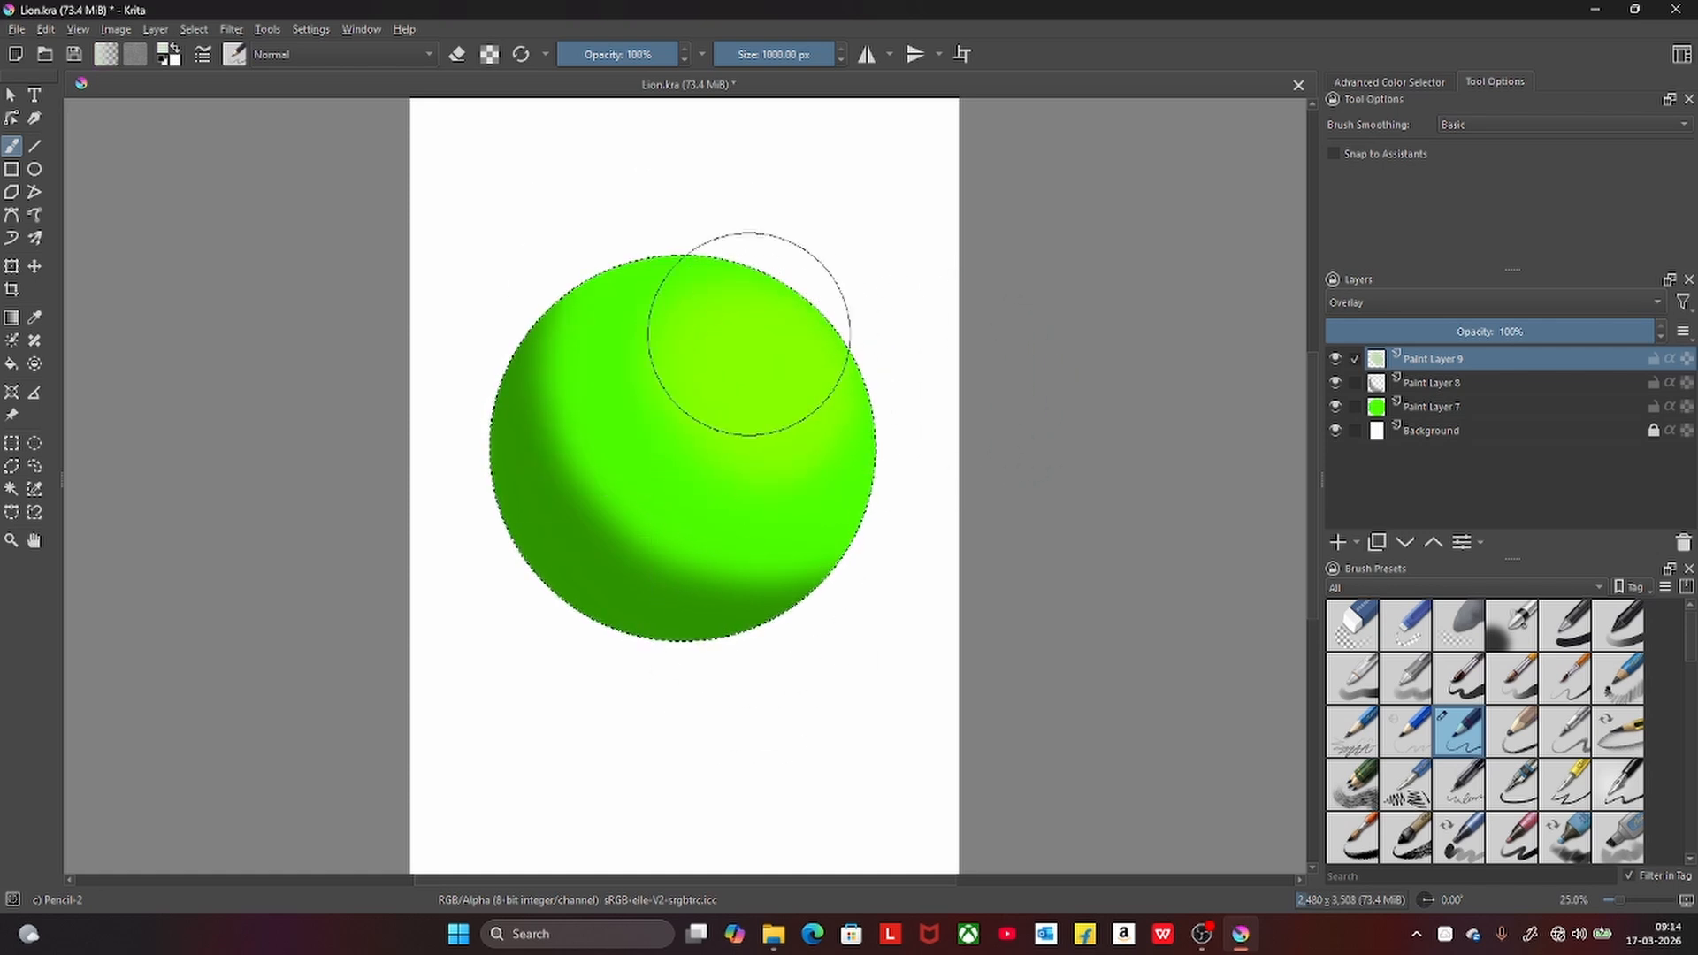
pyautogui.moveTo(749, 335)
pyautogui.mouseDown()
pyautogui.moveTo(715, 323)
pyautogui.moveTo(777, 336)
pyautogui.moveTo(745, 311)
pyautogui.moveTo(751, 385)
pyautogui.moveTo(754, 347)
pyautogui.moveTo(772, 391)
pyautogui.moveTo(807, 411)
pyautogui.moveTo(732, 366)
pyautogui.mouseUp()
pyautogui.rightClick(743, 360)
pyautogui.click(823, 601)
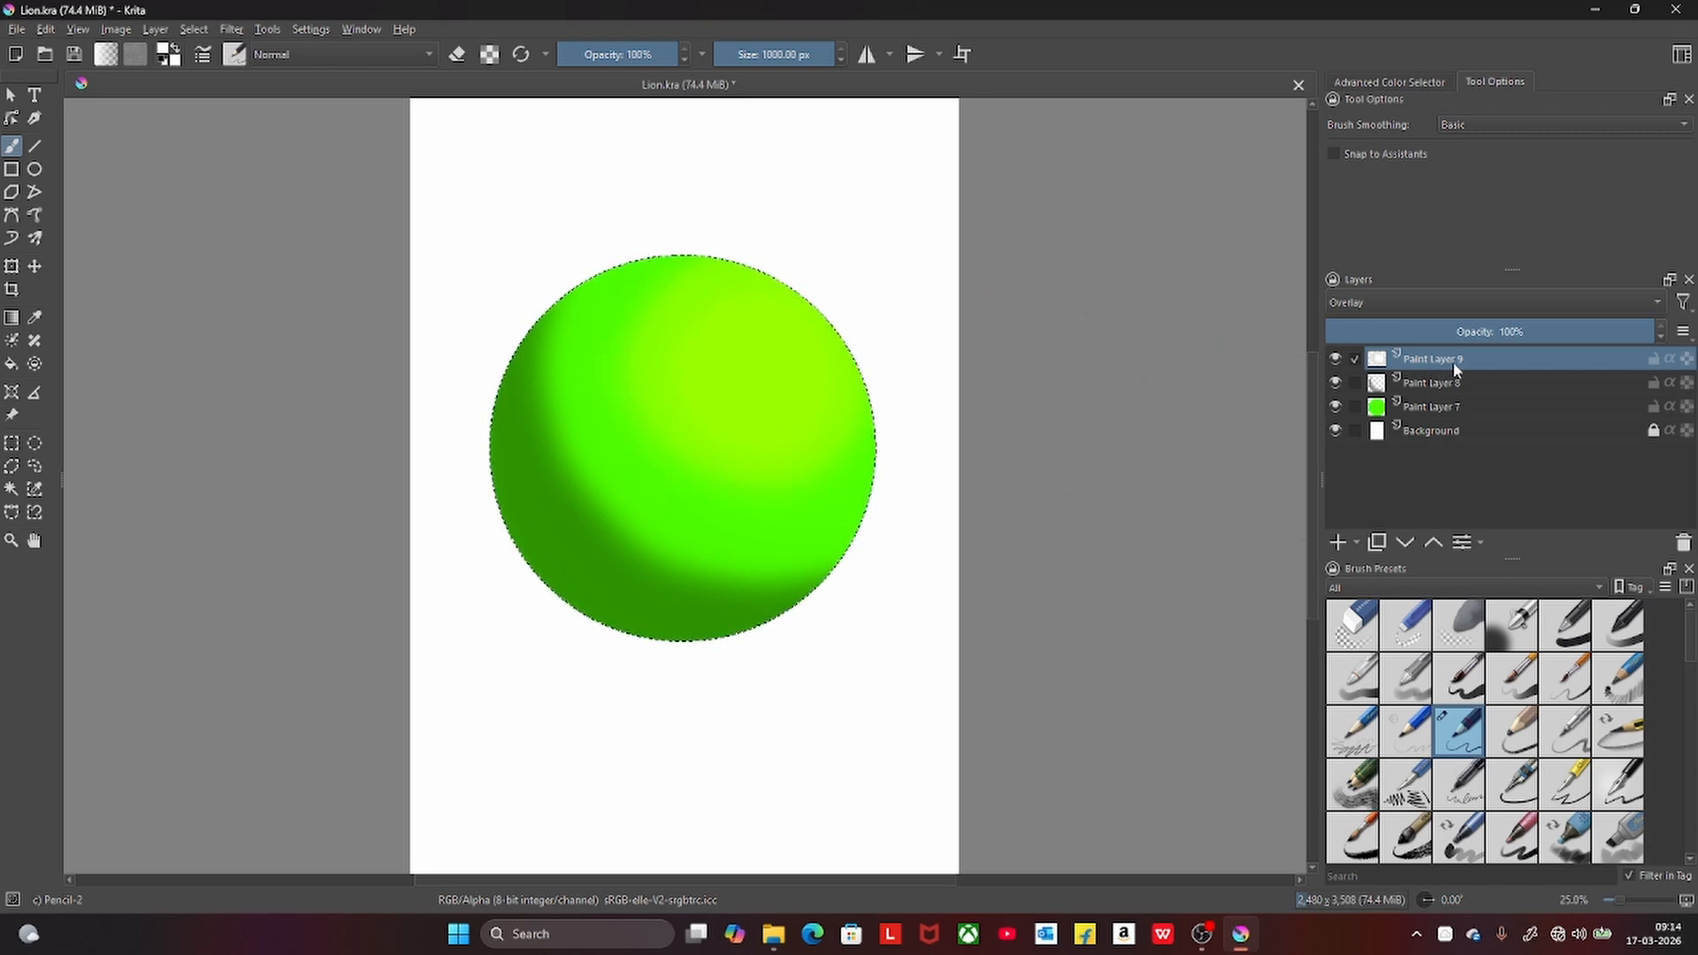
# - Toggle Paint Layer 9's visibility repeatedly to compare the circle with and without the Overlay highlight
pyautogui.click(1335, 361)
pyautogui.click(1336, 362)
pyautogui.click(1335, 361)
pyautogui.click(1336, 361)
pyautogui.click(1337, 362)
pyautogui.click(1337, 360)
# - Add a new paint layer and paint a small bright highlight with the brush set to Color Dodge at 19% opacity
pyautogui.click(1337, 542)
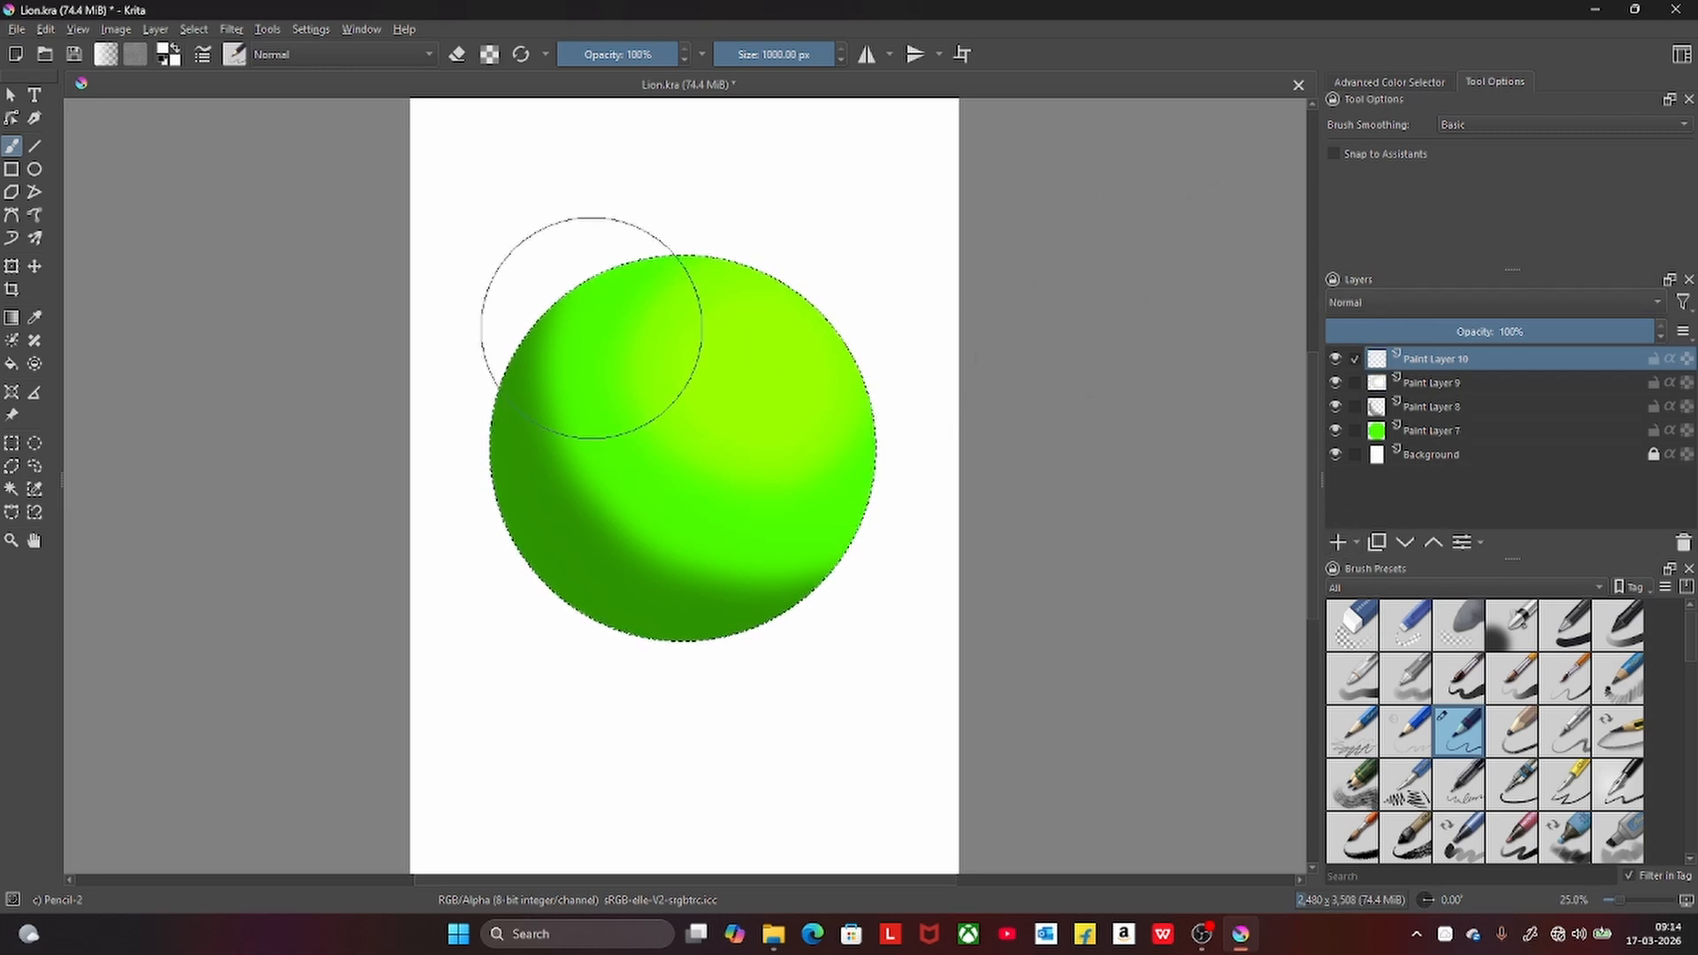
pyautogui.click(345, 53)
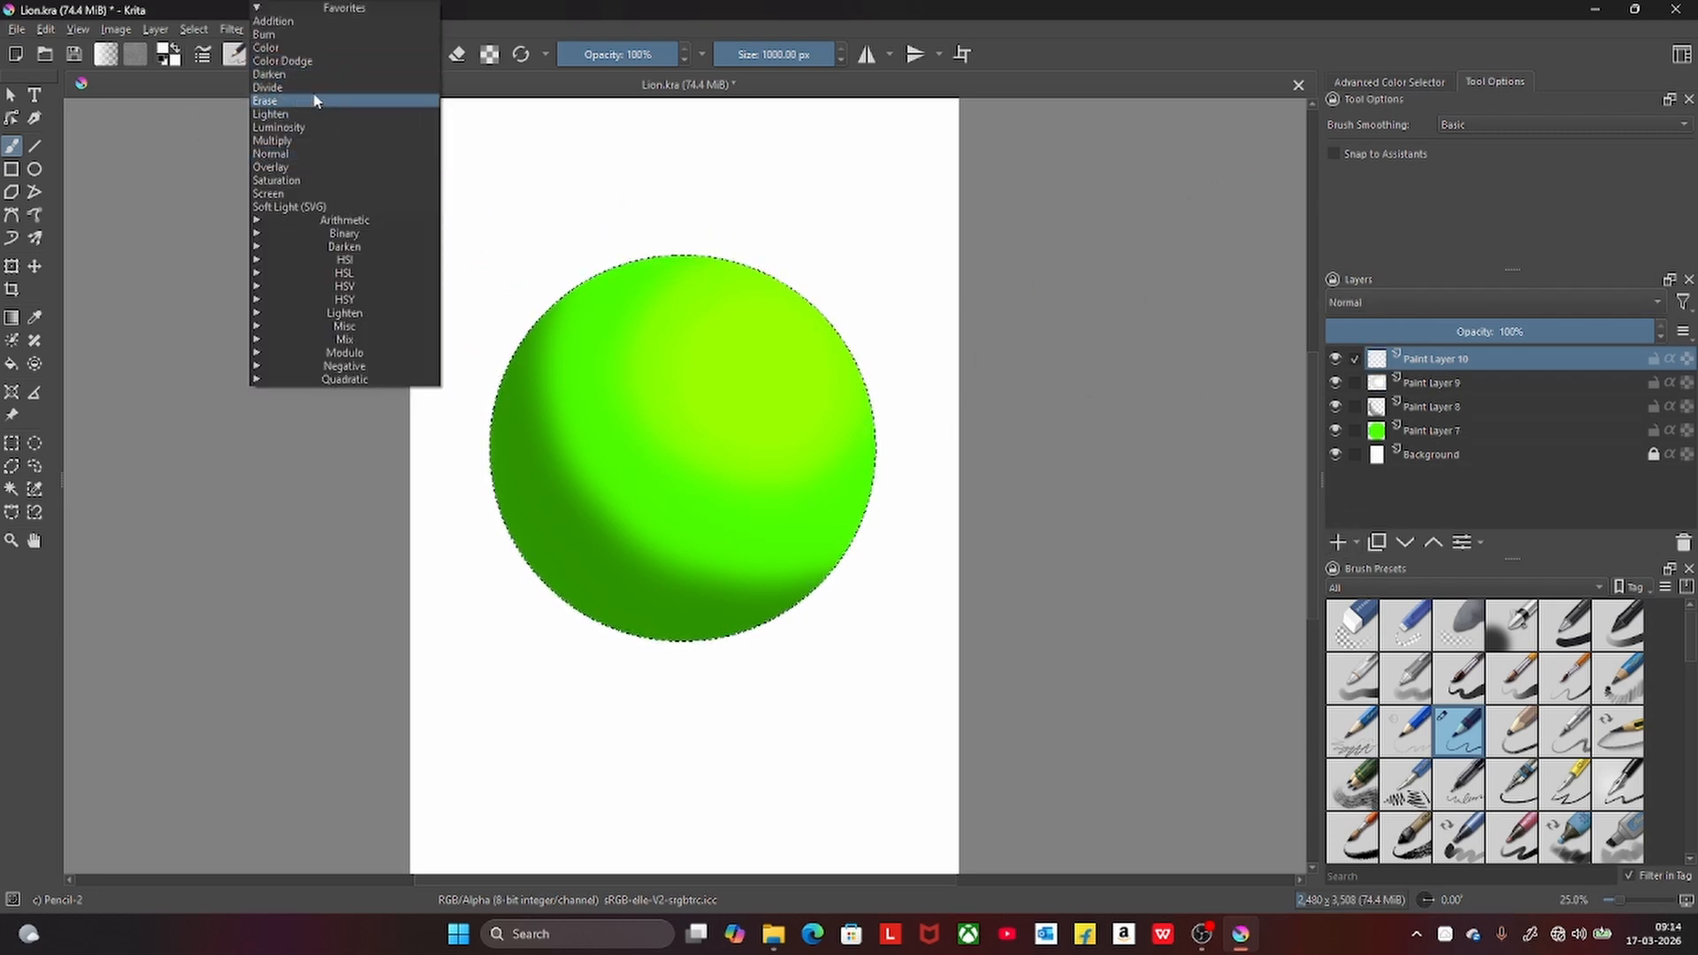
pyautogui.click(311, 60)
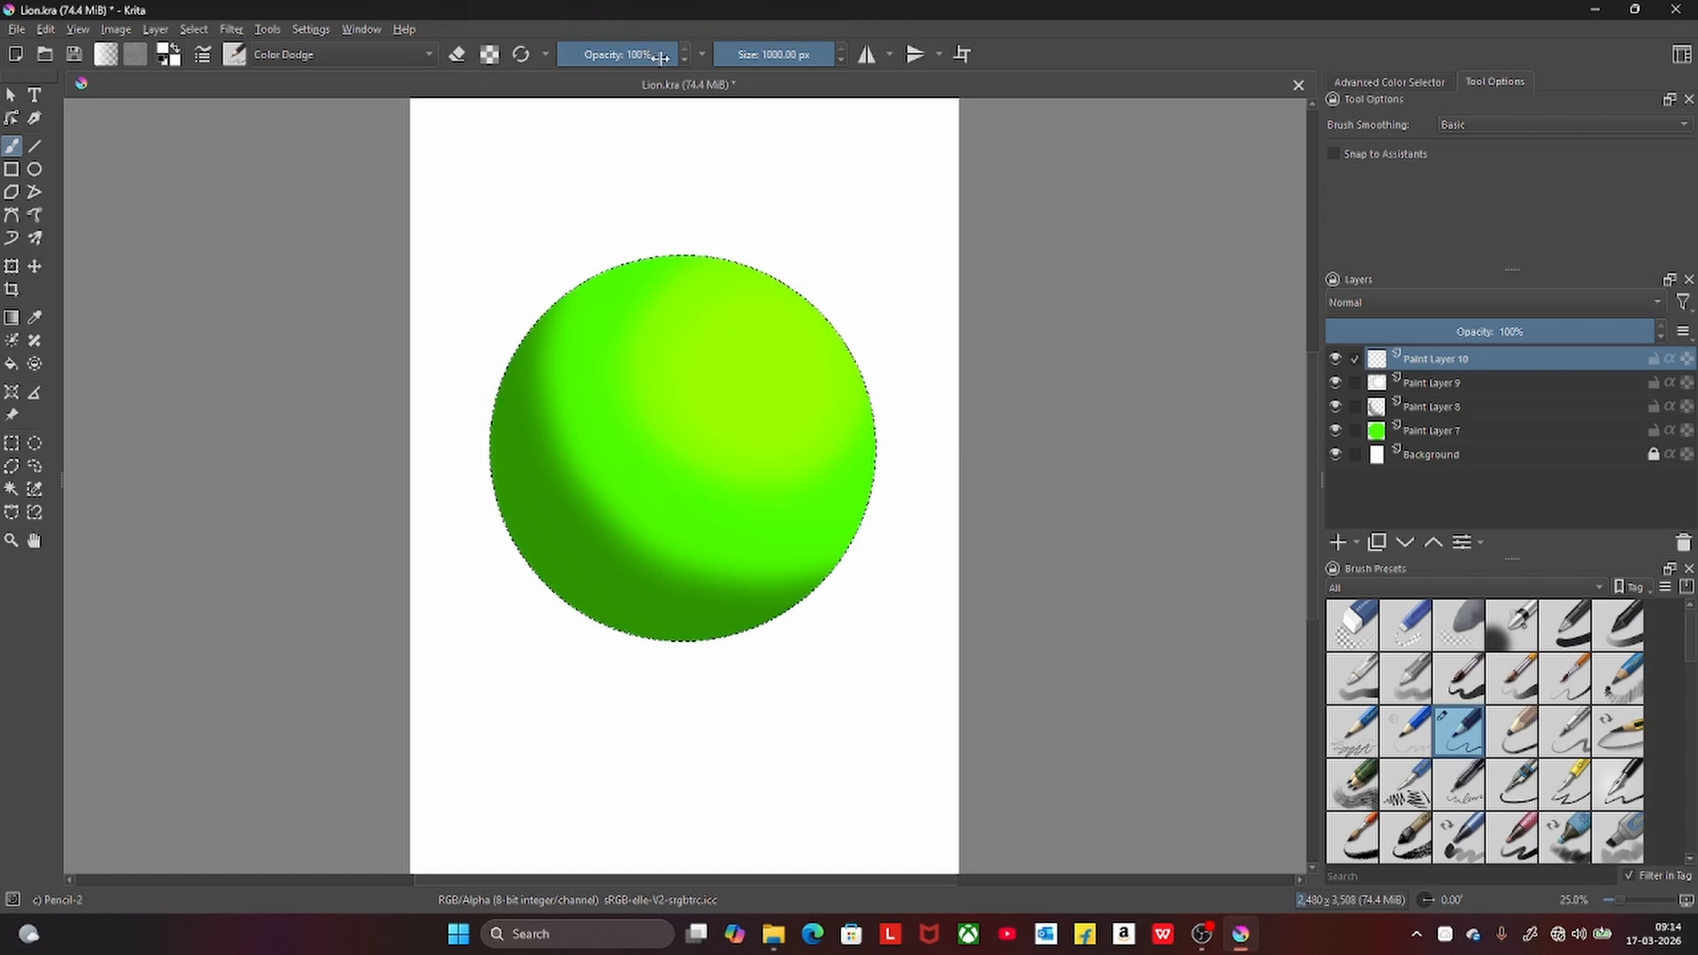
pyautogui.moveTo(659, 57); pyautogui.dragTo(580, 57)
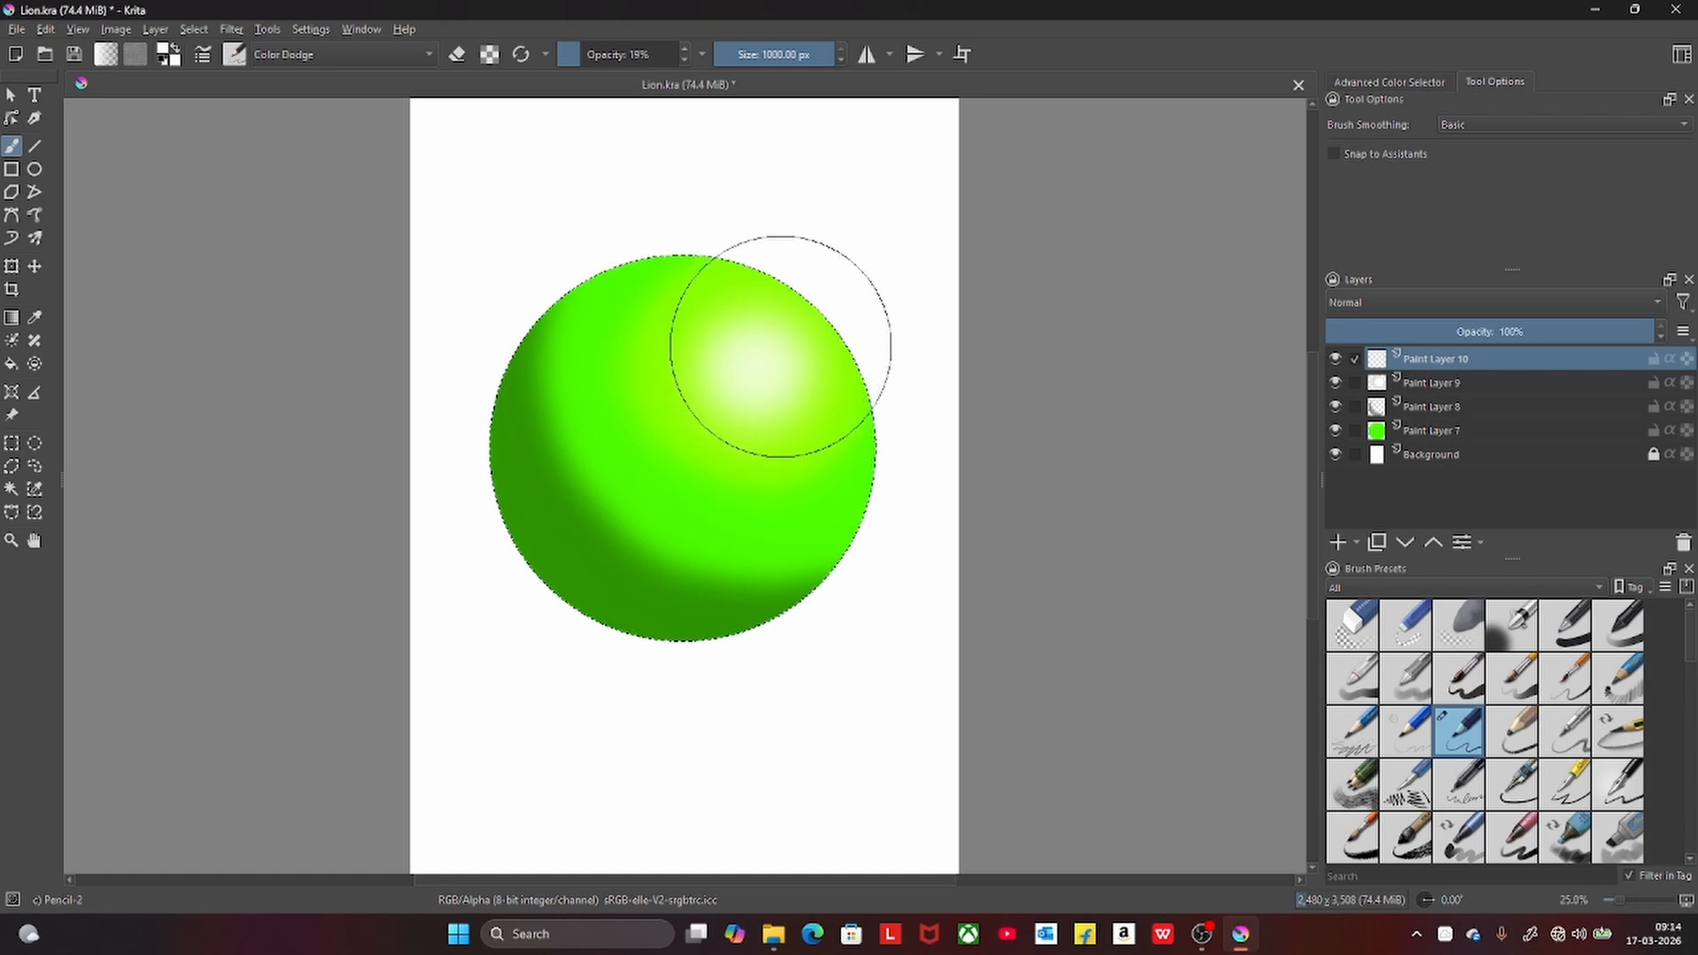
pyautogui.click(750, 361)
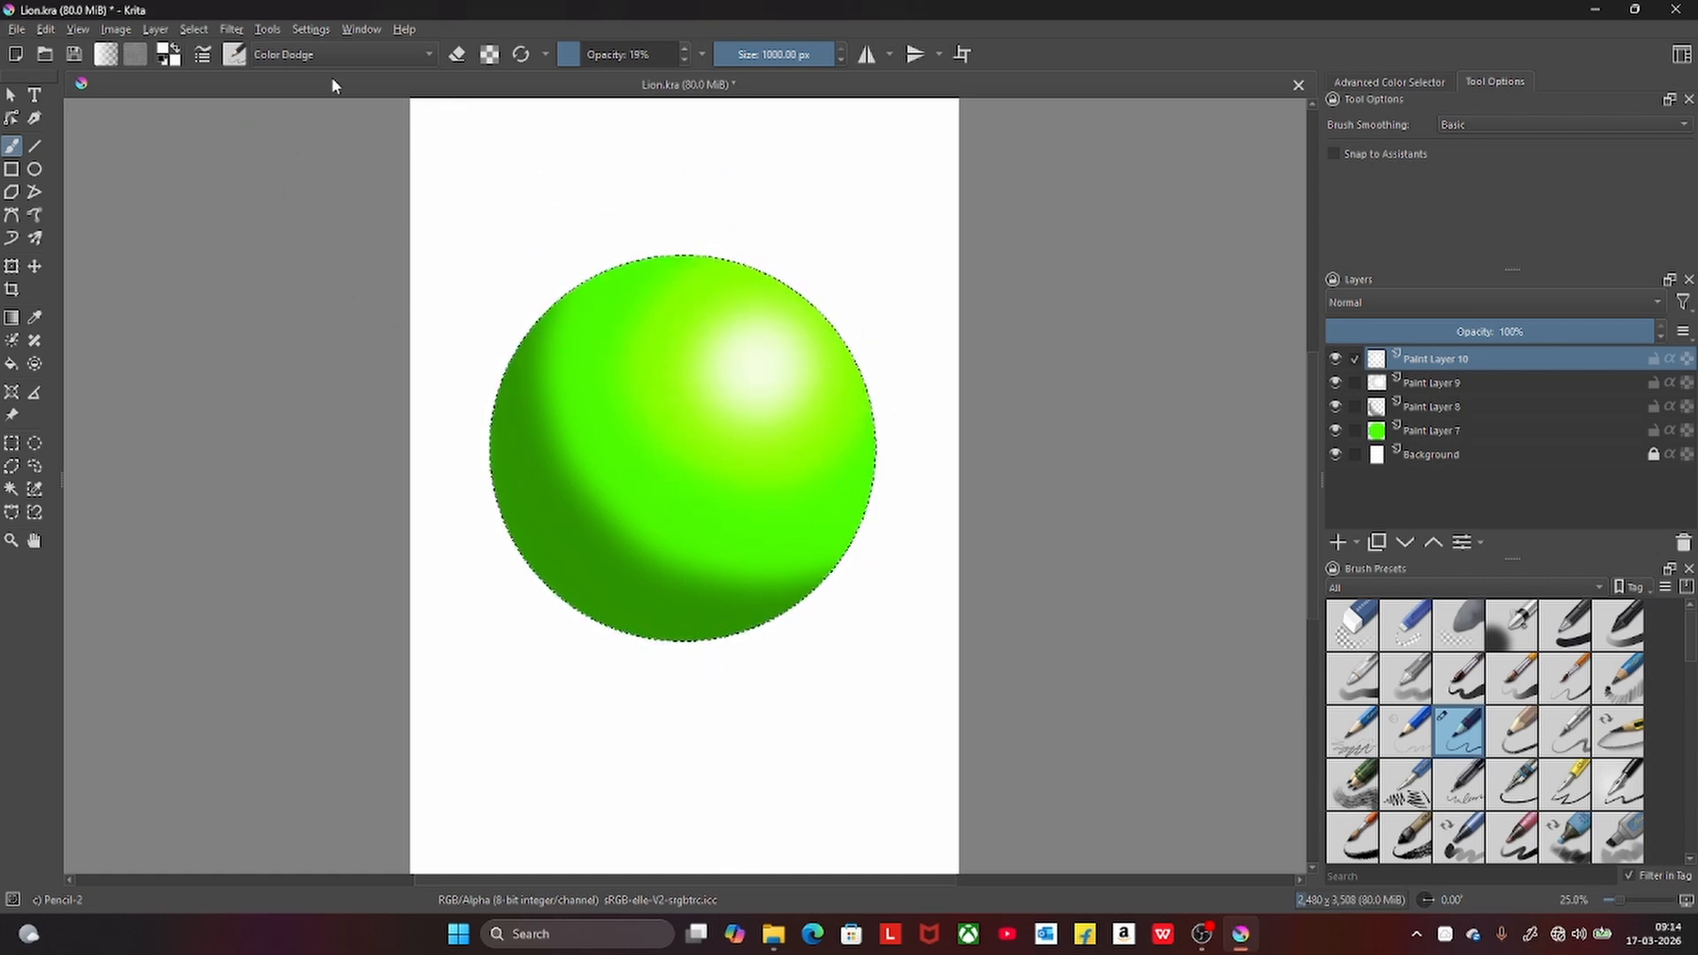
# - Add another paint layer above the bright highlight and set its blending mode to Color Dodge
pyautogui.click(340, 54)
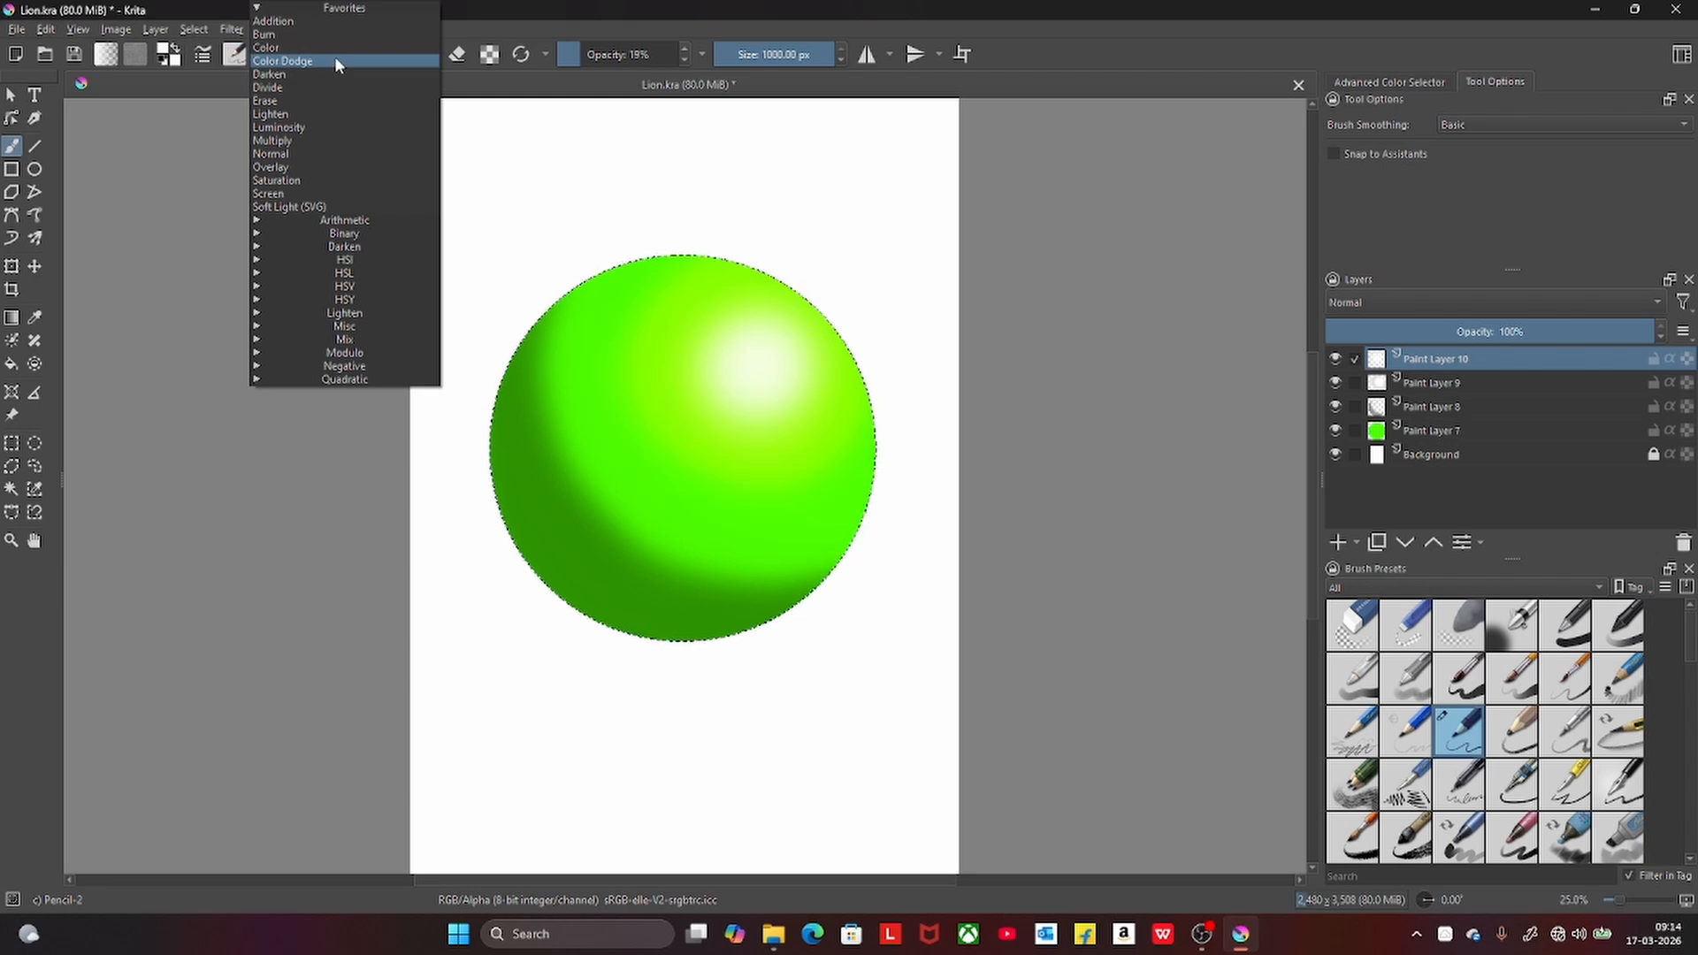
pyautogui.click(335, 49)
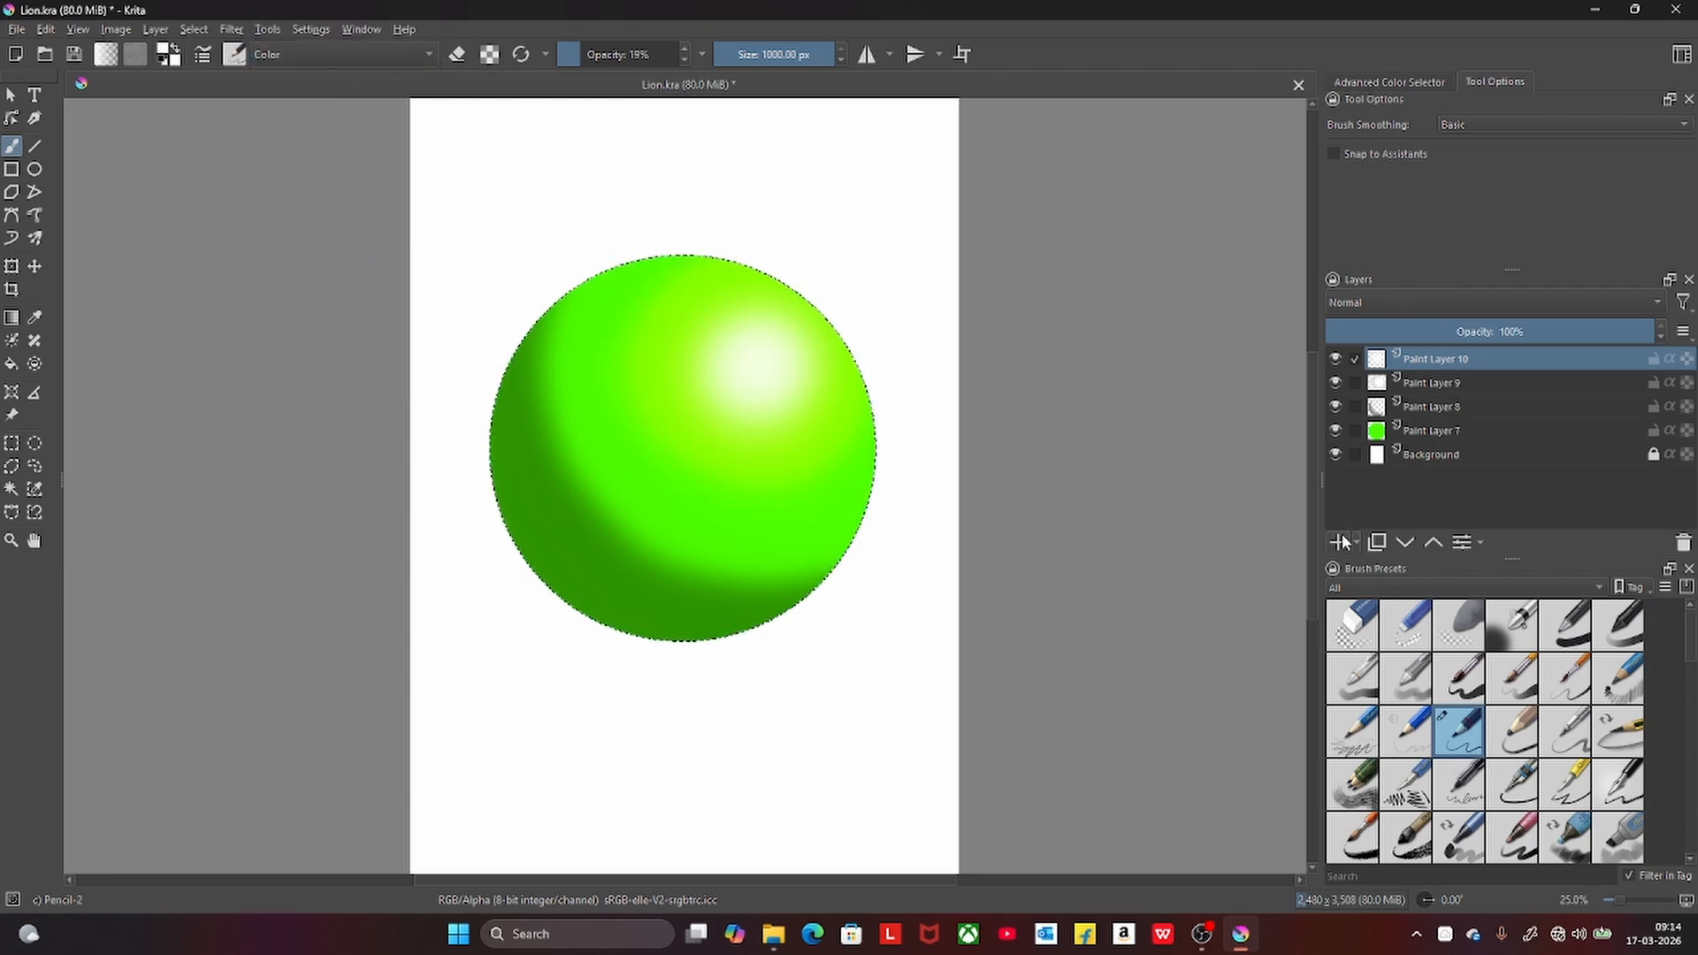
pyautogui.click(1469, 303)
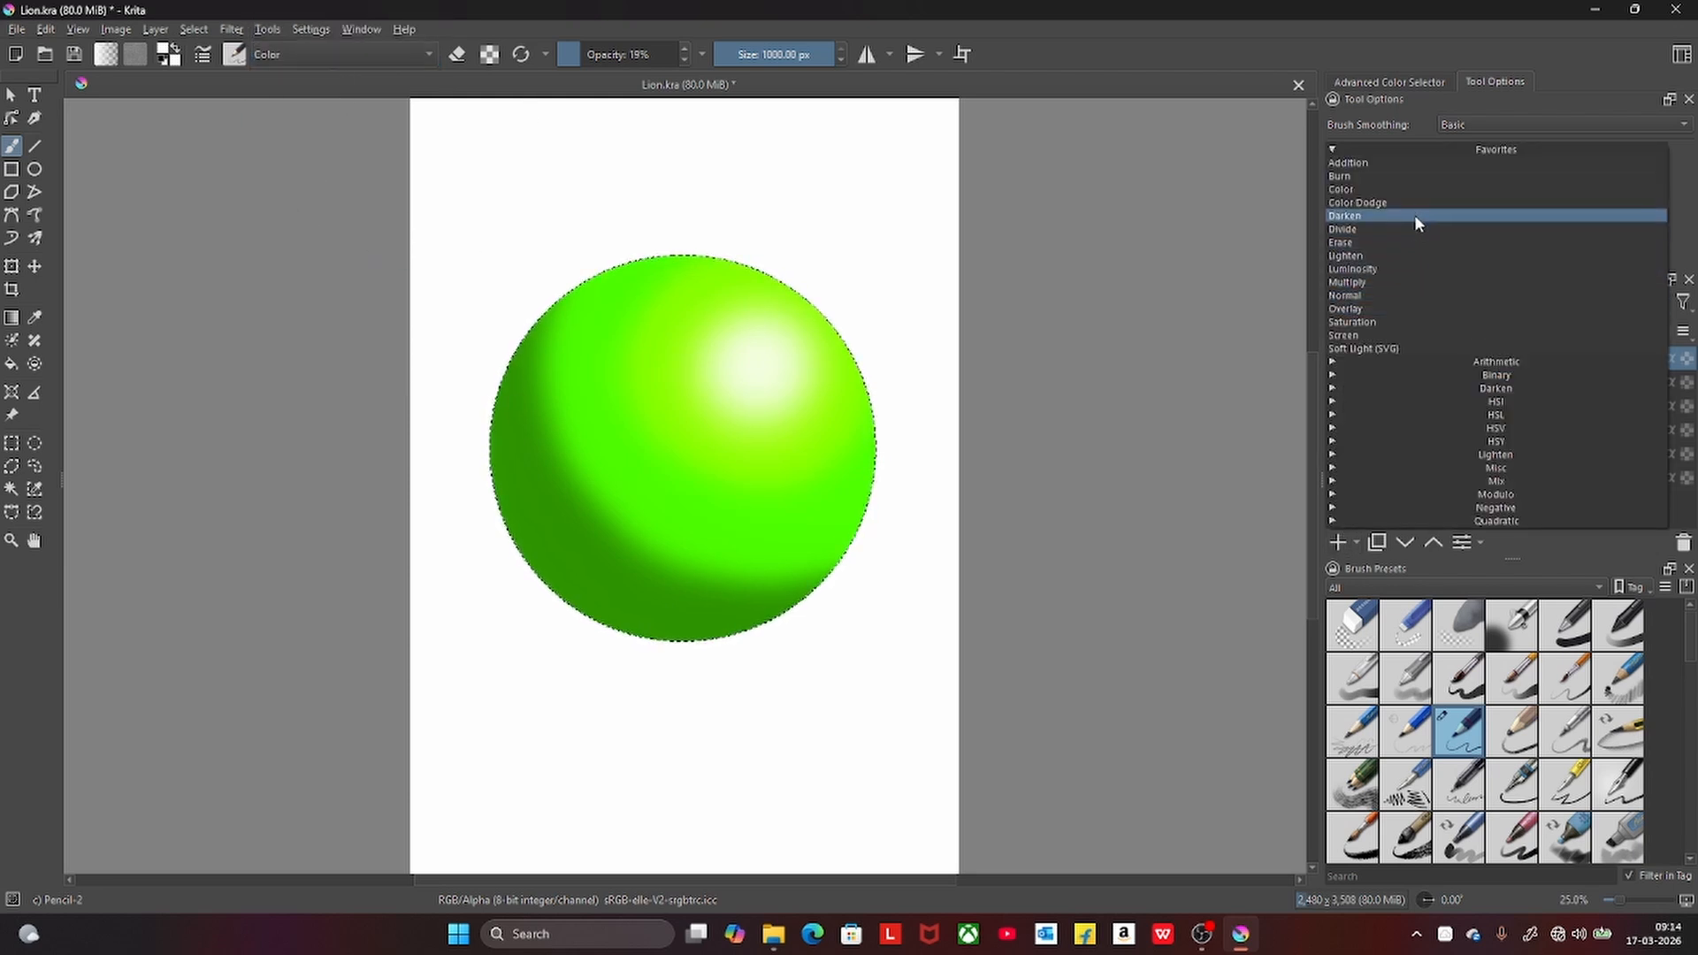
pyautogui.press('Up')
pyautogui.press('Return')
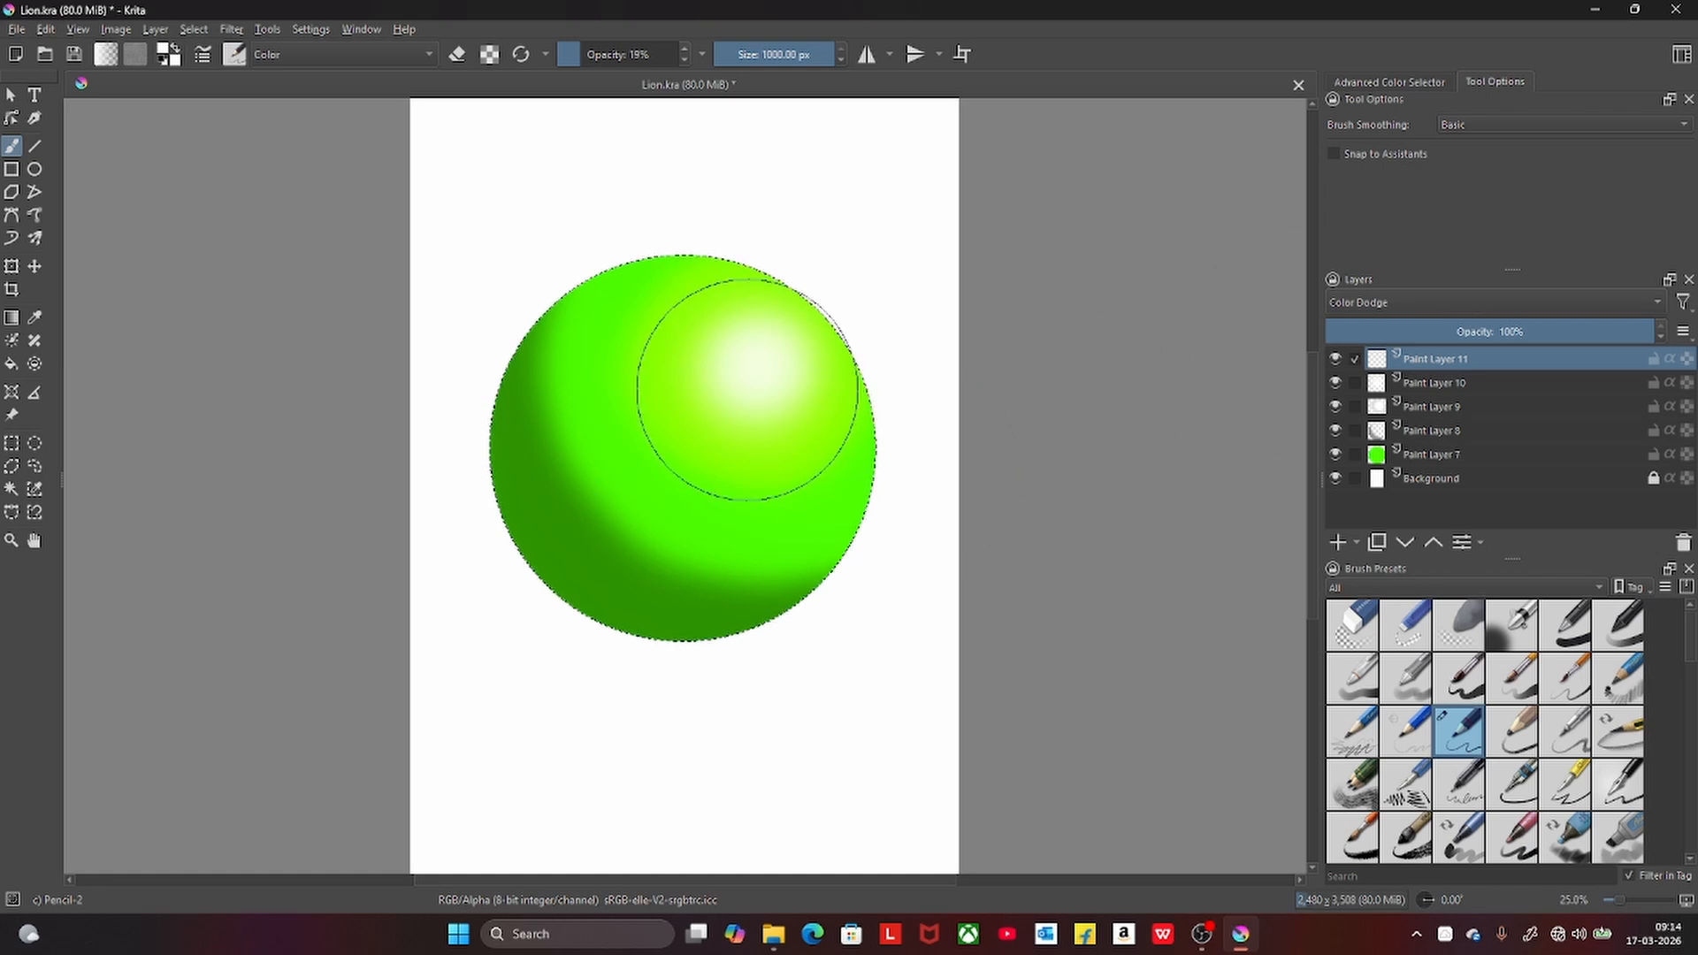
# - Try painting a wider glow over the highlight on Paint Layer 11 with the brush in Color Dodge mode
pyautogui.click(338, 56)
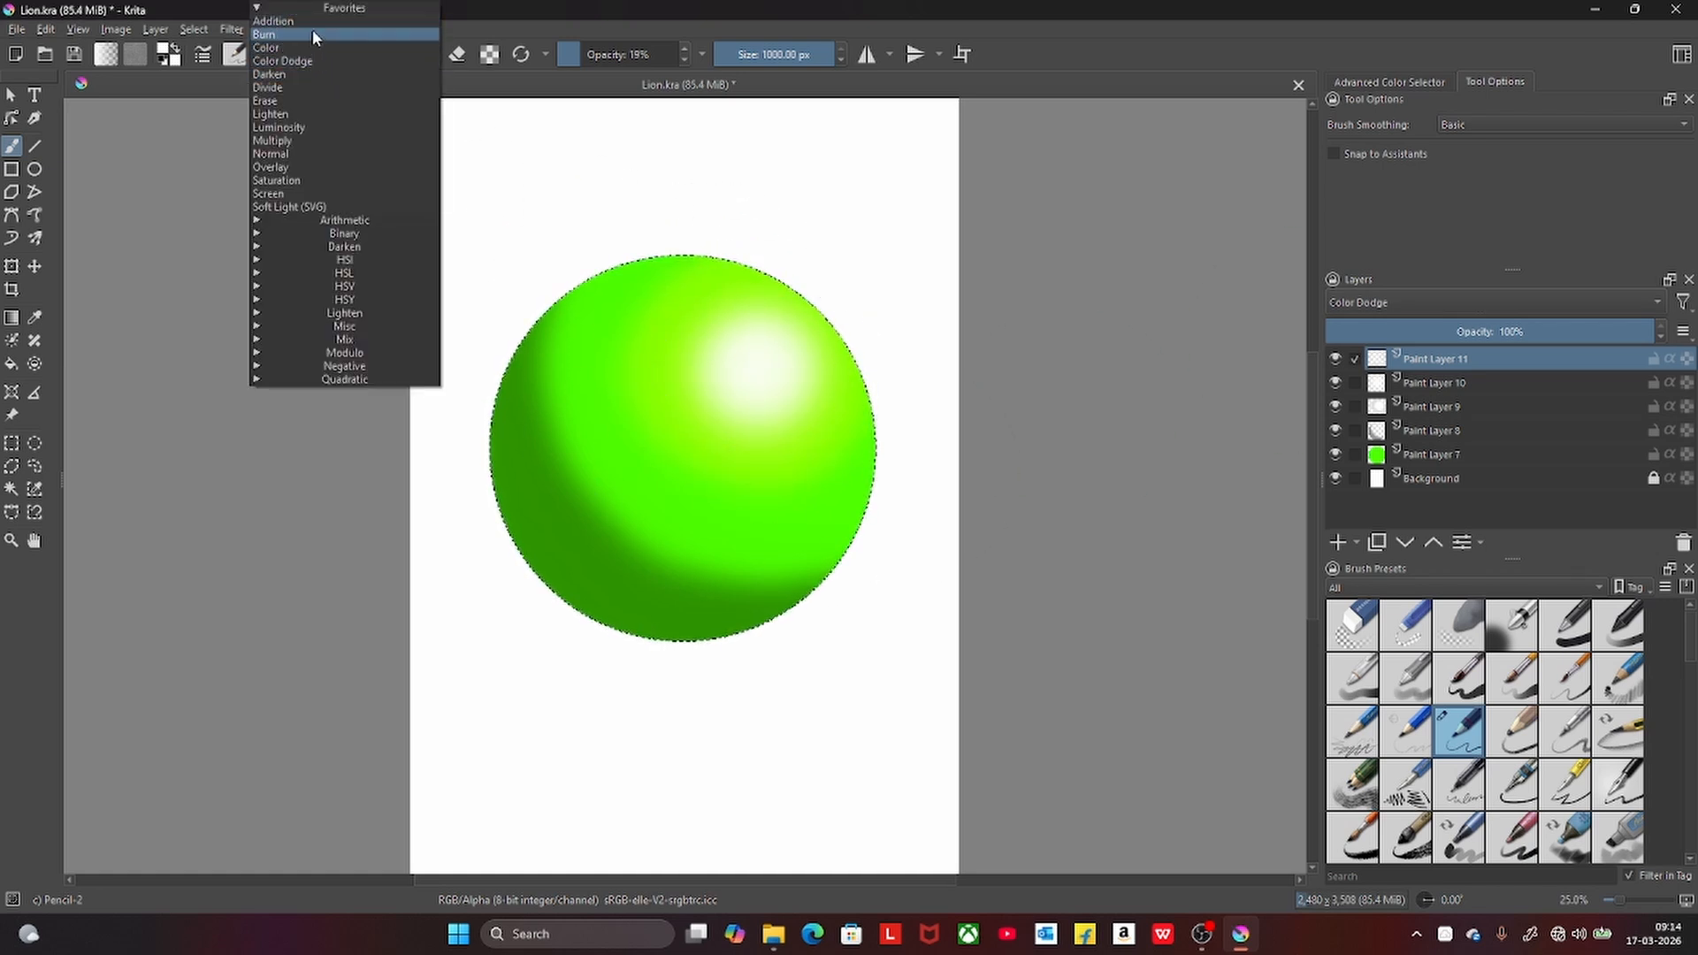
pyautogui.click(311, 61)
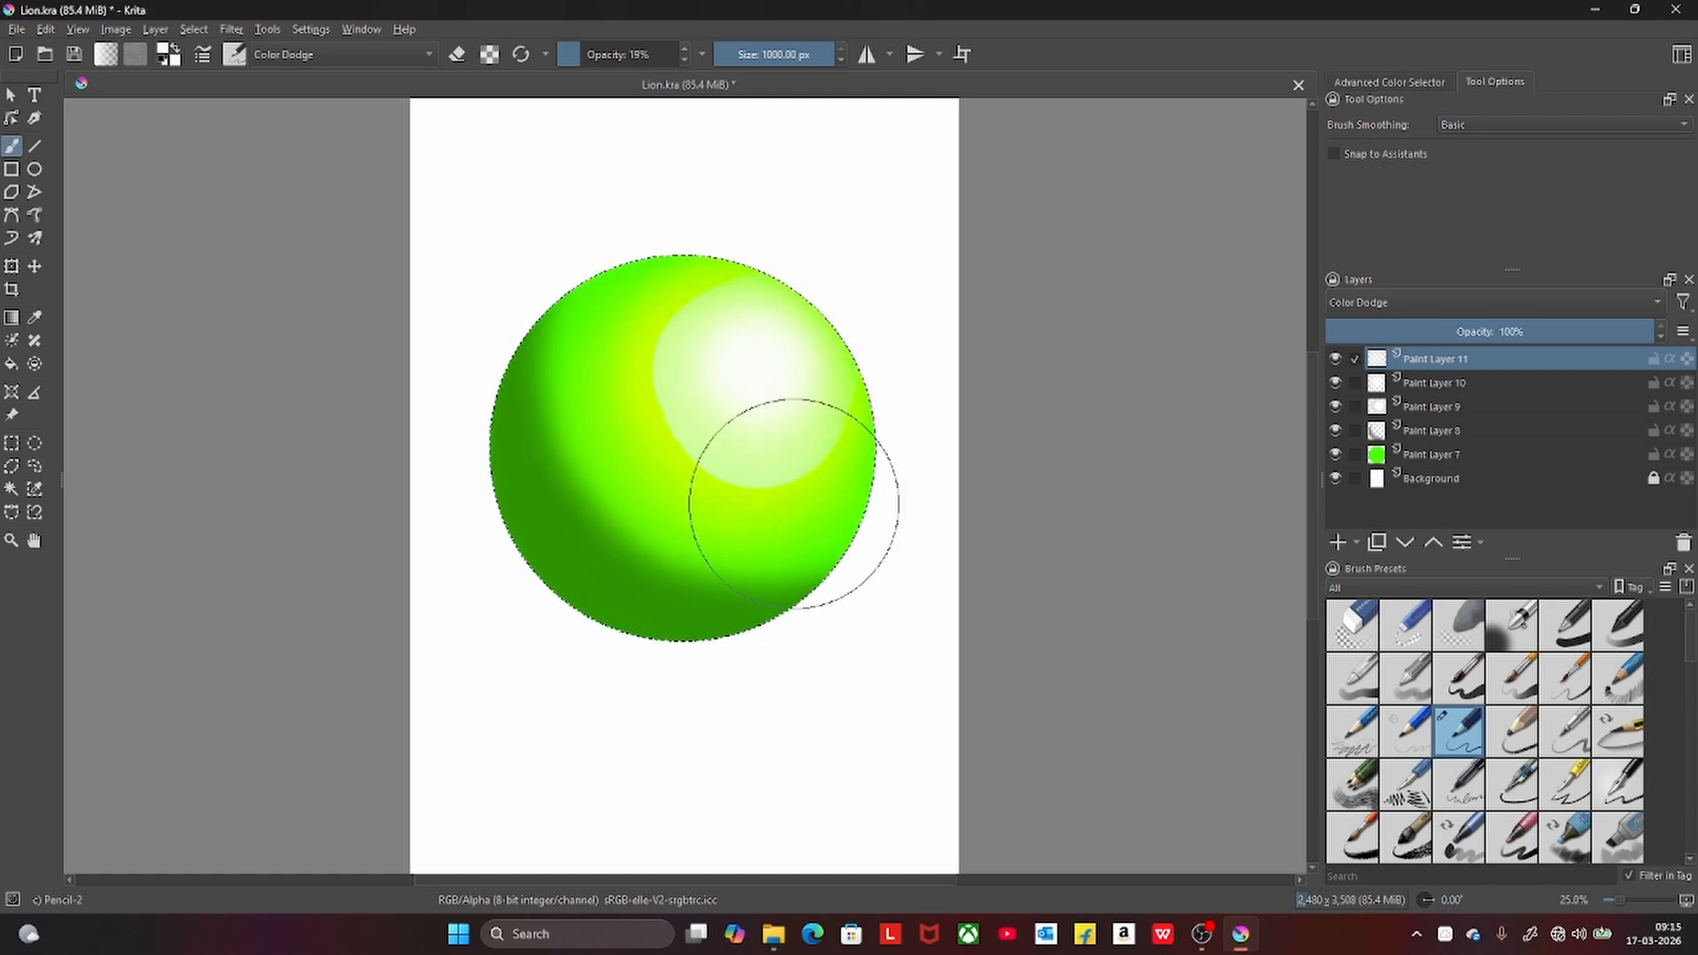
pyautogui.keyDown('ctrl'); pyautogui.click(845, 487); pyautogui.keyUp('ctrl')
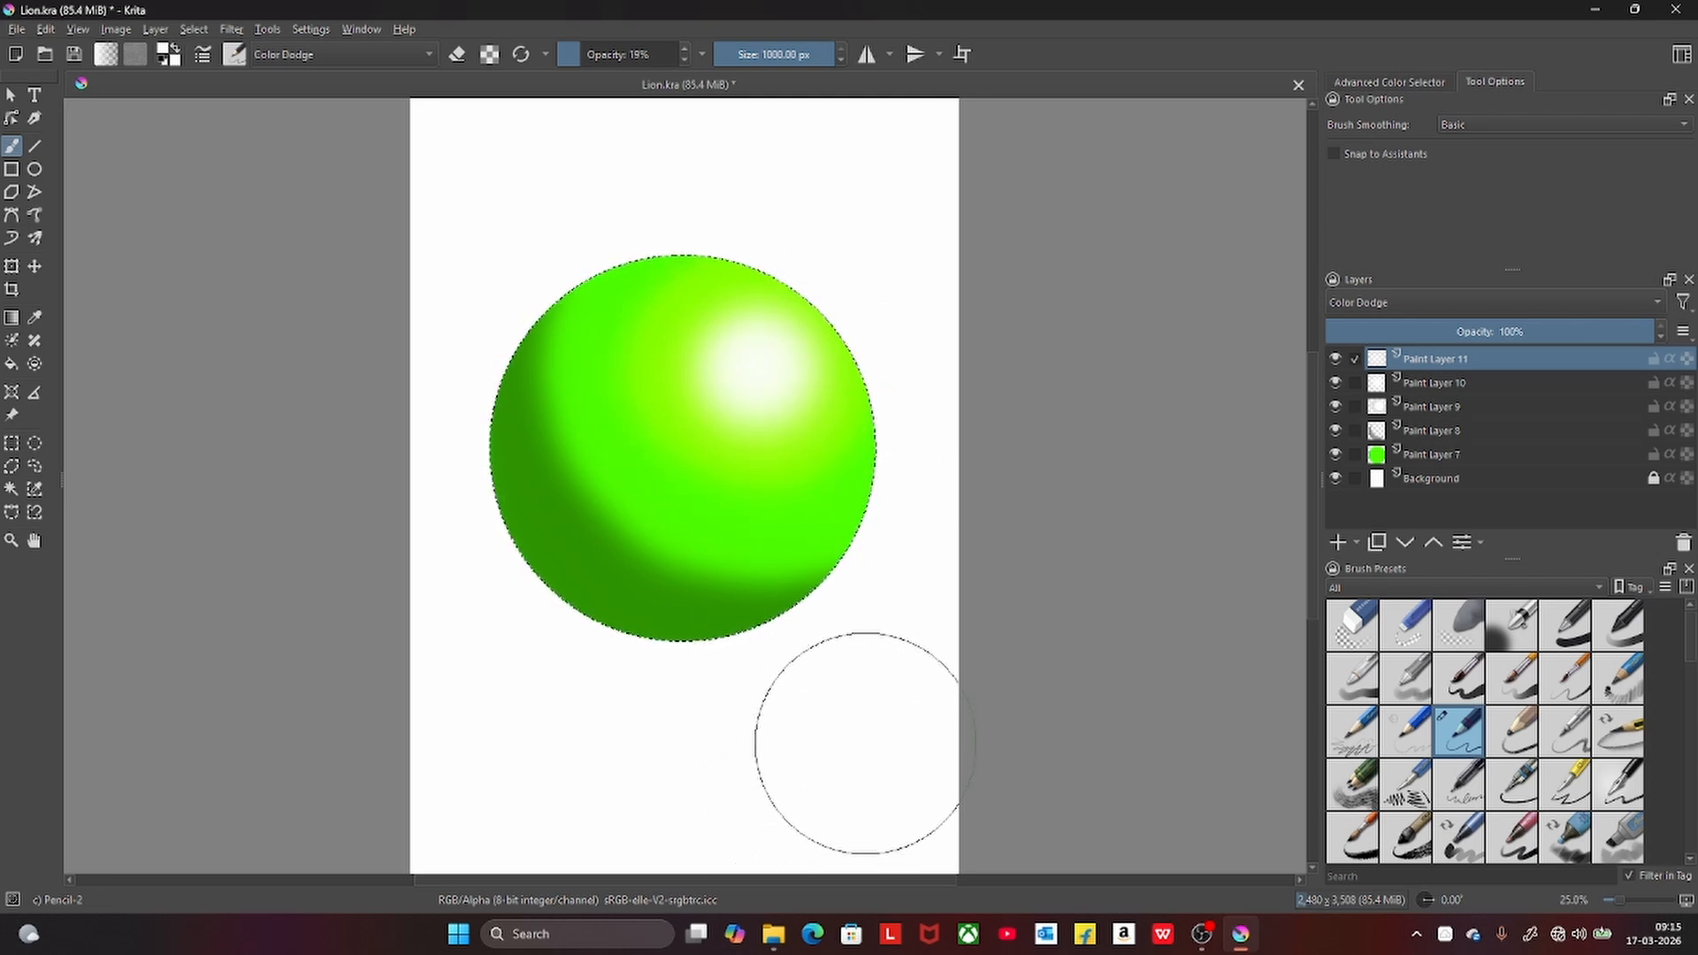
# - Clear the circular selection, scale Paint Layers 7 to 11 down together and place the sphere right of the page's centre
pyautogui.click(194, 29)
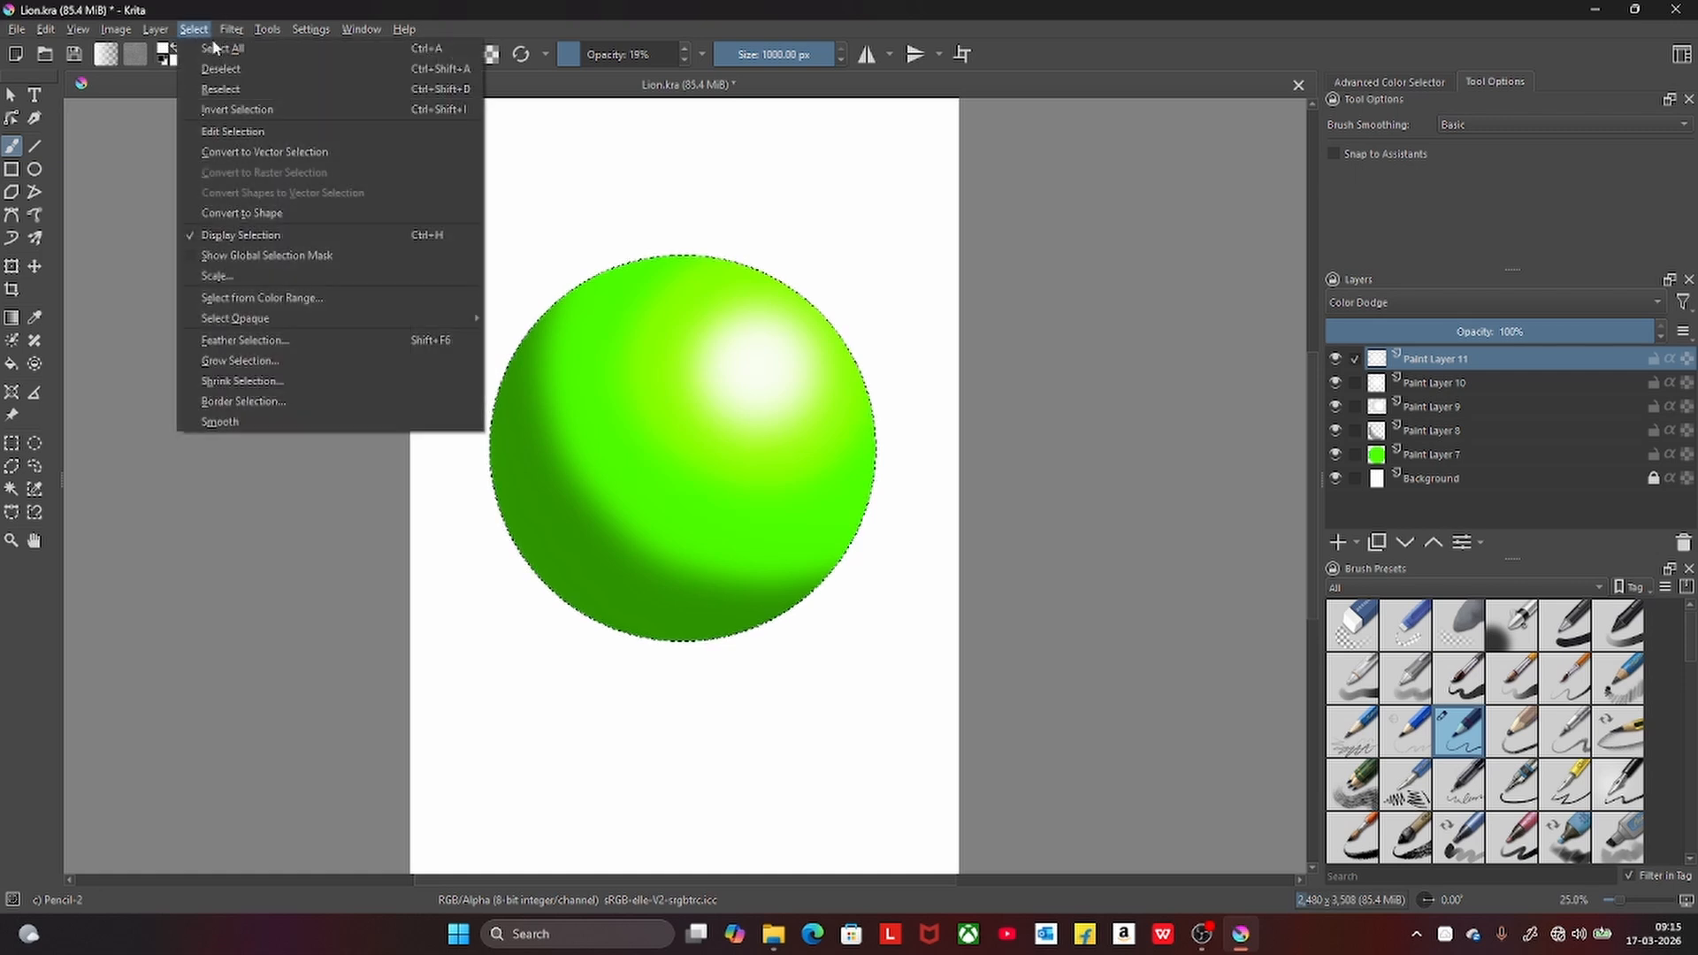
pyautogui.click(221, 69)
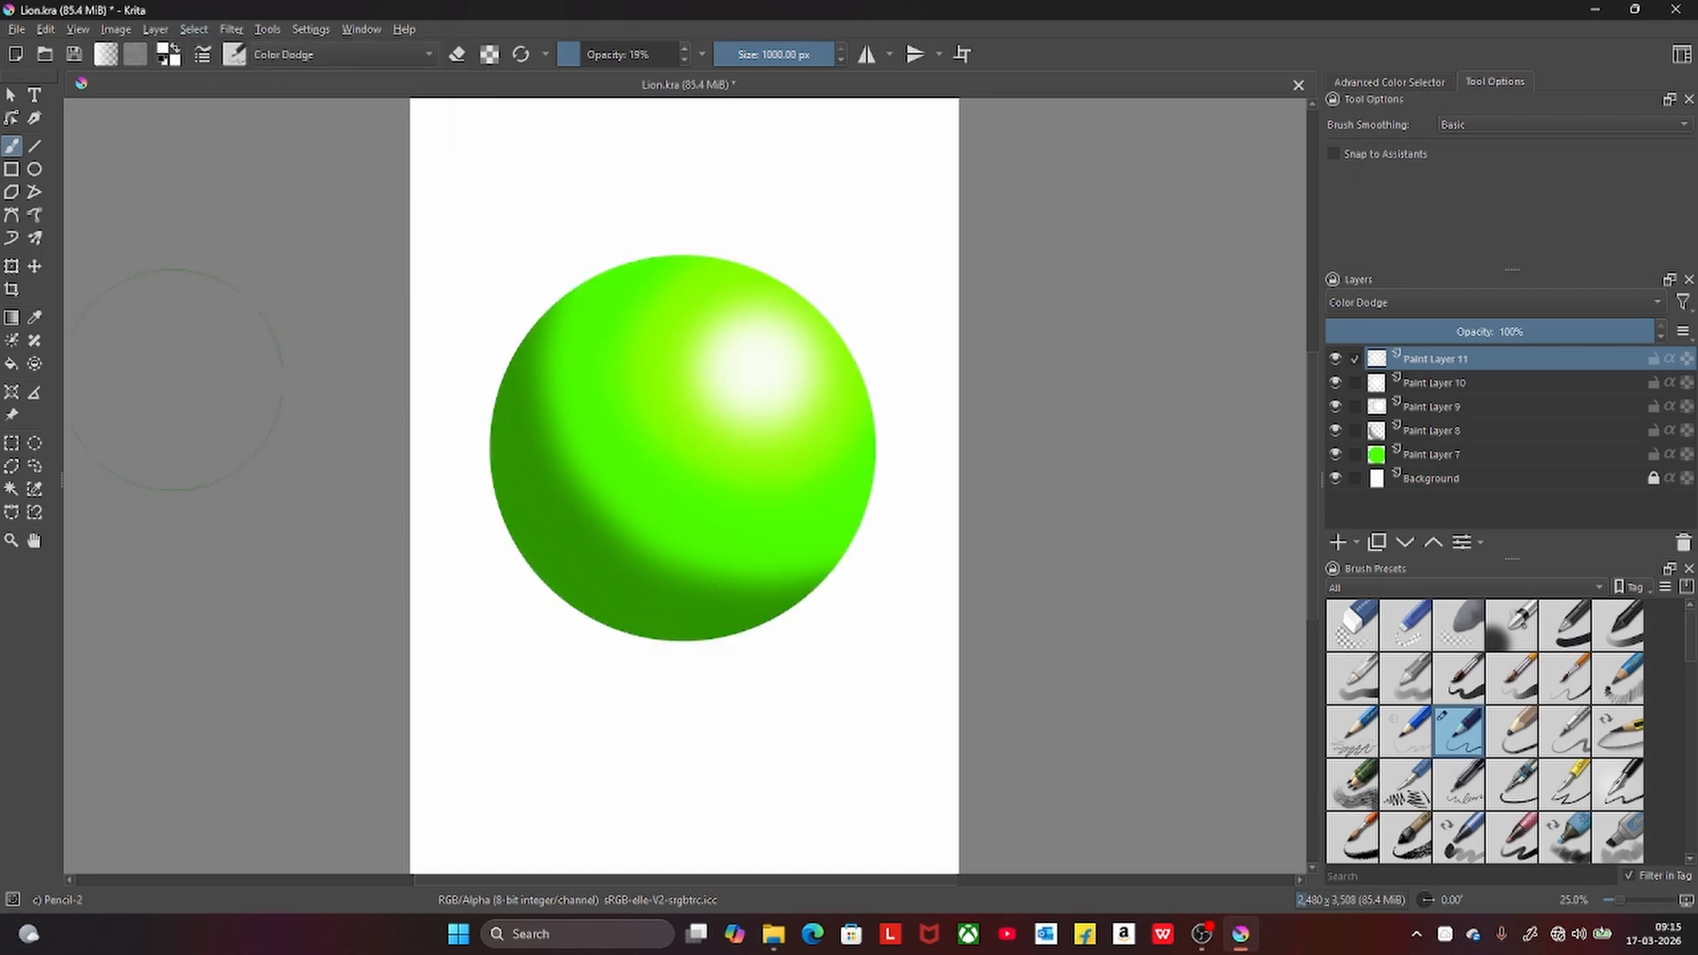
pyautogui.click(15, 267)
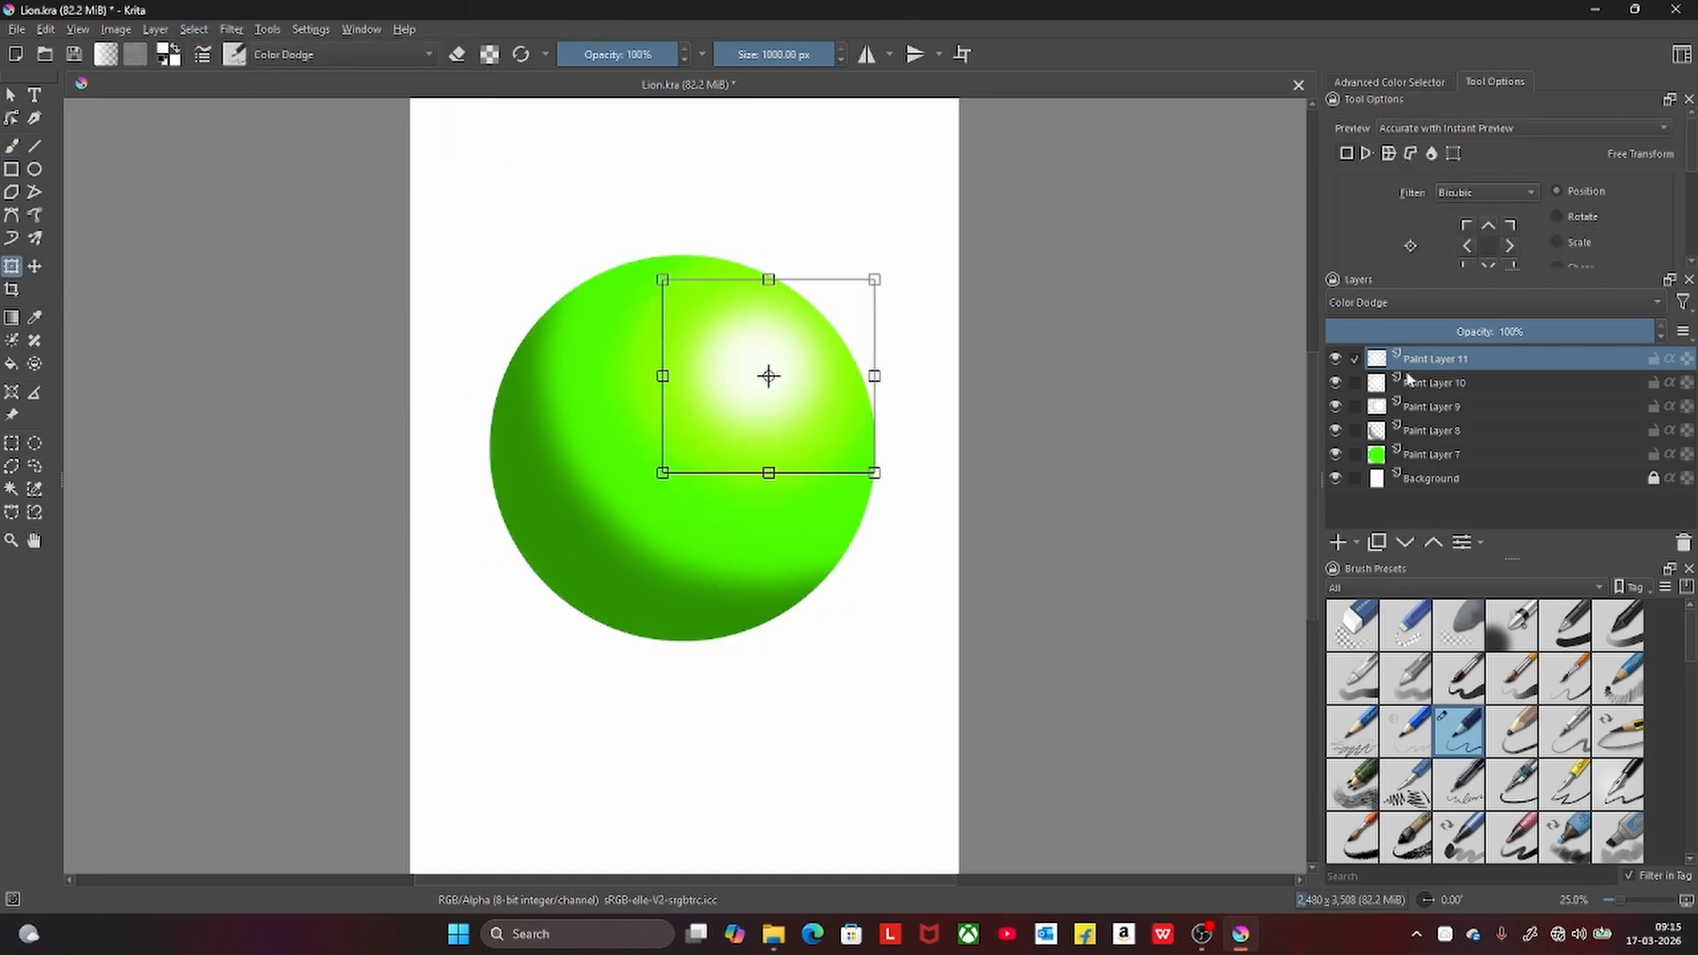
pyautogui.click(1461, 456)
pyautogui.keyDown('shift'); pyautogui.click(1459, 359); pyautogui.keyUp('shift')
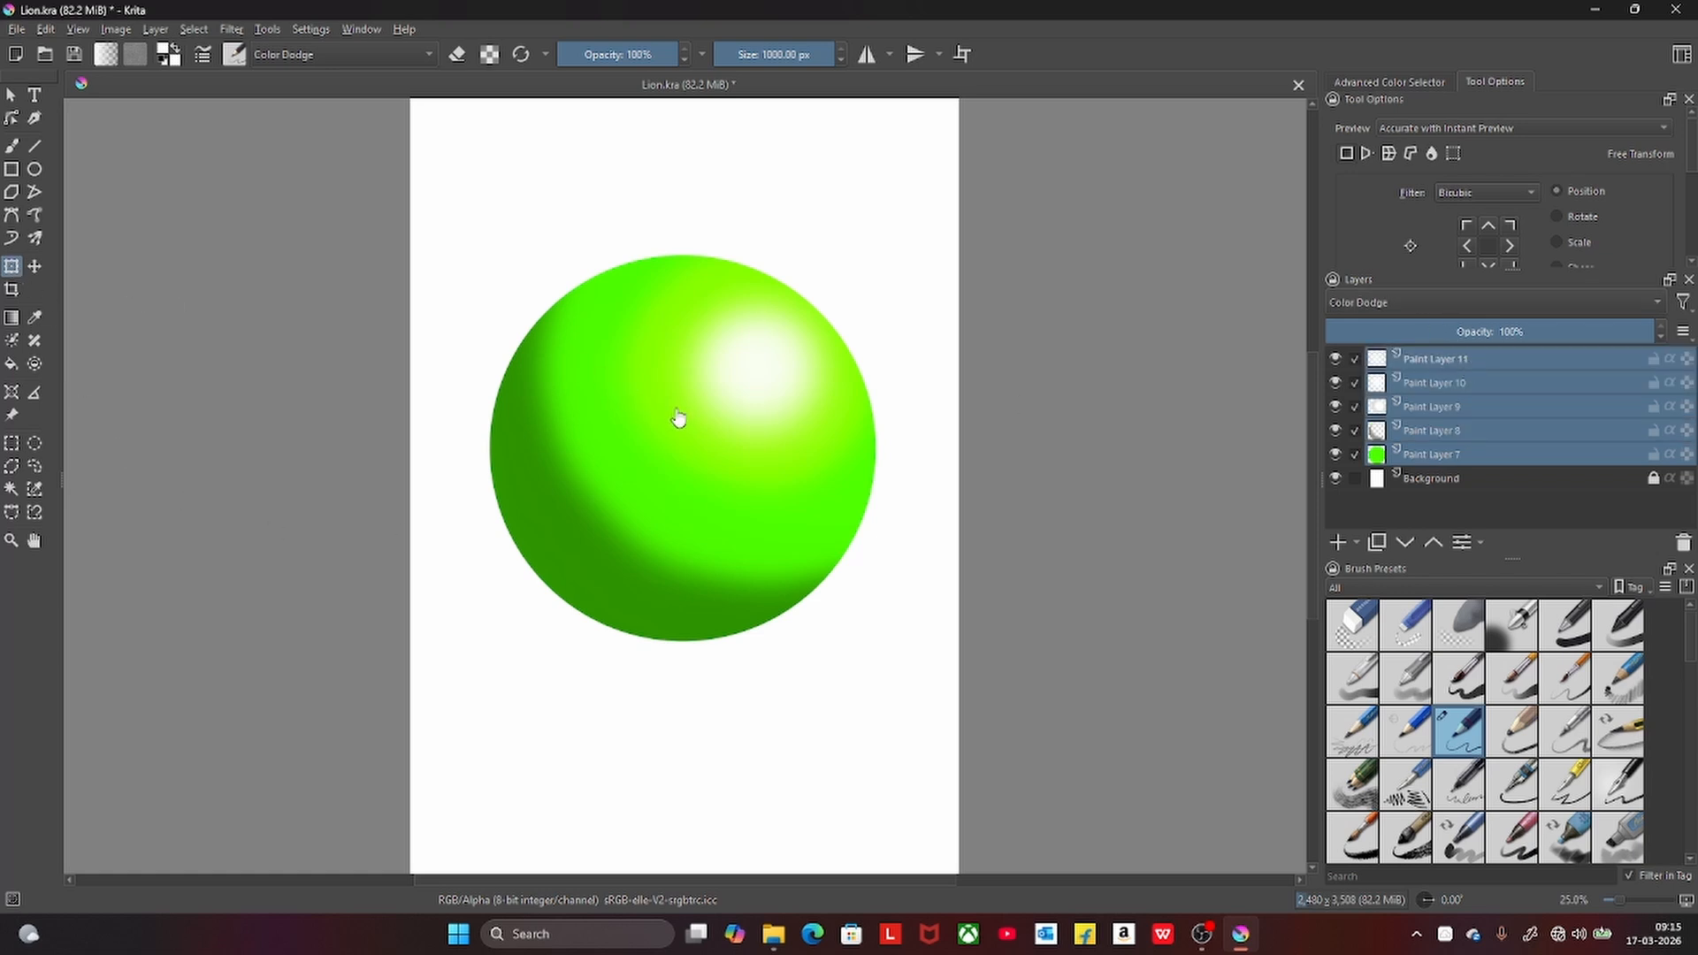
pyautogui.moveTo(876, 256); pyautogui.dragTo(764, 480)
pyautogui.moveTo(640, 583); pyautogui.dragTo(788, 475)
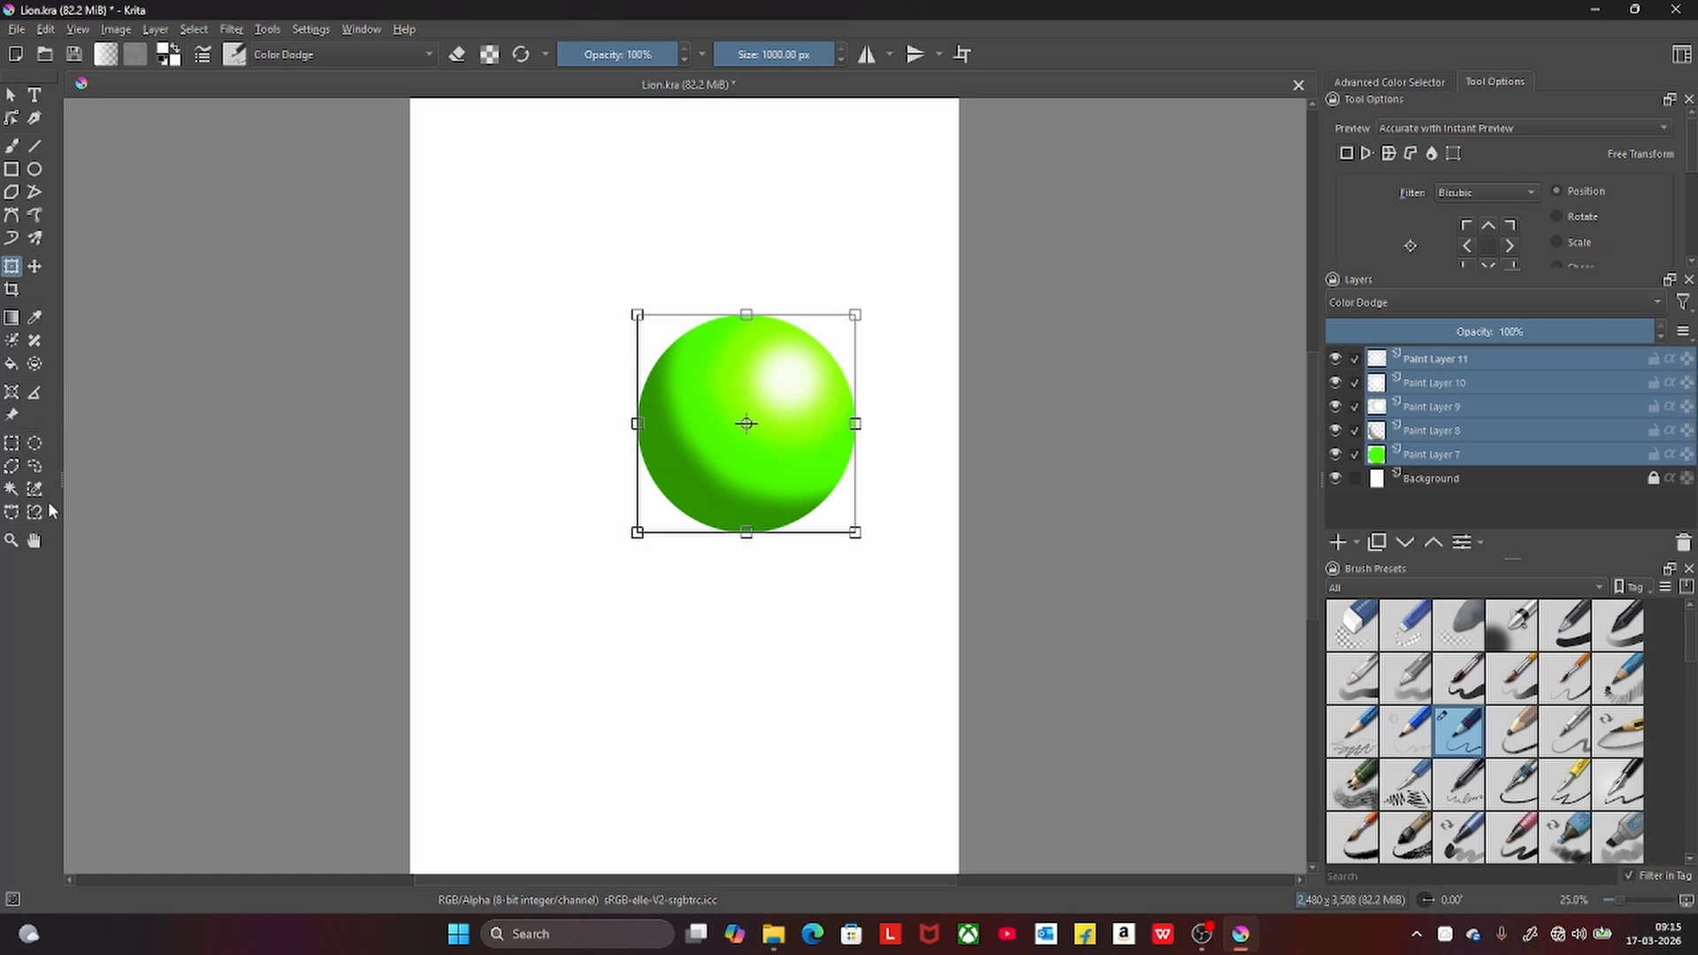
# - Add a paint layer above the Background and draw a flat black ellipse about 1,484 by 210 px below the sphere's left side
pyautogui.click(35, 466)
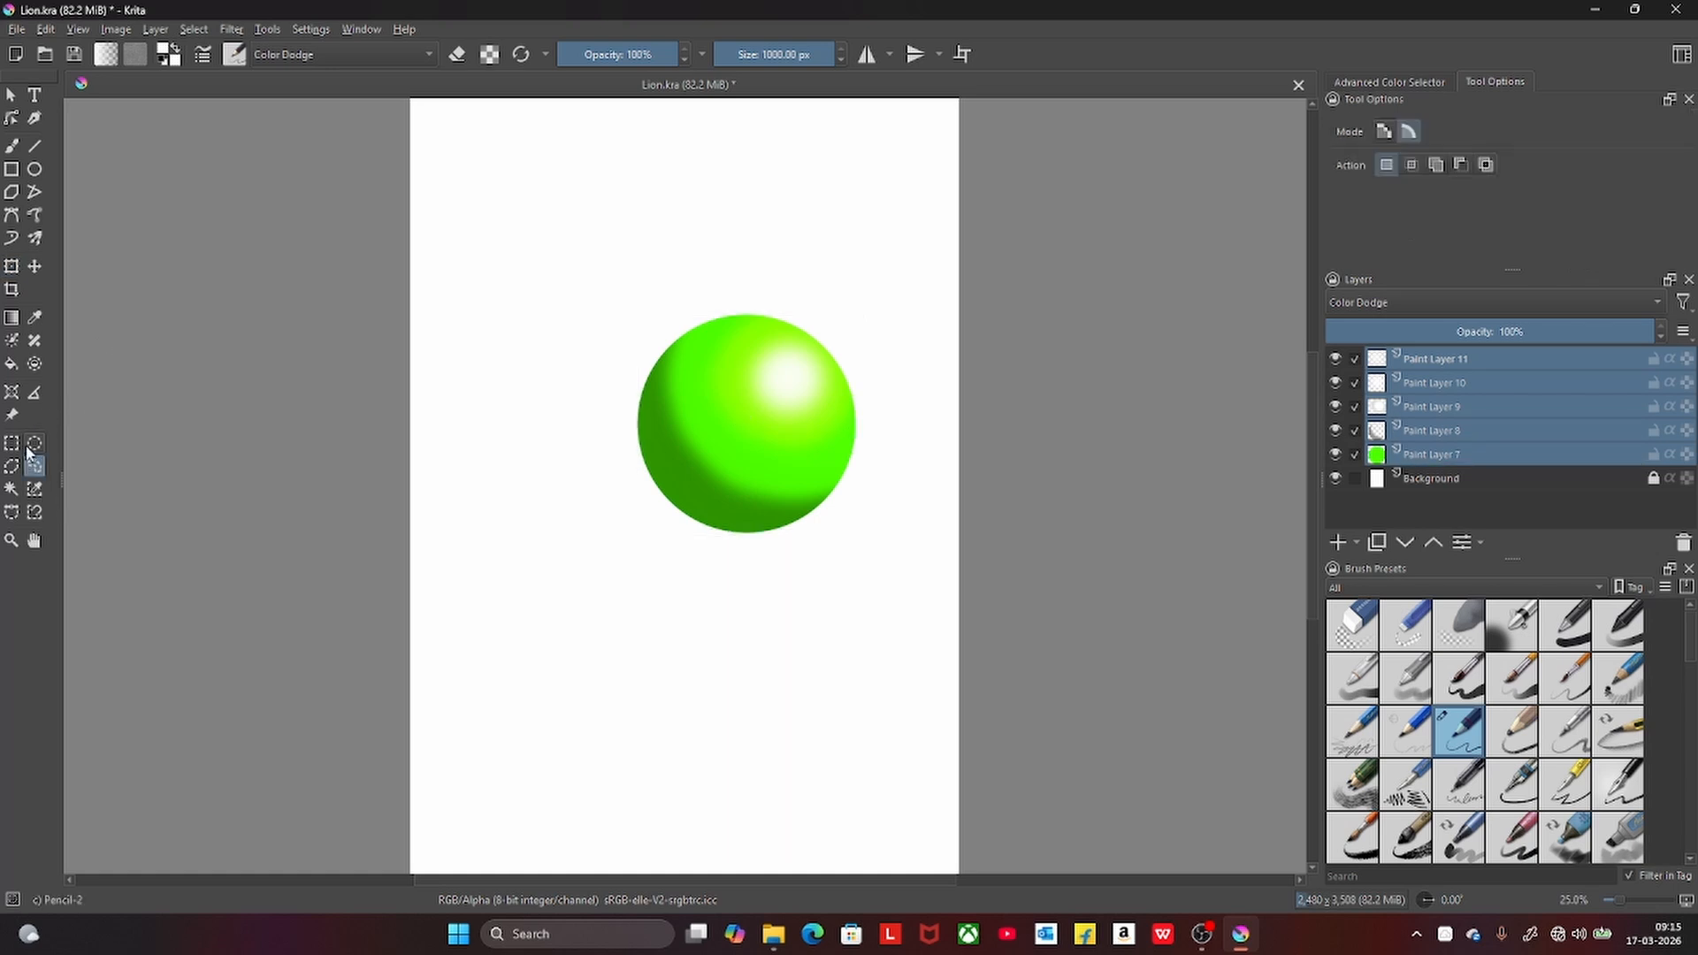
pyautogui.click(34, 171)
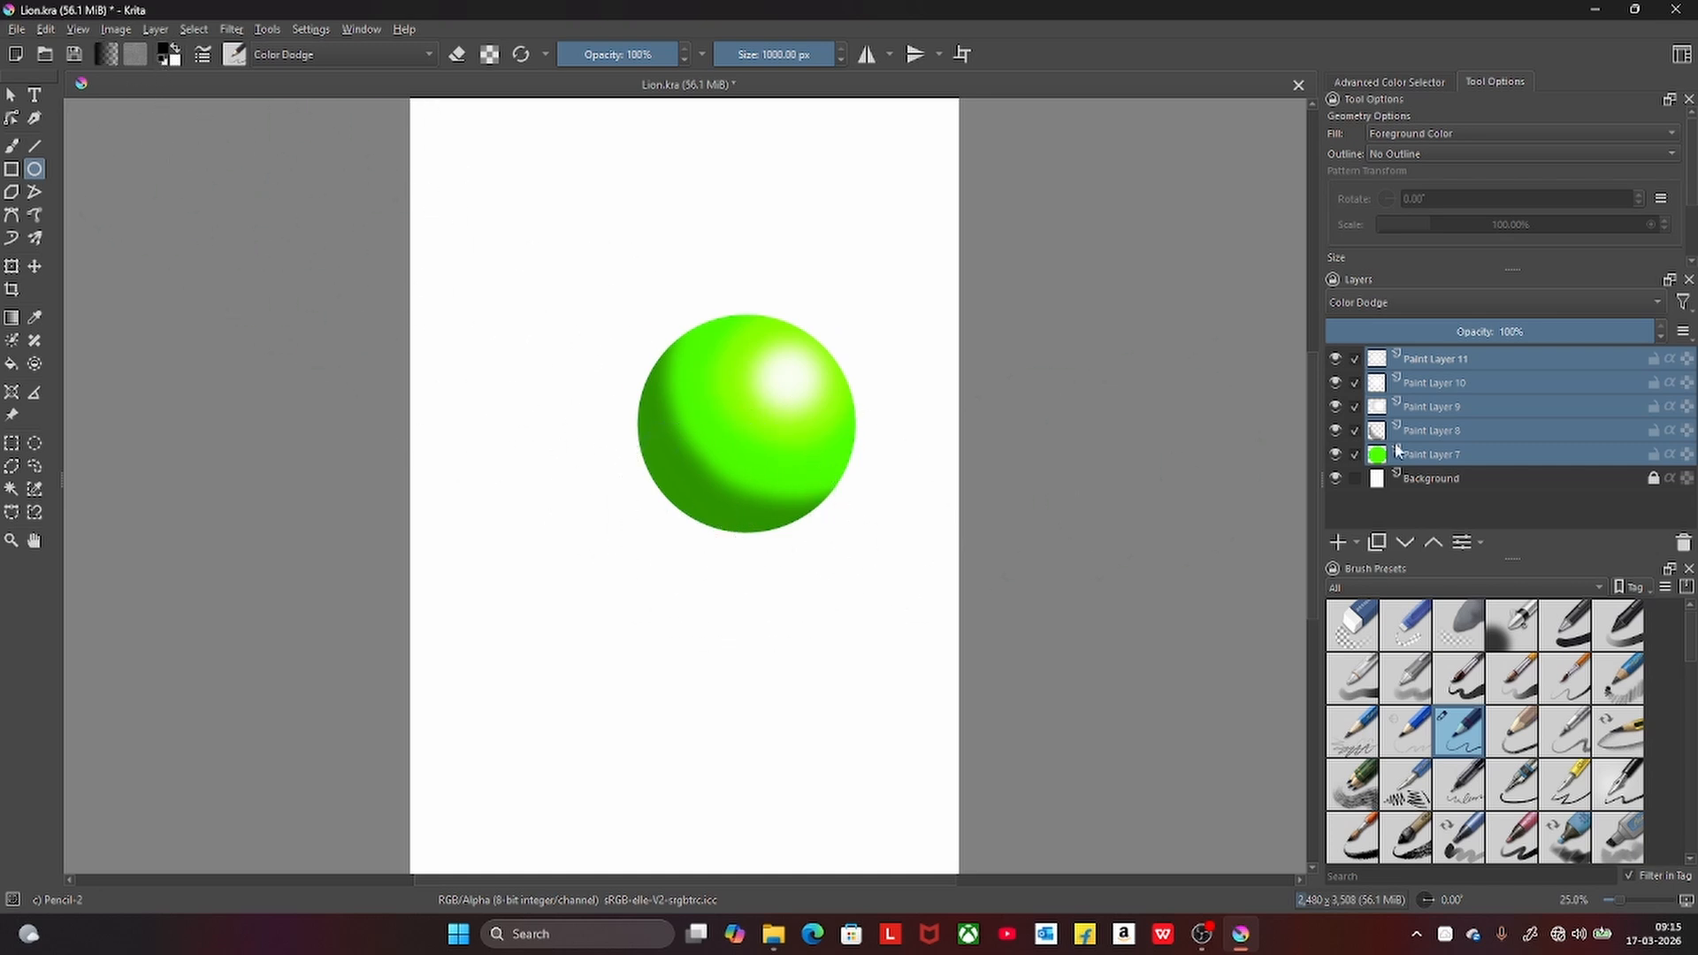
pyautogui.click(1450, 479)
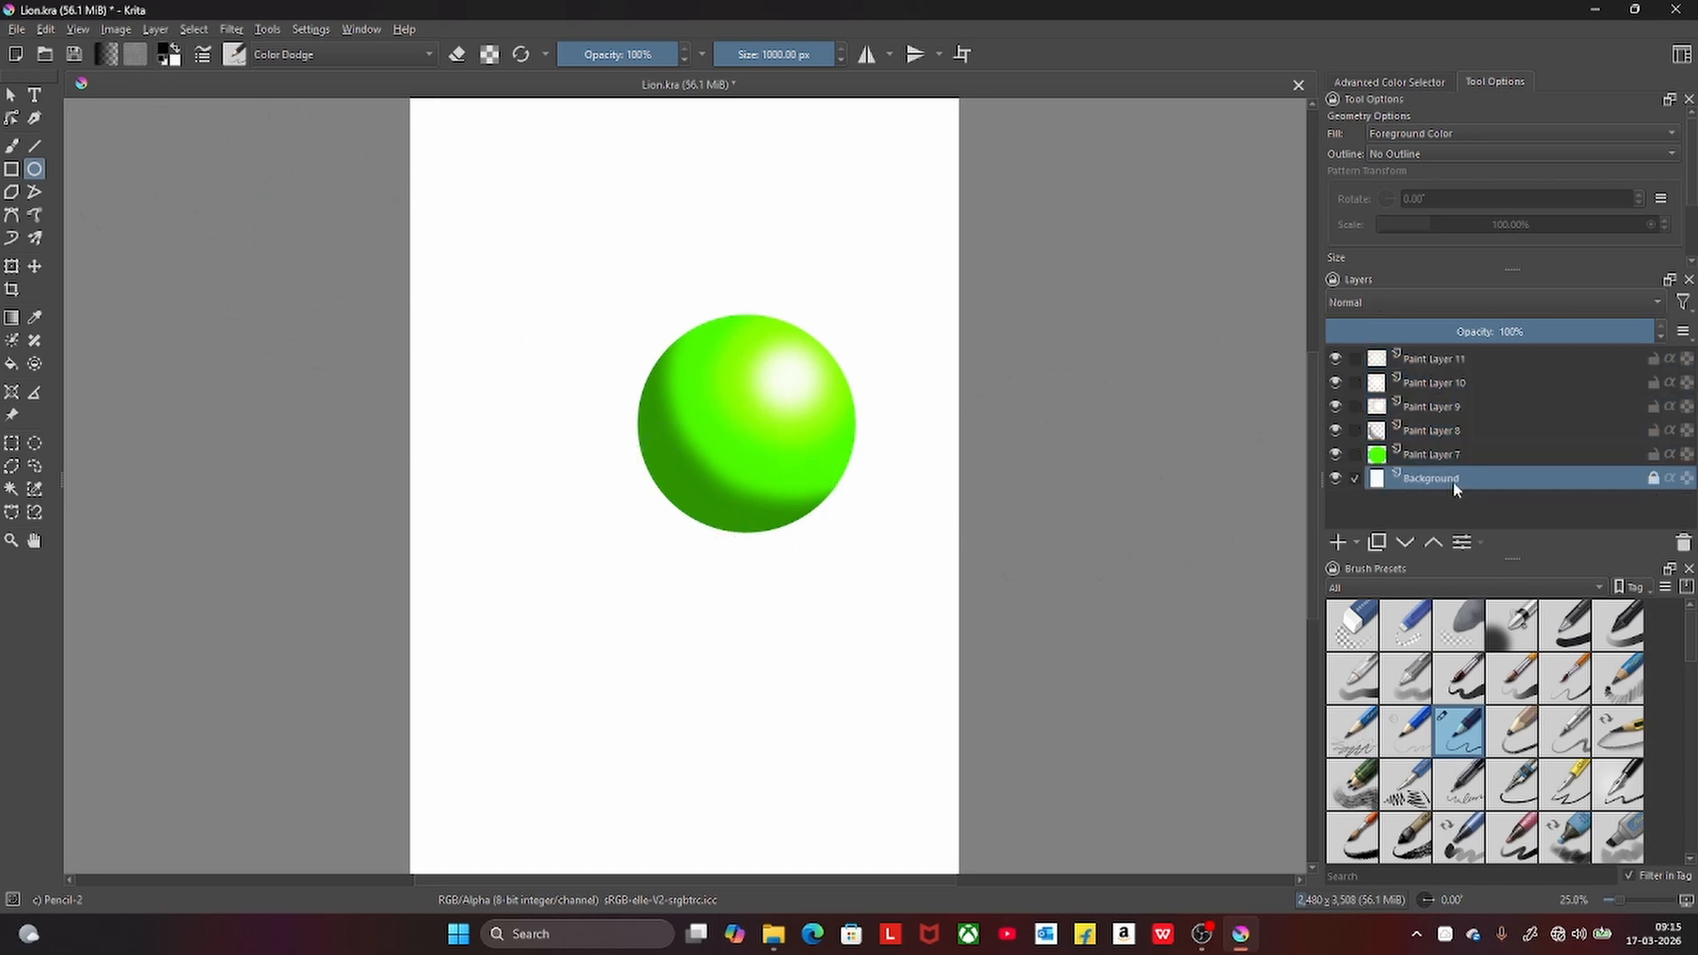
pyautogui.click(1338, 543)
pyautogui.moveTo(747, 532); pyautogui.dragTo(420, 578)
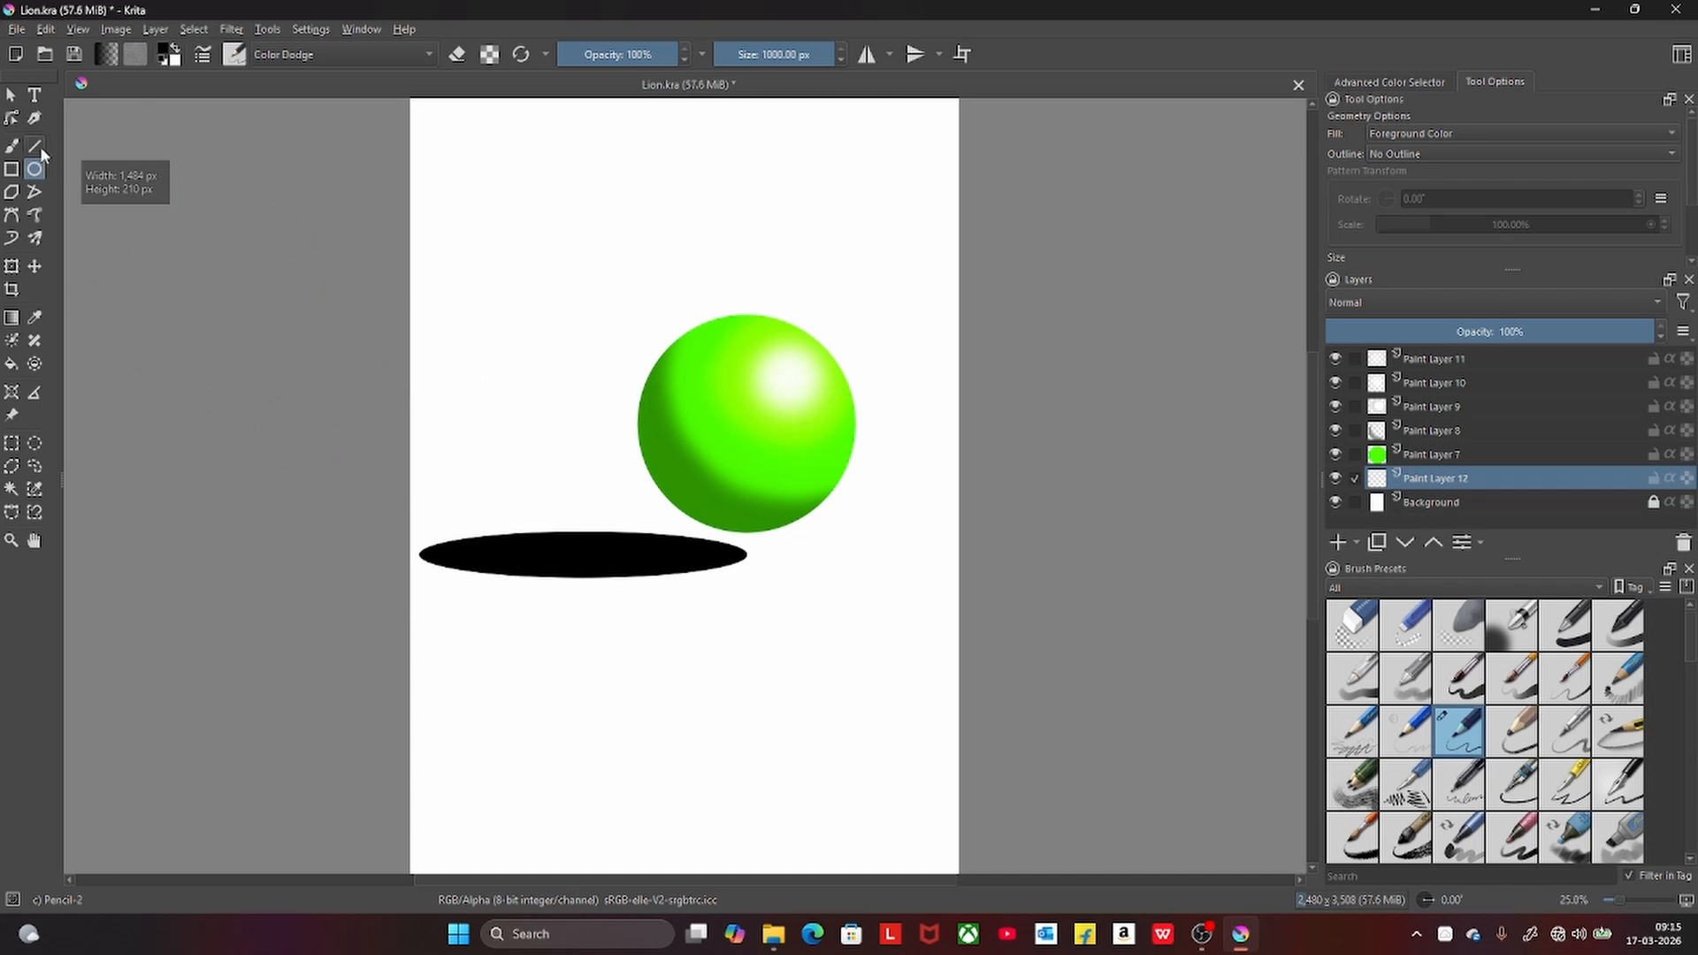
# - Try to move the black ellipse under the sphere and rotate it into a cast shadow with a free transform
pyautogui.click(11, 95)
pyautogui.click(592, 535)
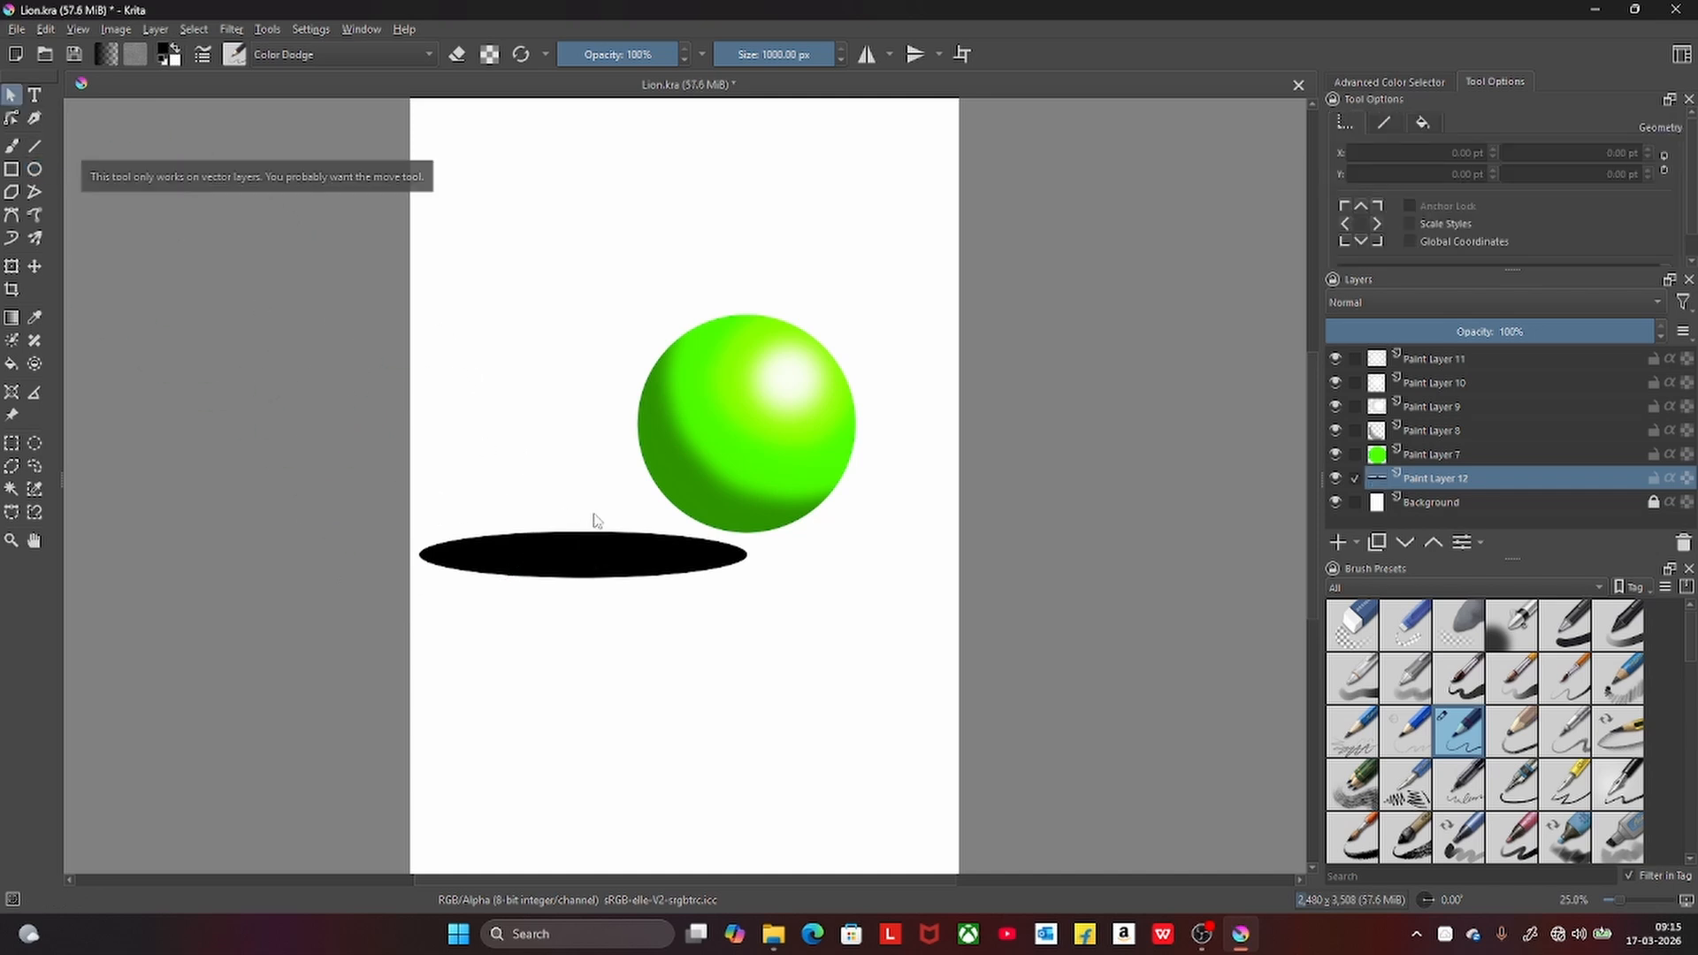
pyautogui.click(12, 268)
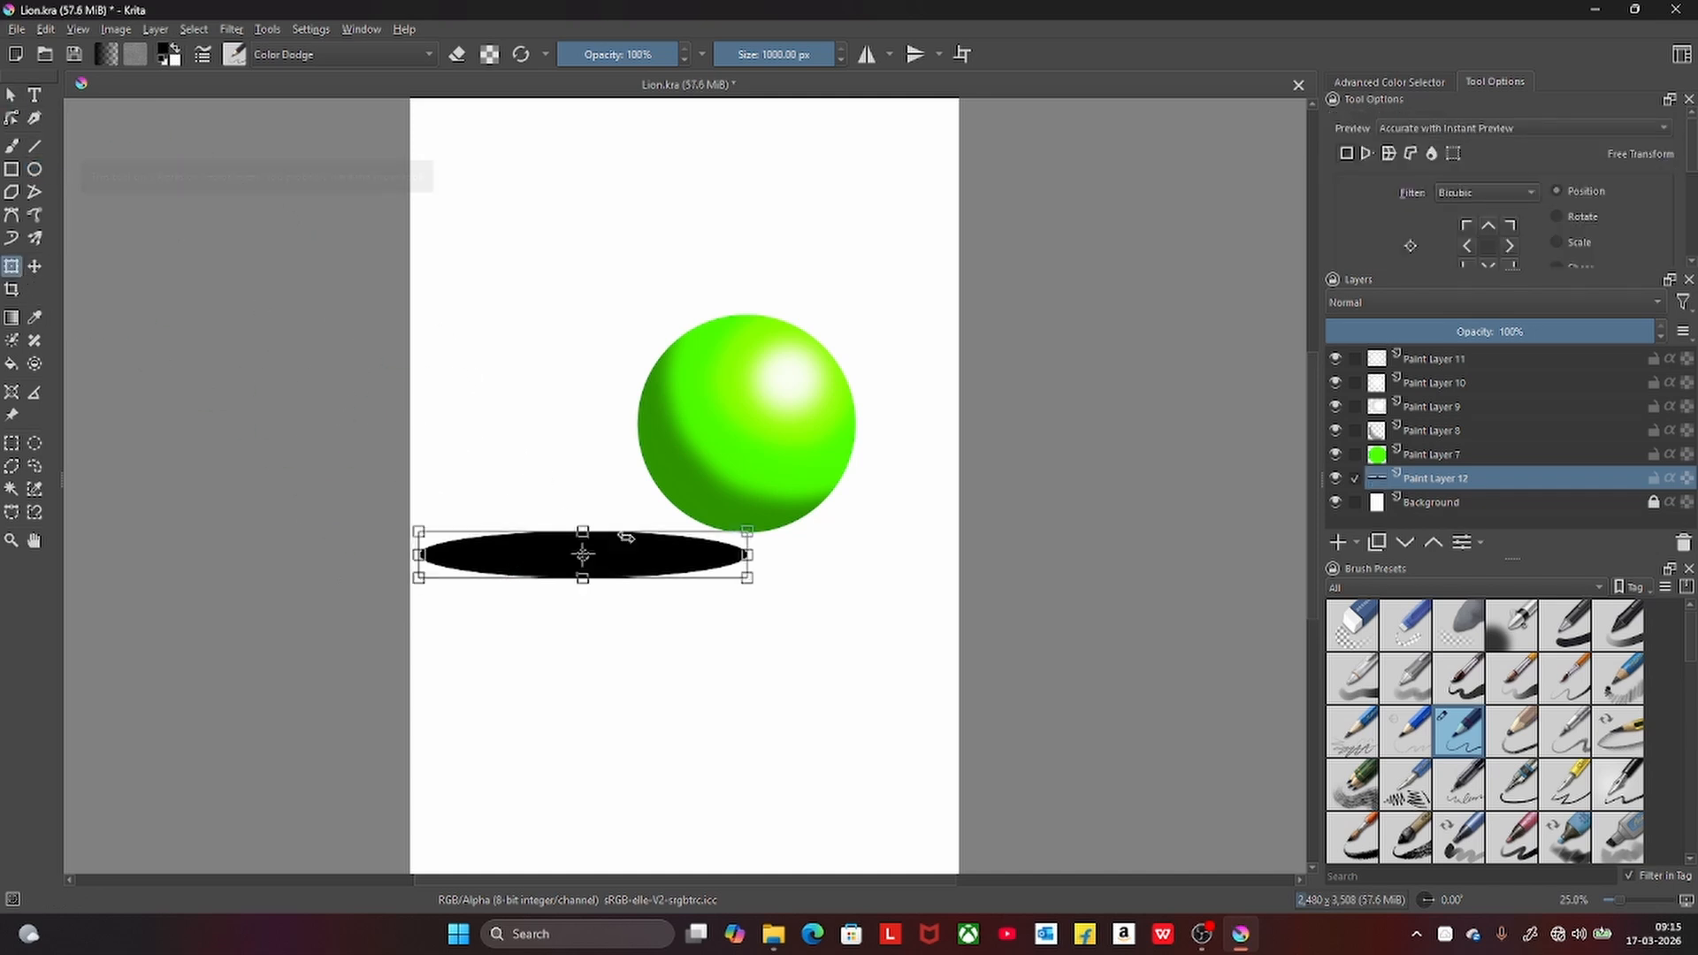
pyautogui.moveTo(651, 555); pyautogui.dragTo(650, 530)
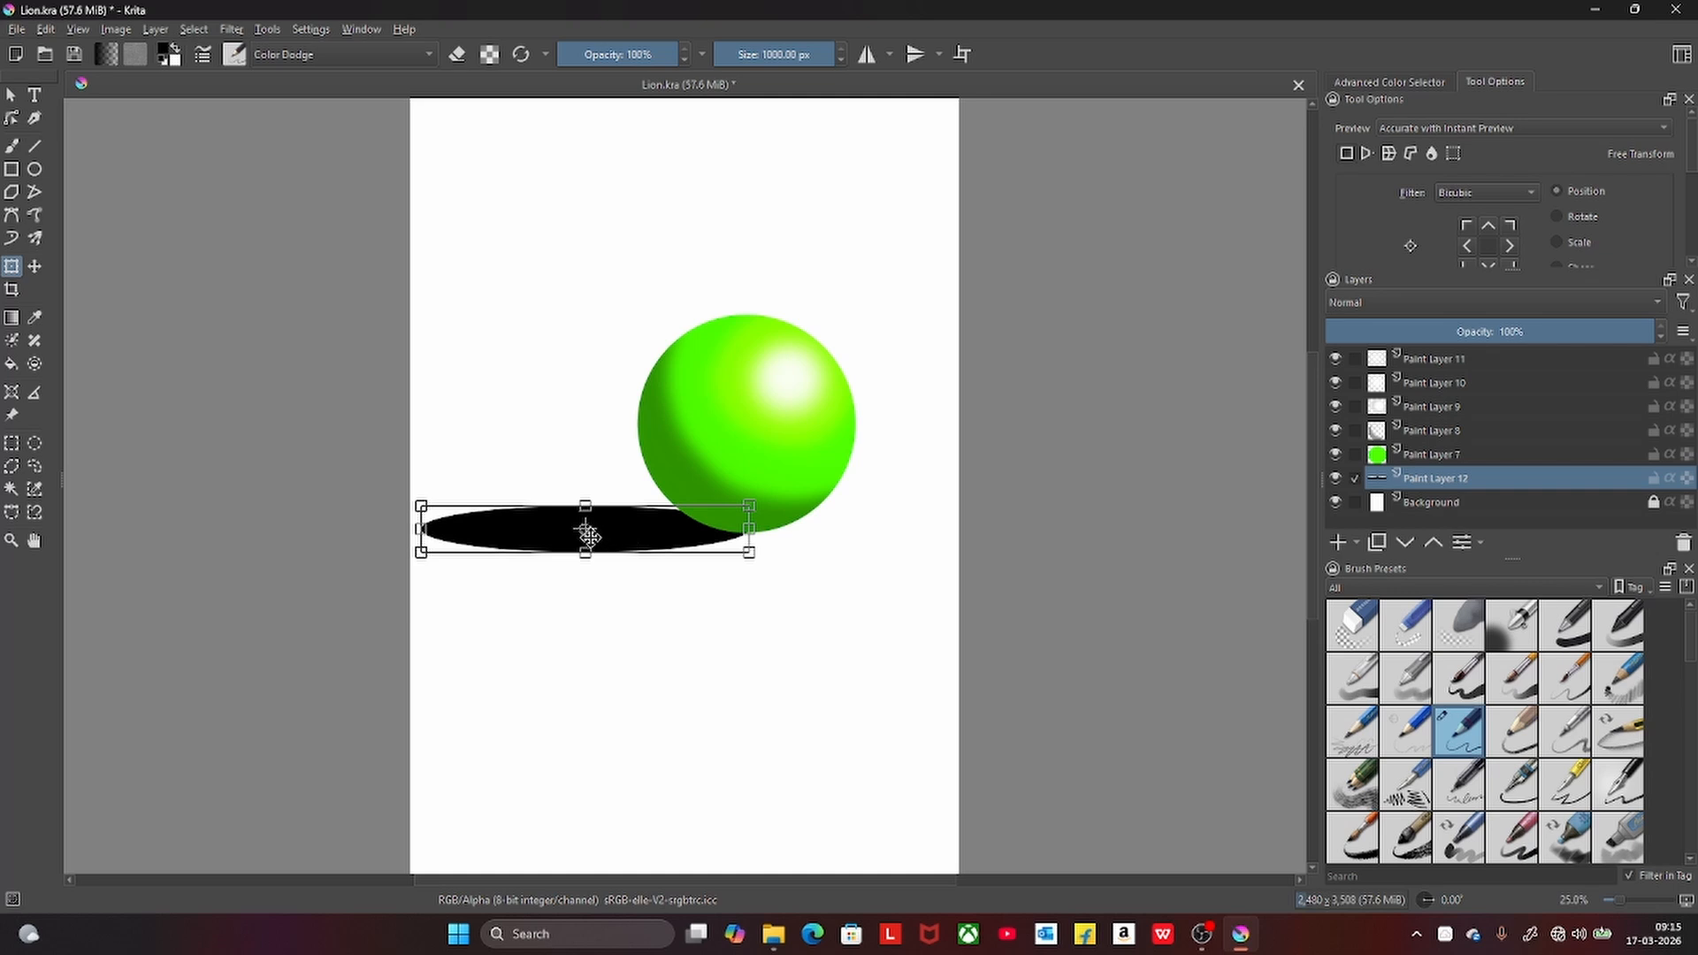
pyautogui.press('Return')
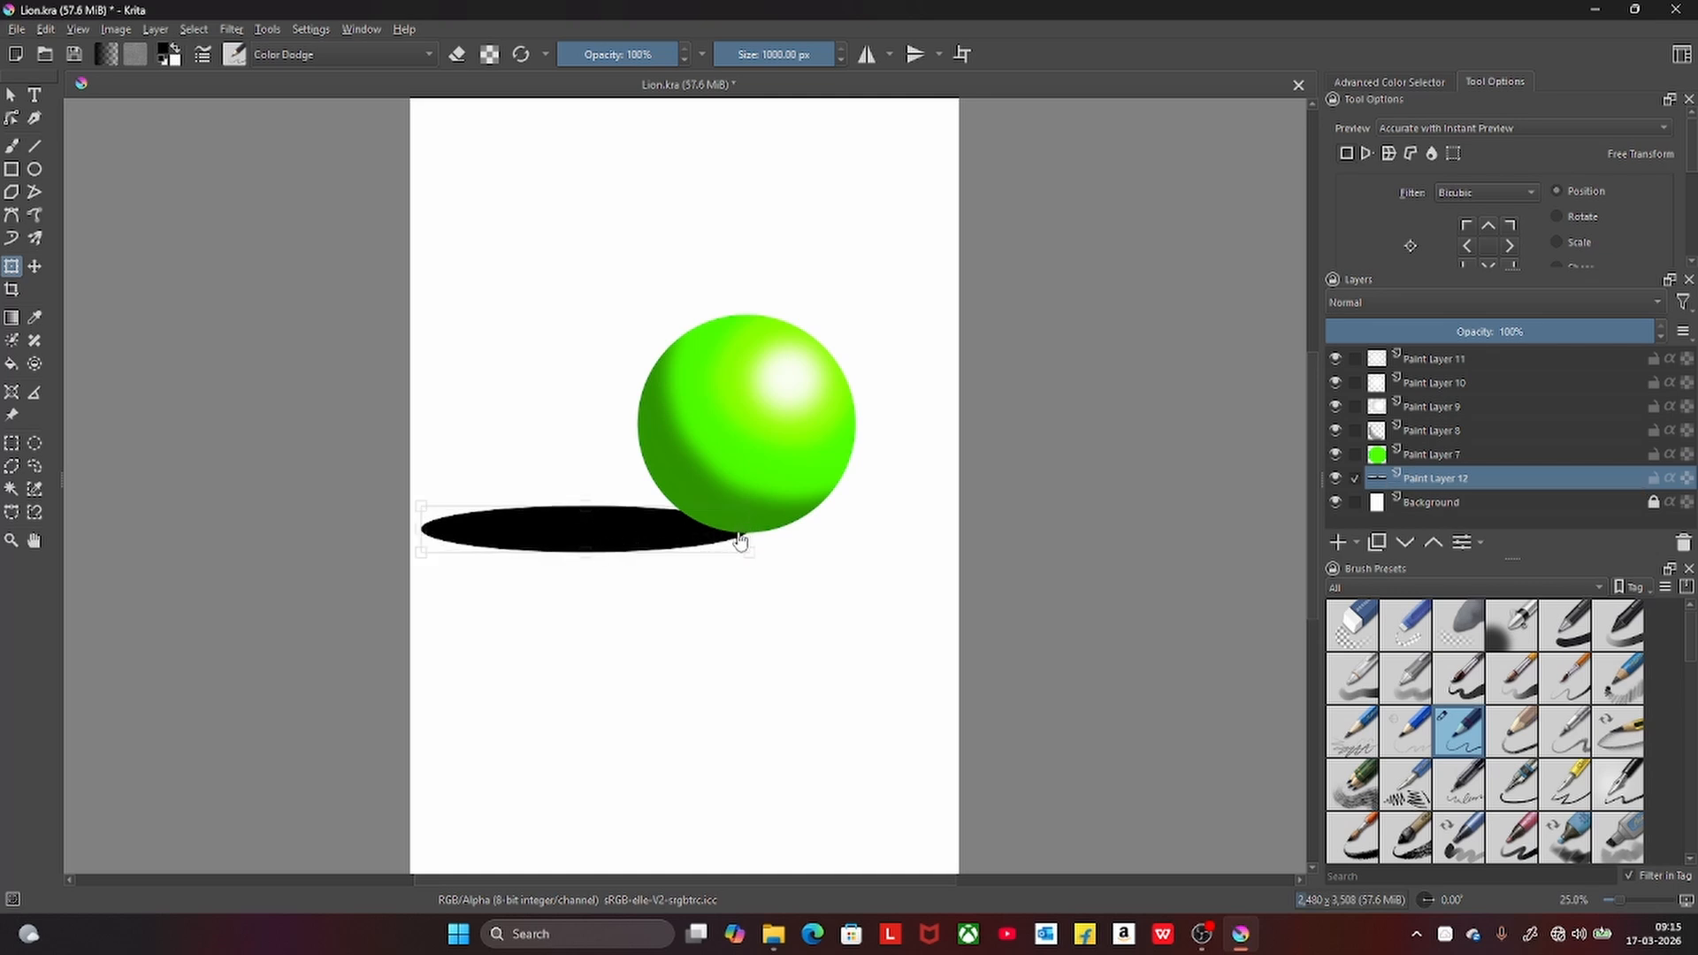
pyautogui.moveTo(774, 484); pyautogui.dragTo(696, 515)
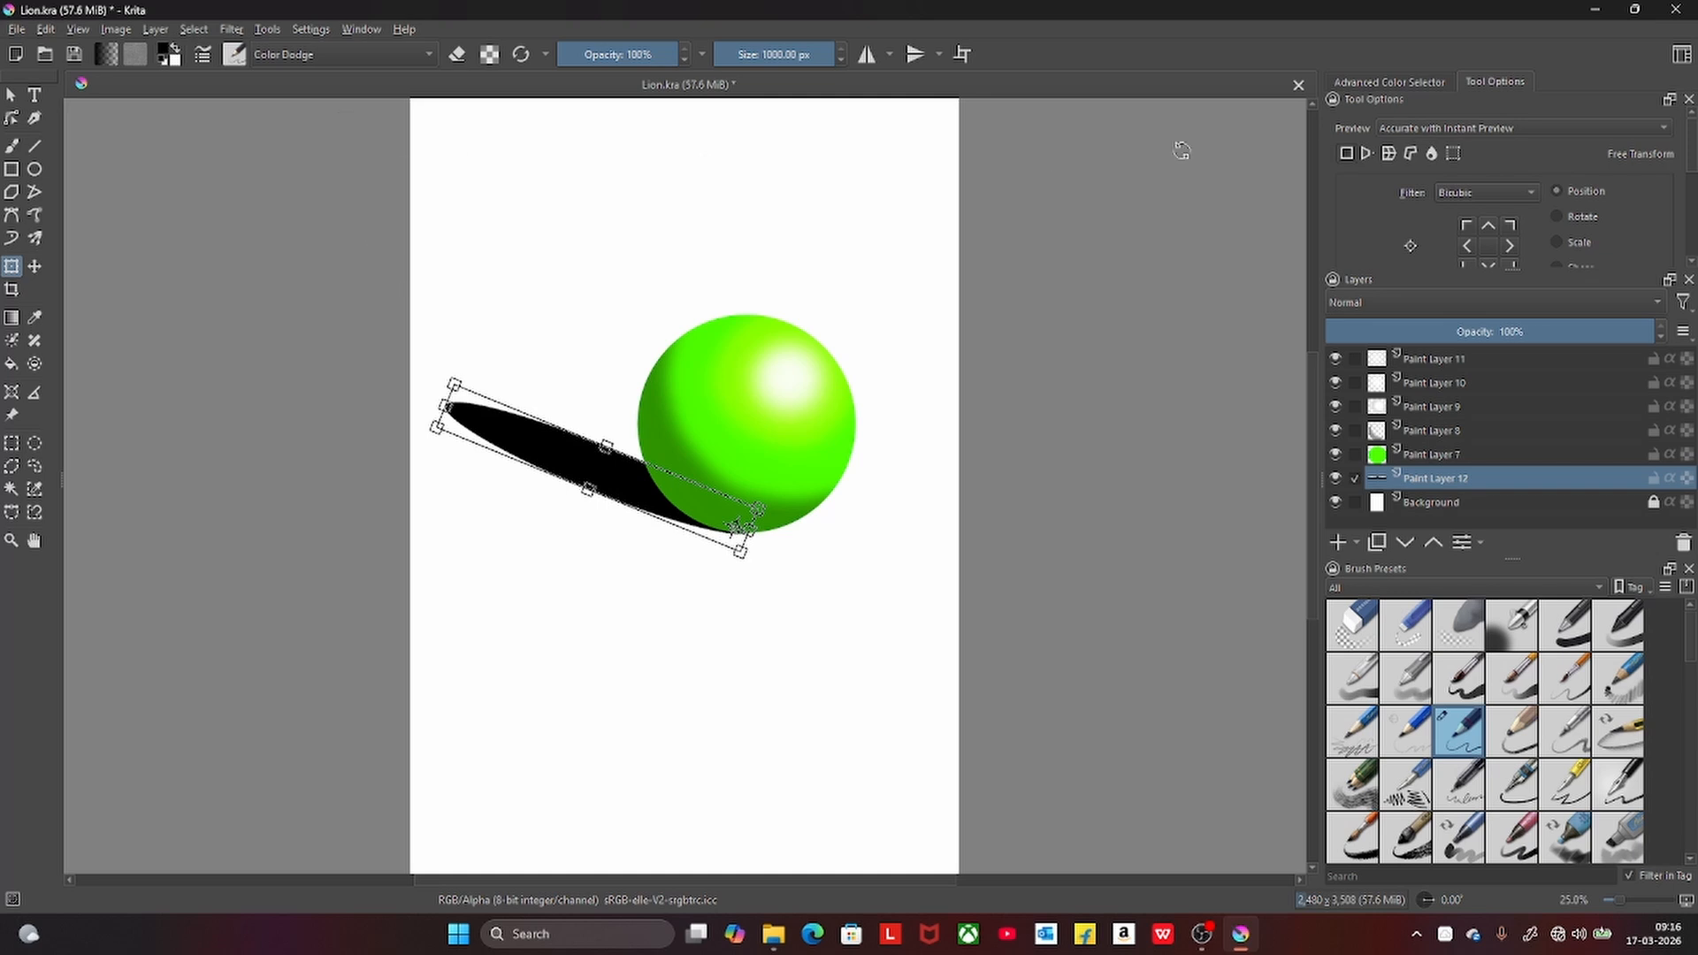
# - Skew the black ellipse with a perspective transform, raising its left end, and tuck its right end under the sphere's base
pyautogui.click(1367, 153)
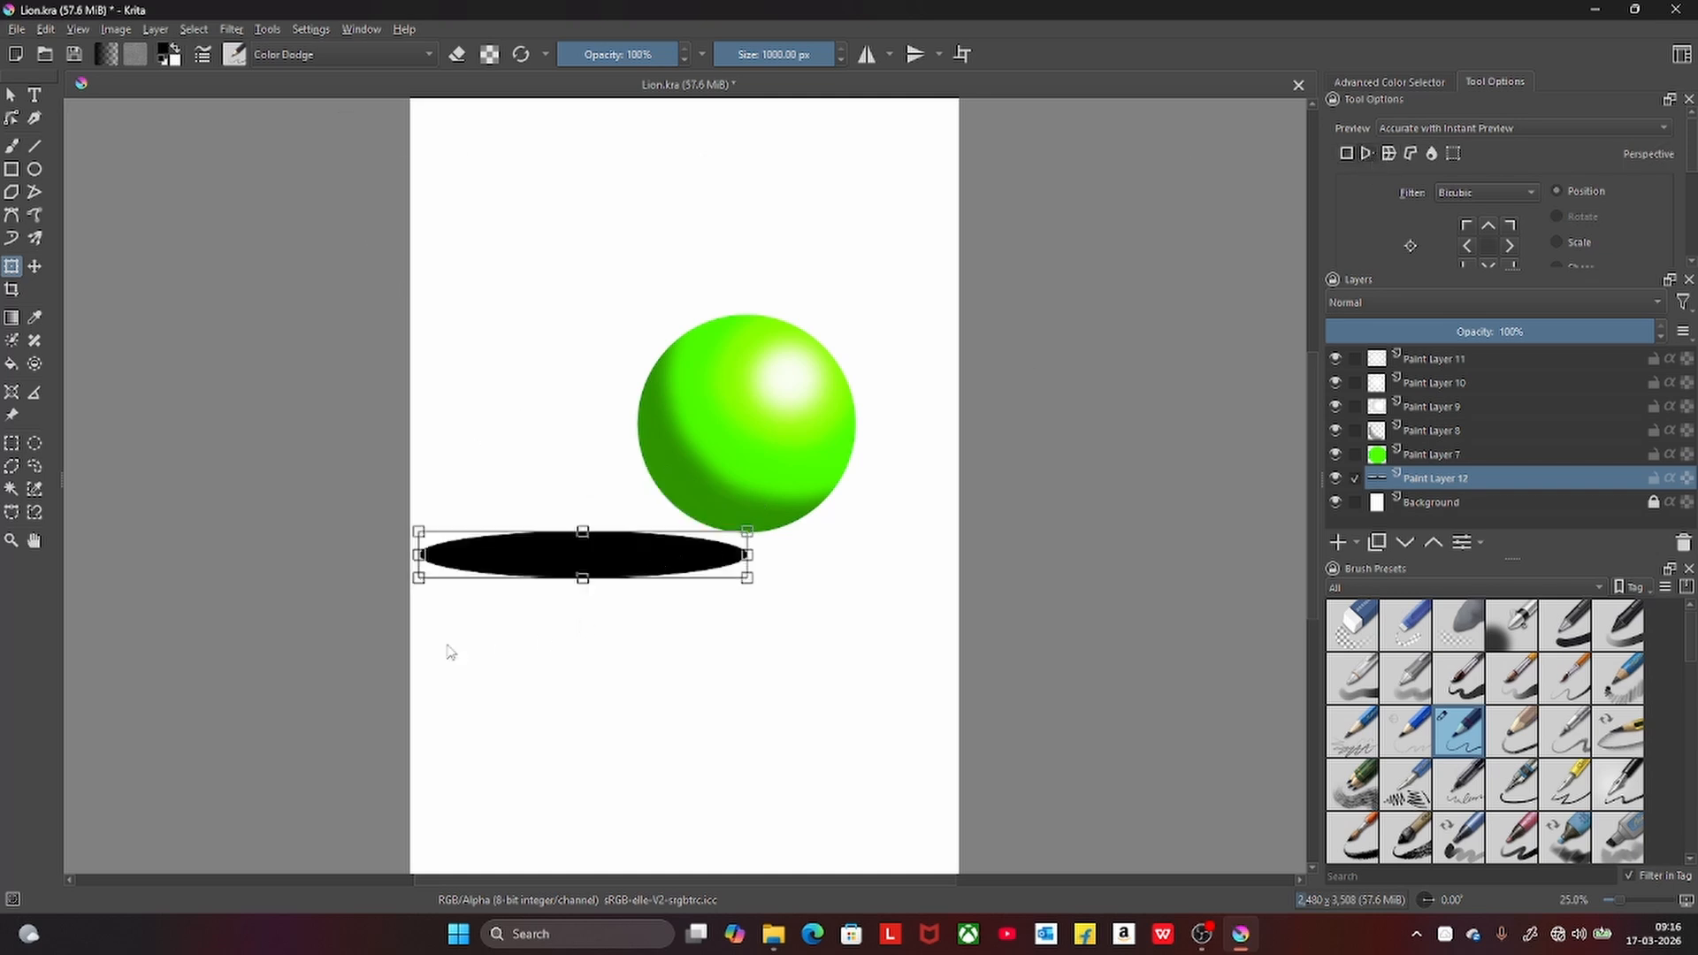
pyautogui.moveTo(422, 555); pyautogui.dragTo(425, 500)
pyautogui.moveTo(645, 538); pyautogui.dragTo(647, 511)
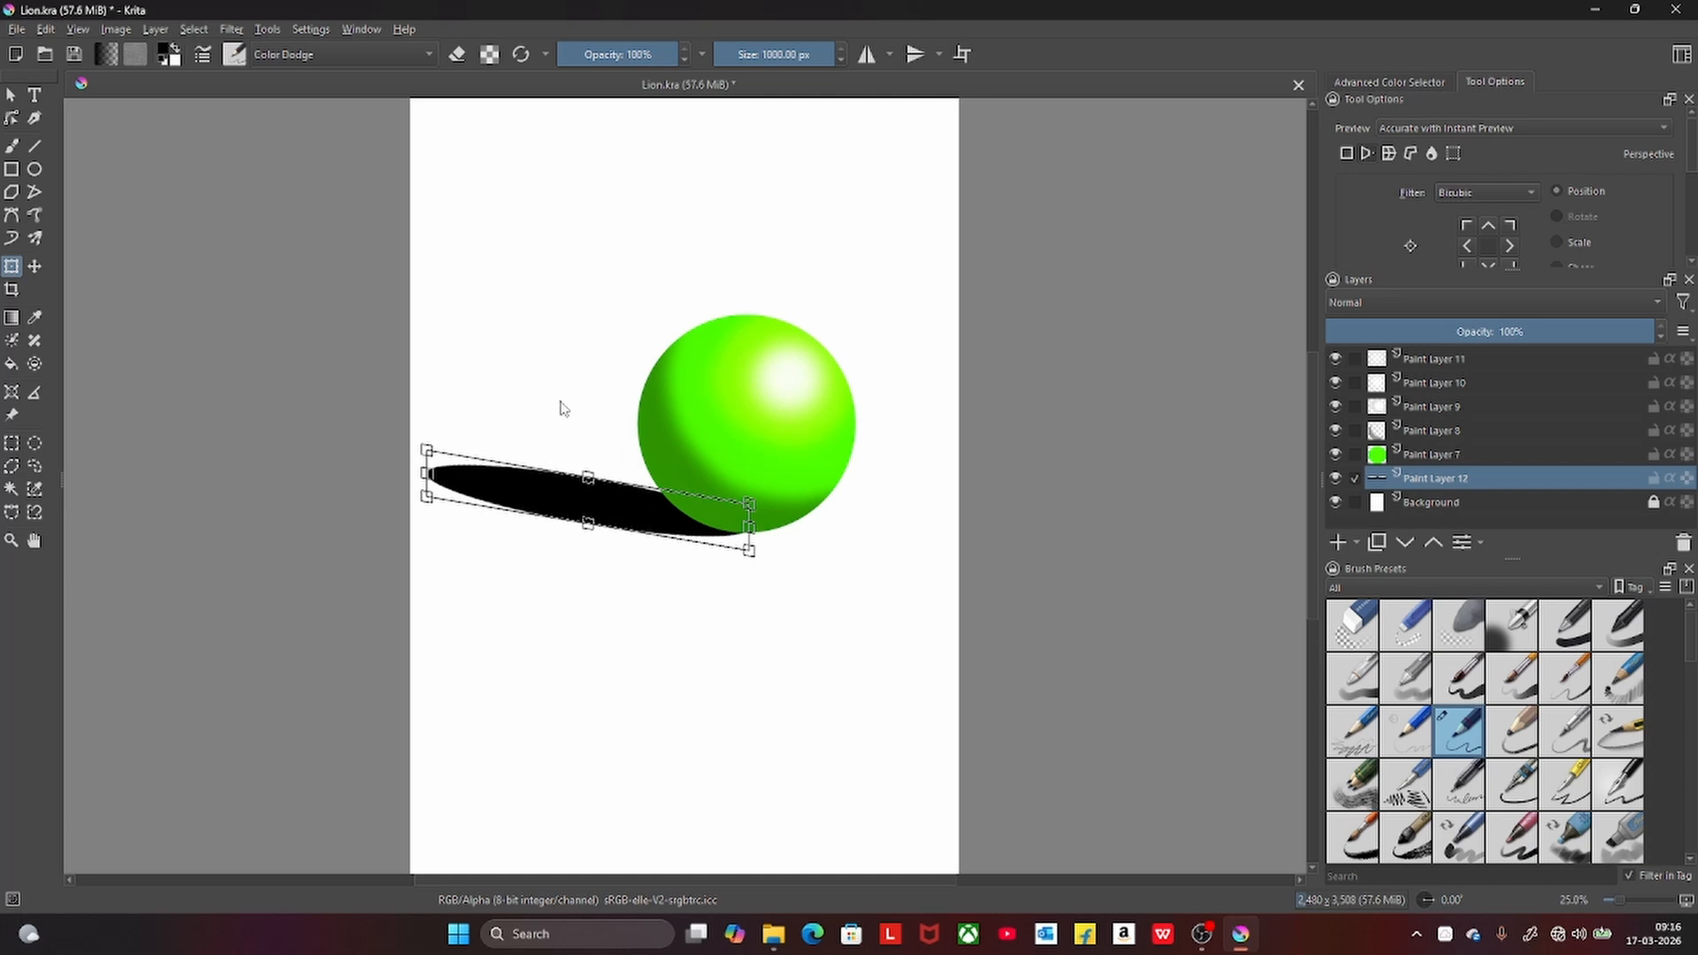
pyautogui.click(194, 32)
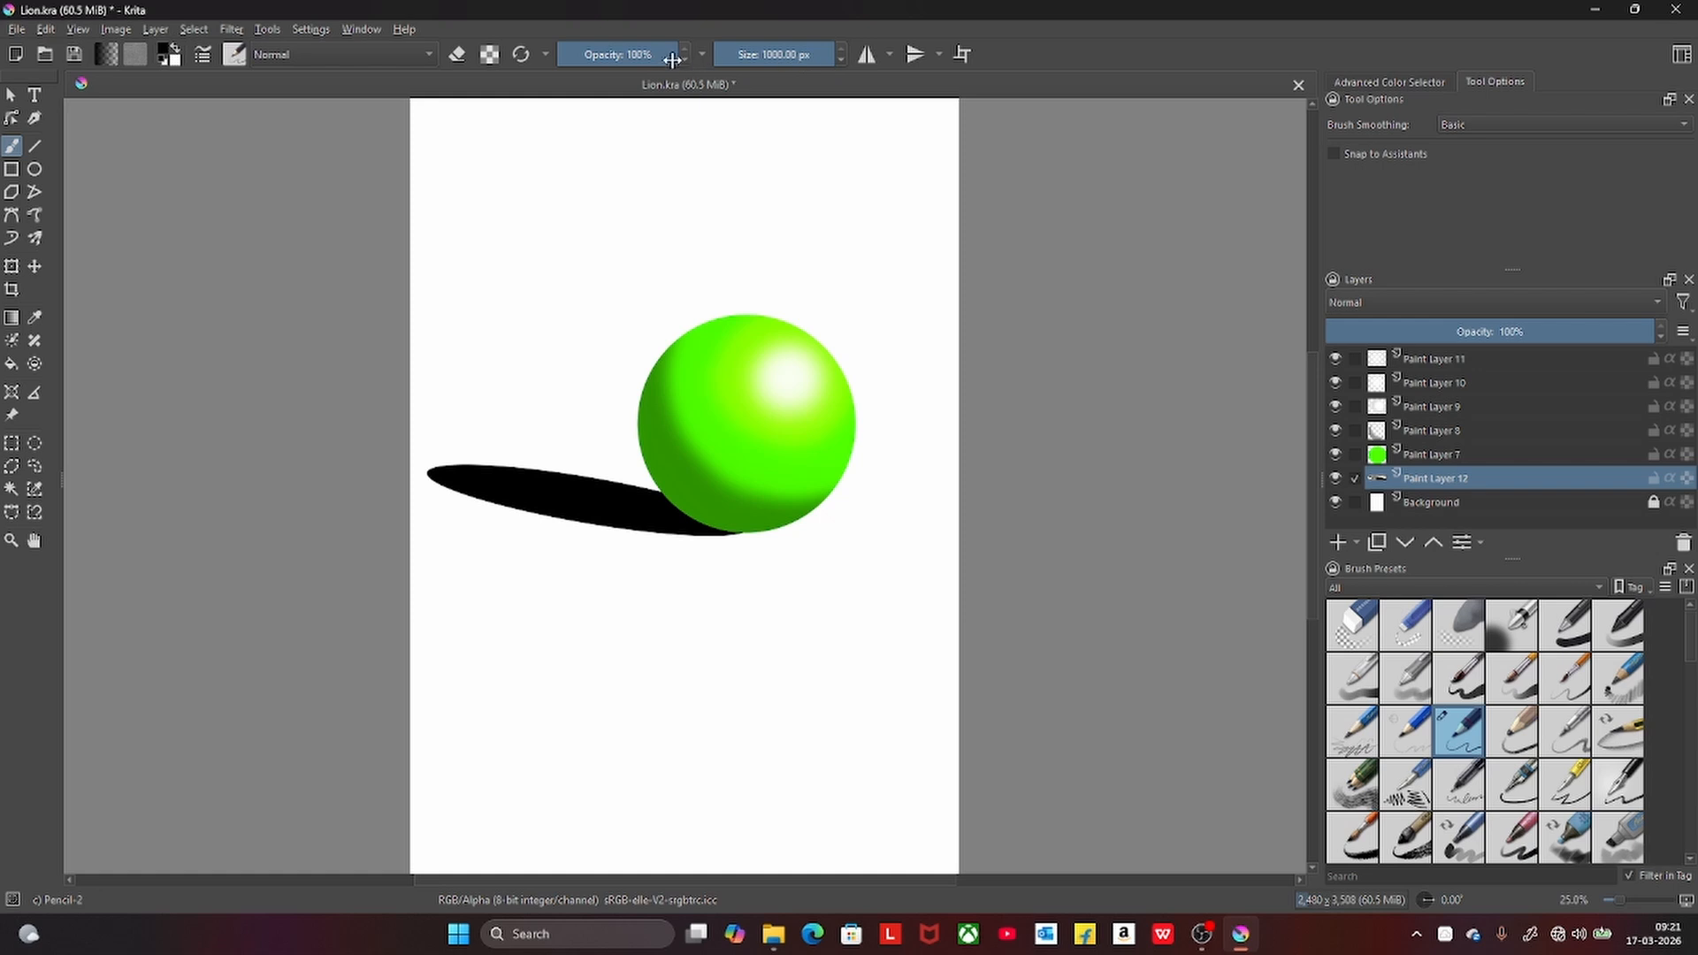
# - Lower Paint Layer 12's opacity to 77% and preview a Motion Blur filter with length 99 on the cast shadow
pyautogui.moveTo(668, 54)
pyautogui.mouseDown()
pyautogui.moveTo(626, 55)
pyautogui.moveTo(690, 64)
pyautogui.mouseUp()
pyautogui.moveTo(1597, 332); pyautogui.dragTo(1577, 330)
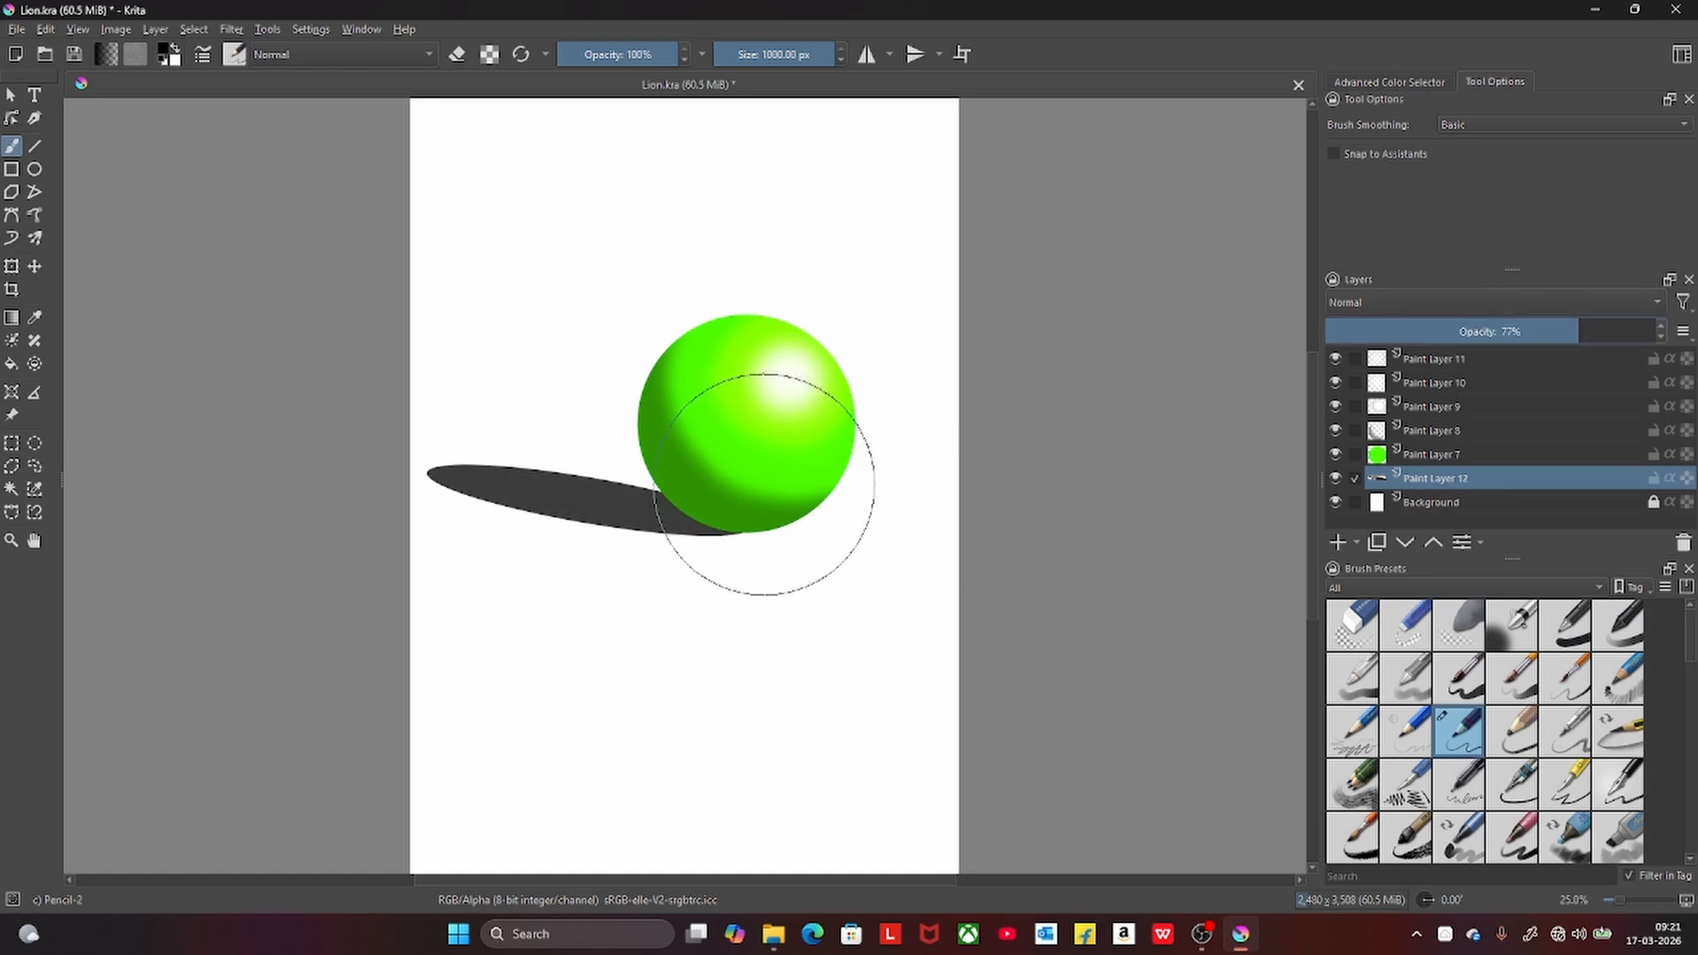
pyautogui.click(232, 29)
pyautogui.moveTo(299, 130)
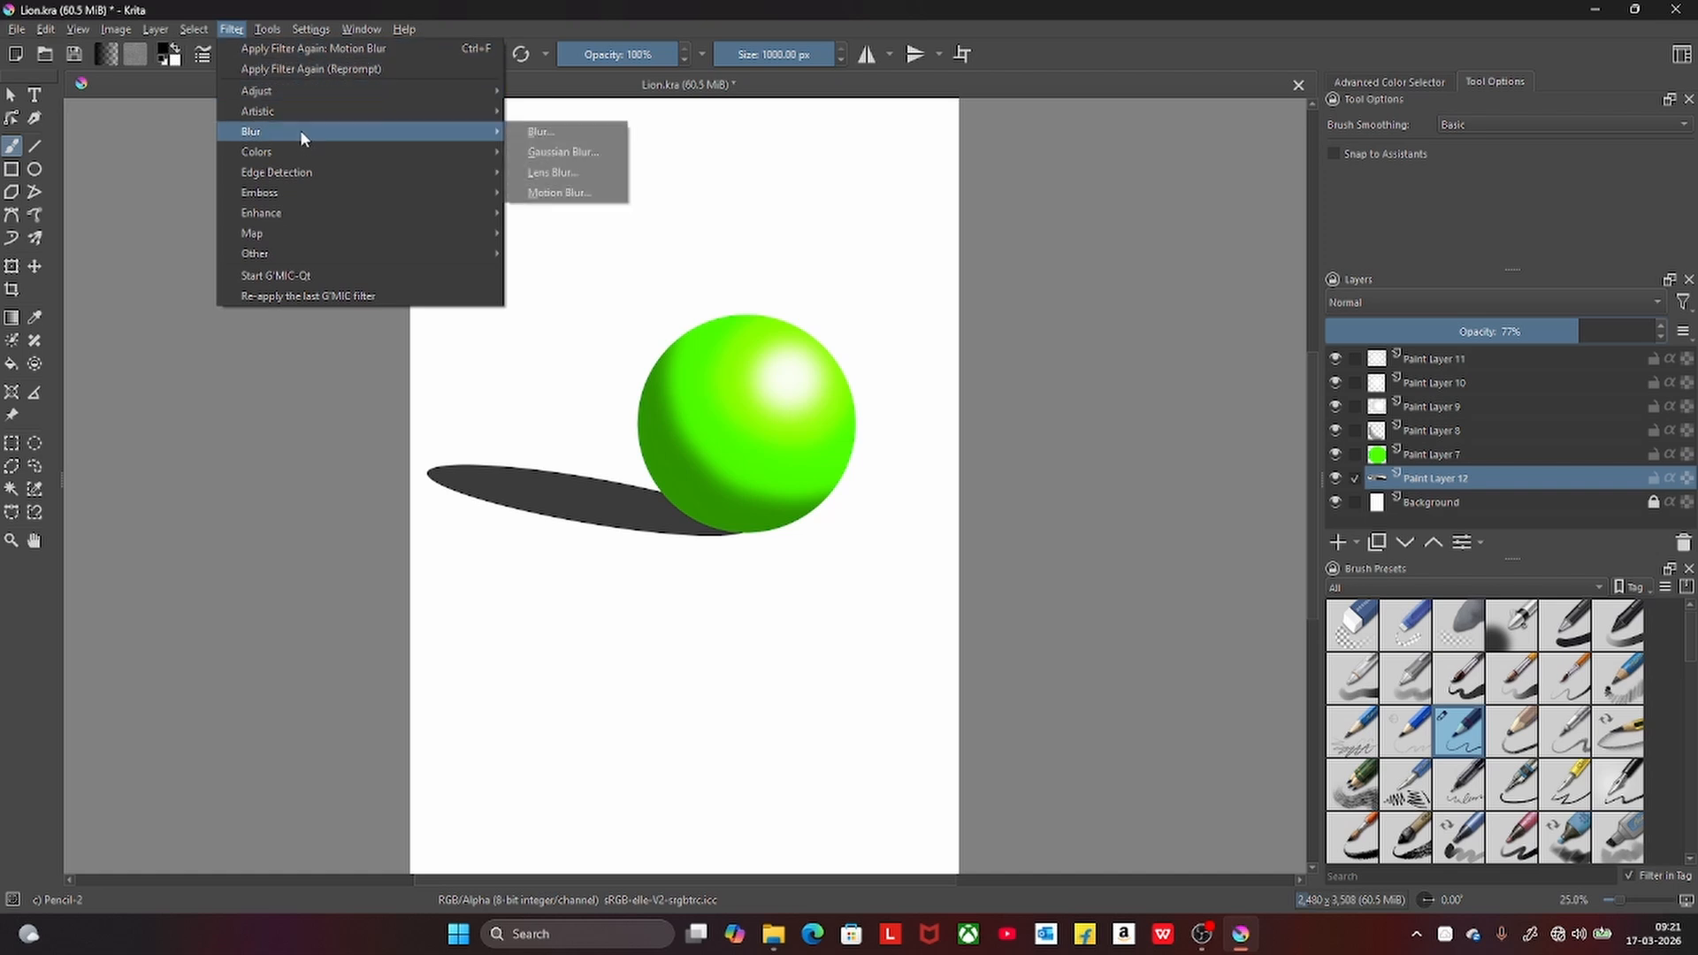
pyautogui.click(559, 193)
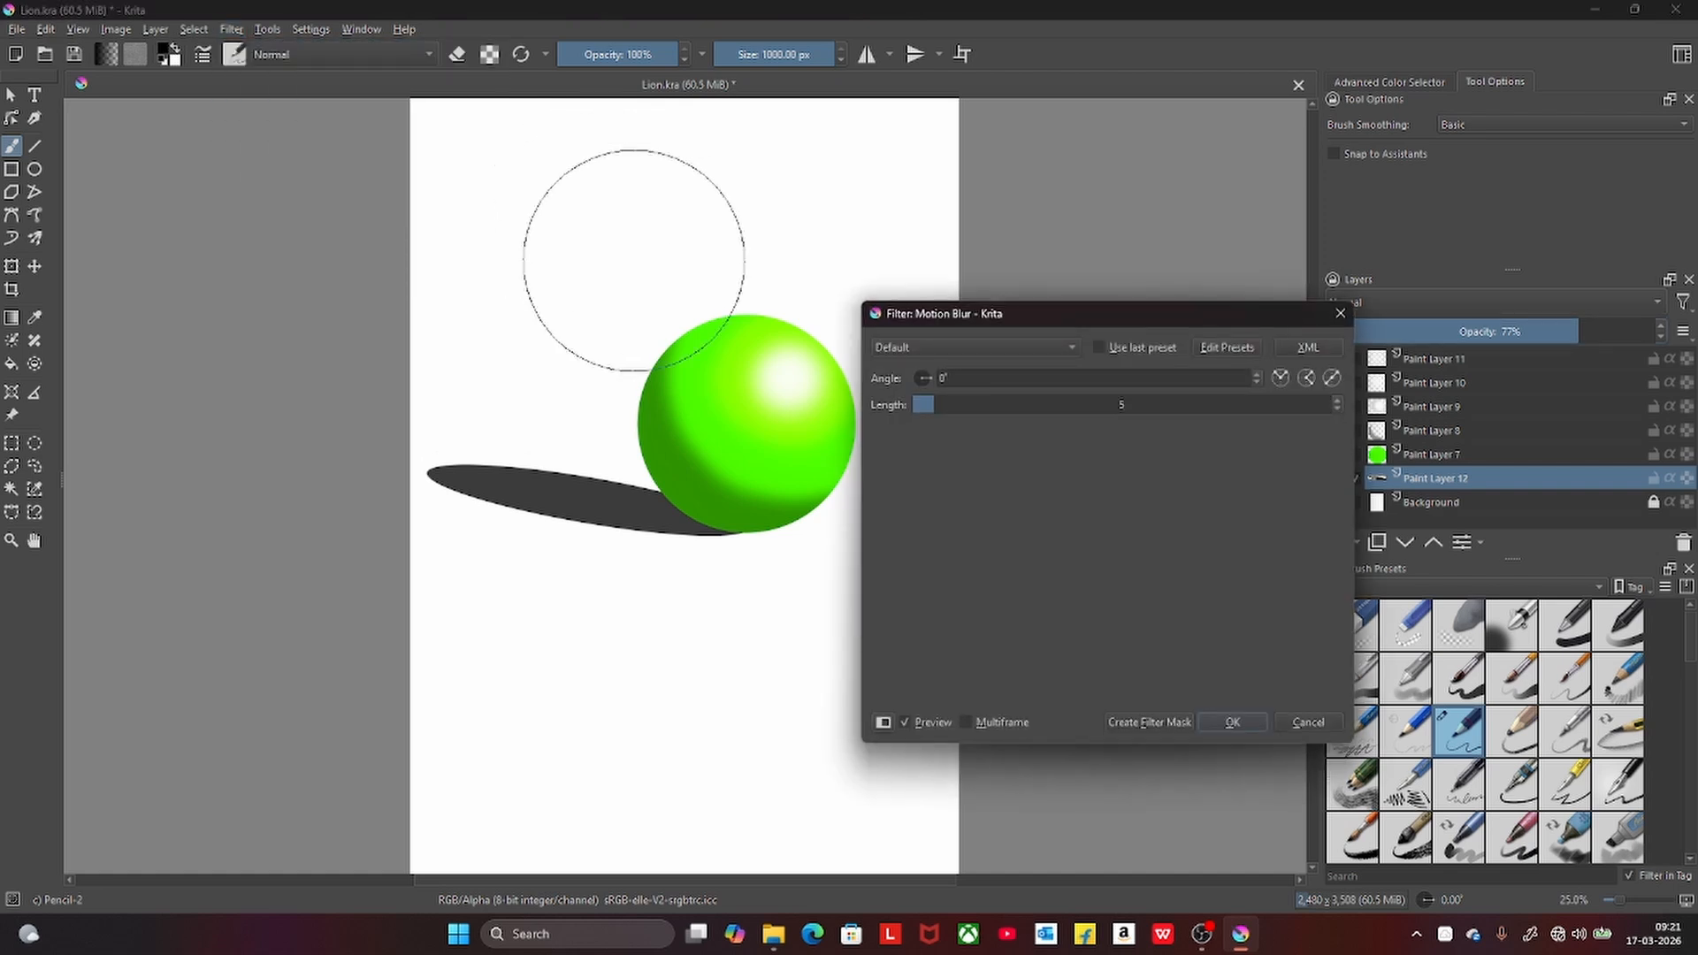
pyautogui.moveTo(957, 404); pyautogui.dragTo(1348, 433)
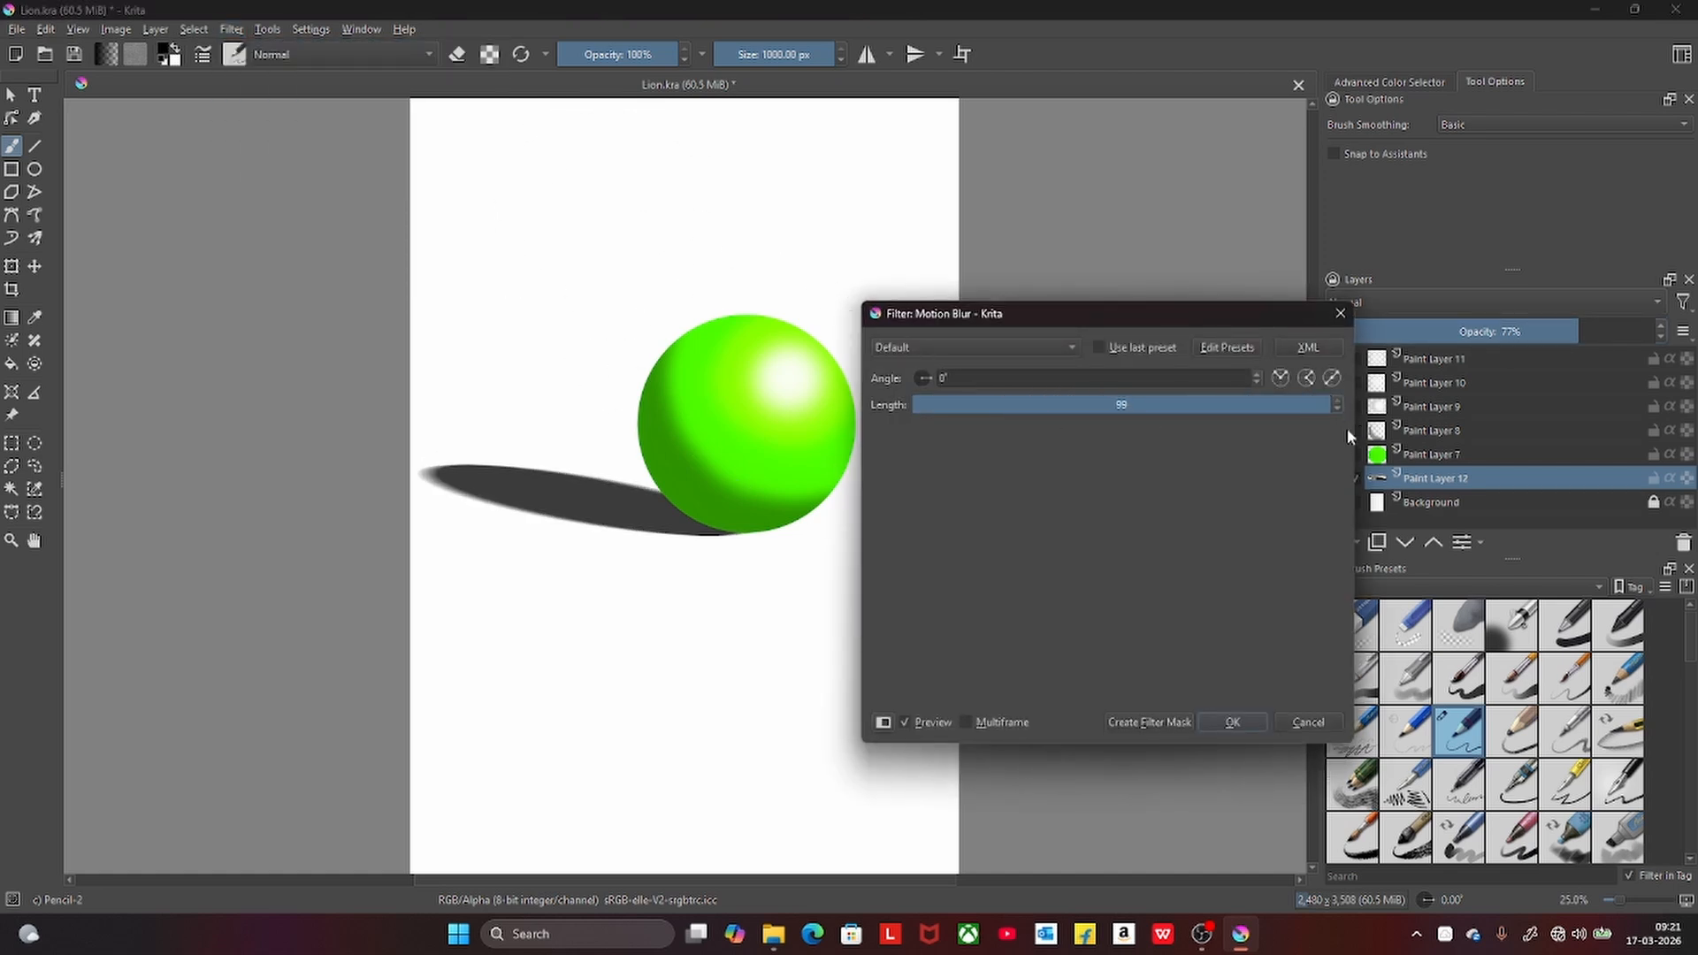
# - Set the Motion Blur angle to 15° and add the blur to the shadow layer as a filter mask
pyautogui.click(933, 382)
pyautogui.click(931, 383)
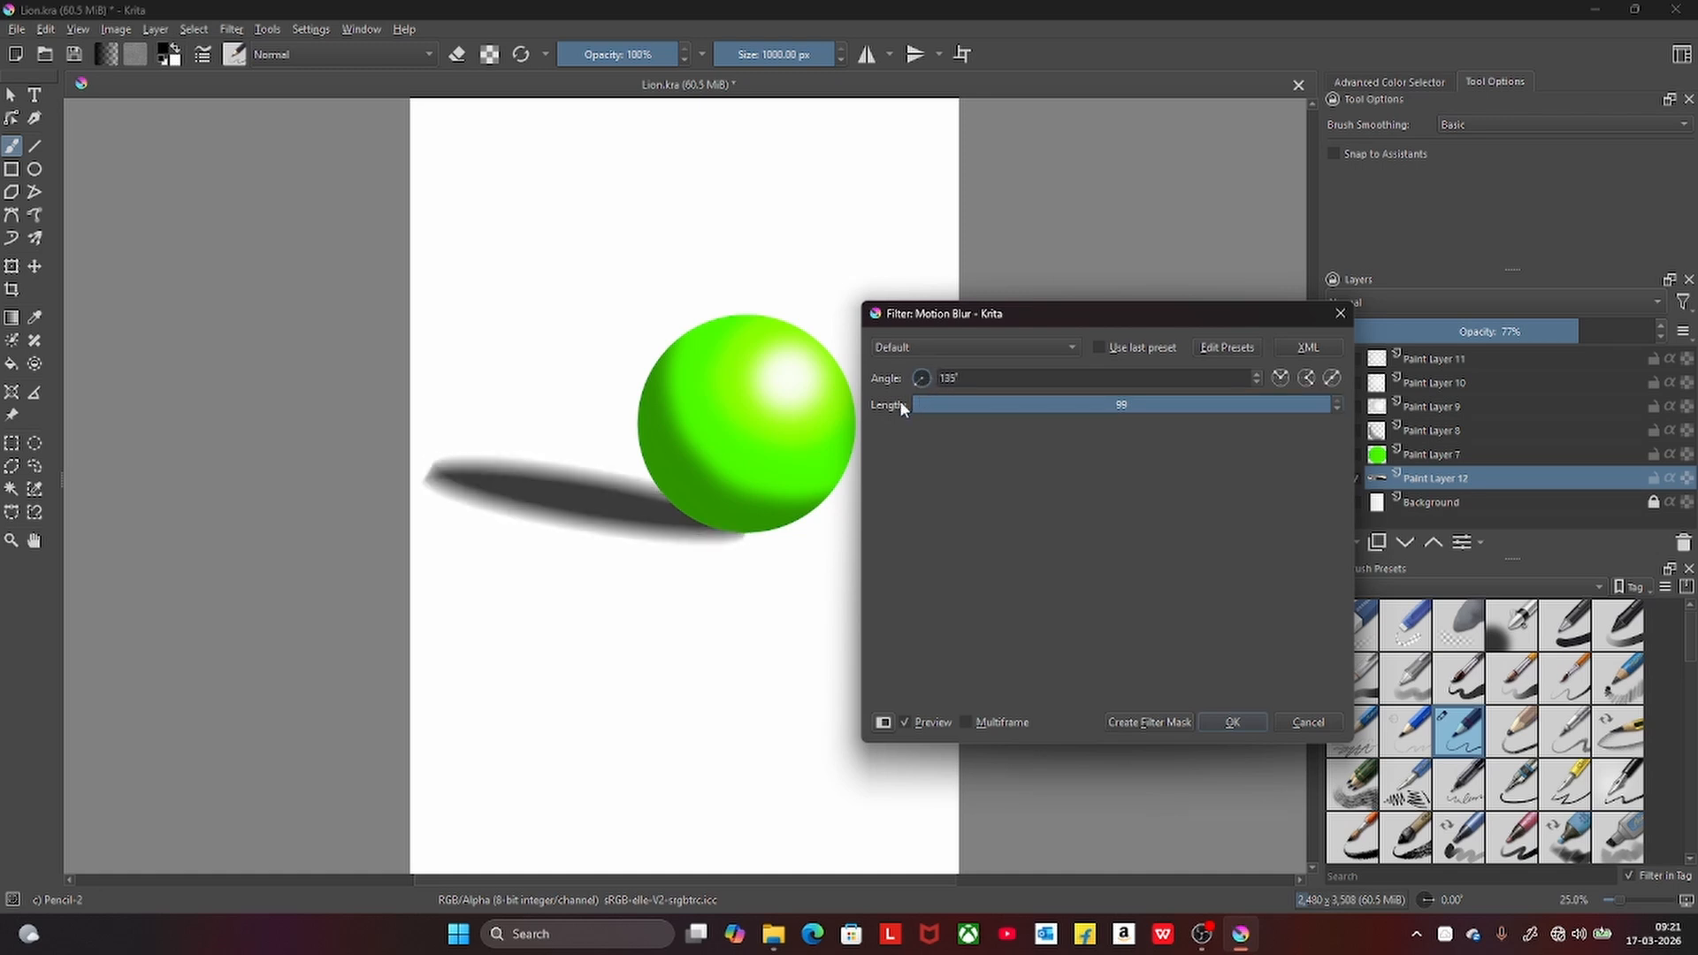
pyautogui.click(935, 381)
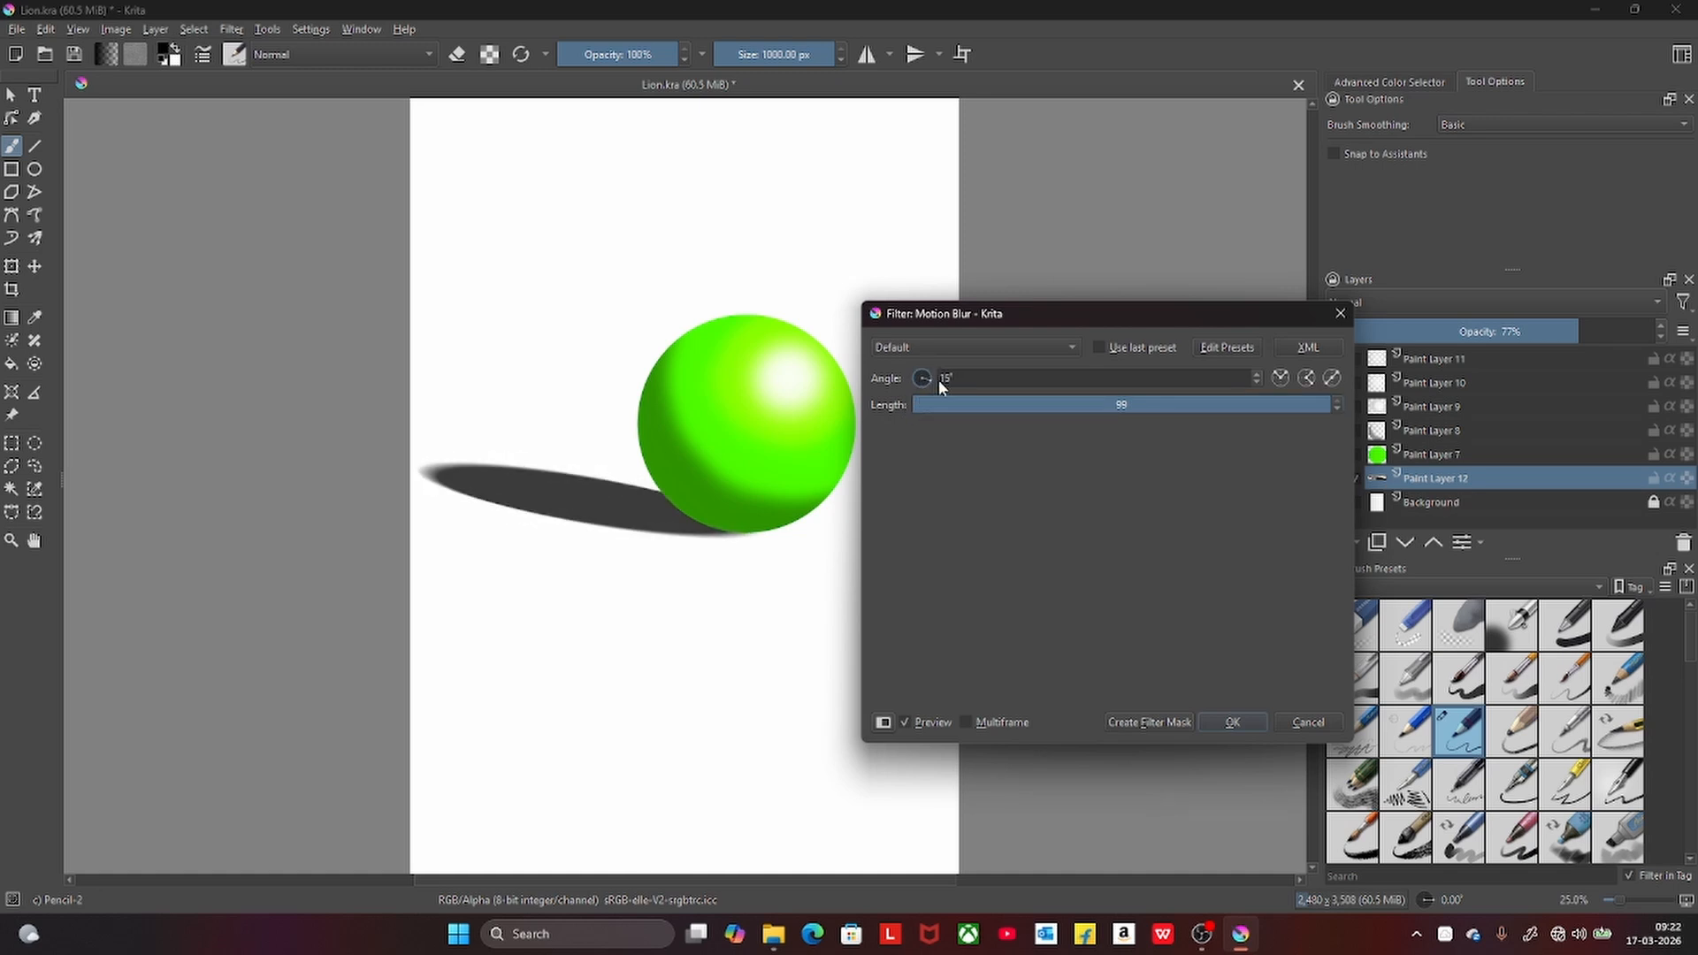
pyautogui.click(940, 389)
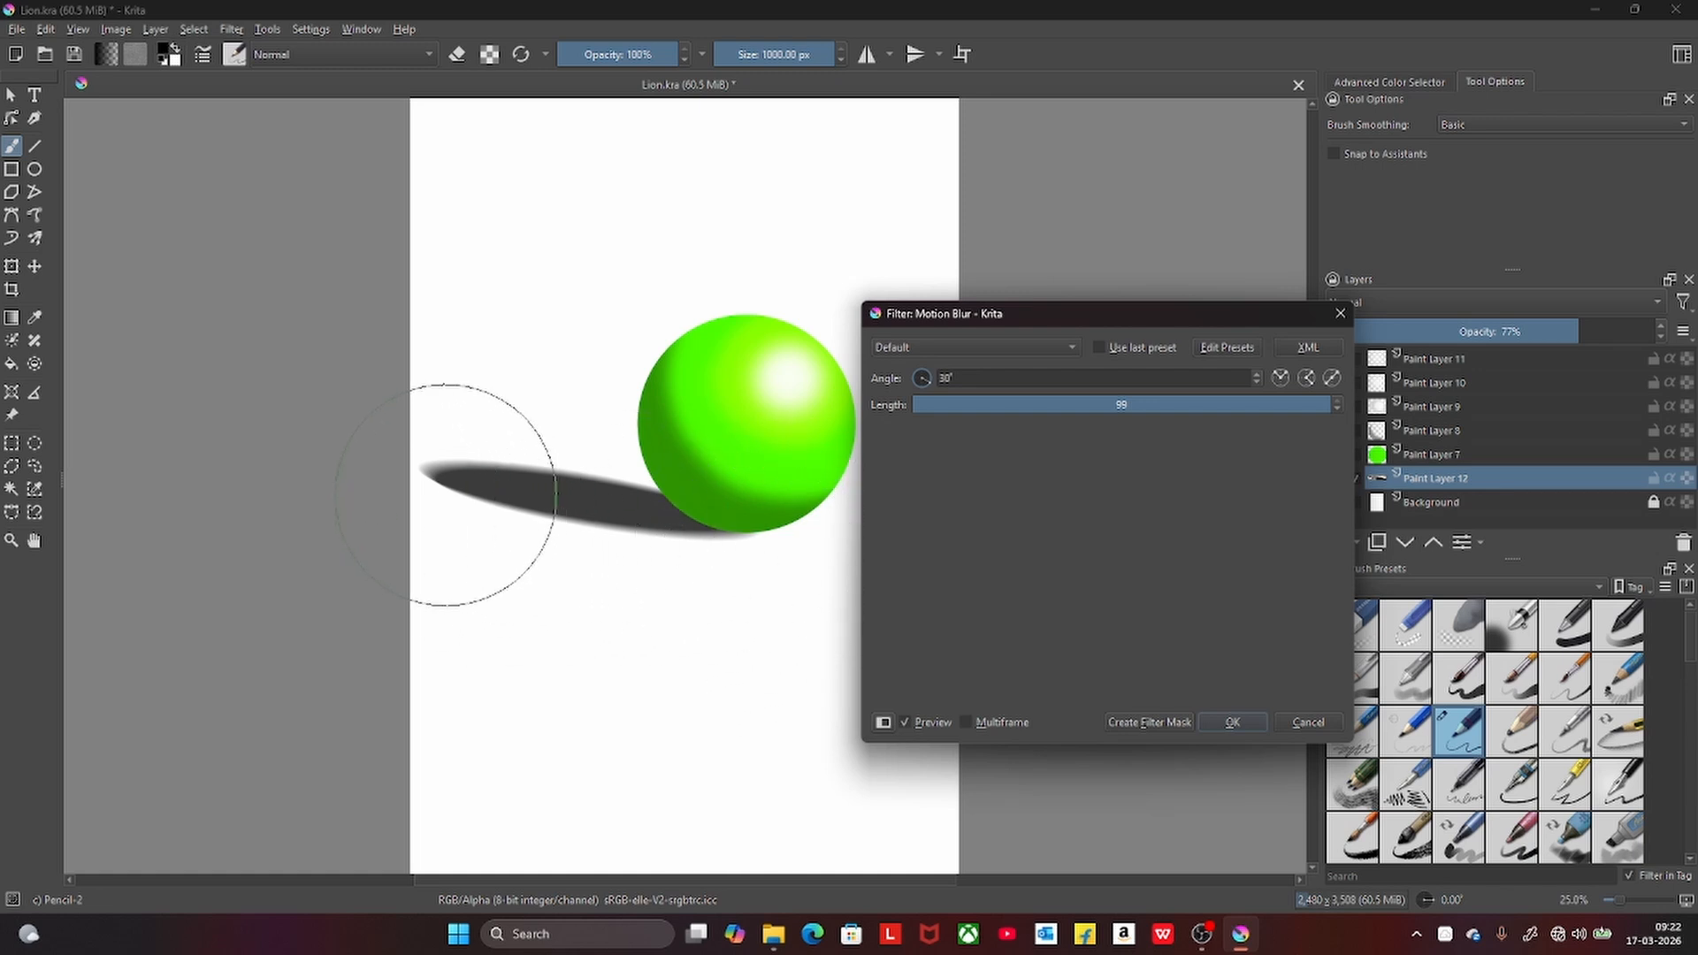
pyautogui.moveTo(923, 389); pyautogui.dragTo(934, 380)
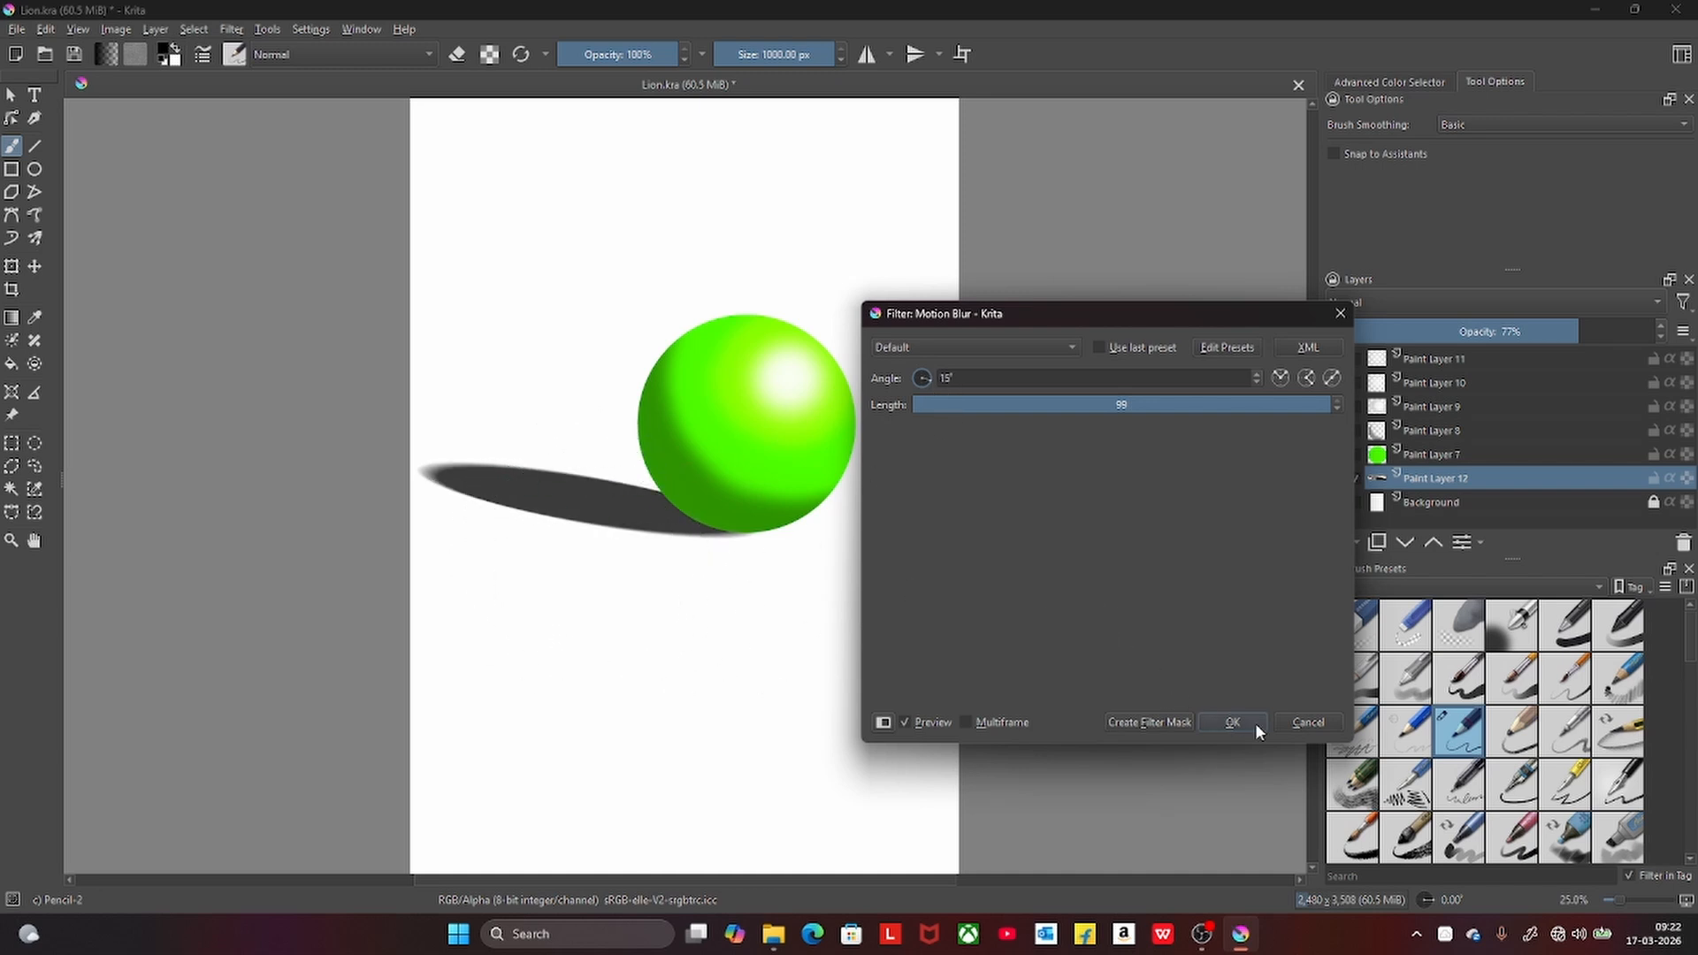
pyautogui.click(1146, 717)
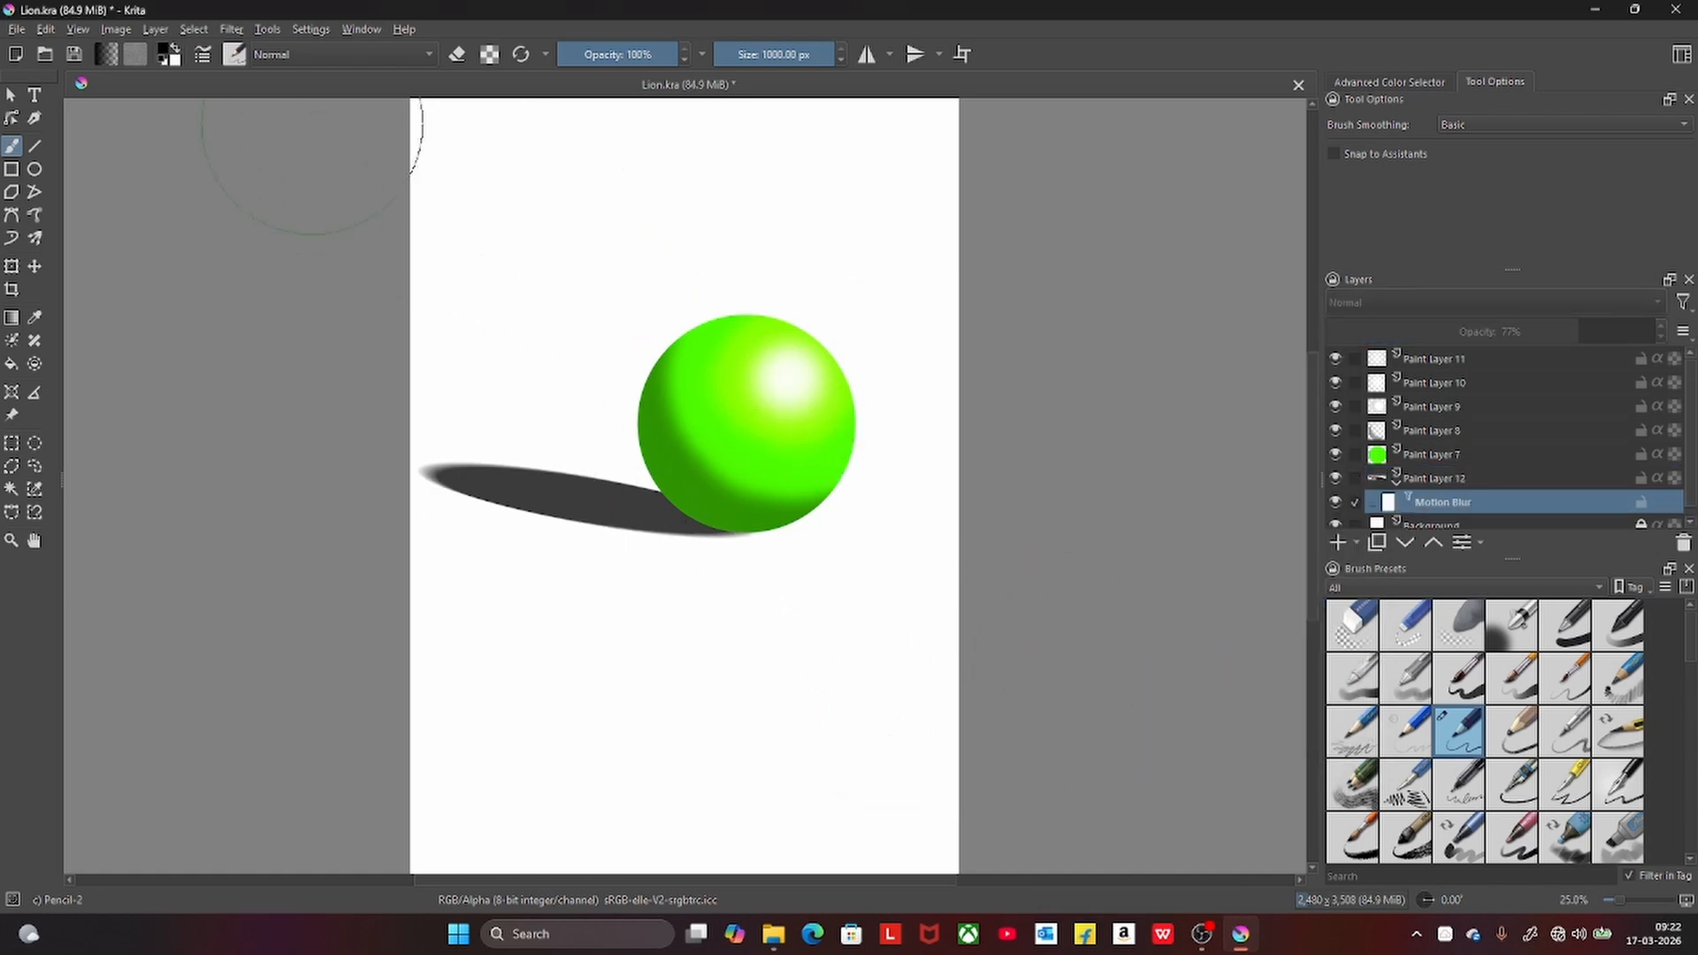
# - Dab on the Motion Blur mask just below the cast shadow's left part with the Airbrush Soft preset at 600 px in Normal mode
pyautogui.click(324, 57)
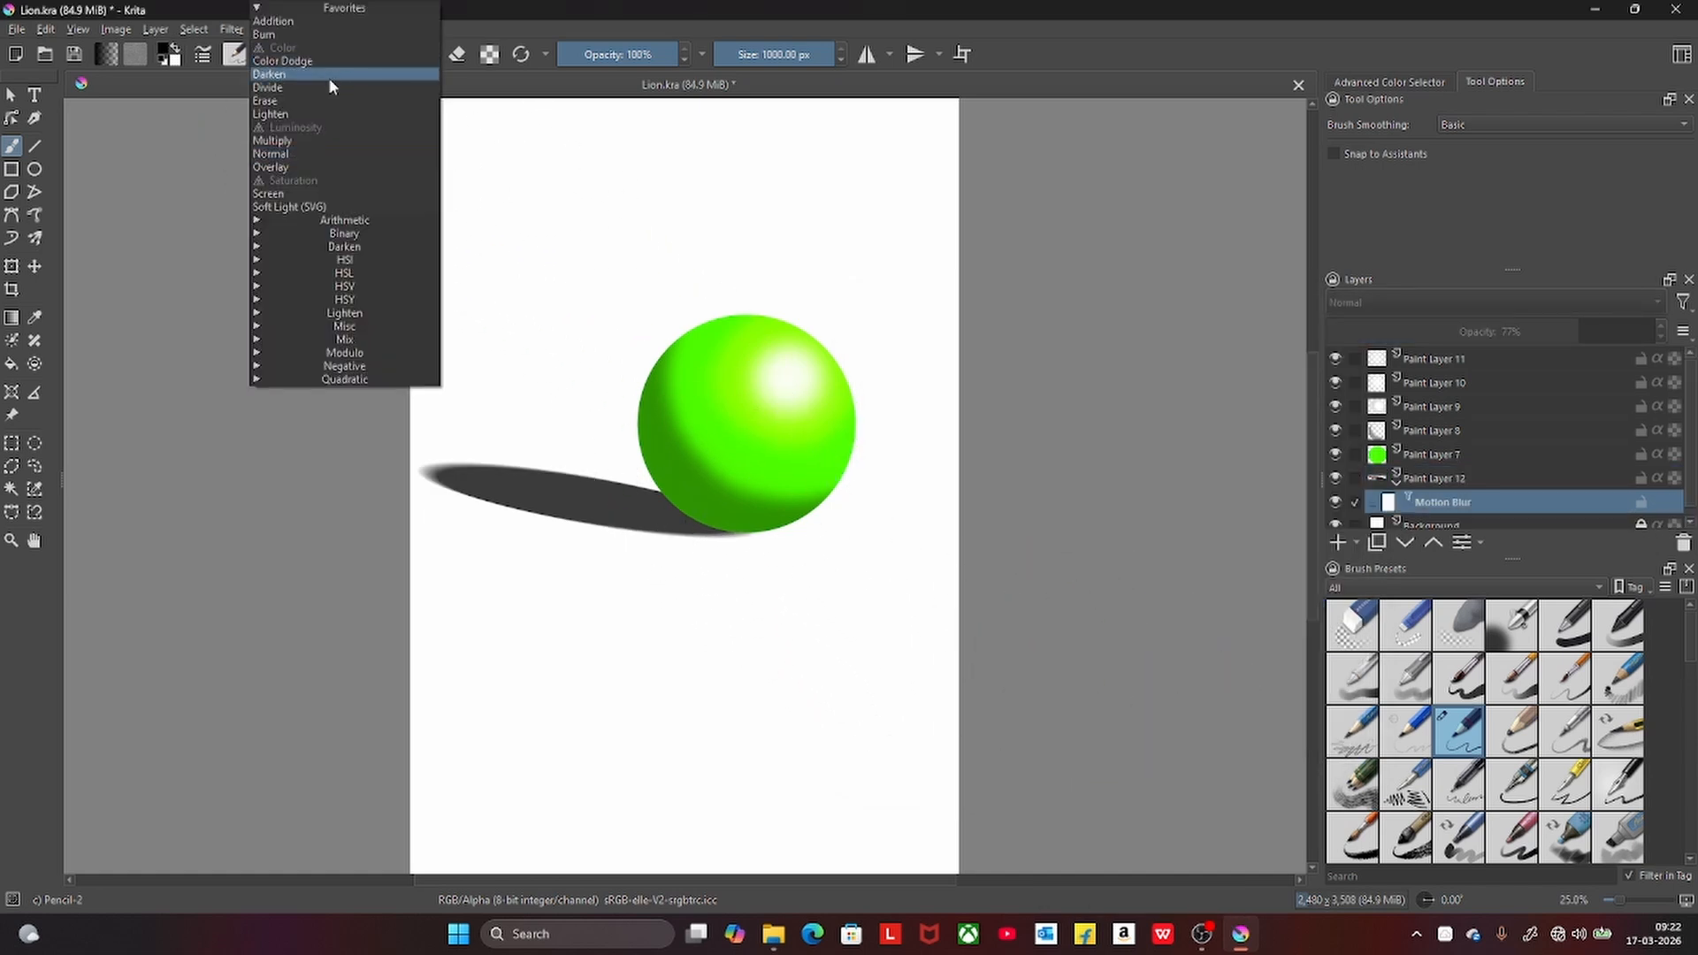
pyautogui.click(299, 156)
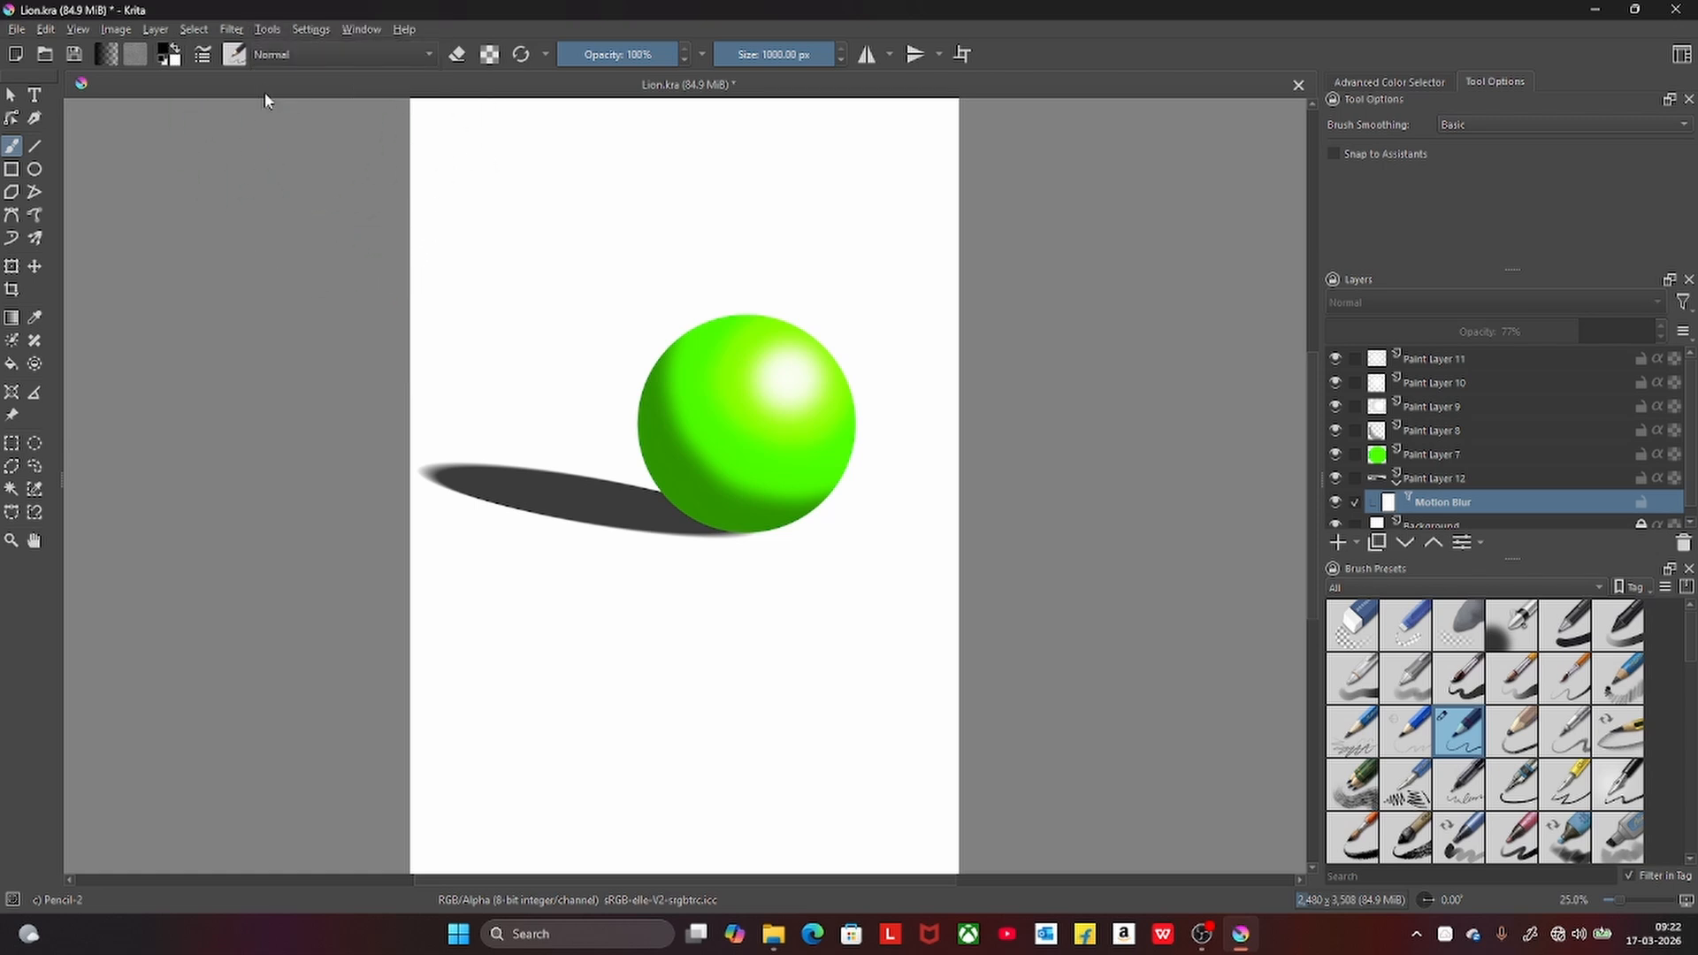
pyautogui.click(235, 57)
pyautogui.click(411, 146)
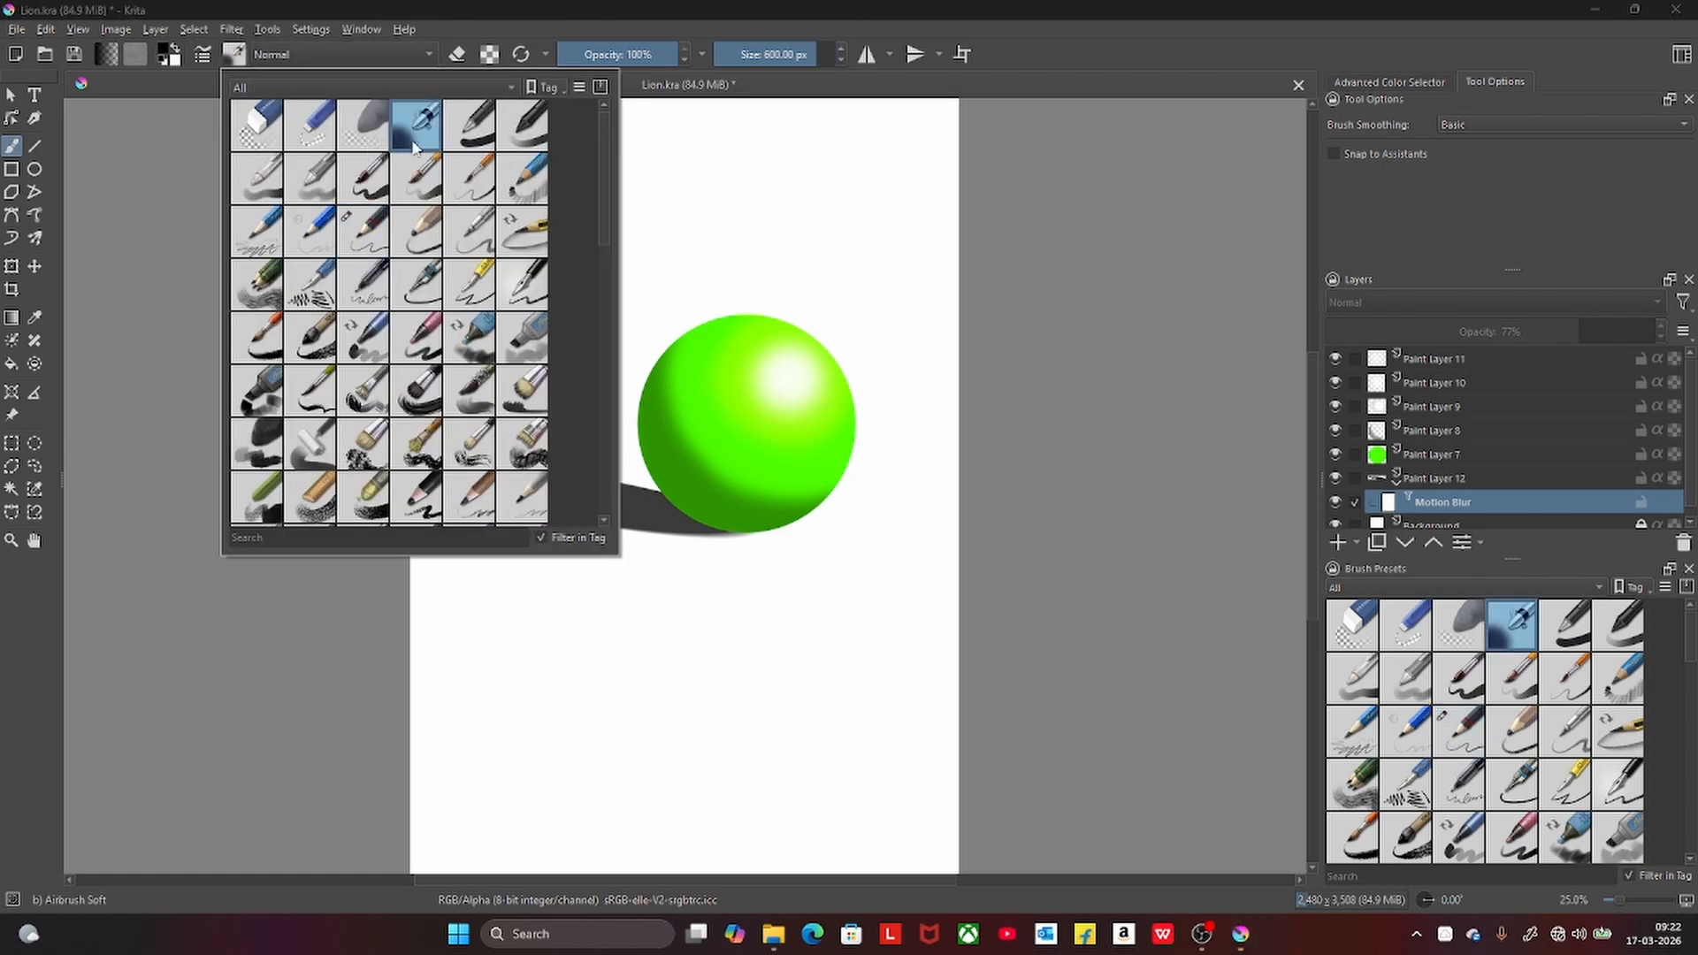
pyautogui.click(159, 257)
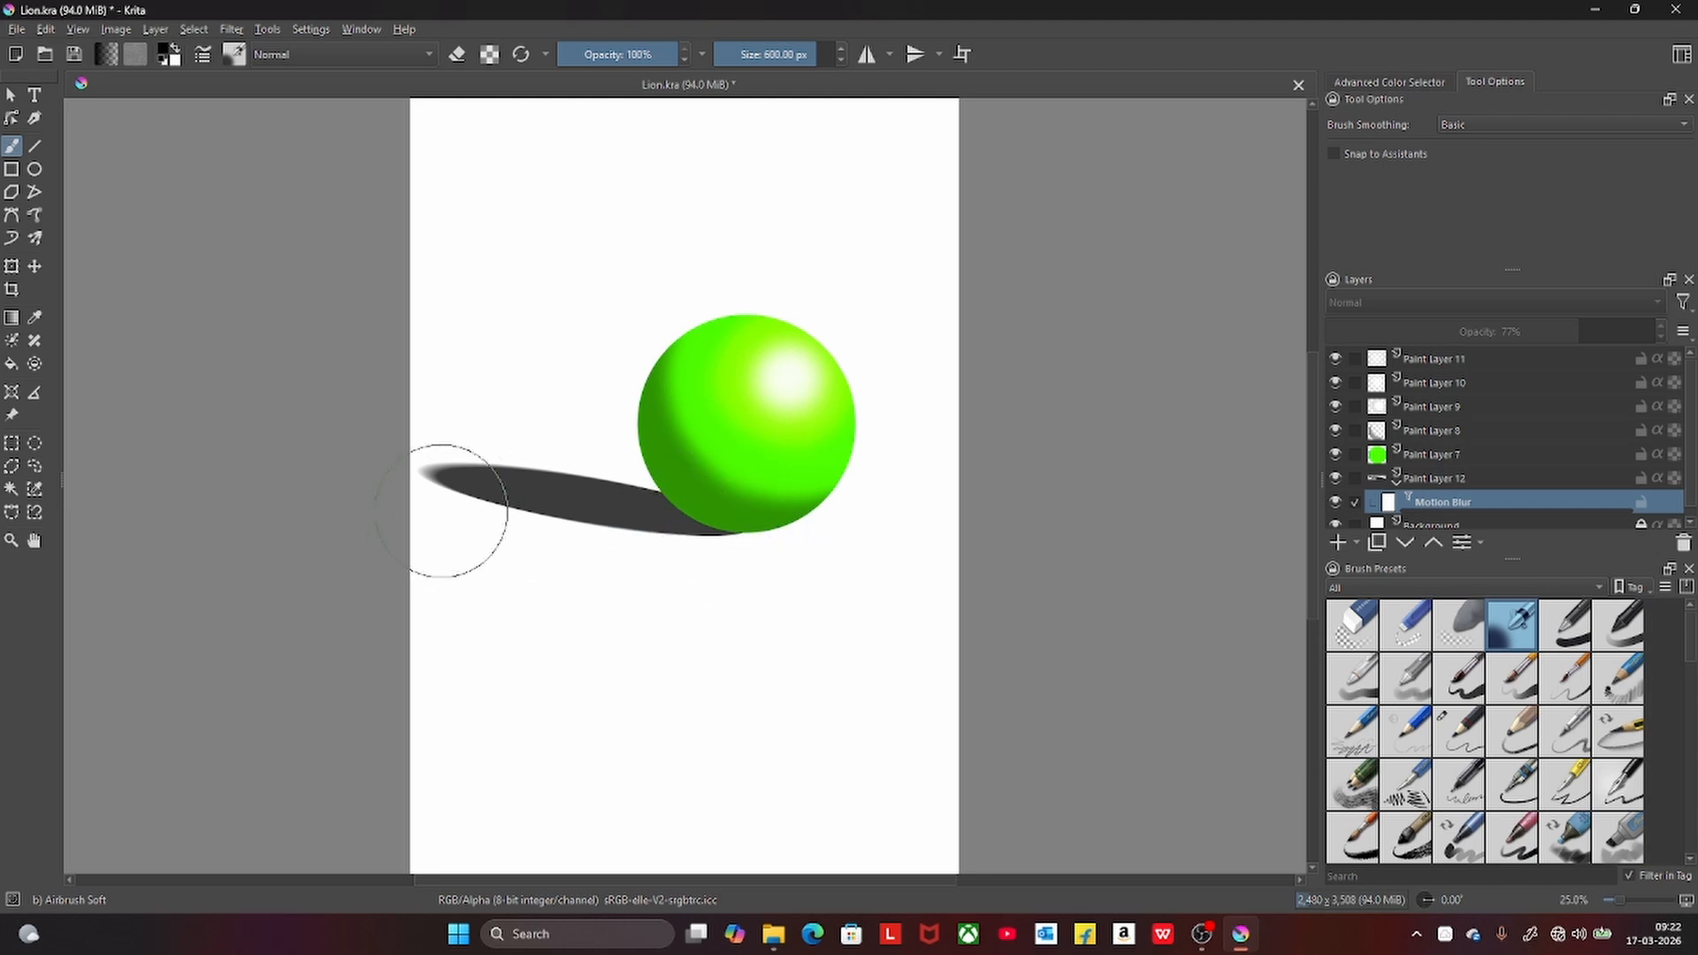
pyautogui.moveTo(474, 529); pyautogui.dragTo(476, 521)
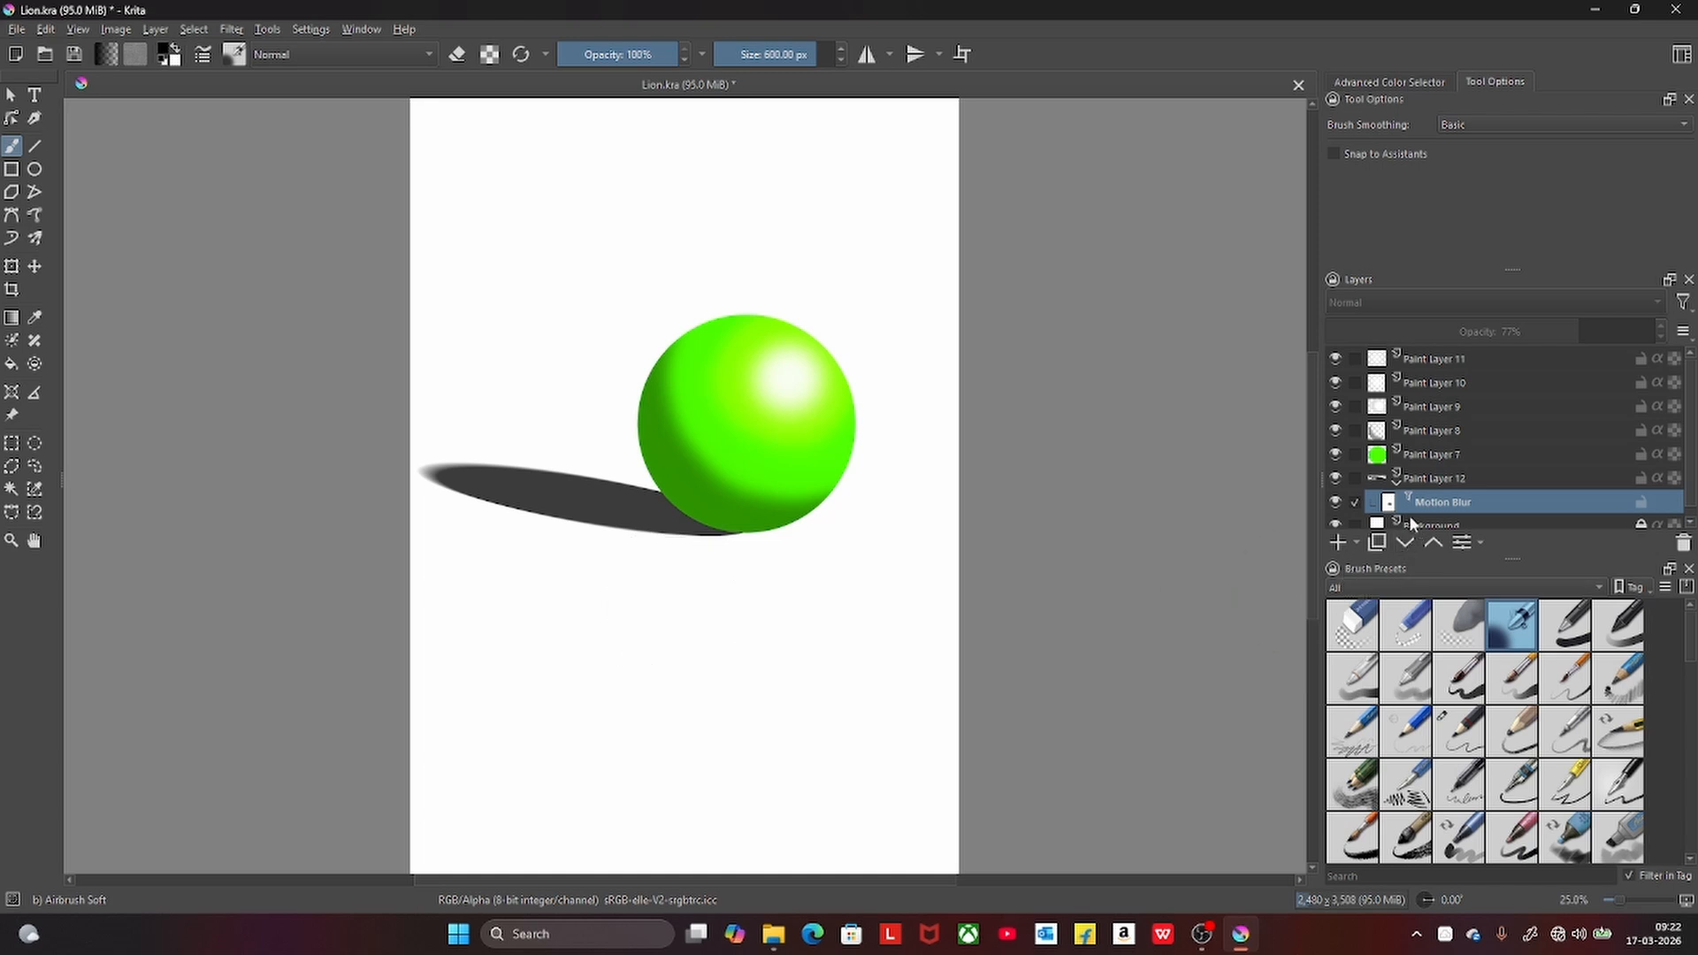
# - Try a Gaussian Blur on the Motion Blur mask with a linked radius of about 95 px and again about 92 px
pyautogui.click(231, 29)
pyautogui.moveTo(298, 98)
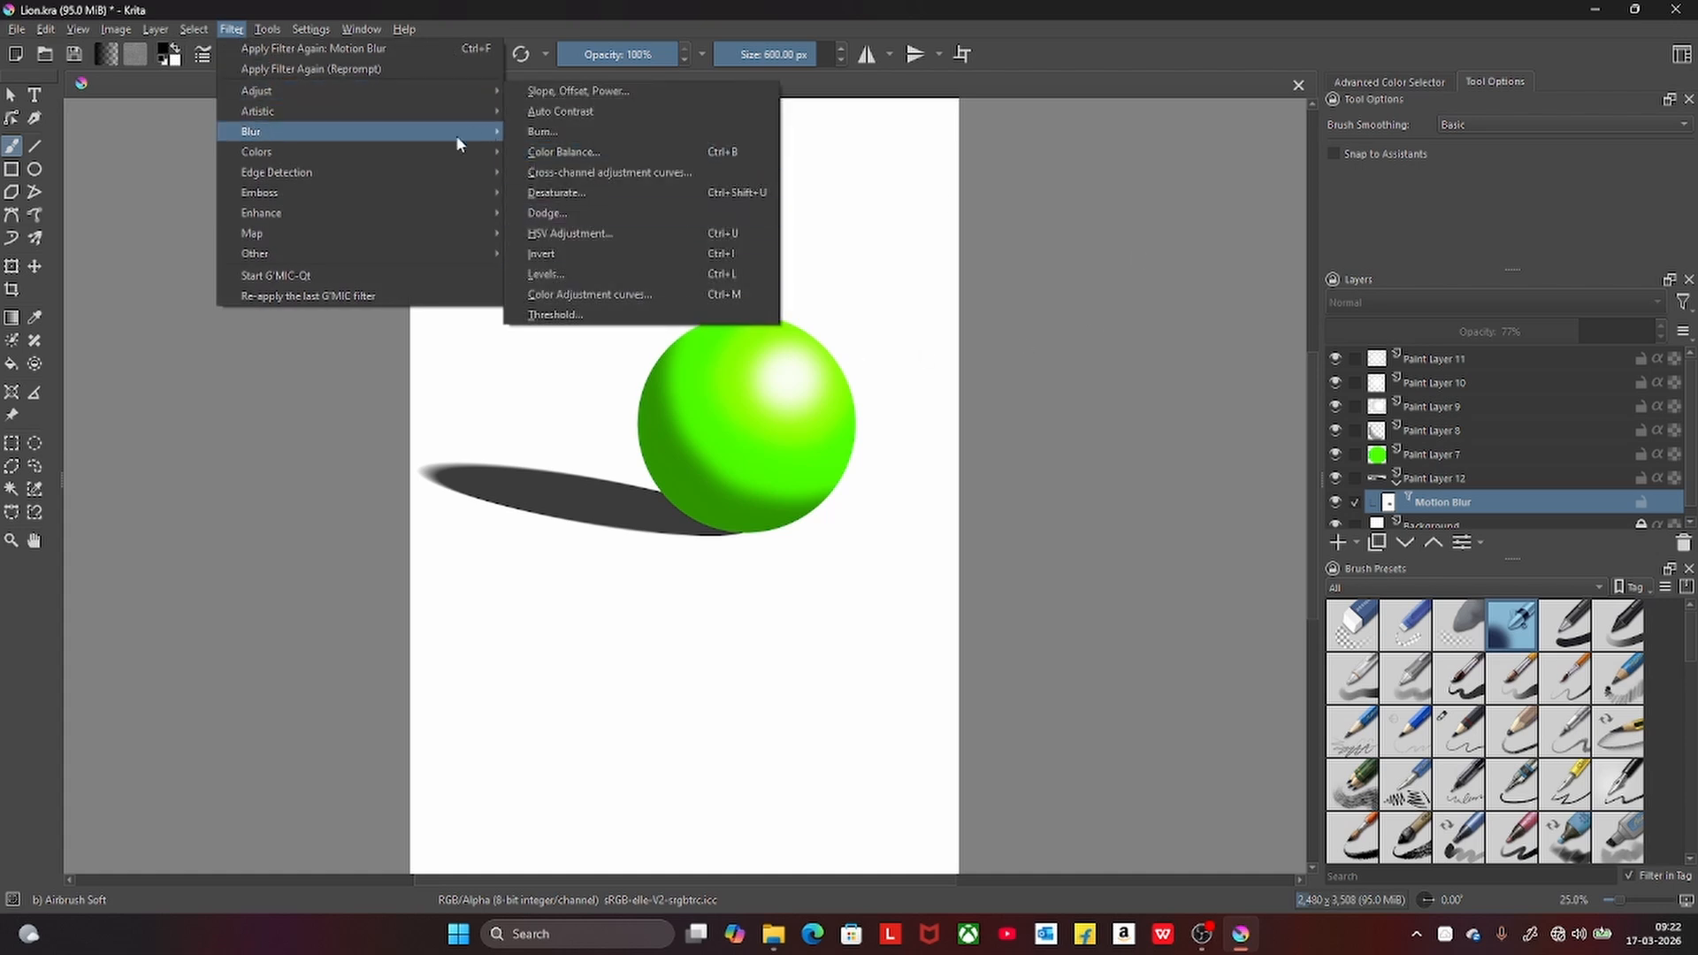
pyautogui.moveTo(443, 132)
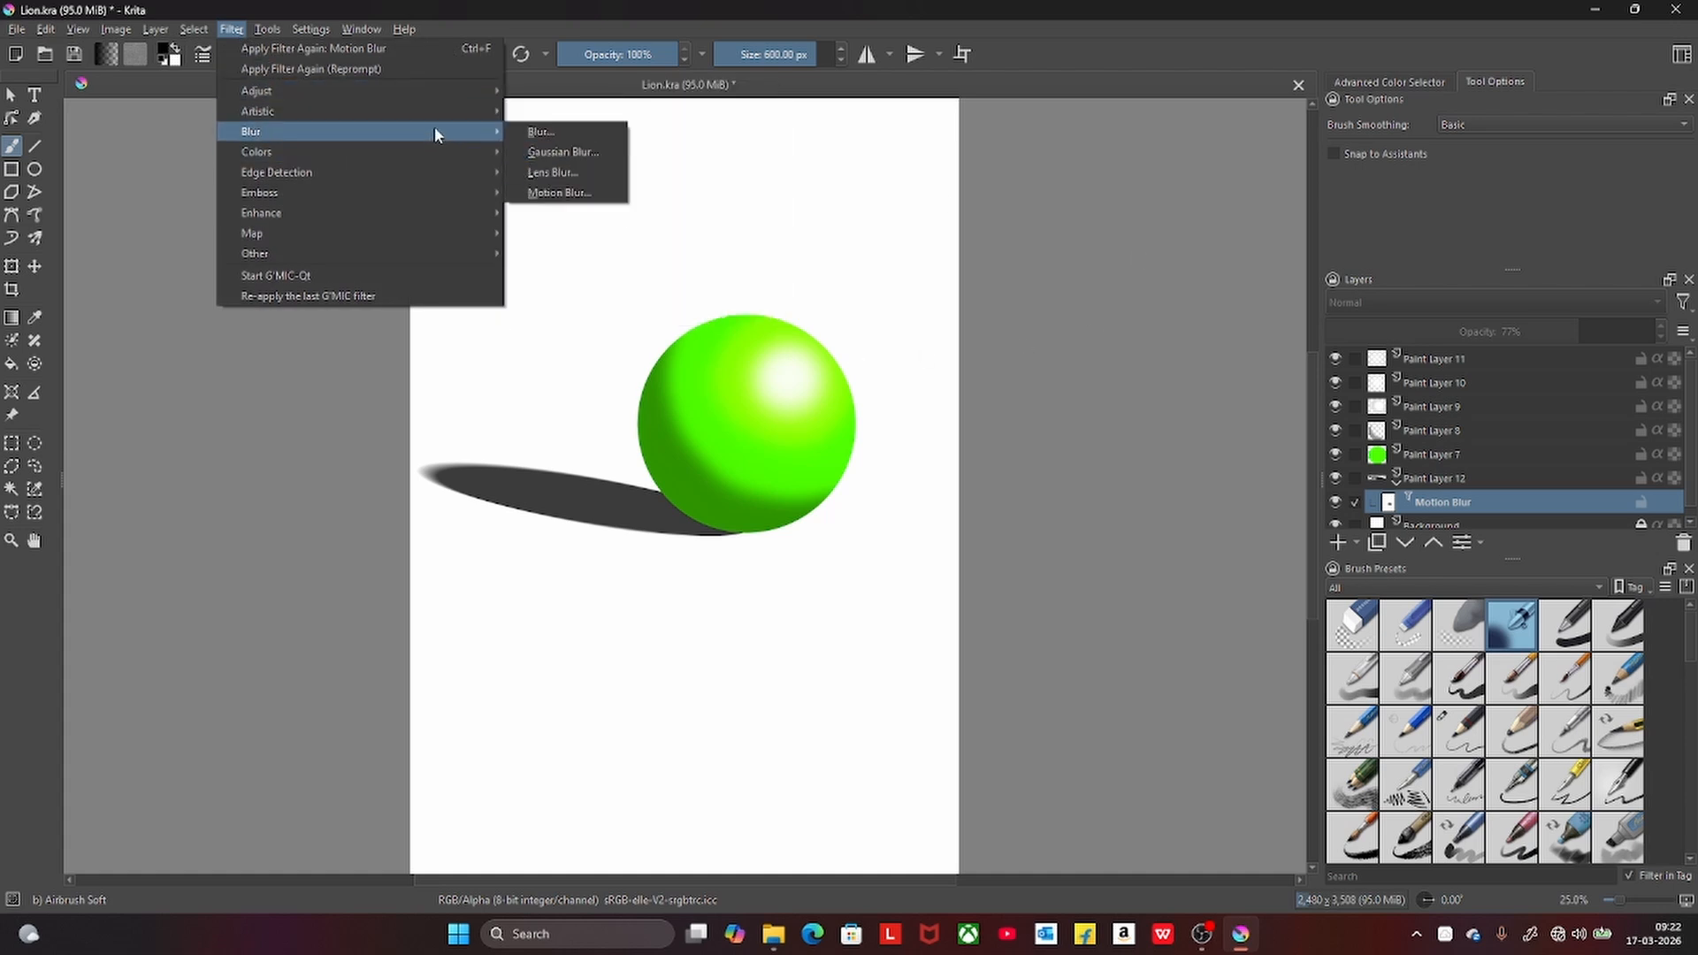
pyautogui.click(579, 154)
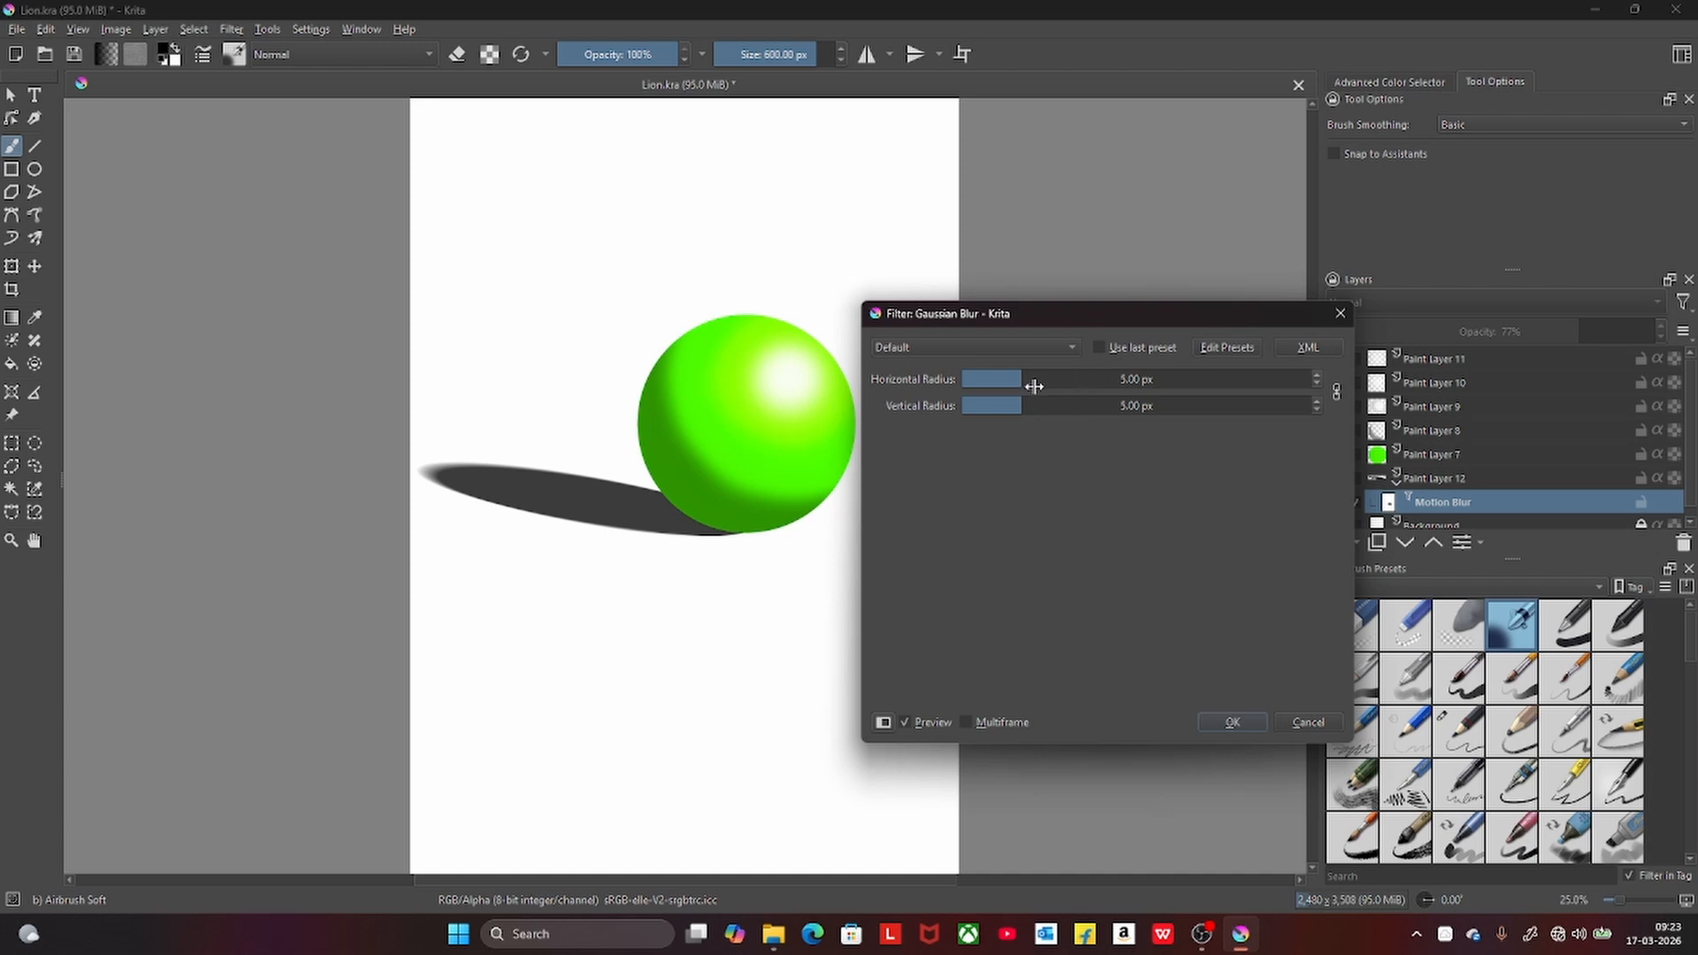
pyautogui.moveTo(1020, 382); pyautogui.dragTo(1121, 382)
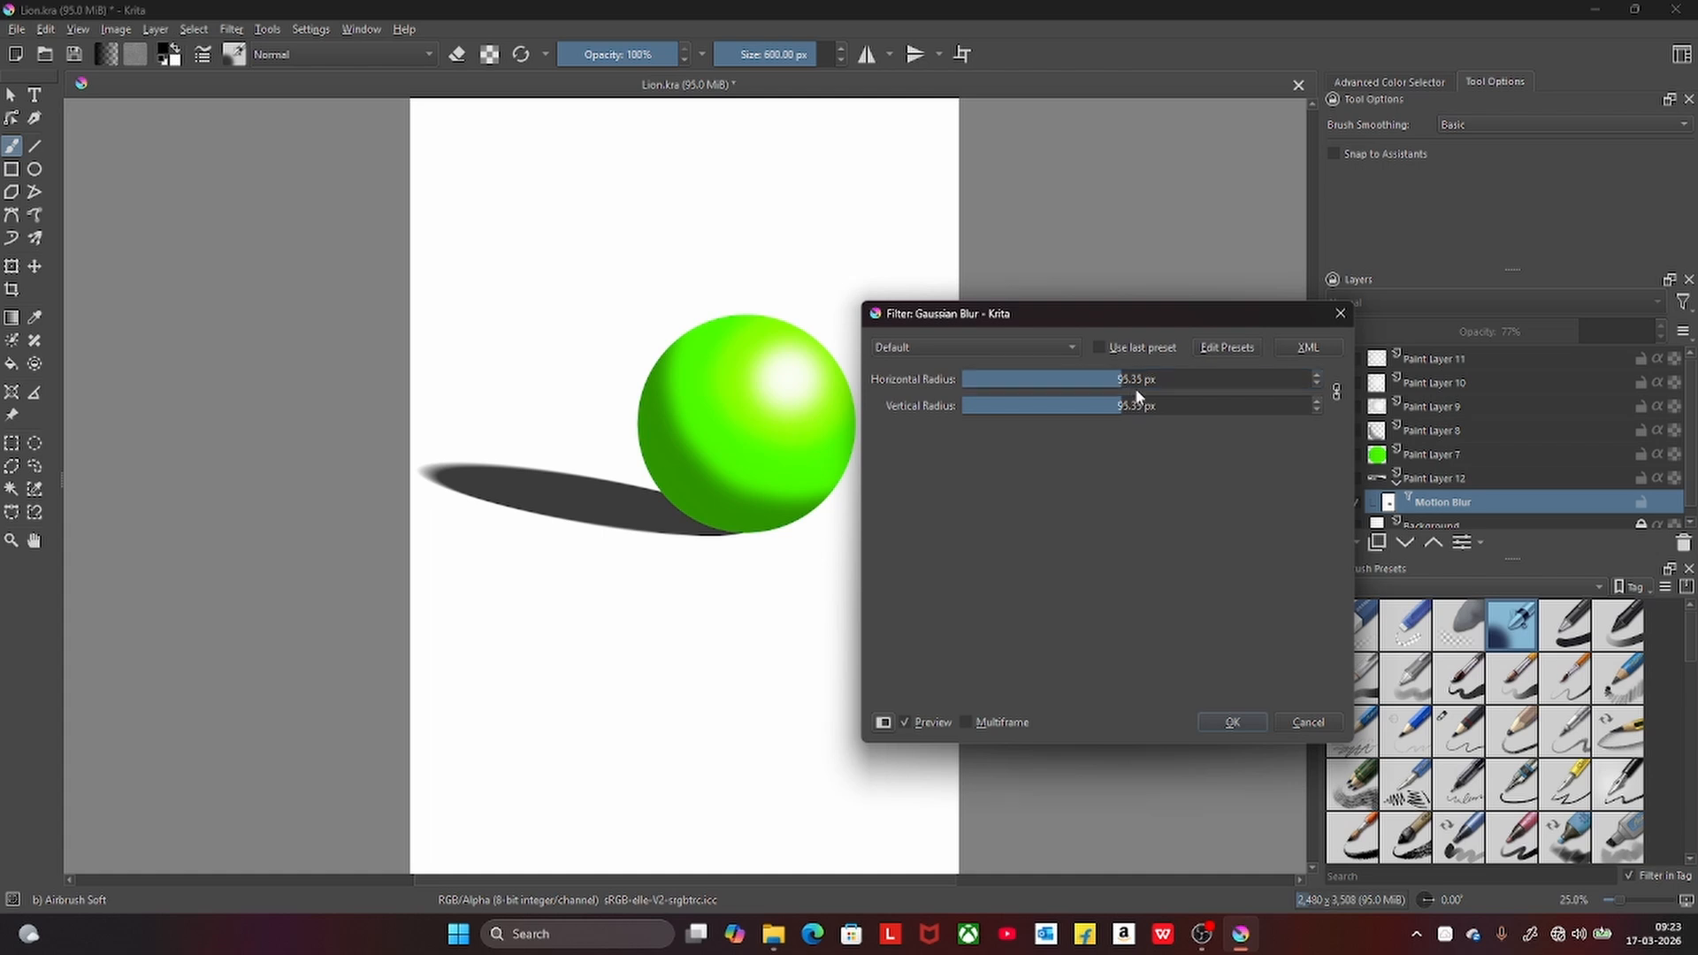
pyautogui.click(1324, 727)
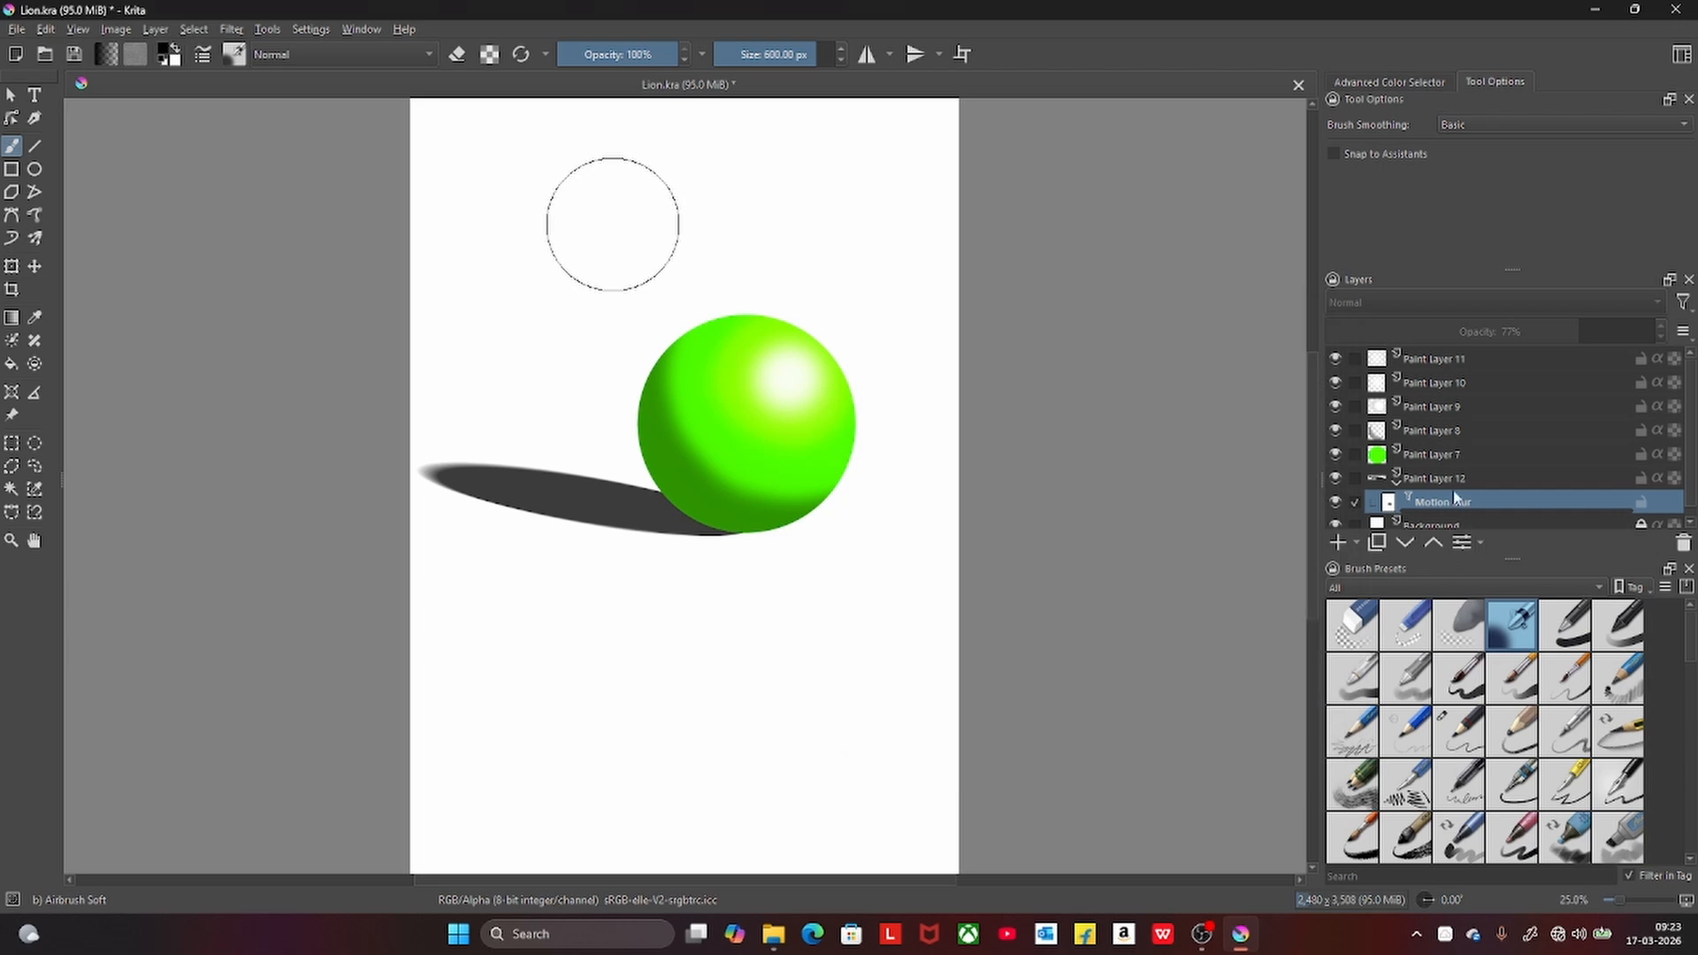
pyautogui.click(232, 29)
pyautogui.moveTo(311, 137)
pyautogui.click(582, 162)
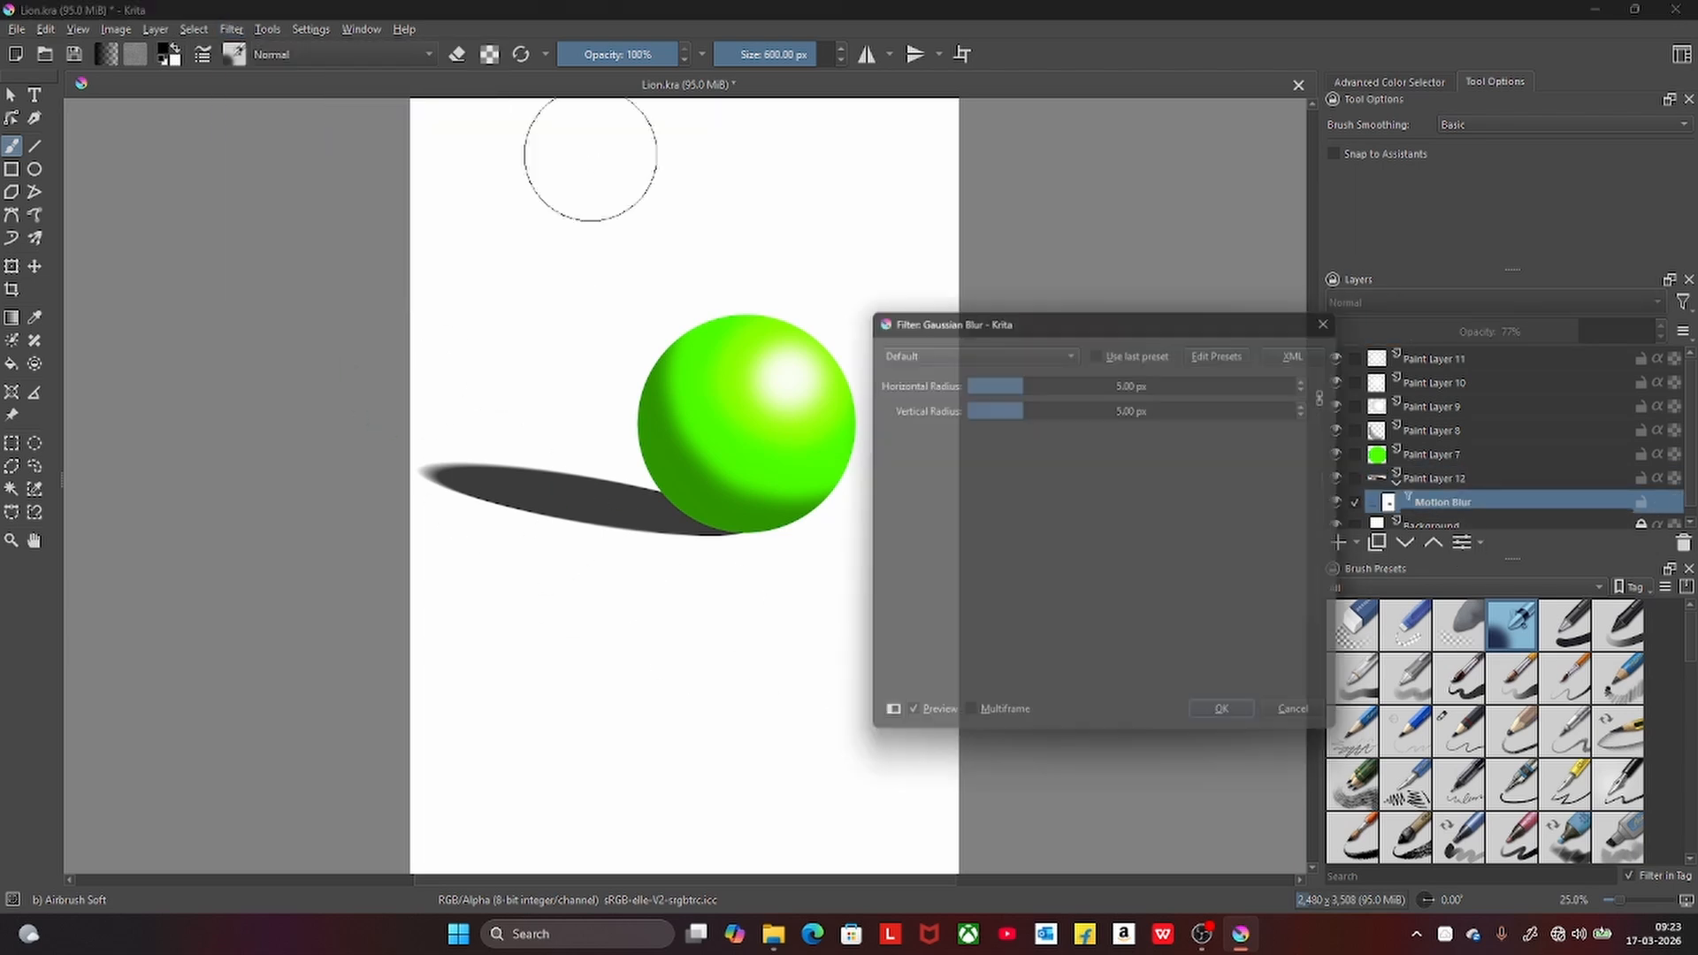
pyautogui.moveTo(1097, 379)
pyautogui.mouseDown()
pyautogui.moveTo(1080, 380)
pyautogui.moveTo(1117, 378)
pyautogui.mouseUp()
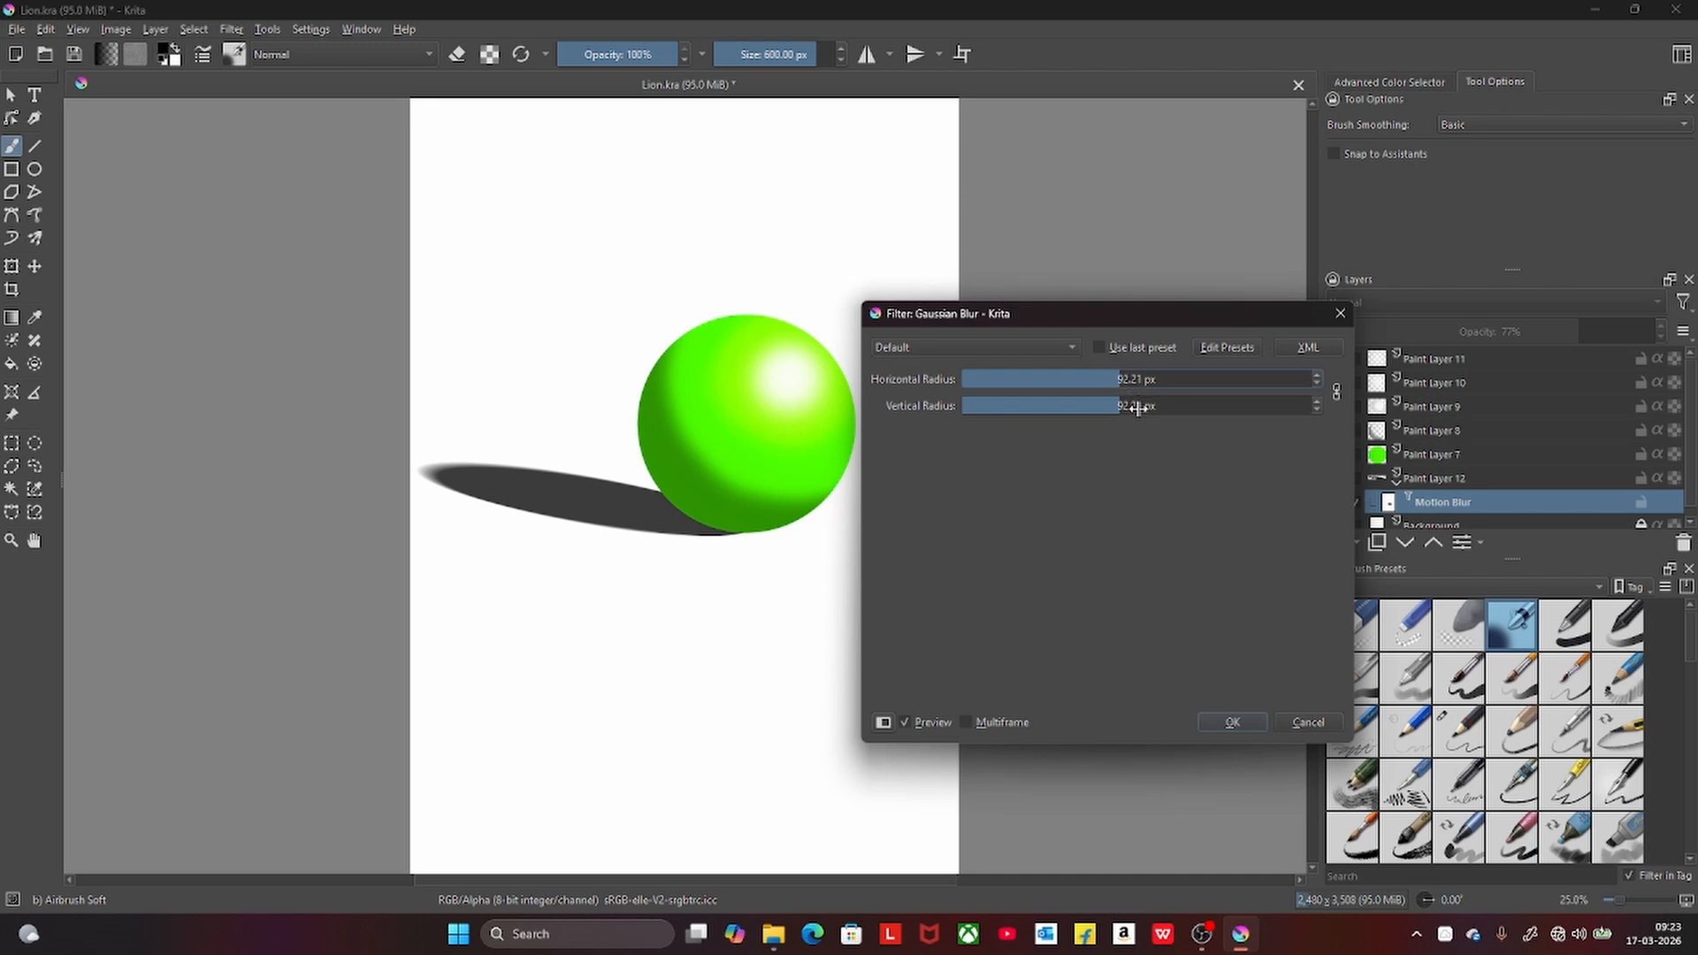
pyautogui.click(1312, 725)
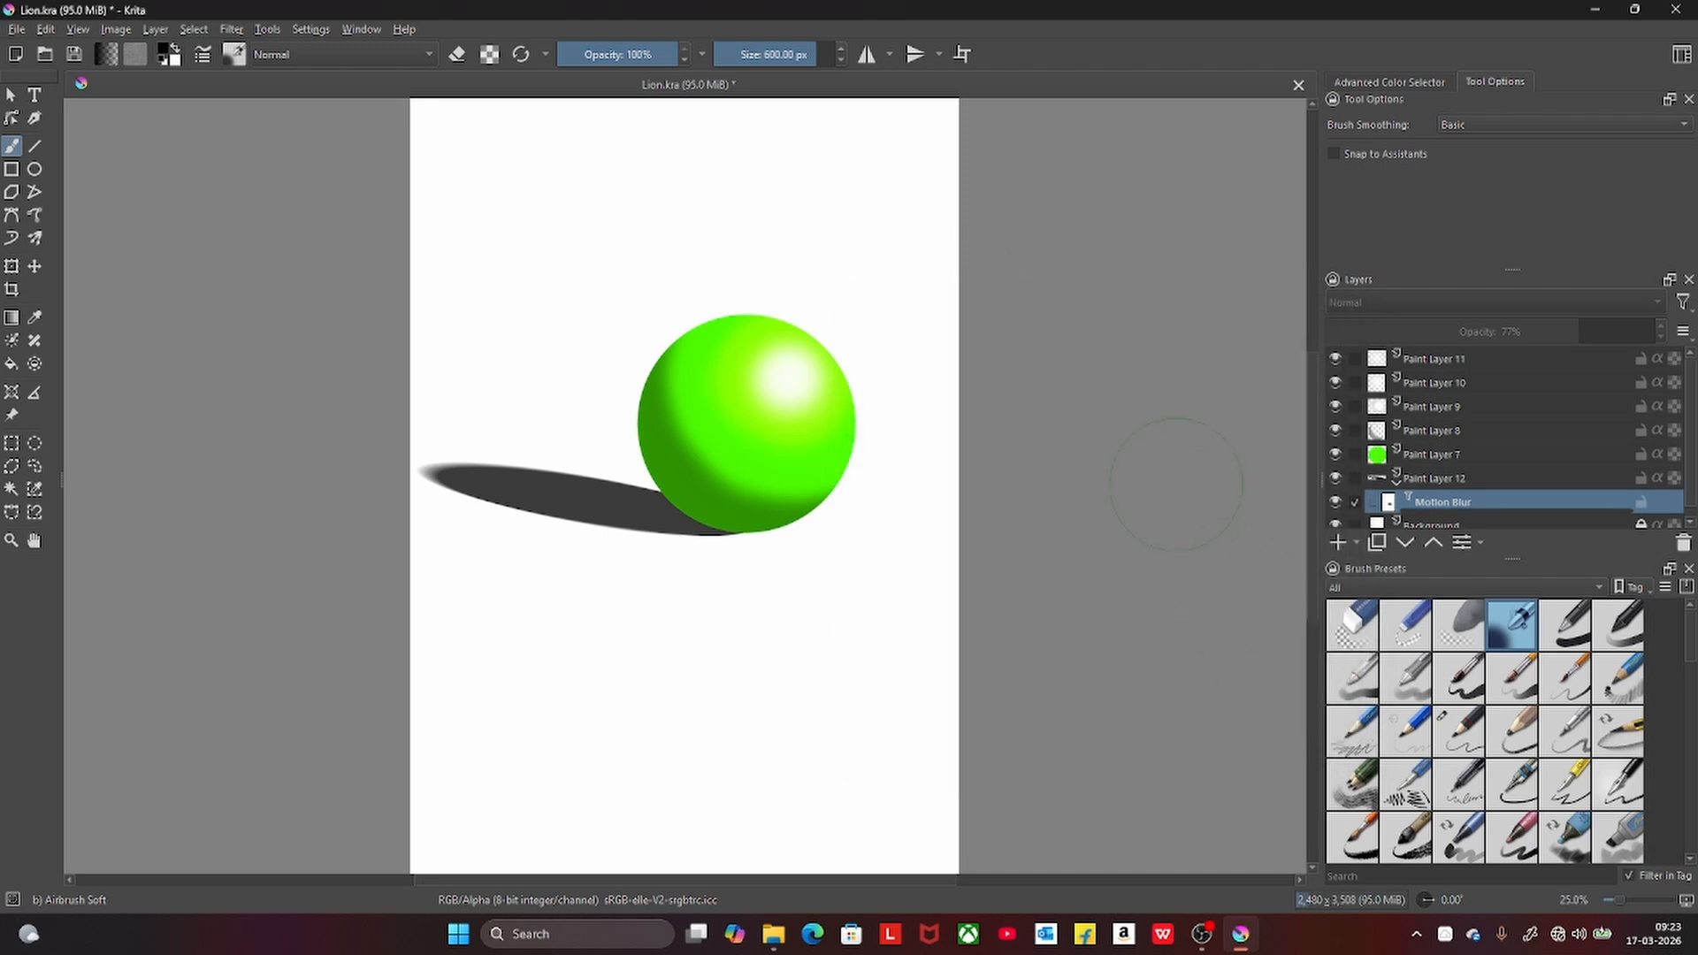